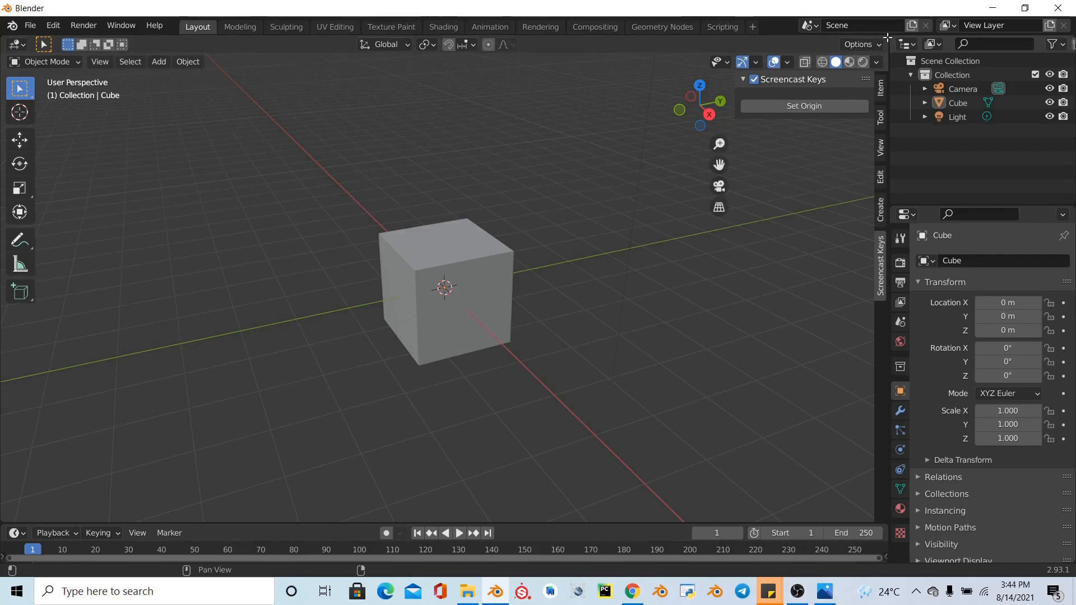
# - Split the 3D viewport into two side-by-side viewports and hide the sidebar in both
pyautogui.moveTo(848, 41); pyautogui.dragTo(469, 94)
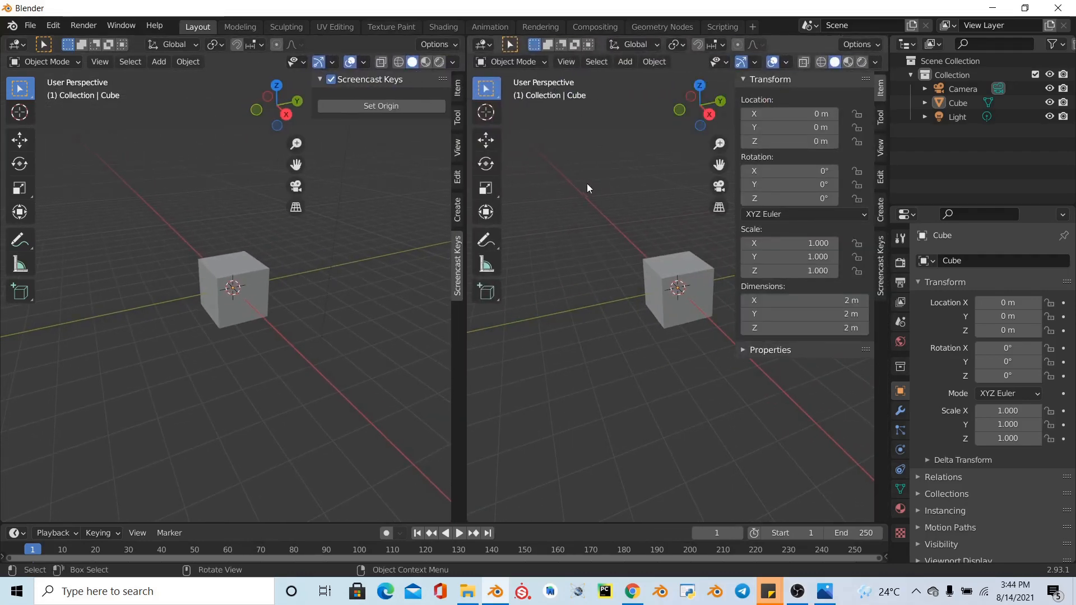
pyautogui.press('n')
pyautogui.press('n')
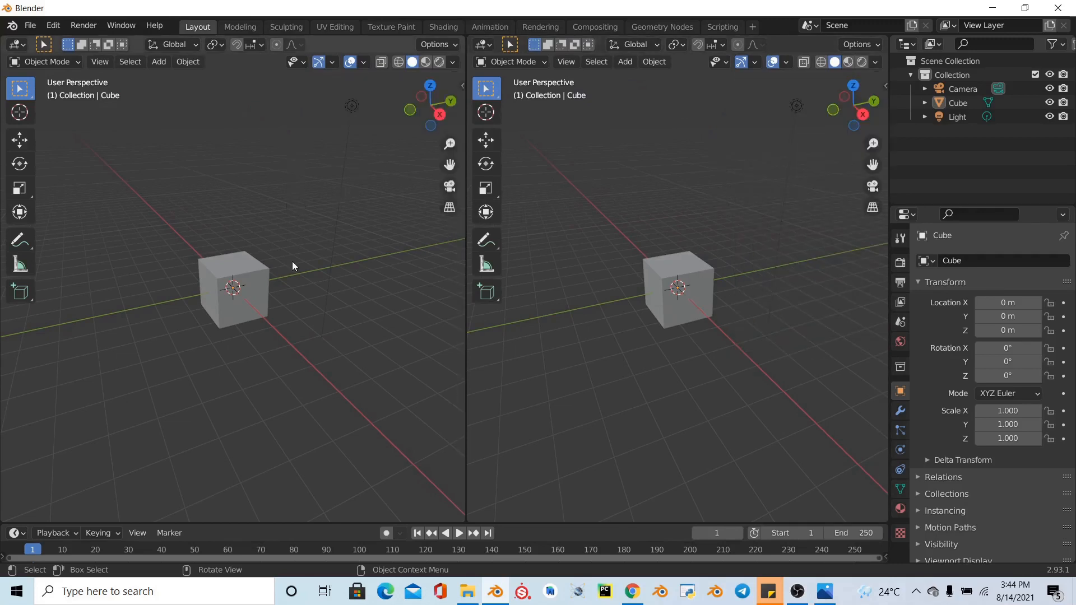
# - Add a Subdivision modifier with viewport level 3 to the cube
pyautogui.scroll(5, 291, 262)
pyautogui.click(246, 293)
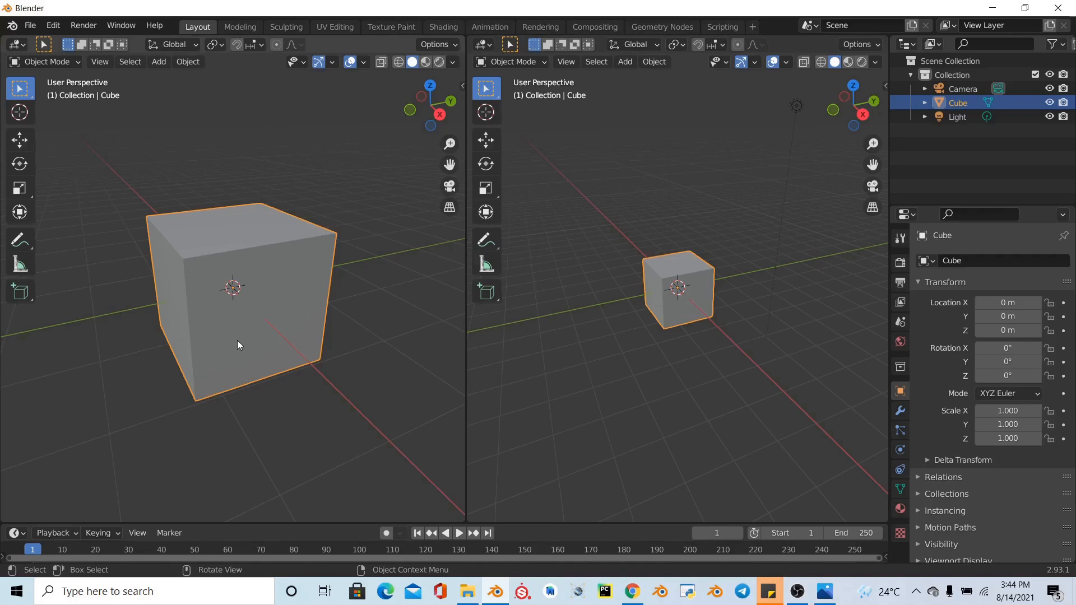
pyautogui.hotkey('ctrl', '3')
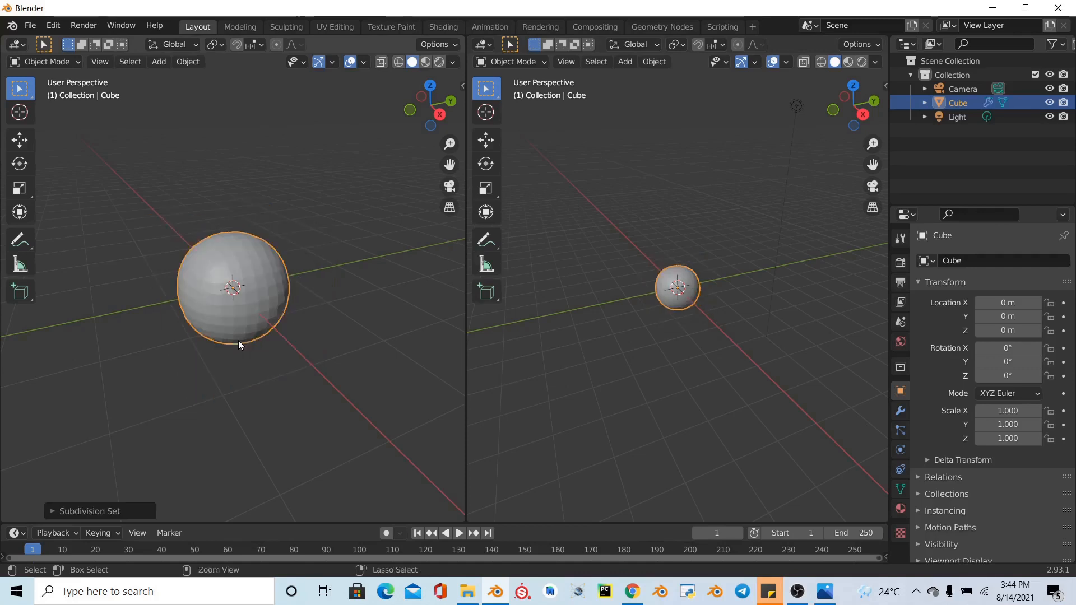
# - Apply the cube's Subdivision modifier and shade the rounded mesh smooth
pyautogui.click(899, 413)
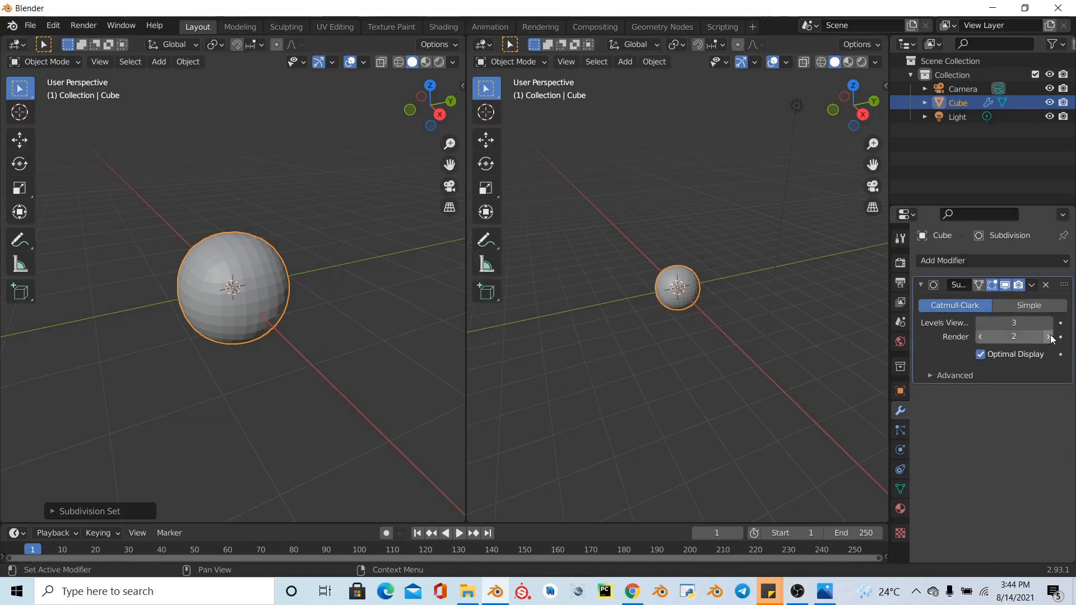
pyautogui.click(1032, 285)
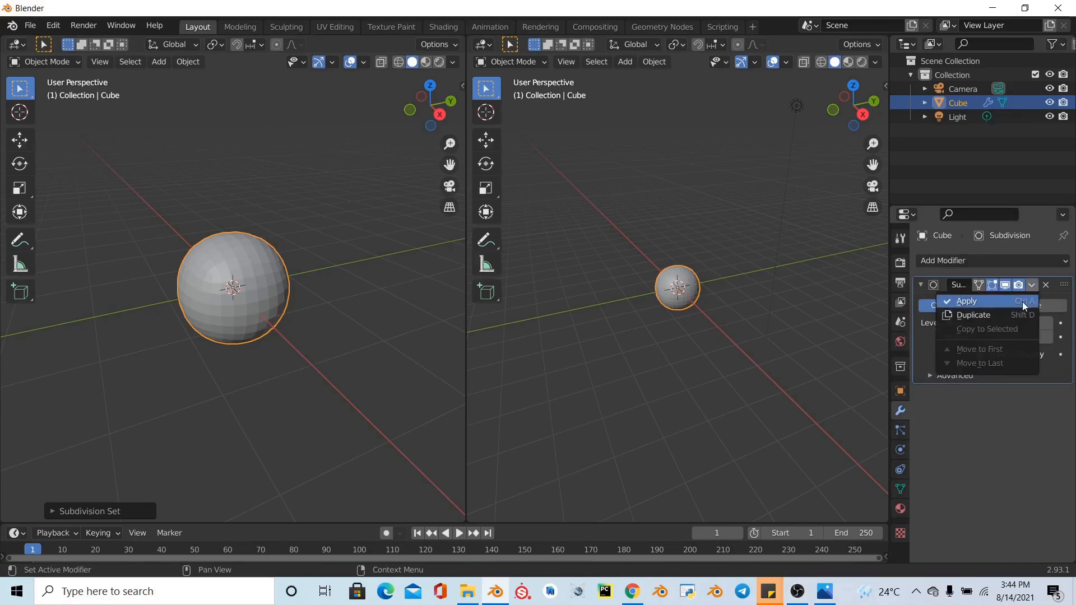
pyautogui.click(1022, 302)
pyautogui.rightClick(305, 233)
pyautogui.click(305, 233)
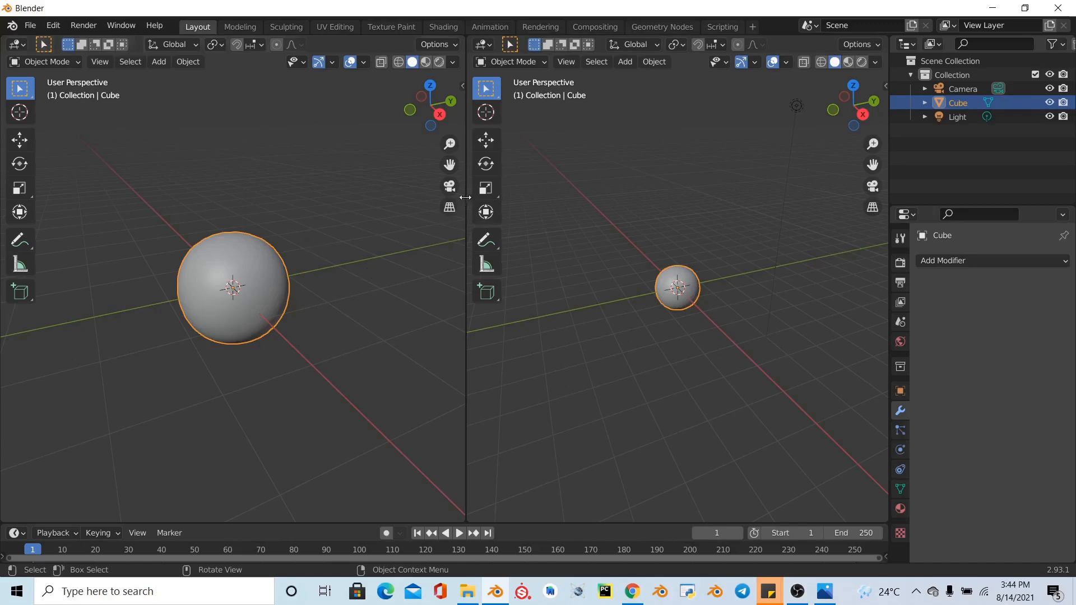
# - Widen the first viewport slightly and switch it to the right orthographic view of the sphere
pyautogui.moveTo(471, 200); pyautogui.dragTo(508, 202)
pyautogui.click(277, 253)
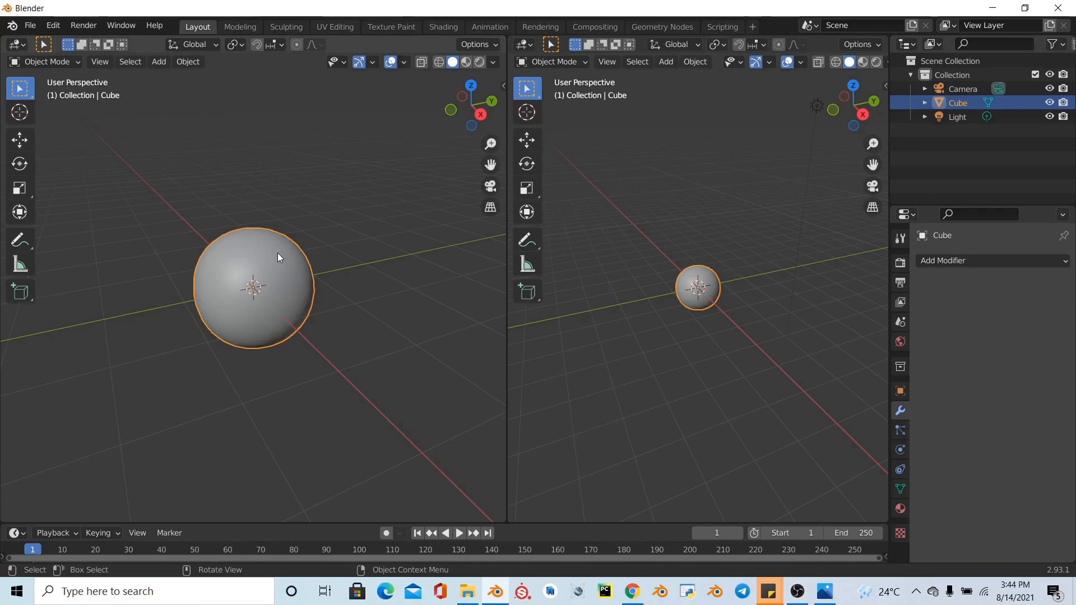
pyautogui.press('KP_3')
pyautogui.scroll(4, 286, 254)
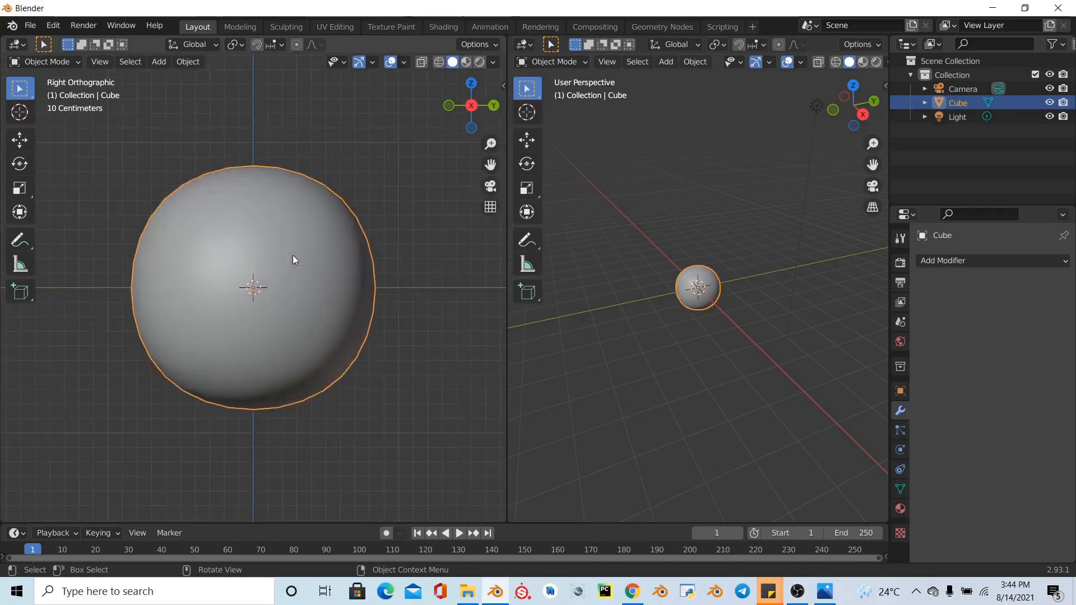
pyautogui.scroll(-3, 292, 256)
# - In wireframe Edit Mode, circle-select the sphere's faces from the upper front across the top and down the back
pyautogui.press('Tab')
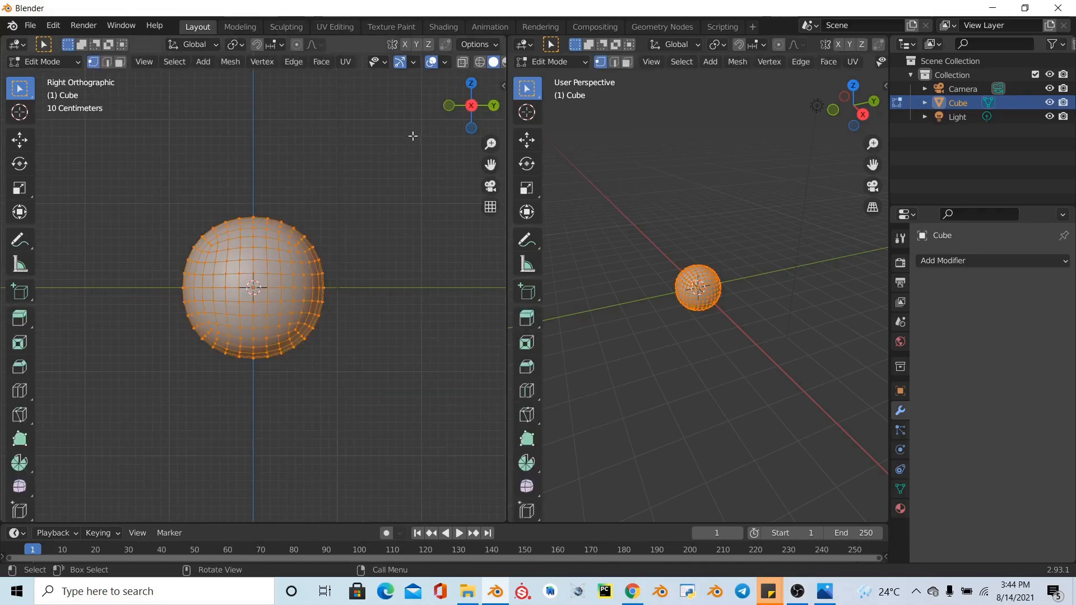
pyautogui.press('z')
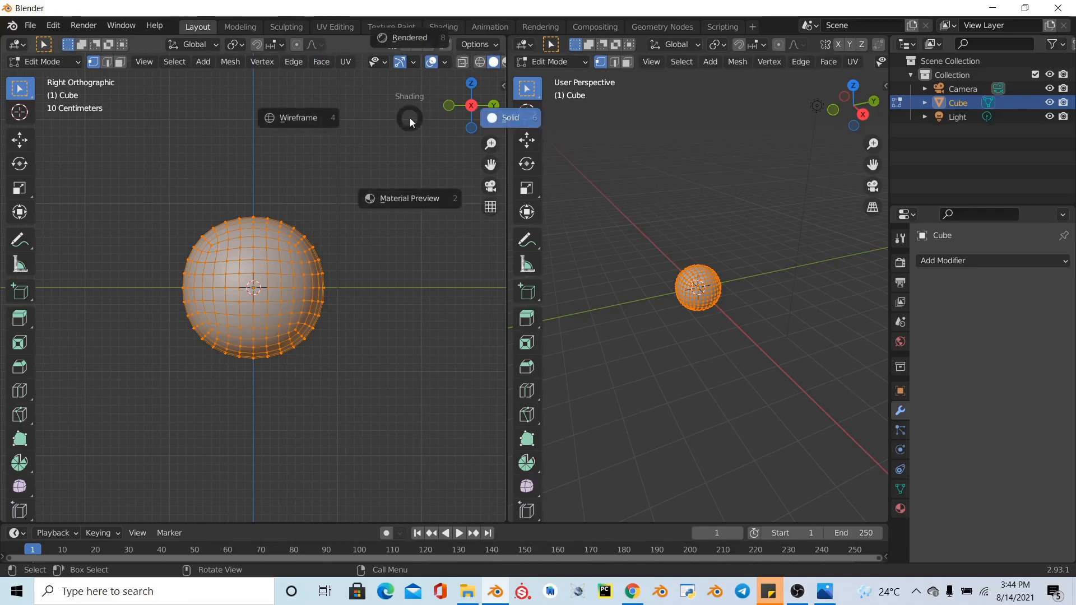
pyautogui.click(299, 118)
pyautogui.scroll(-2, 487, 64)
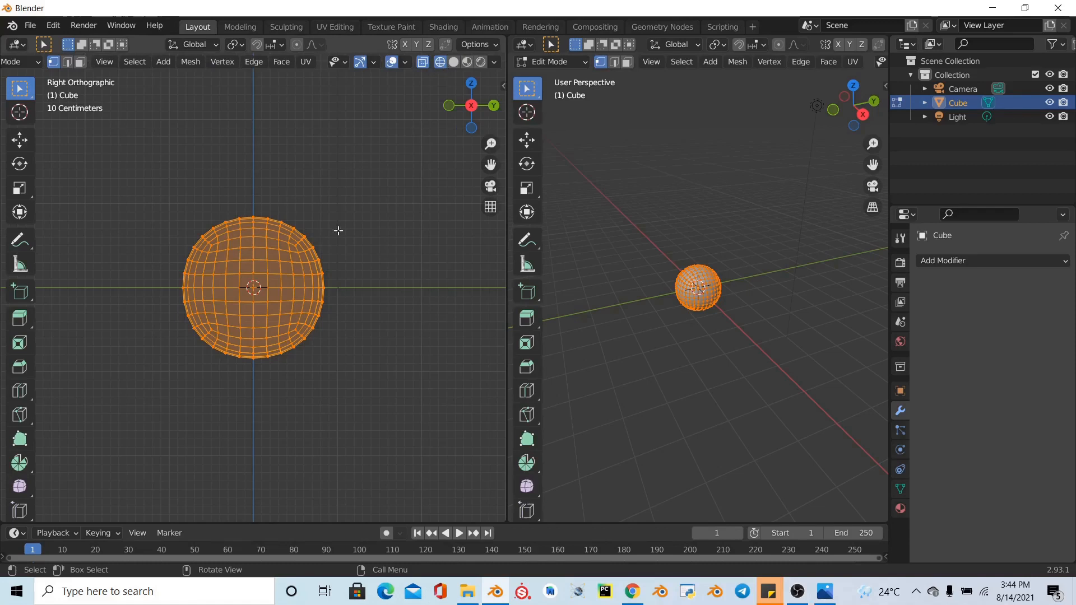
pyautogui.click(205, 197)
pyautogui.press('3')
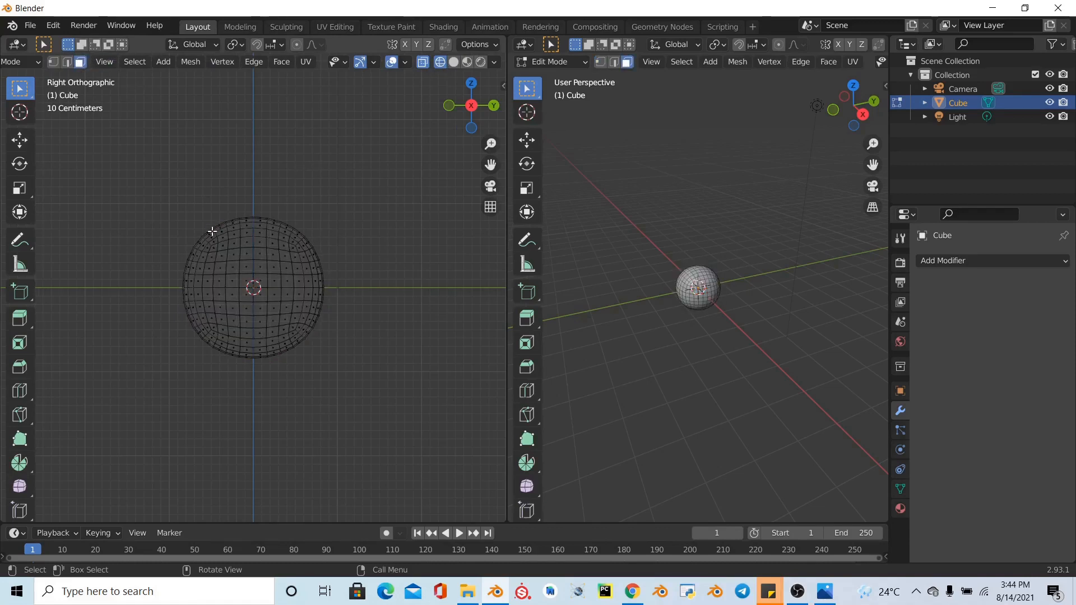
pyautogui.press('c')
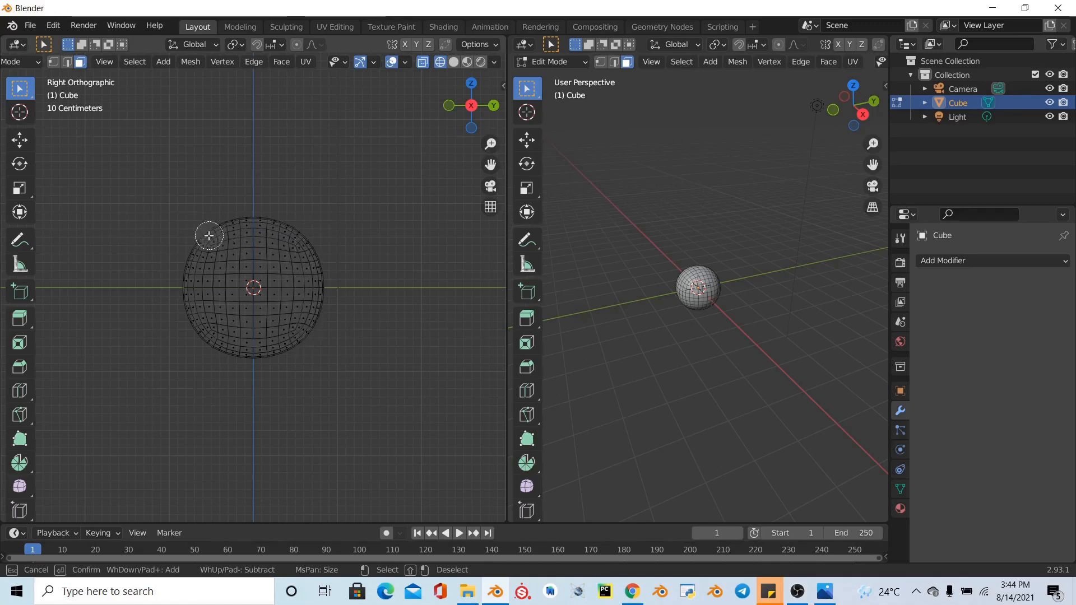
pyautogui.moveTo(209, 236)
pyautogui.mouseDown()
pyautogui.moveTo(298, 240)
pyautogui.moveTo(309, 255)
pyautogui.moveTo(310, 328)
pyautogui.mouseUp()
pyautogui.rightClick(310, 328)
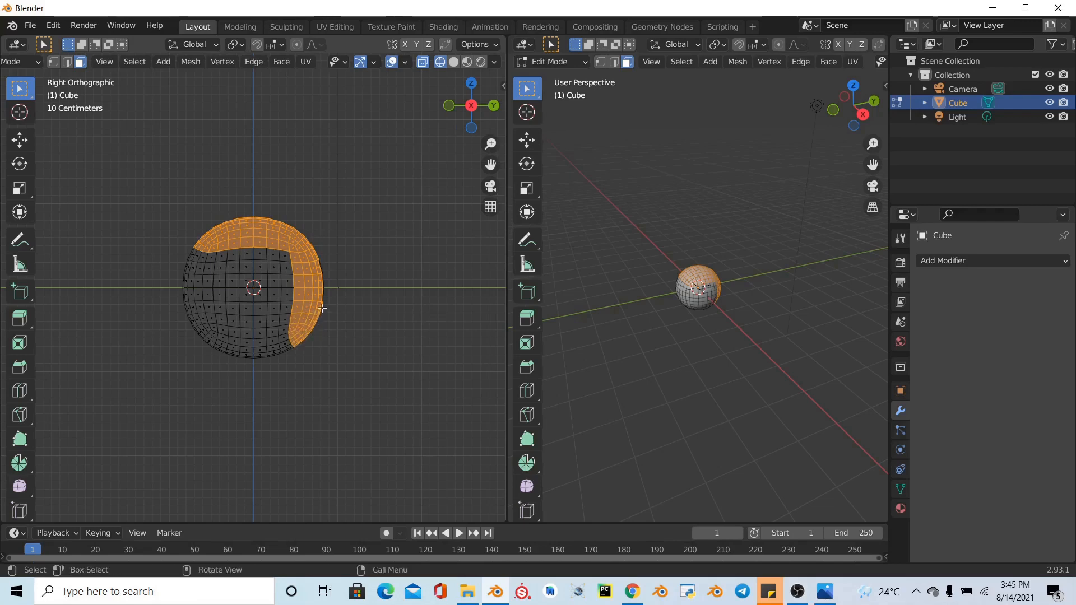
pyautogui.press('c')
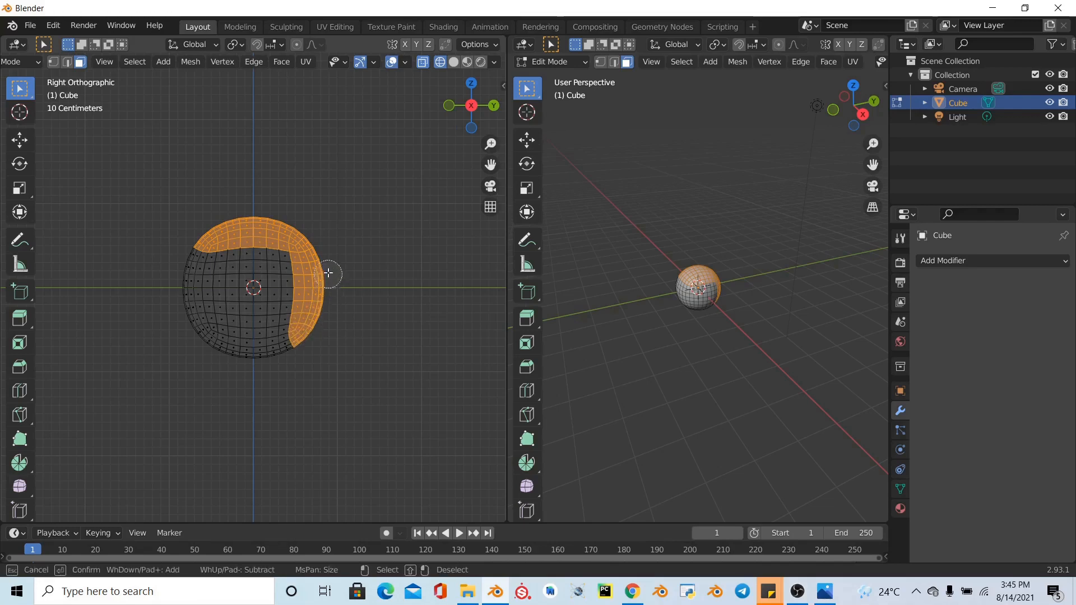
pyautogui.rightClick(300, 216)
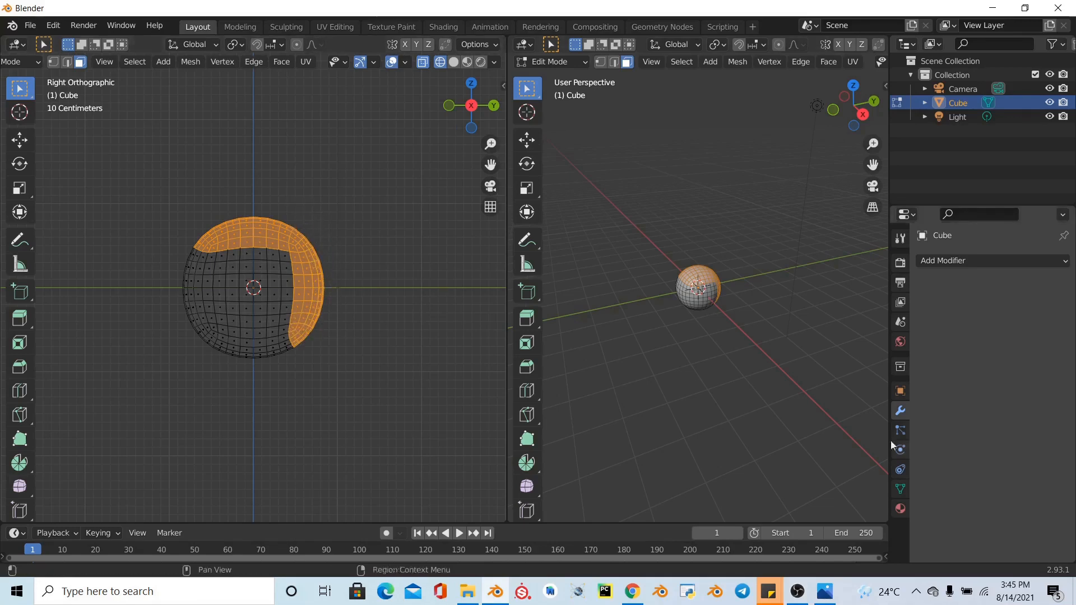
# - Assign the selected faces to a new vertex group named Scalp, then return to solid shading and Object Mode
pyautogui.click(901, 490)
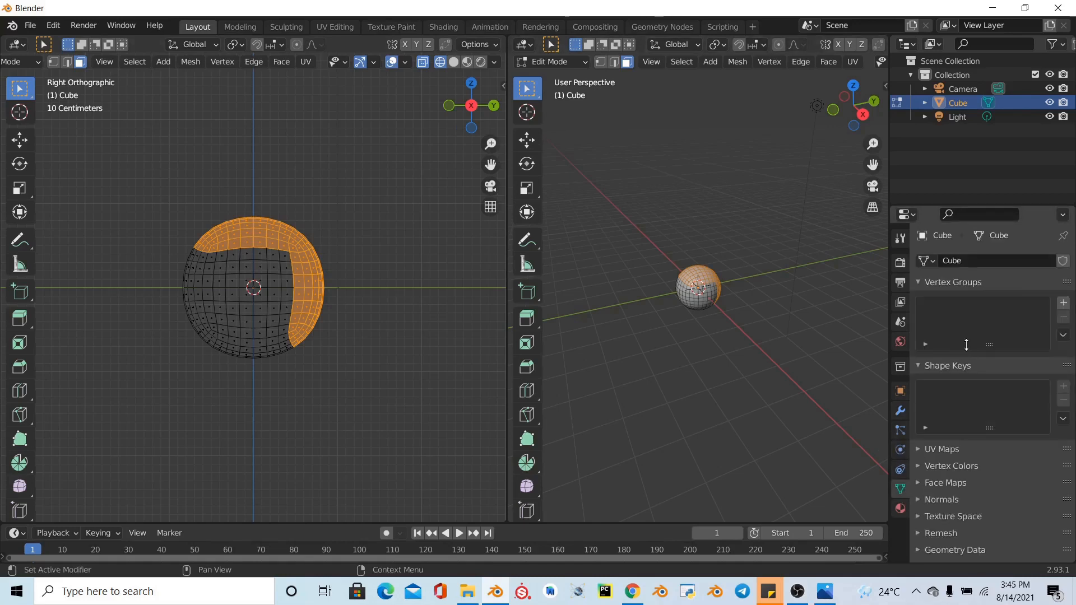
pyautogui.click(1063, 302)
pyautogui.click(933, 389)
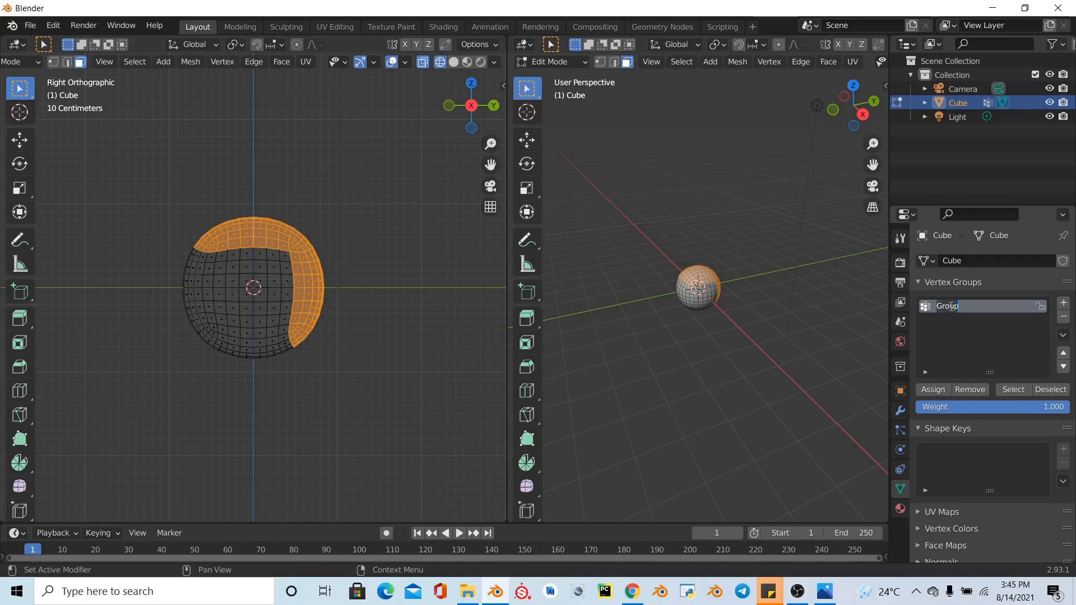
pyautogui.write('Scal')
pyautogui.write('e')
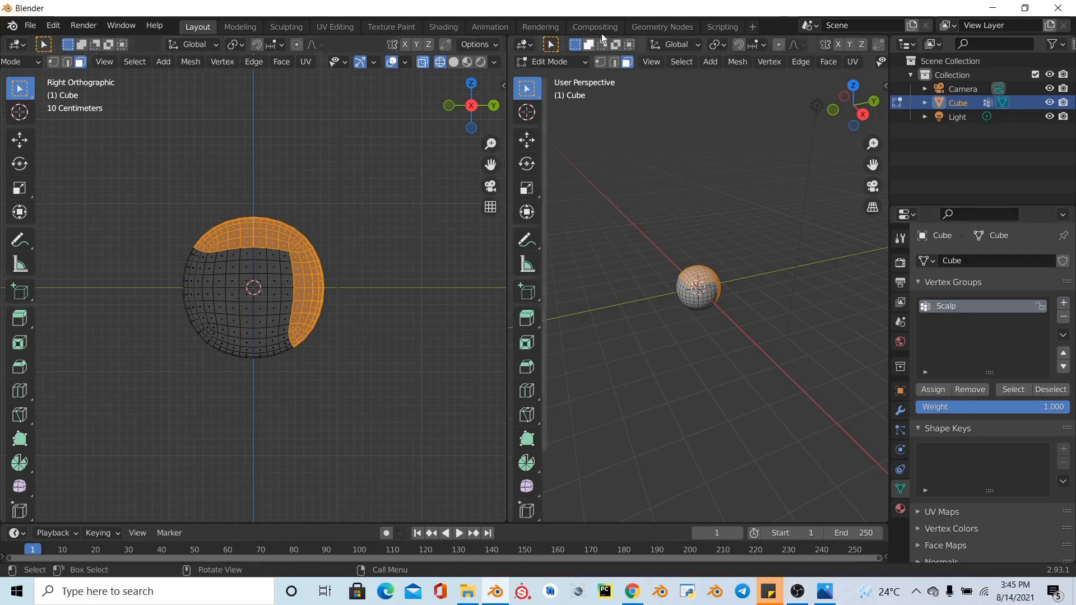
pyautogui.hotkey('alt', 'z')
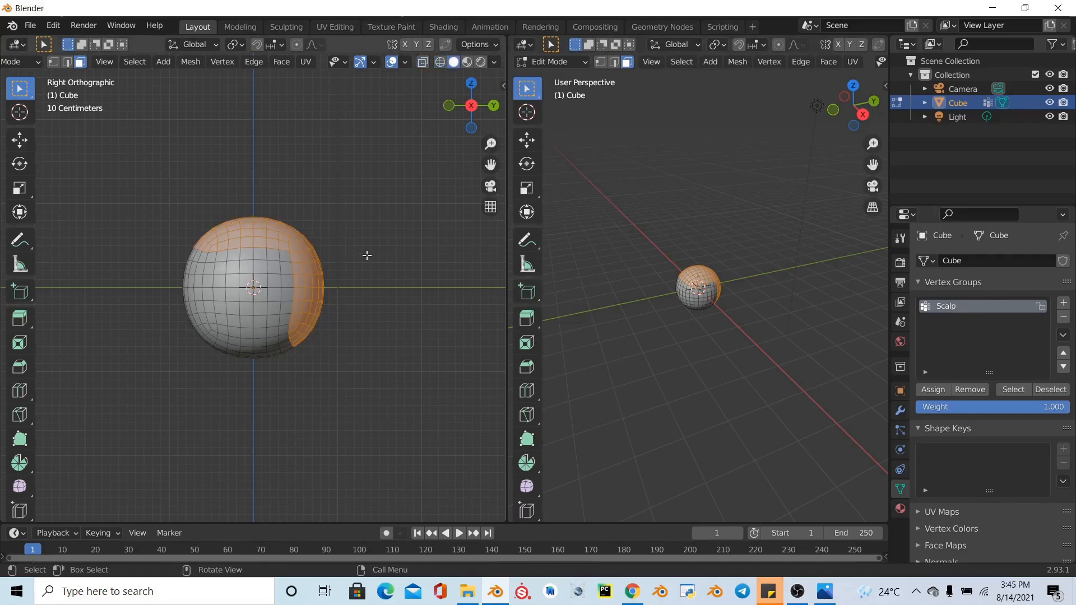
pyautogui.press('Tab')
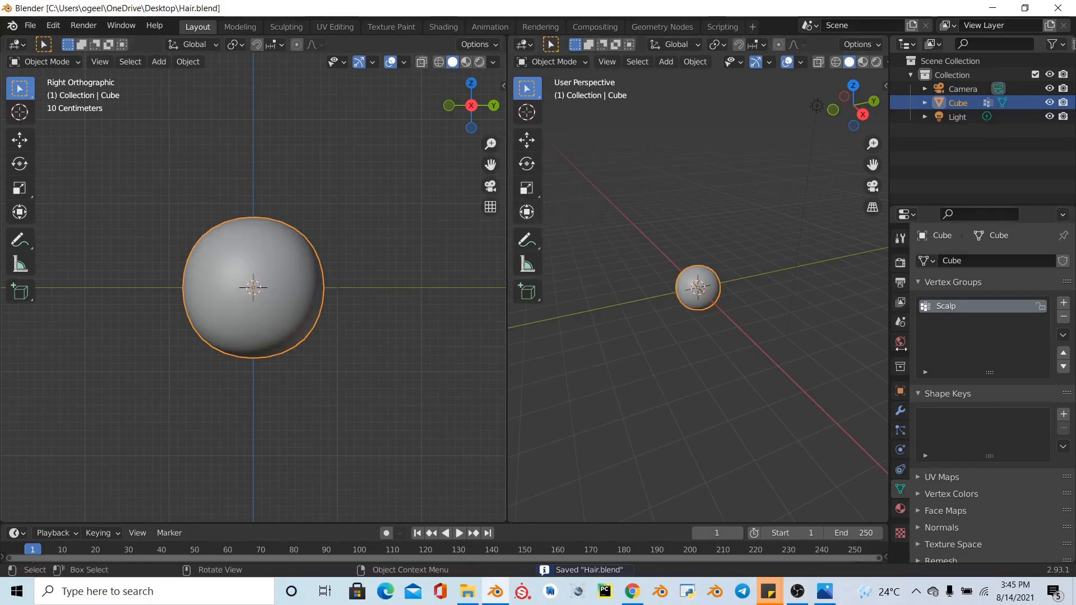
# - Add a particle system to the sphere and name both the system and its settings Base
pyautogui.click(900, 430)
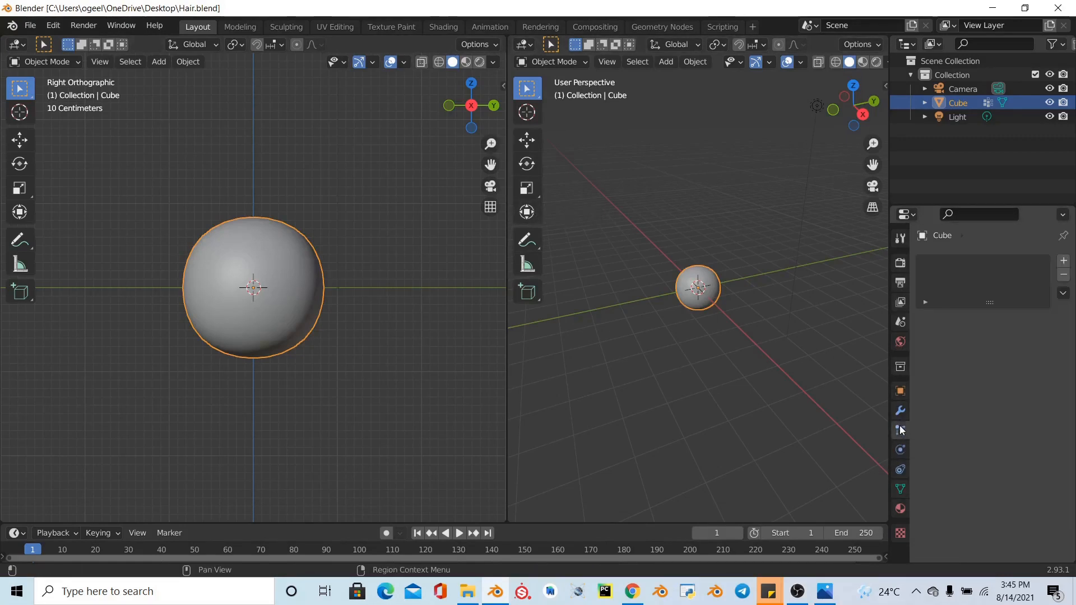
pyautogui.click(1064, 262)
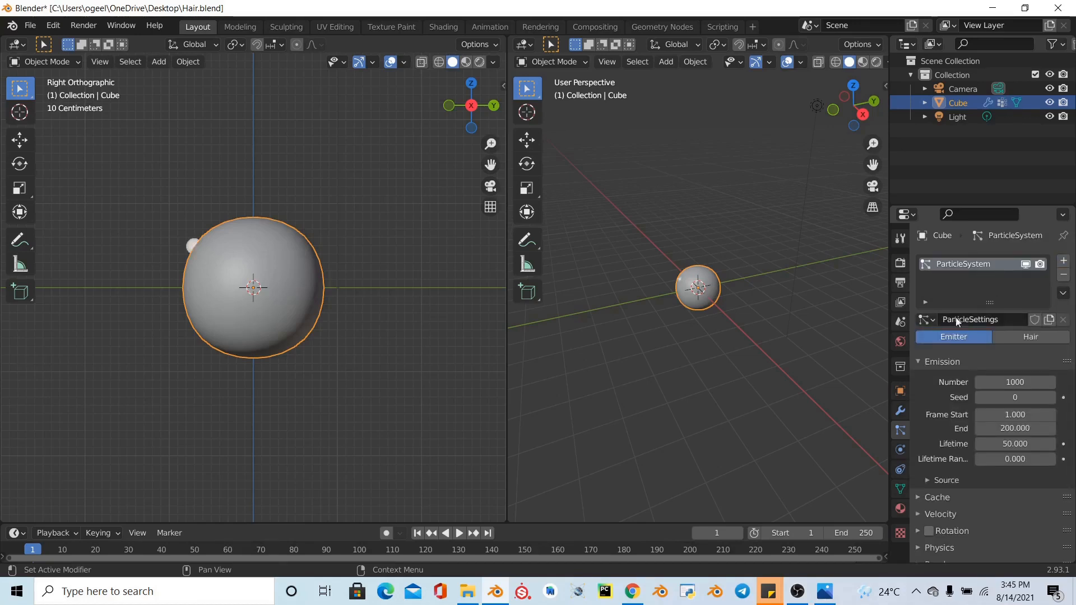
pyautogui.click(983, 321)
pyautogui.write('H')
pyautogui.press('Return')
pyautogui.doubleClick(973, 262)
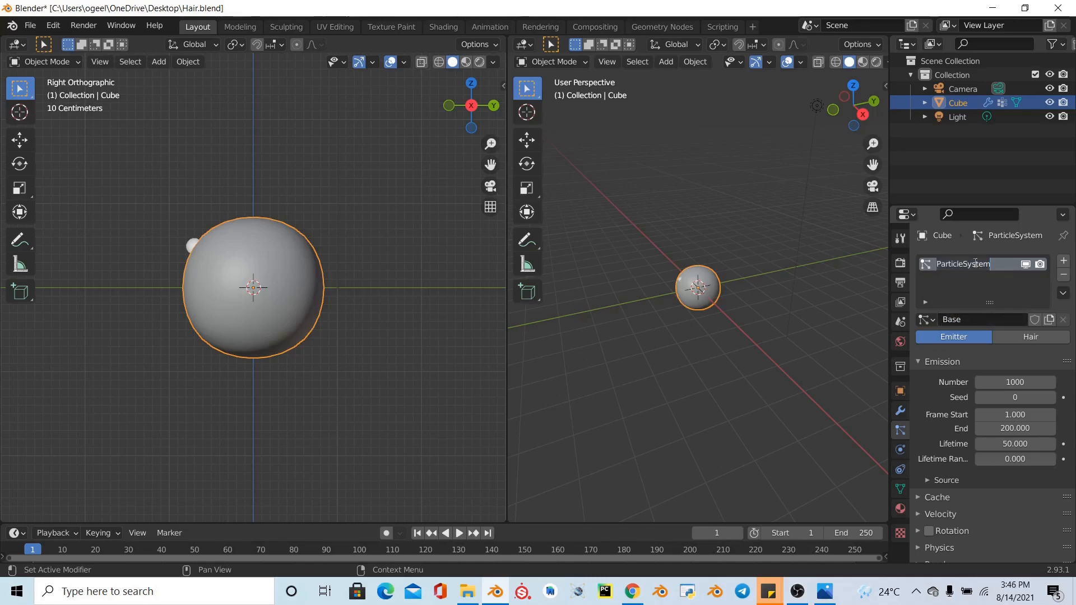
pyautogui.write('Base')
pyautogui.press('Return')
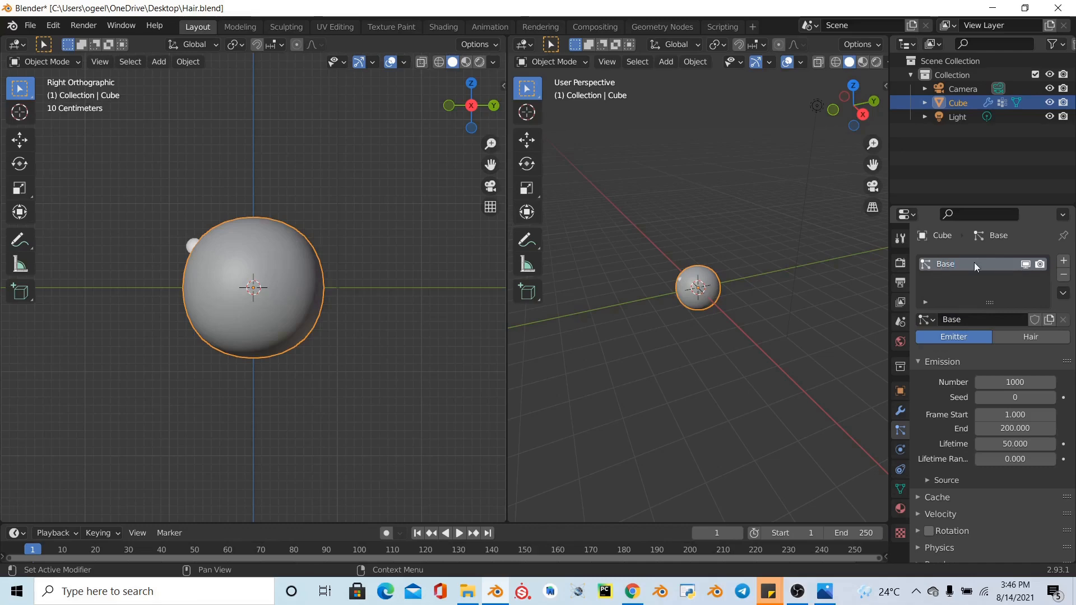
# - Set the Base particle system to Hair with Advanced options and use Scalp as its Density vertex group
pyautogui.click(1047, 338)
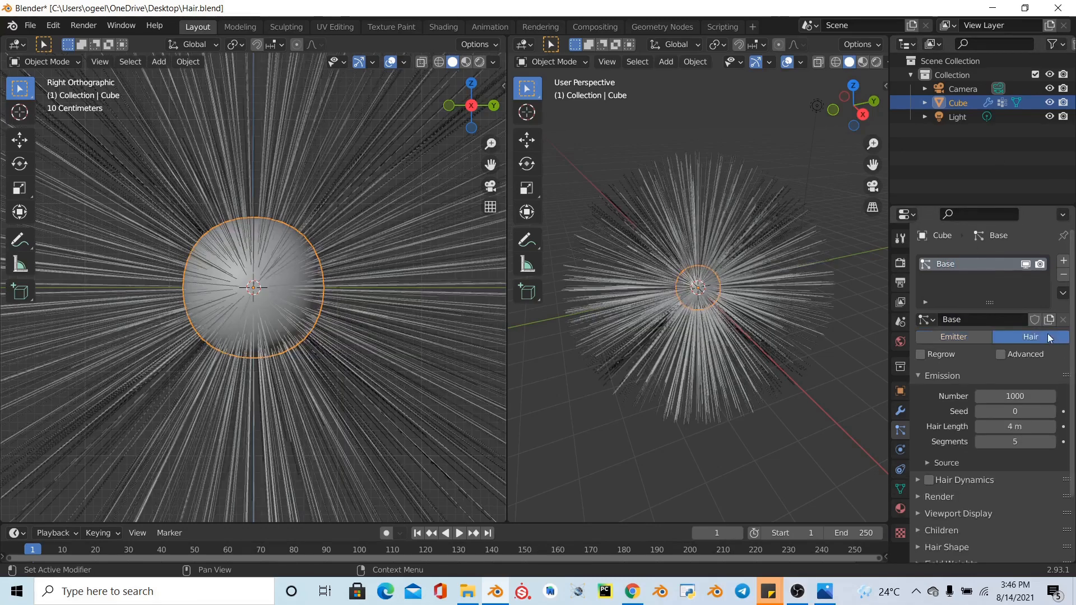
pyautogui.click(1036, 358)
pyautogui.scroll(-5, 1033, 369)
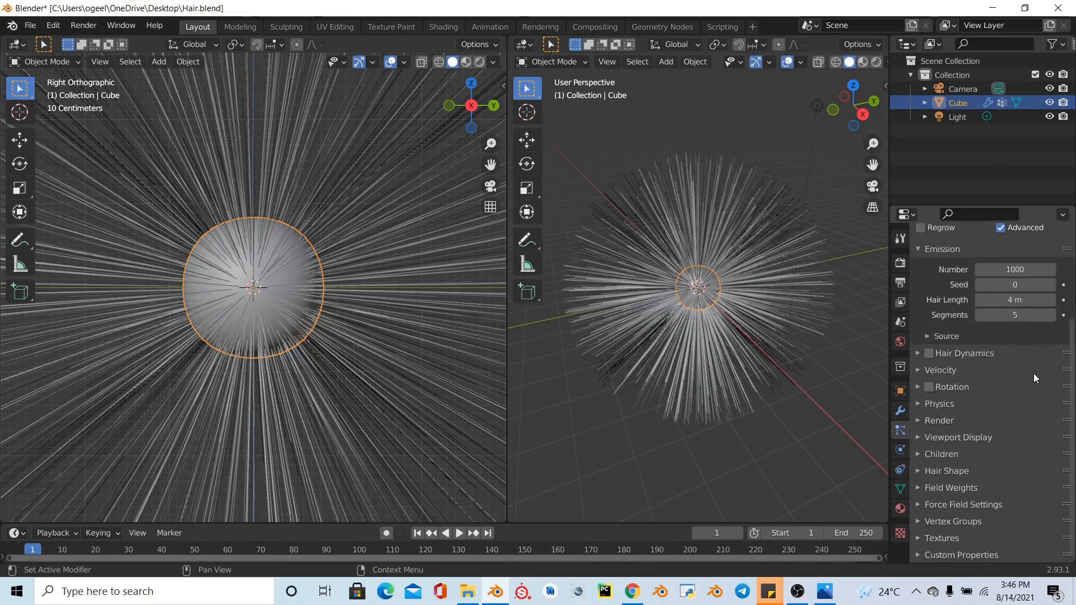
pyautogui.click(933, 522)
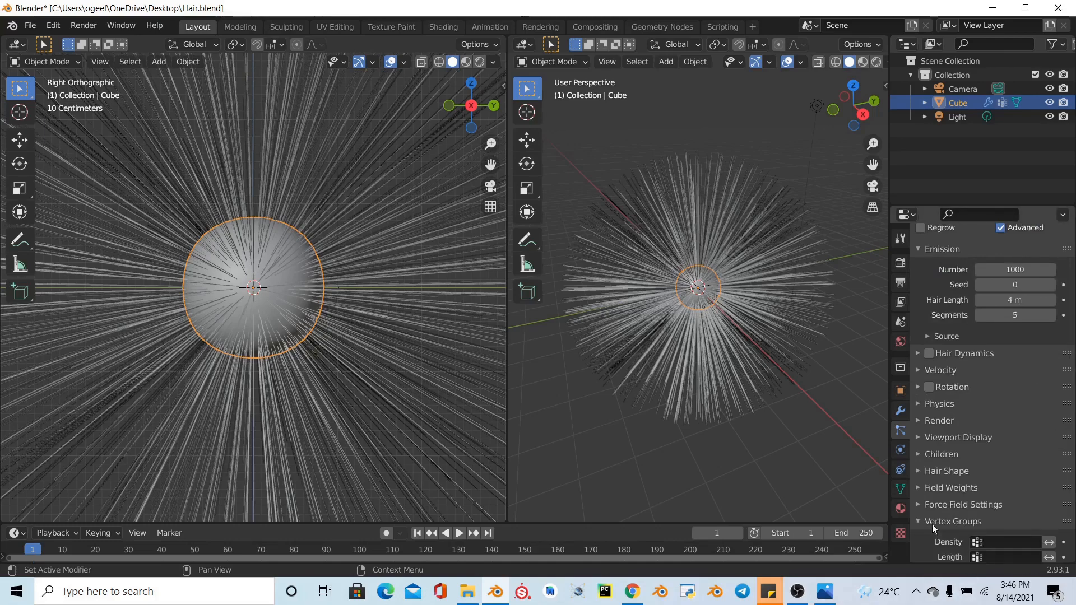
pyautogui.scroll(-5, 997, 420)
pyautogui.click(1003, 410)
pyautogui.click(998, 432)
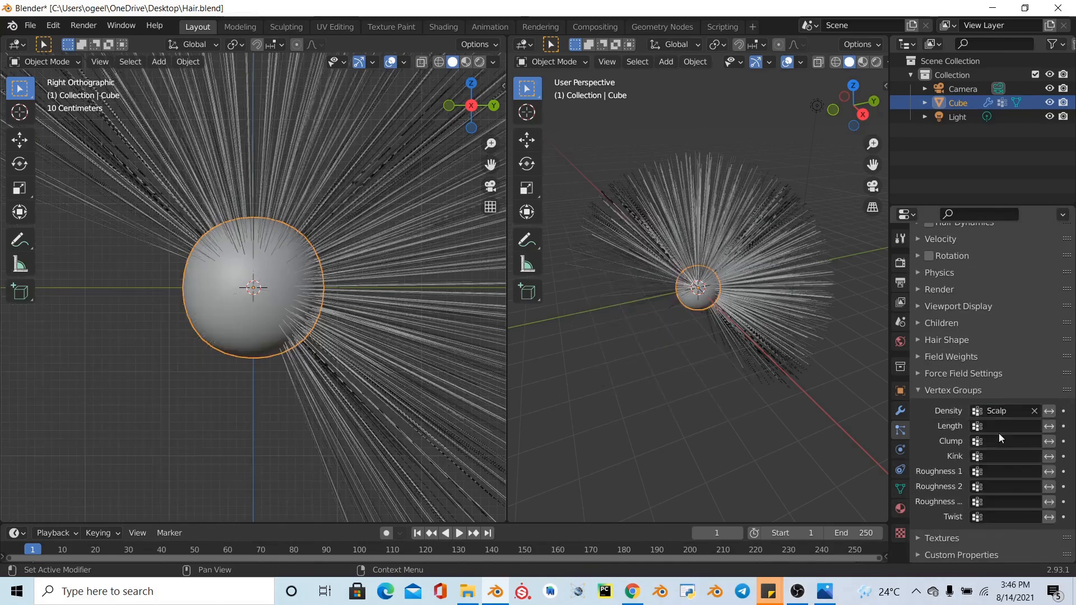
pyautogui.click(1000, 427)
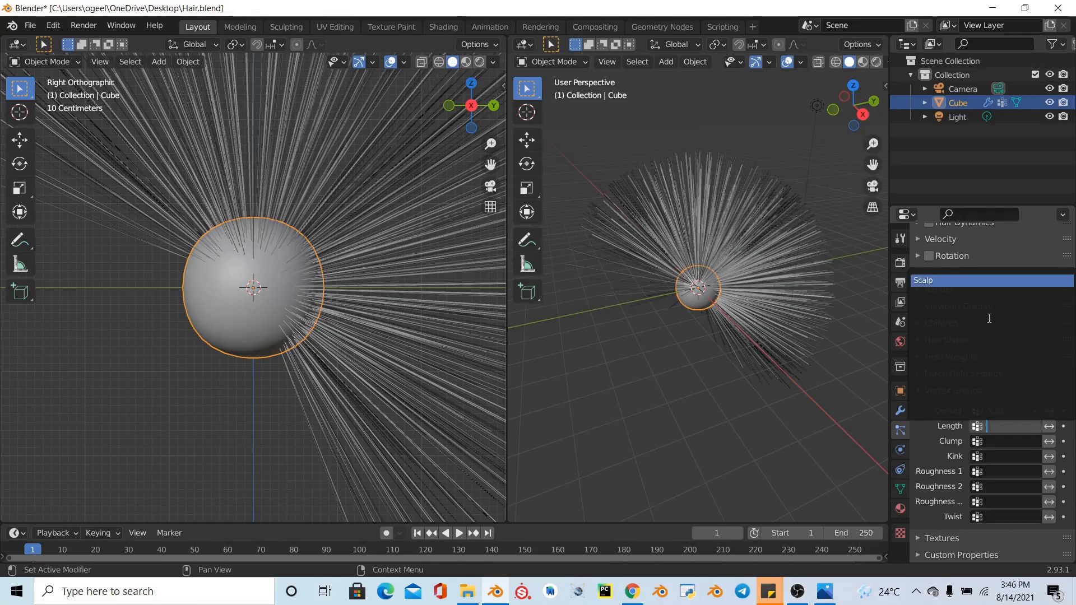
pyautogui.click(952, 280)
pyautogui.click(1034, 426)
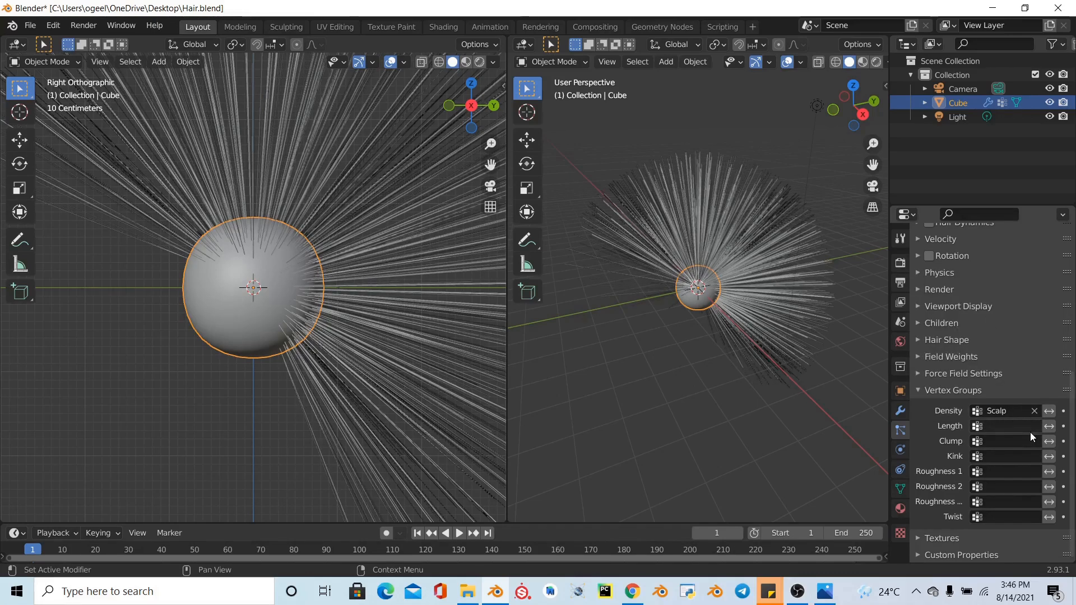
# - Assign the Scalp vertex group to Length, Clump, Kink, all three Roughness settings and Twist in the Base particle system
pyautogui.click(1021, 427)
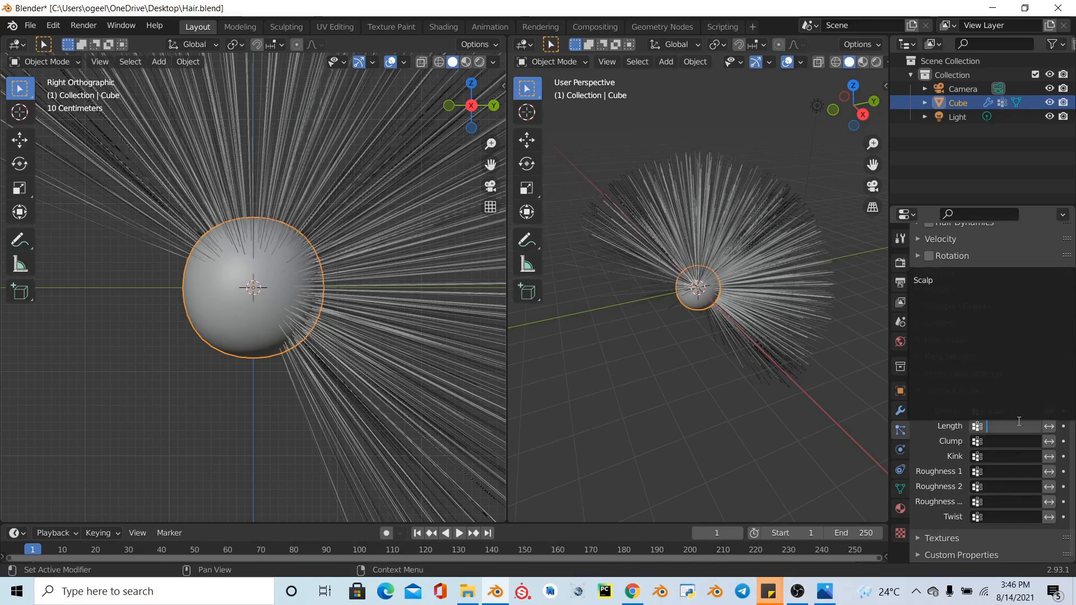
pyautogui.press('Return')
pyautogui.click(1021, 435)
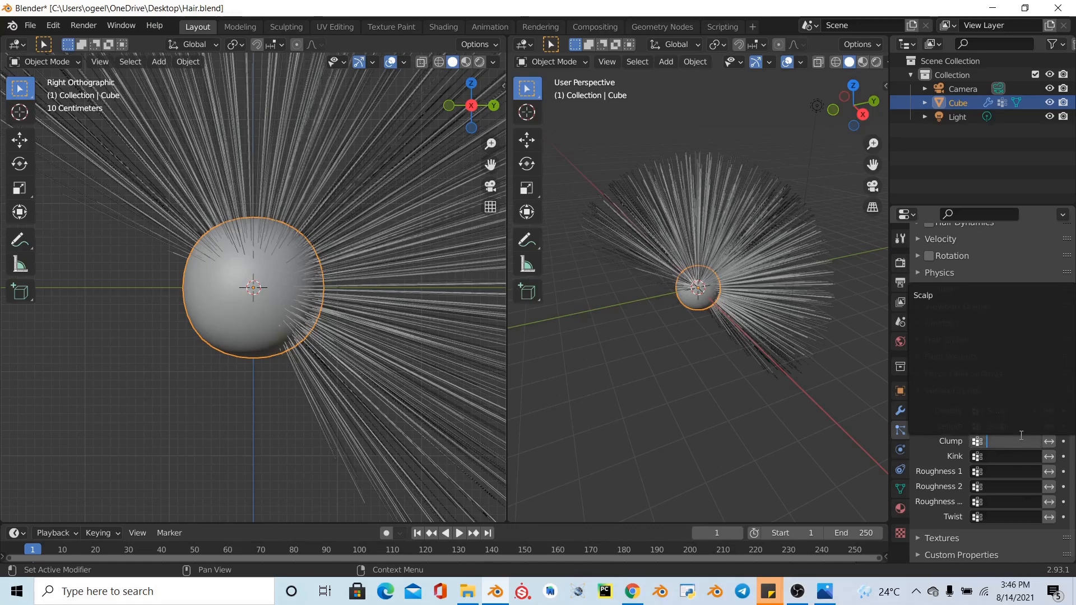
pyautogui.press('Return')
pyautogui.click(1017, 456)
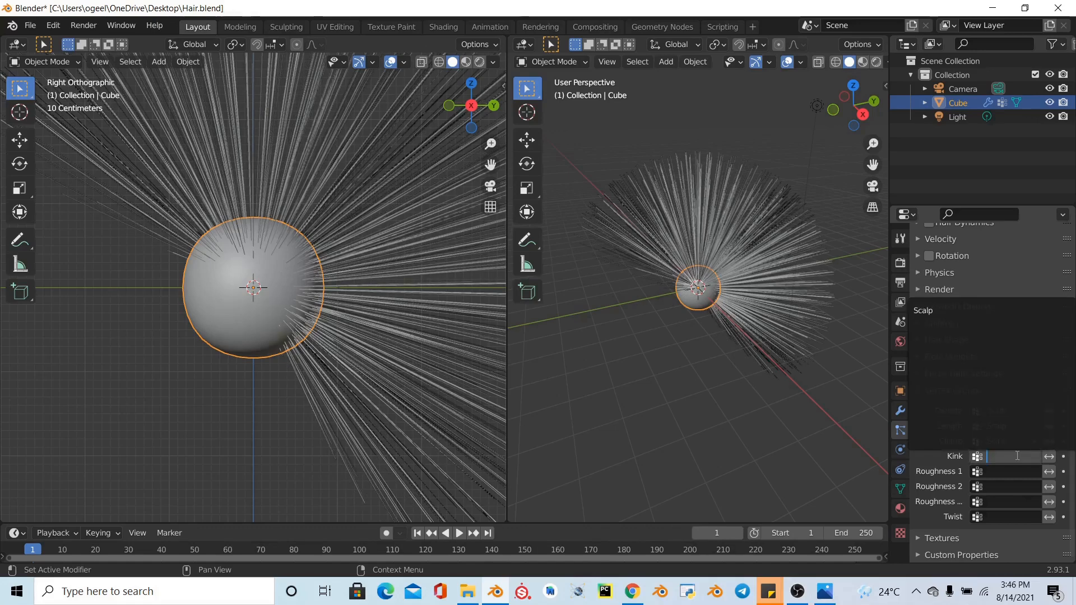
pyautogui.press('Return')
pyautogui.click(1016, 469)
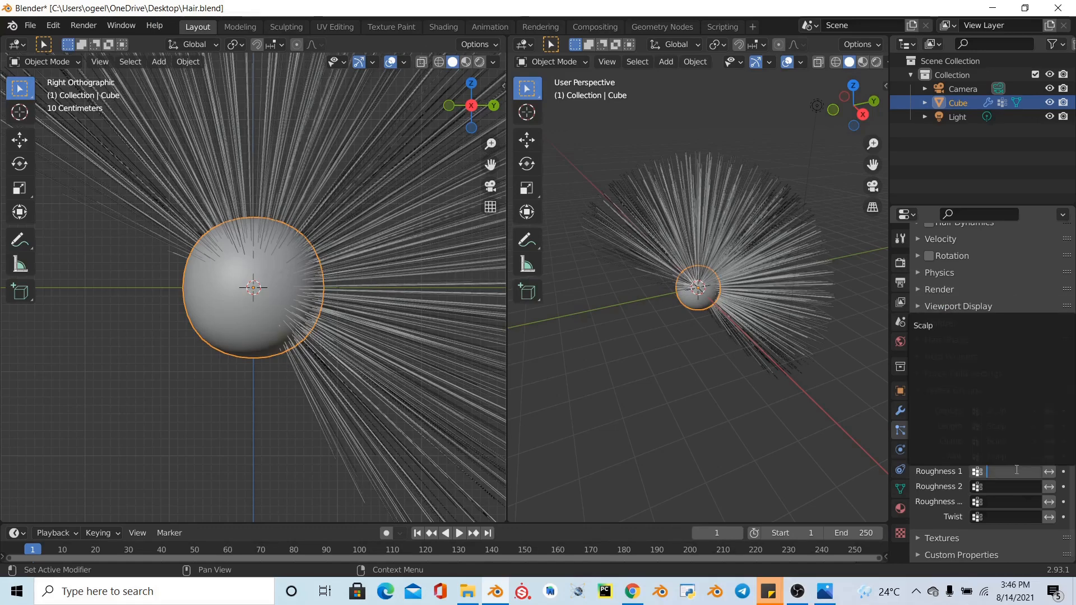
pyautogui.press('Return')
pyautogui.click(1018, 486)
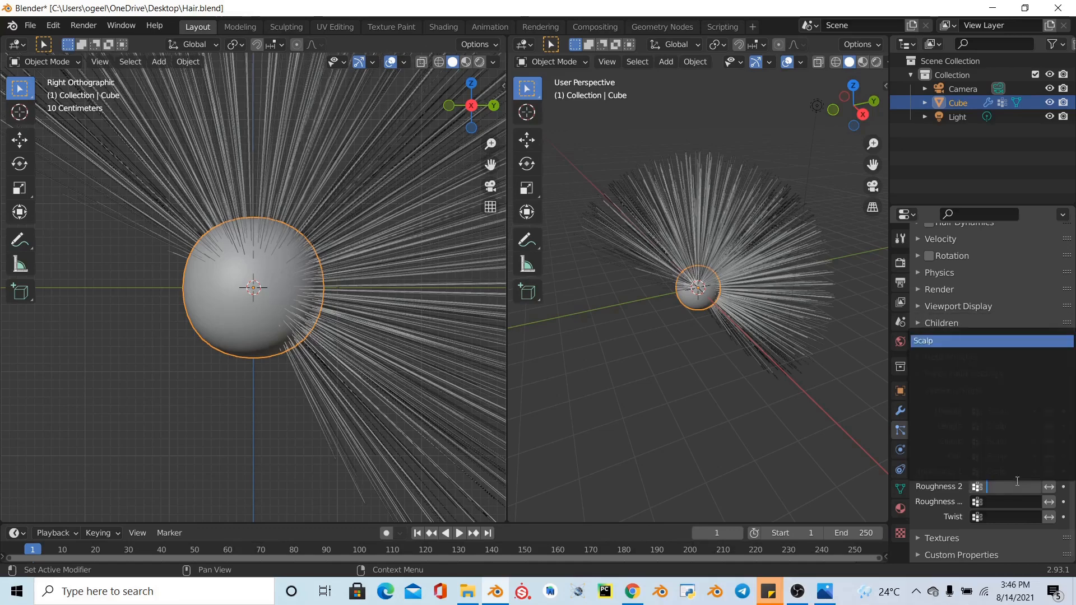
pyautogui.press('Return')
pyautogui.click(1017, 500)
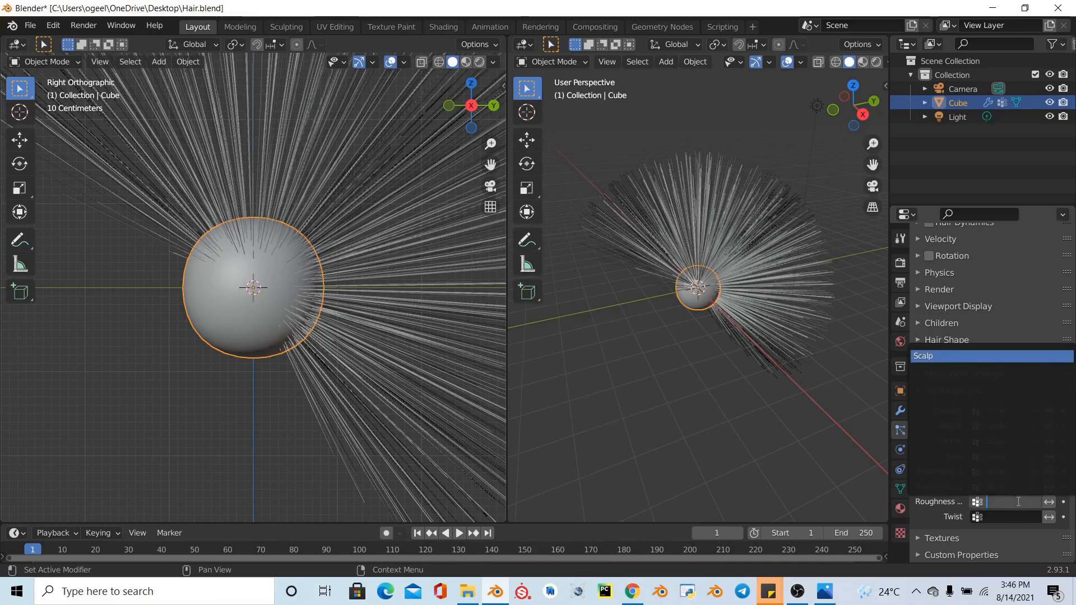
pyautogui.press('Return')
pyautogui.click(1021, 513)
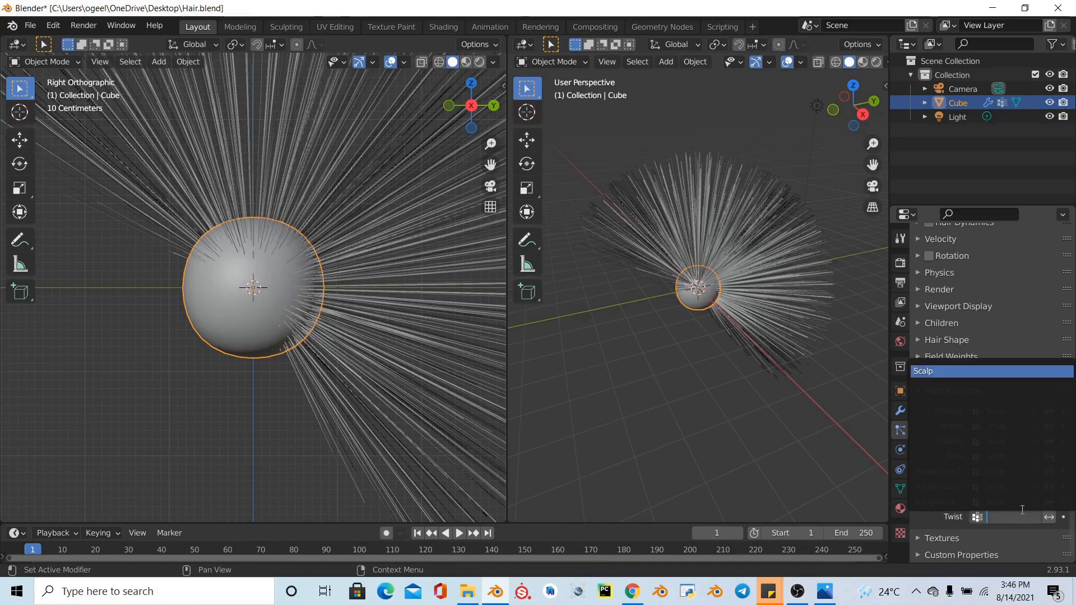
pyautogui.press('Return')
# - Set the Hair Length of the Base particle system to 1 m
pyautogui.scroll(4, 304, 113)
pyautogui.scroll(-5, 304, 113)
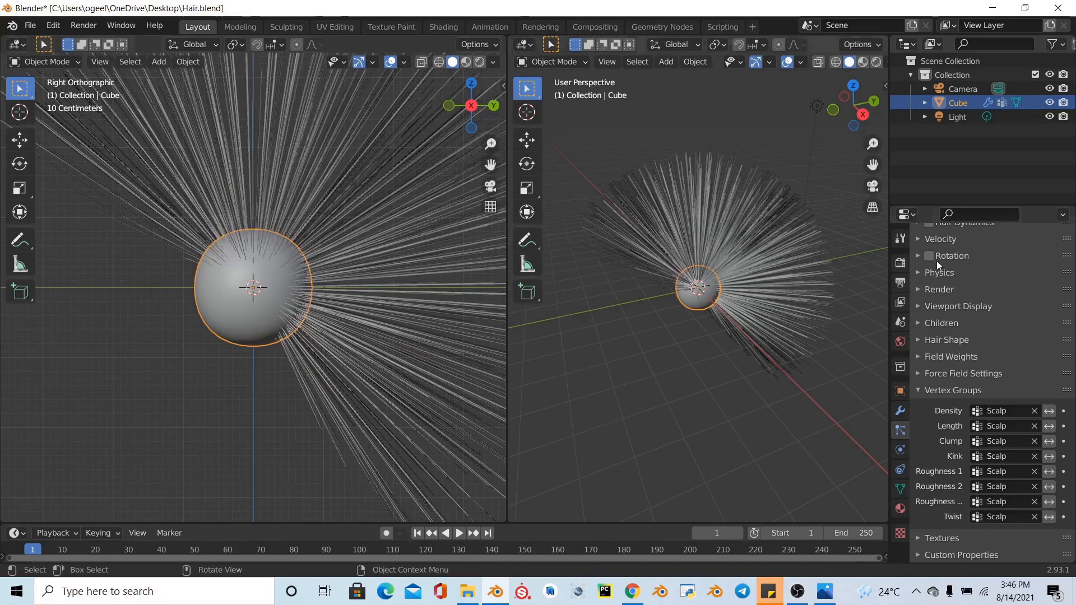
pyautogui.scroll(8, 1017, 374)
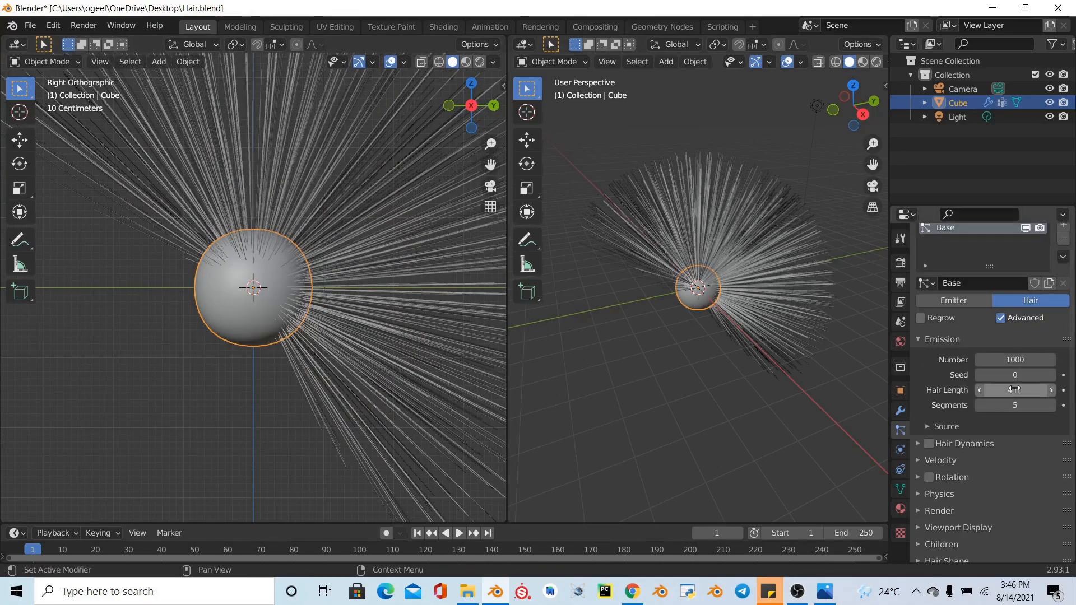
pyautogui.click(1015, 389)
pyautogui.write('1')
pyautogui.press('Return')
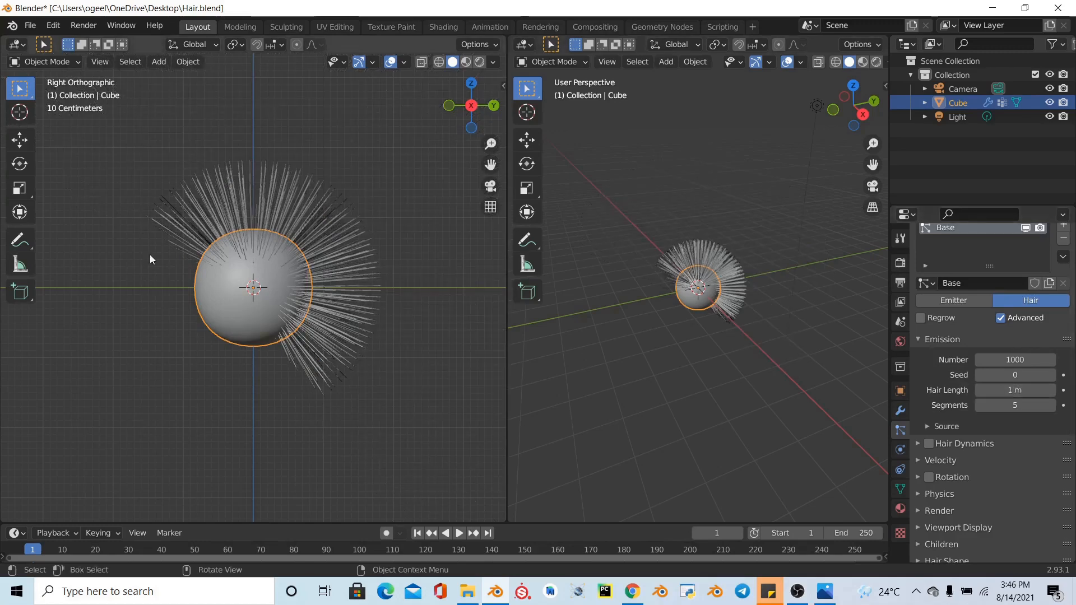
pyautogui.scroll(-3, 282, 224)
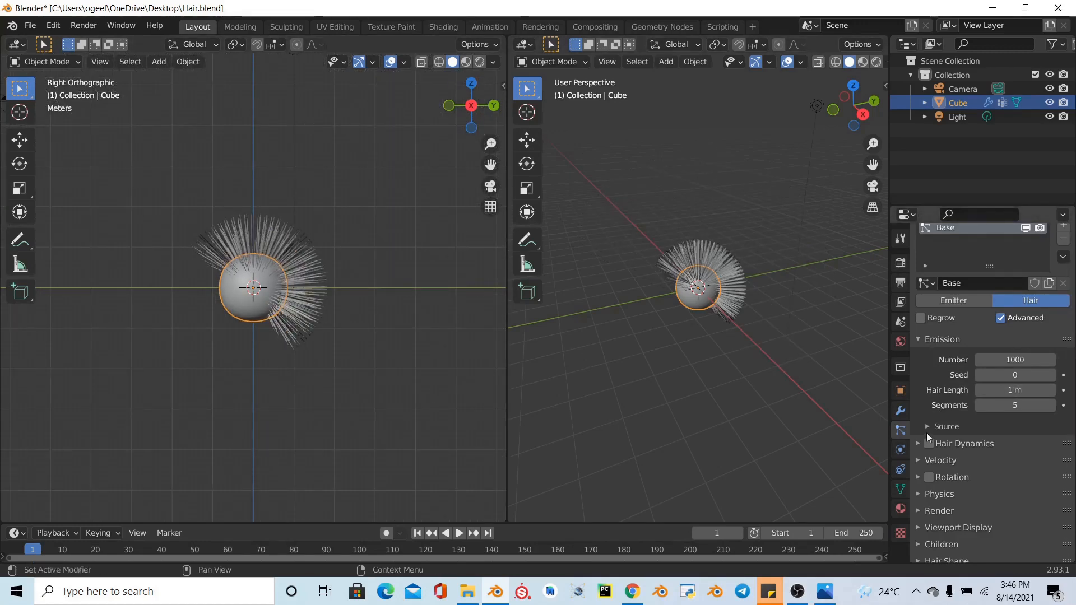
# - Raise the particle system's viewport Strand Steps to 5
pyautogui.scroll(-5, 919, 446)
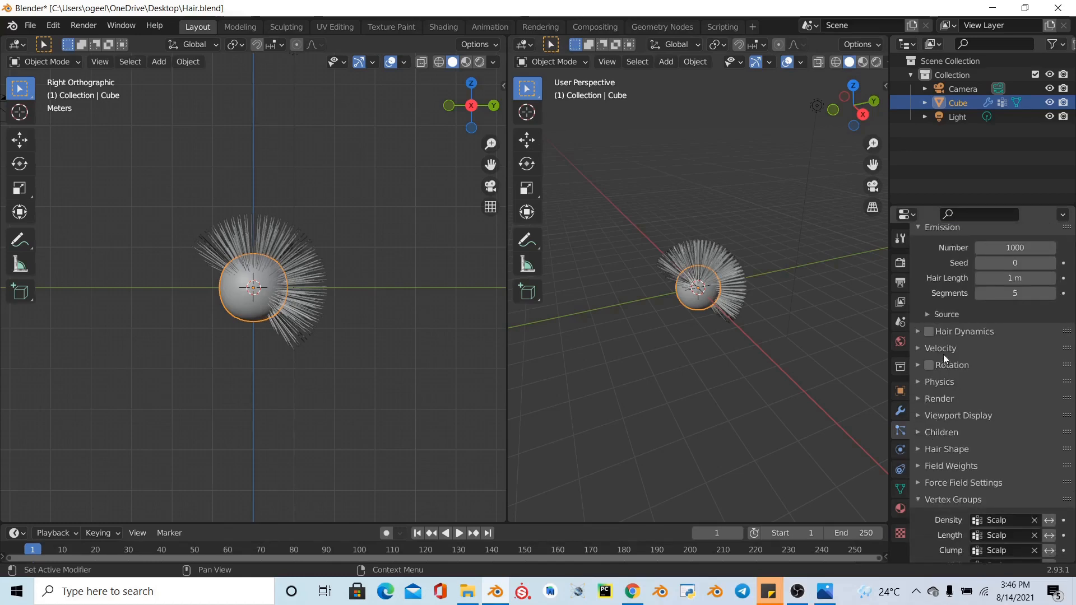
pyautogui.click(941, 414)
pyautogui.click(1051, 477)
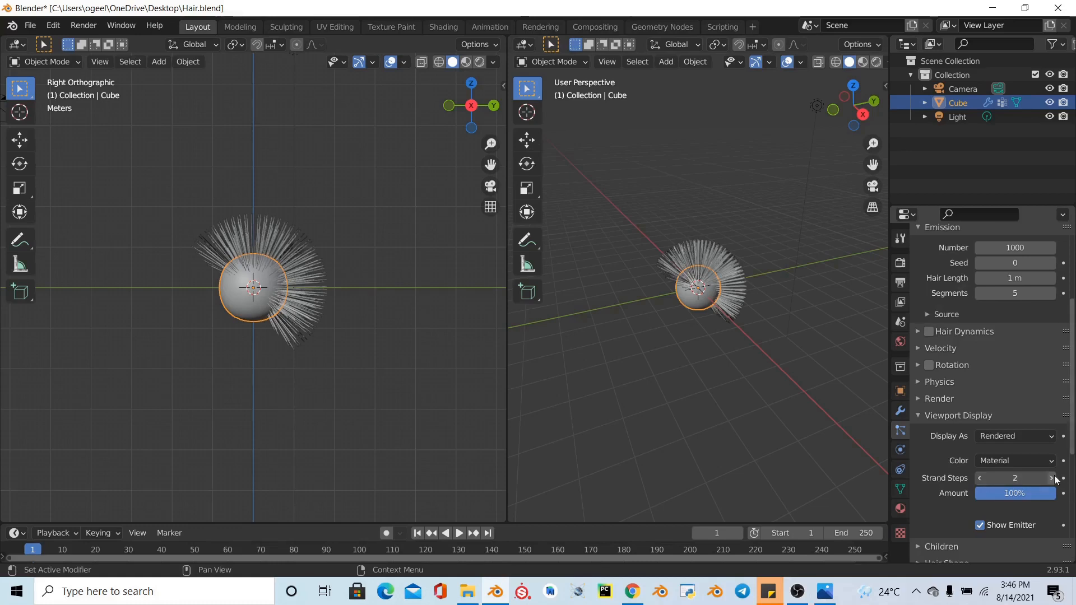
pyautogui.click(1051, 478)
pyautogui.click(1051, 478)
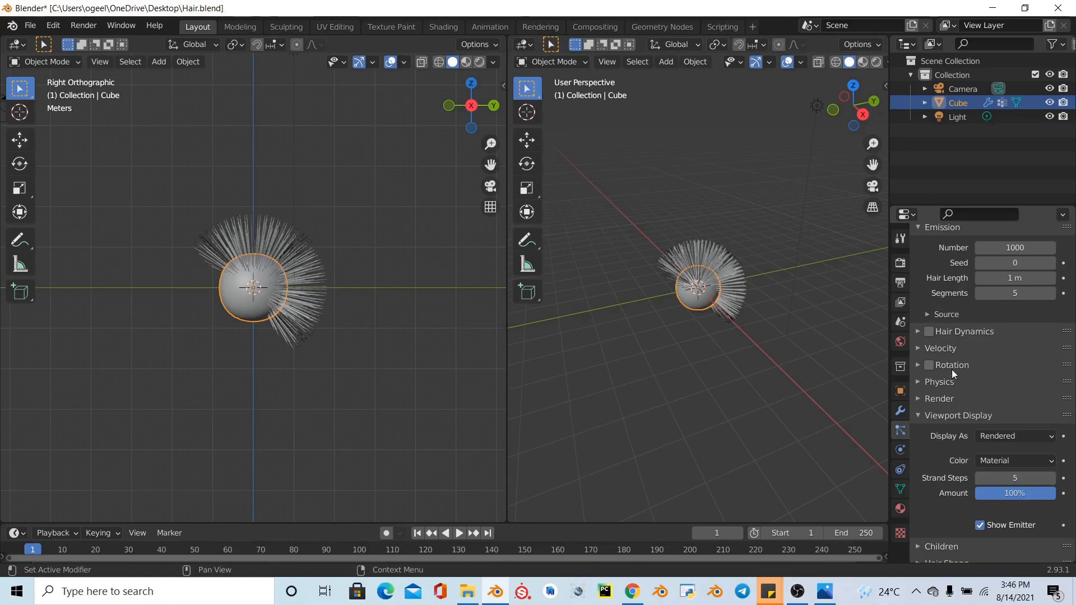
pyautogui.click(953, 348)
pyautogui.click(953, 348)
pyautogui.click(919, 365)
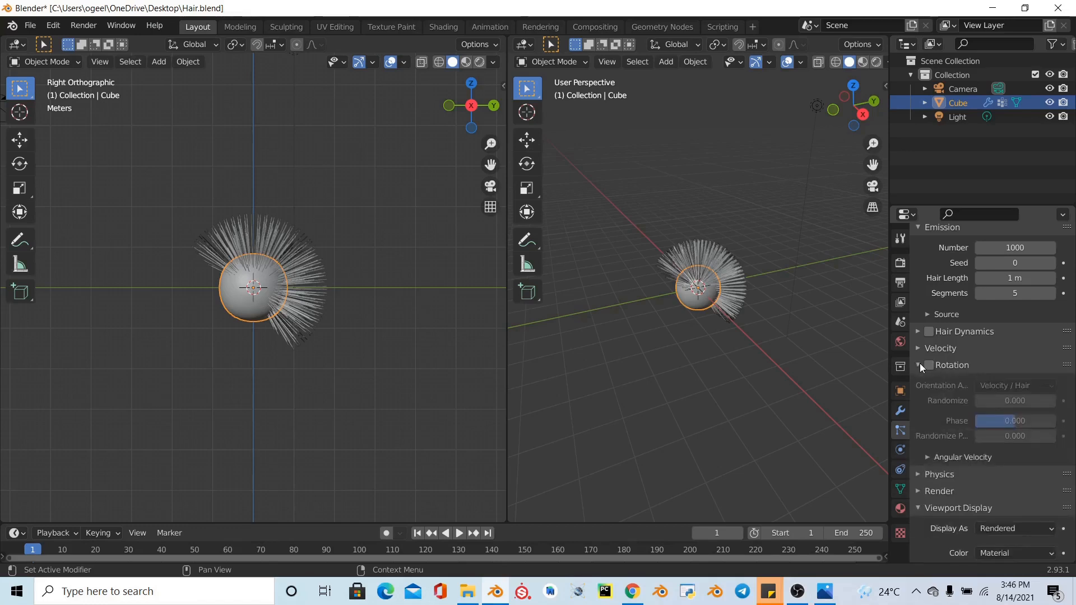
pyautogui.click(919, 364)
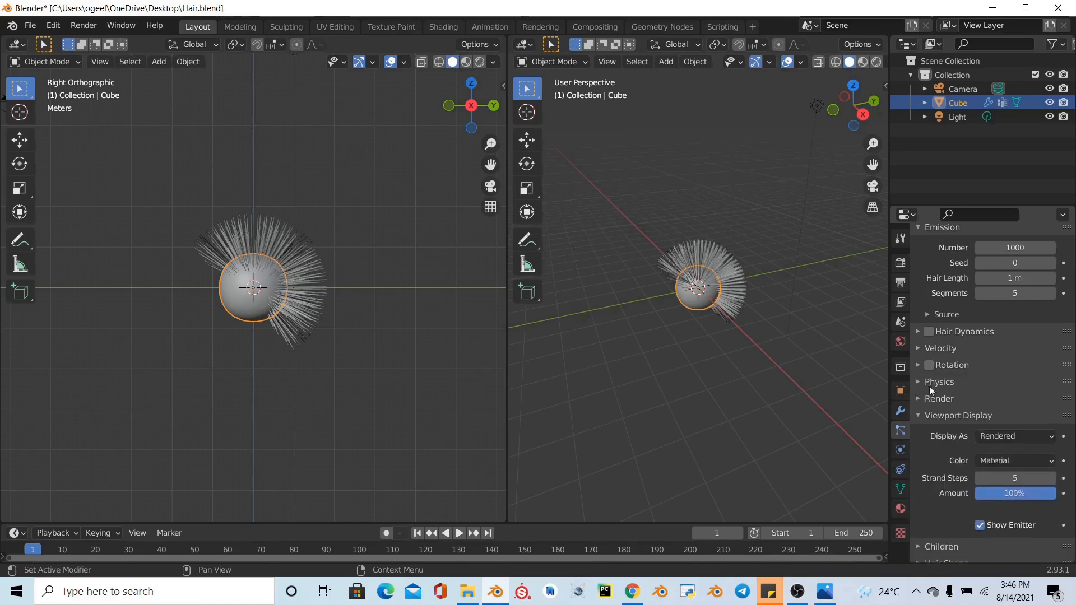
# - Switch the sphere to Particle Edit mode and set the viewport Path Steps in the Comb tool's options to 5
pyautogui.click(30, 63)
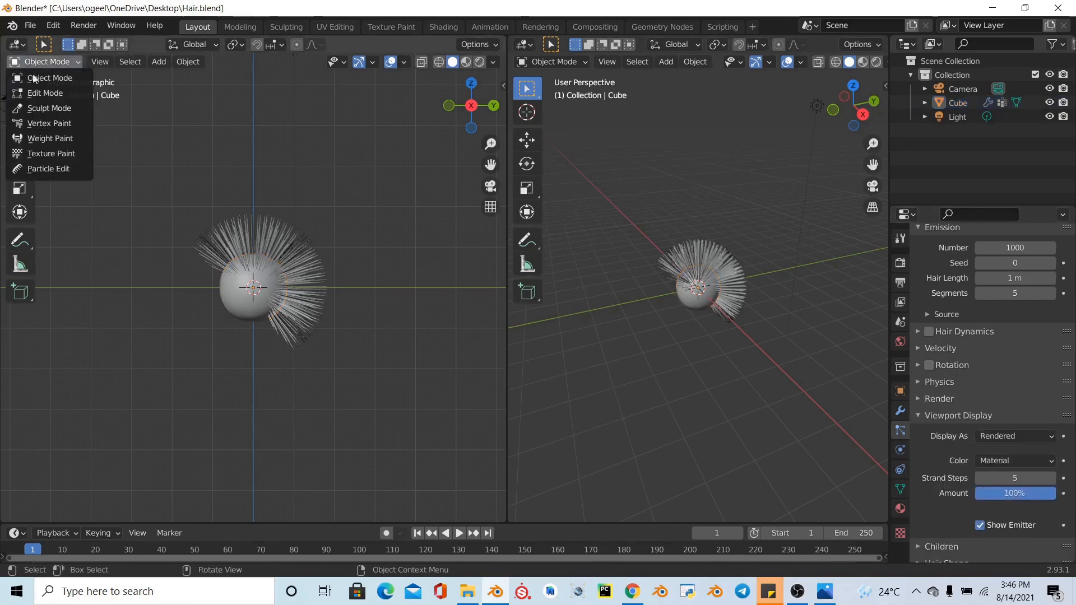
pyautogui.click(58, 166)
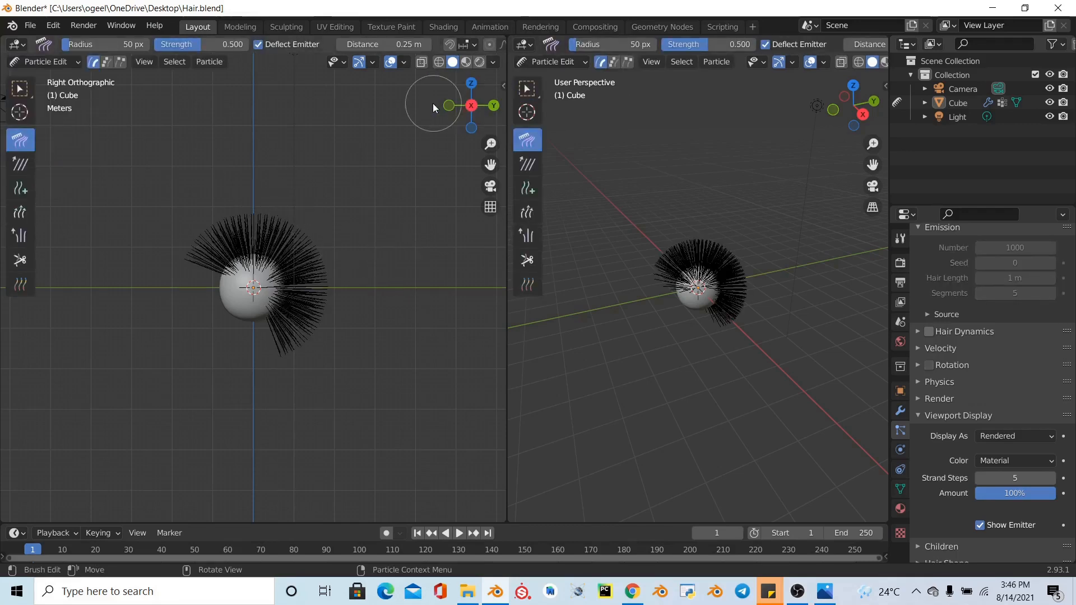
pyautogui.press('n')
pyautogui.scroll(-3, 406, 48)
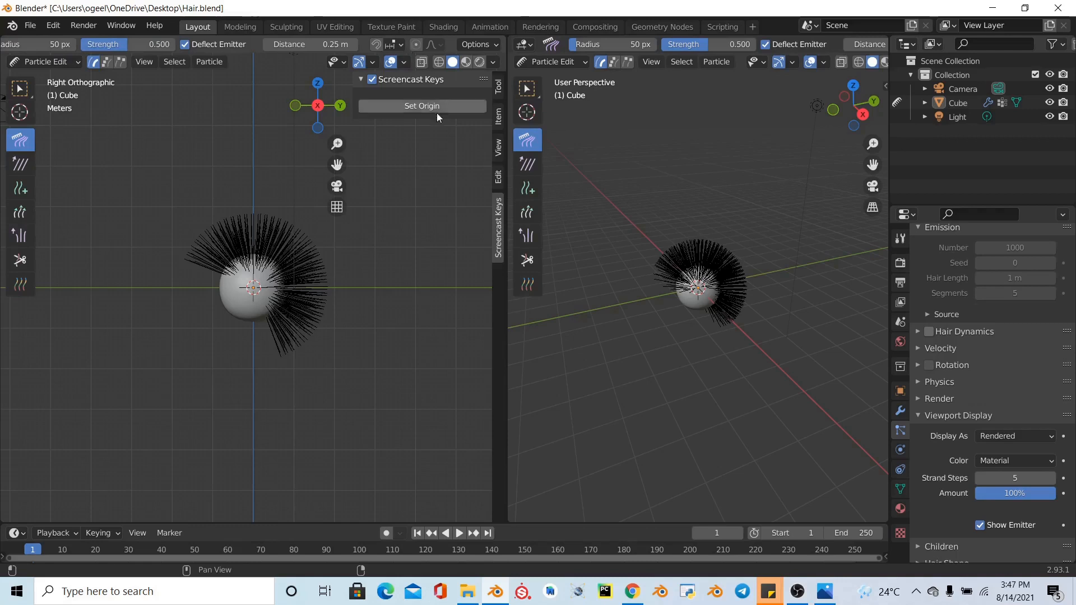
pyautogui.click(498, 86)
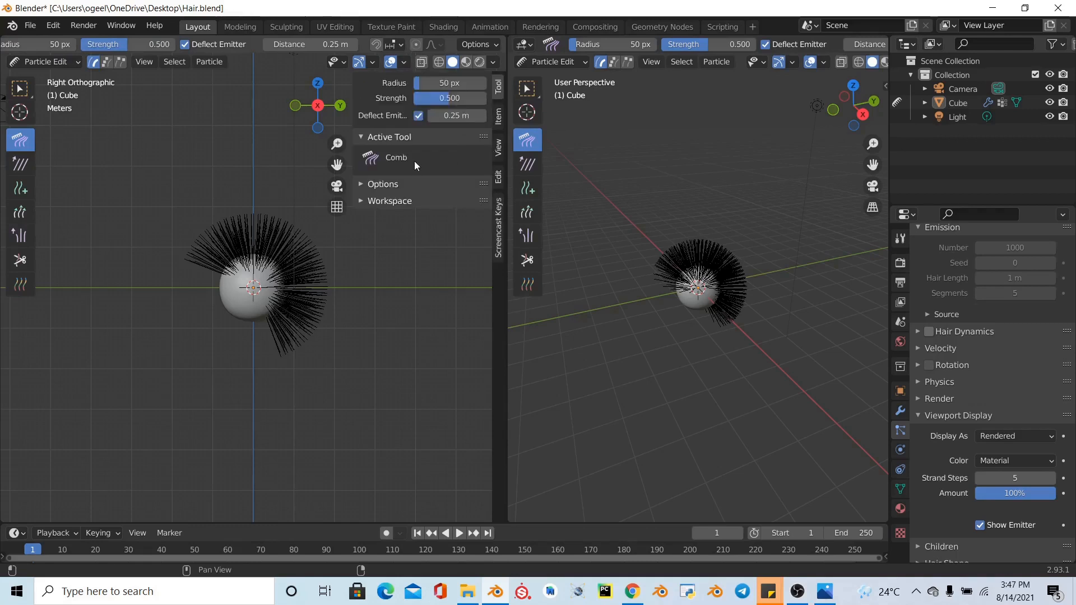
pyautogui.click(399, 182)
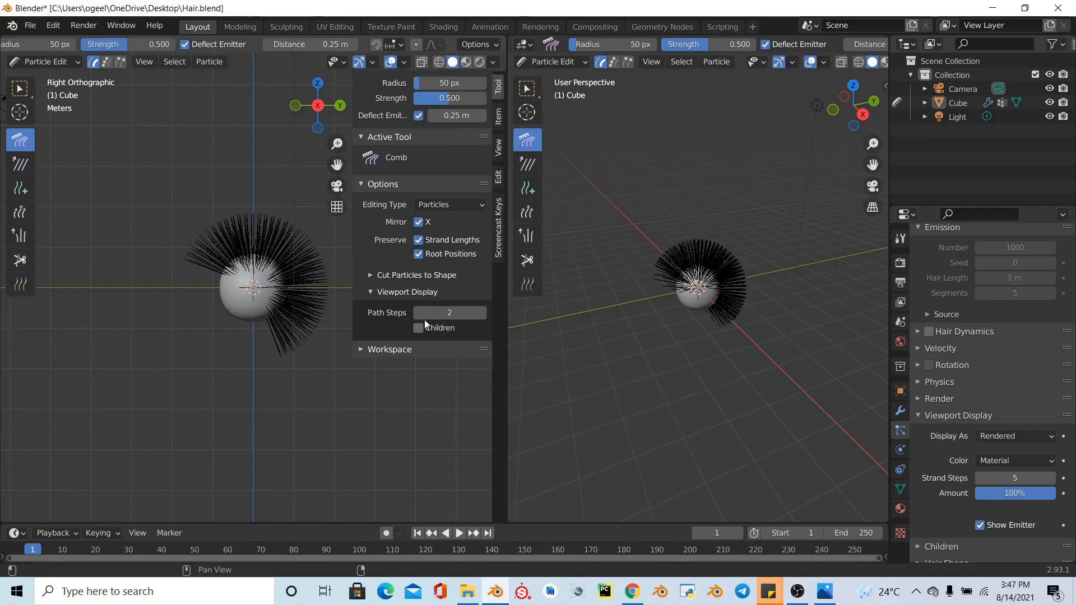
pyautogui.click(483, 313)
pyautogui.click(483, 314)
pyautogui.click(483, 313)
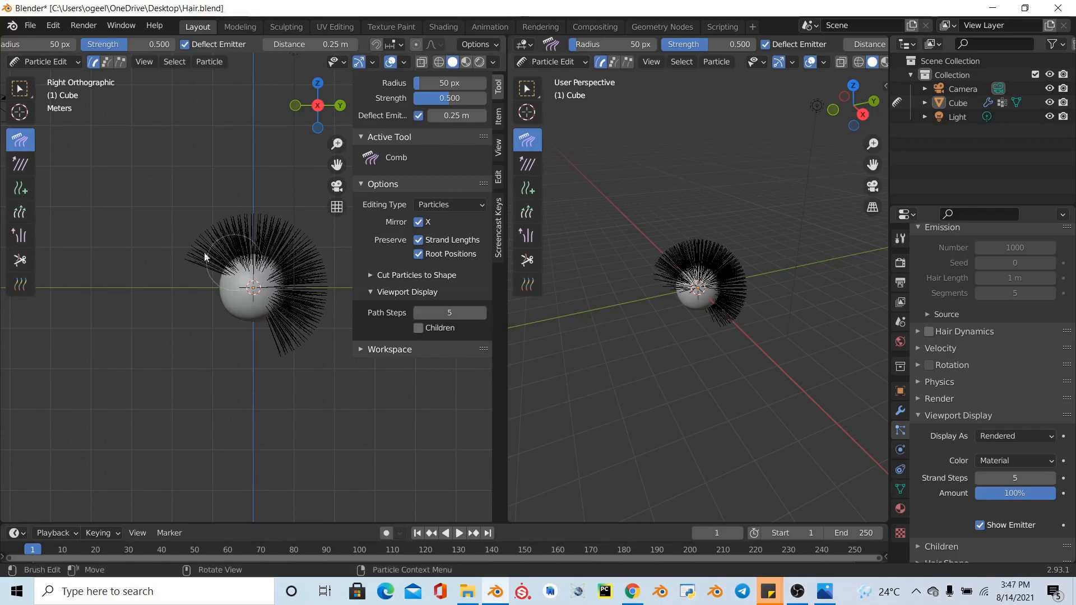
# - Comb the hair from the front over the top and down behind the sphere, reducing Path Steps to 1 between strokes
pyautogui.moveTo(207, 264)
pyautogui.mouseDown()
pyautogui.moveTo(314, 281)
pyautogui.moveTo(348, 310)
pyautogui.mouseUp()
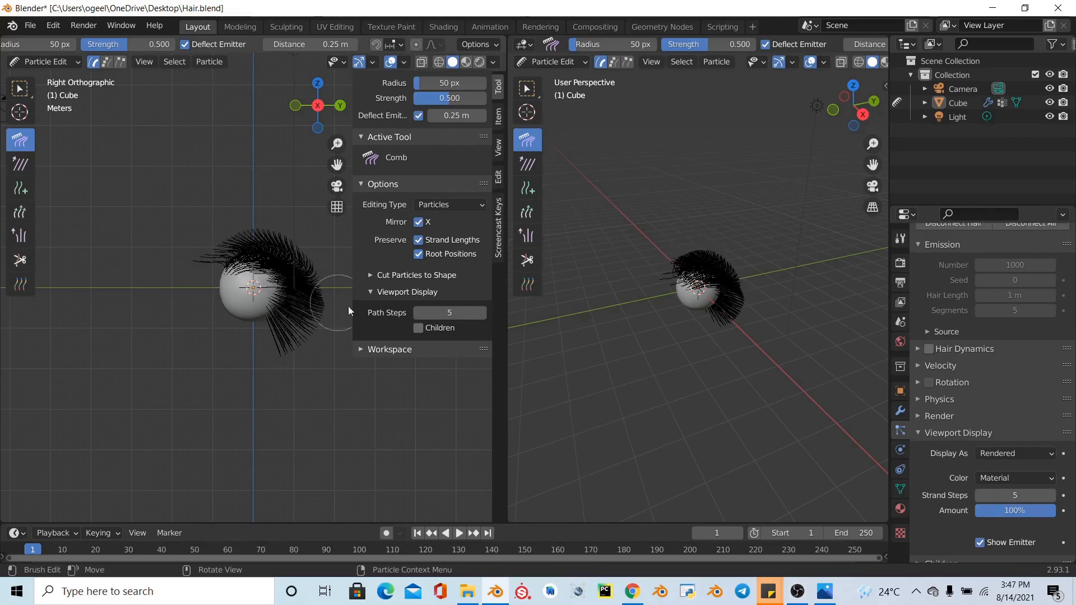
pyautogui.click(422, 311)
pyautogui.click(416, 311)
pyautogui.moveTo(254, 244)
pyautogui.mouseDown()
pyautogui.moveTo(321, 283)
pyautogui.moveTo(289, 348)
pyautogui.mouseUp()
pyautogui.moveTo(211, 270)
pyautogui.mouseDown()
pyautogui.moveTo(228, 270)
pyautogui.moveTo(337, 343)
pyautogui.mouseUp()
pyautogui.click(416, 311)
pyautogui.click(416, 311)
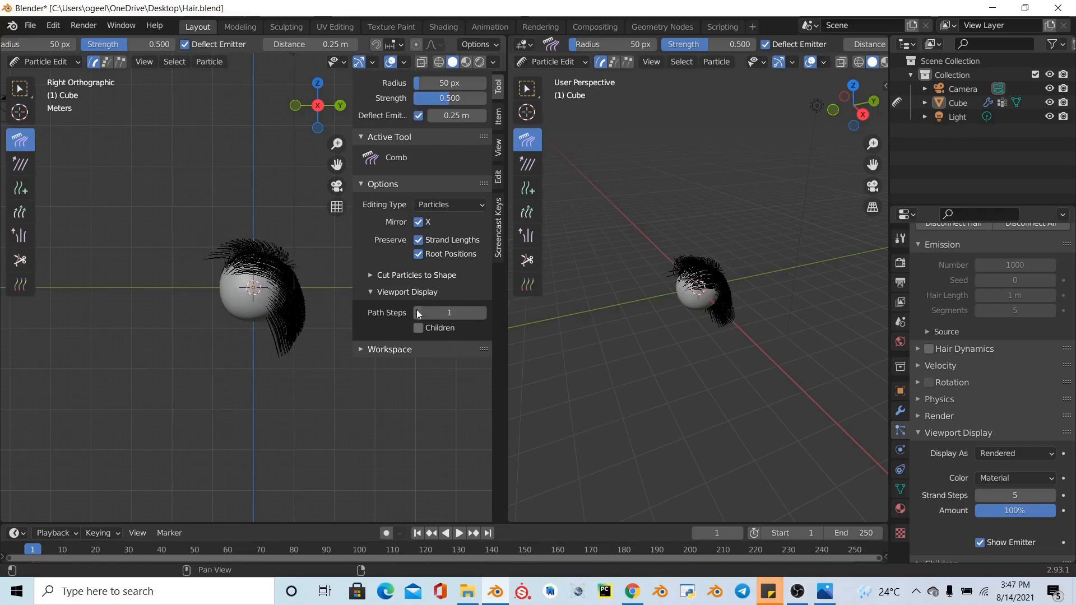
pyautogui.moveTo(231, 253)
pyautogui.mouseDown()
pyautogui.moveTo(286, 247)
pyautogui.moveTo(305, 265)
pyautogui.moveTo(305, 349)
pyautogui.mouseUp()
# - Set the particle editing Path Steps back to 5
pyautogui.click(481, 312)
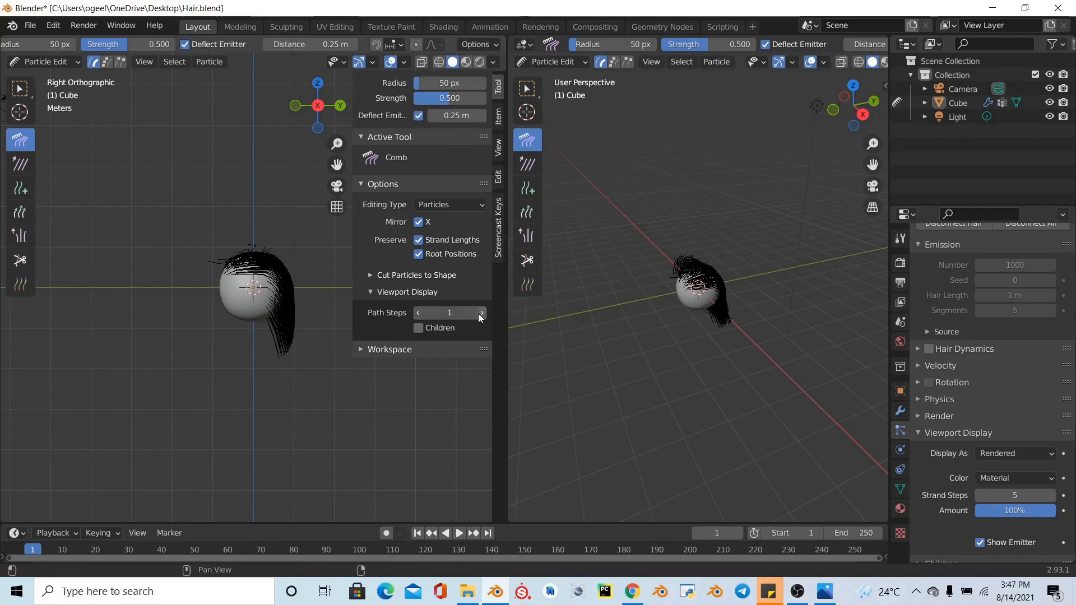
pyautogui.click(481, 313)
pyautogui.click(480, 312)
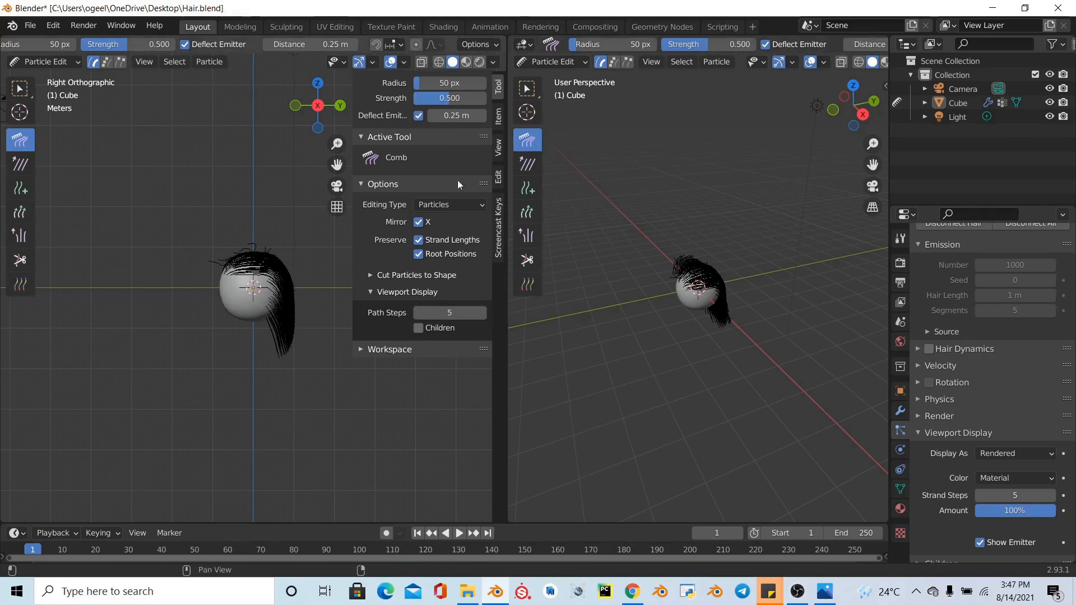
pyautogui.click(381, 350)
pyautogui.click(365, 348)
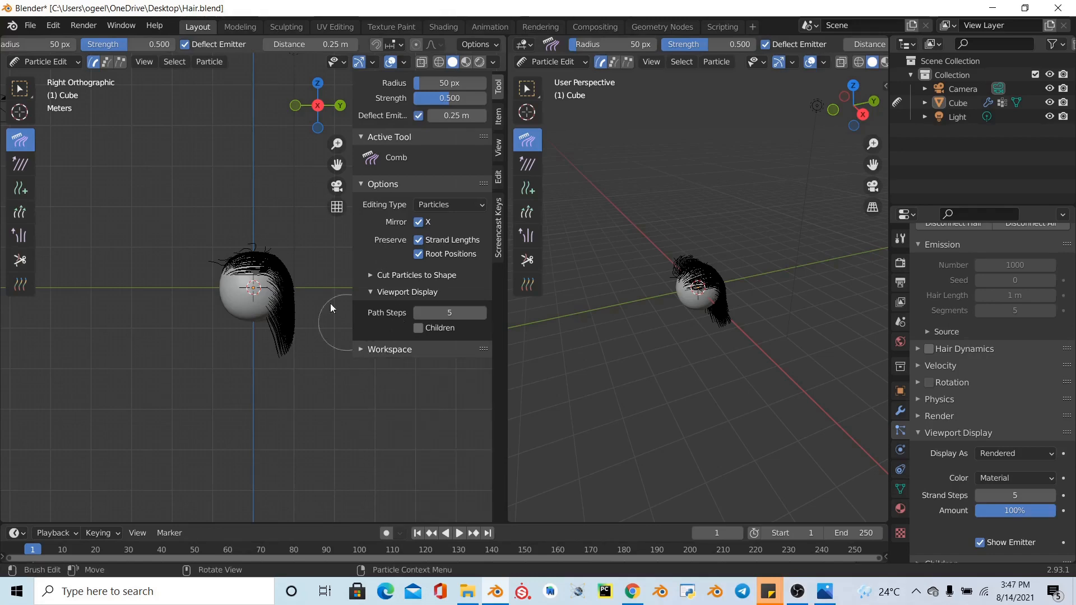
pyautogui.scroll(3, 331, 304)
pyautogui.scroll(-3, 336, 303)
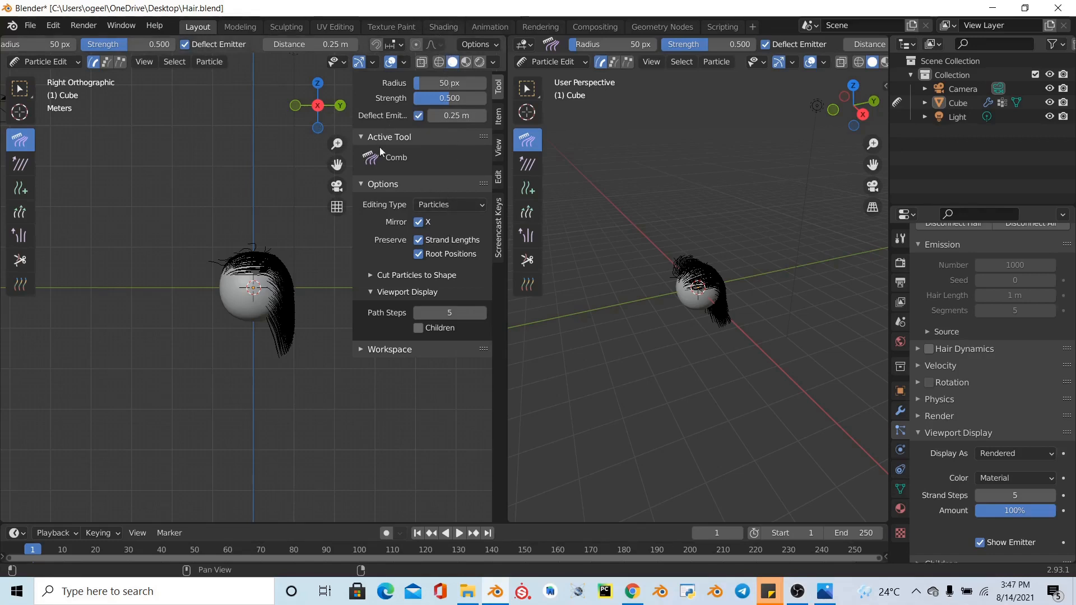
# - Comb the hanging rear hair upward and draw both sides inward into a tapered tail behind the head
pyautogui.moveTo(323, 103)
pyautogui.mouseDown()
pyautogui.moveTo(96, 144)
pyautogui.moveTo(270, 223)
pyautogui.moveTo(275, 268)
pyautogui.moveTo(230, 279)
pyautogui.mouseUp()
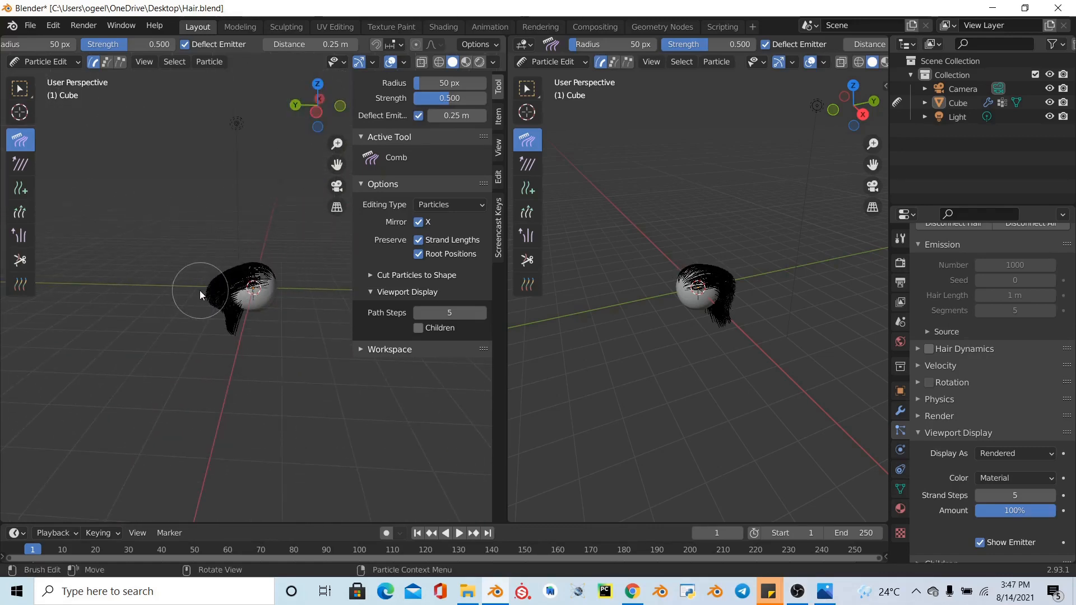
pyautogui.moveTo(253, 330)
pyautogui.mouseDown()
pyautogui.moveTo(196, 311)
pyautogui.moveTo(251, 331)
pyautogui.mouseUp()
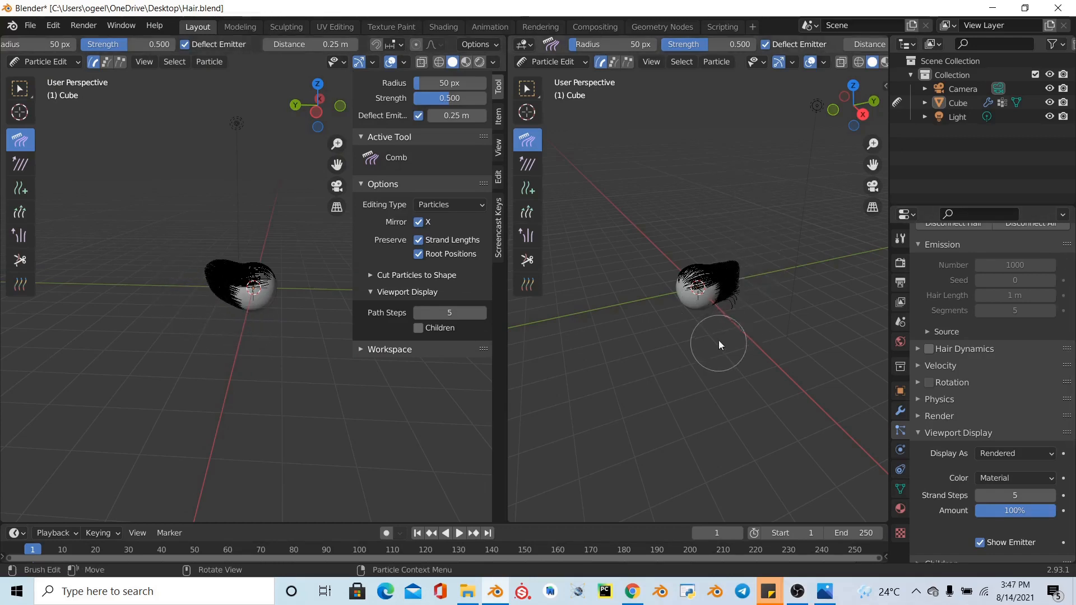
pyautogui.moveTo(317, 103); pyautogui.dragTo(335, 112)
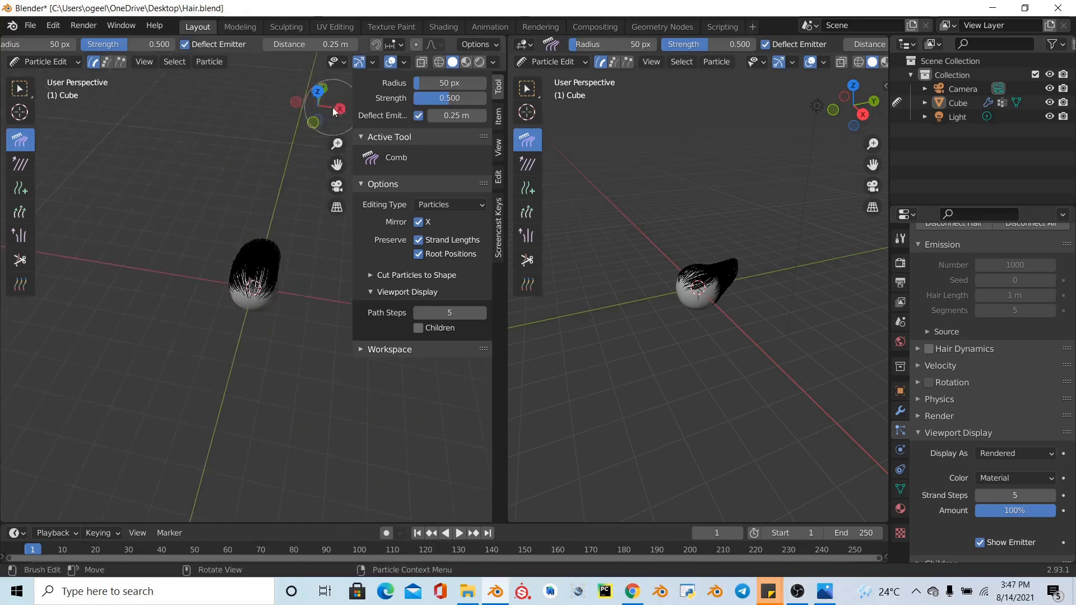
pyautogui.moveTo(308, 244)
pyautogui.mouseDown()
pyautogui.moveTo(271, 230)
pyautogui.moveTo(215, 248)
pyautogui.mouseUp()
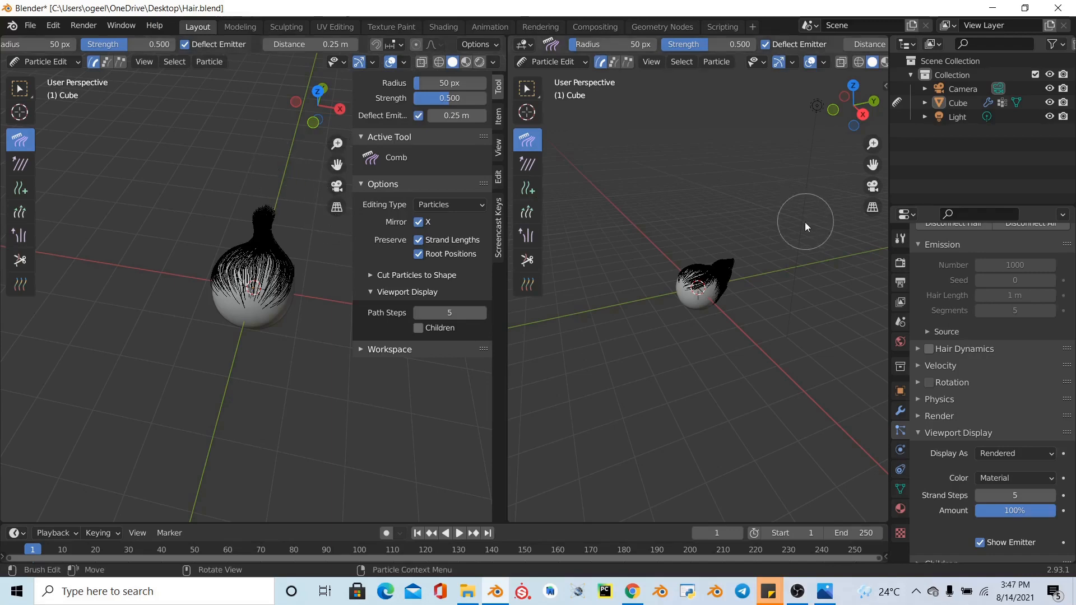
# - Comb the side hair back along the sphere toward the tail, then gather the rear hair upward at its edge
pyautogui.scroll(8, 805, 231)
pyautogui.scroll(-5, 805, 230)
pyautogui.moveTo(847, 107); pyautogui.dragTo(791, 260)
pyautogui.scroll(-3, 730, 367)
pyautogui.moveTo(688, 258); pyautogui.dragTo(729, 276)
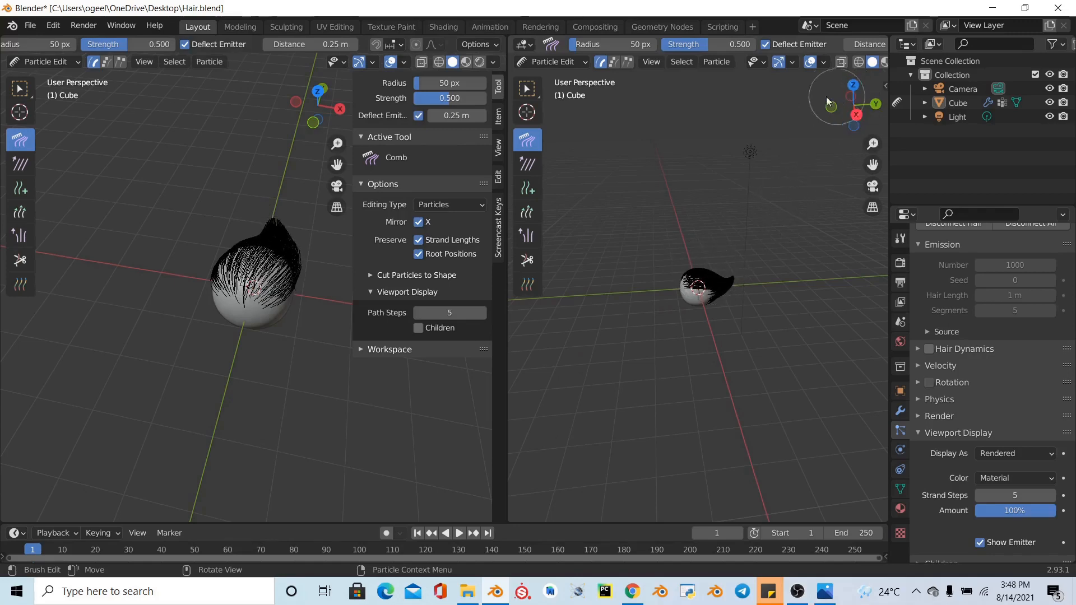
pyautogui.scroll(4, 774, 305)
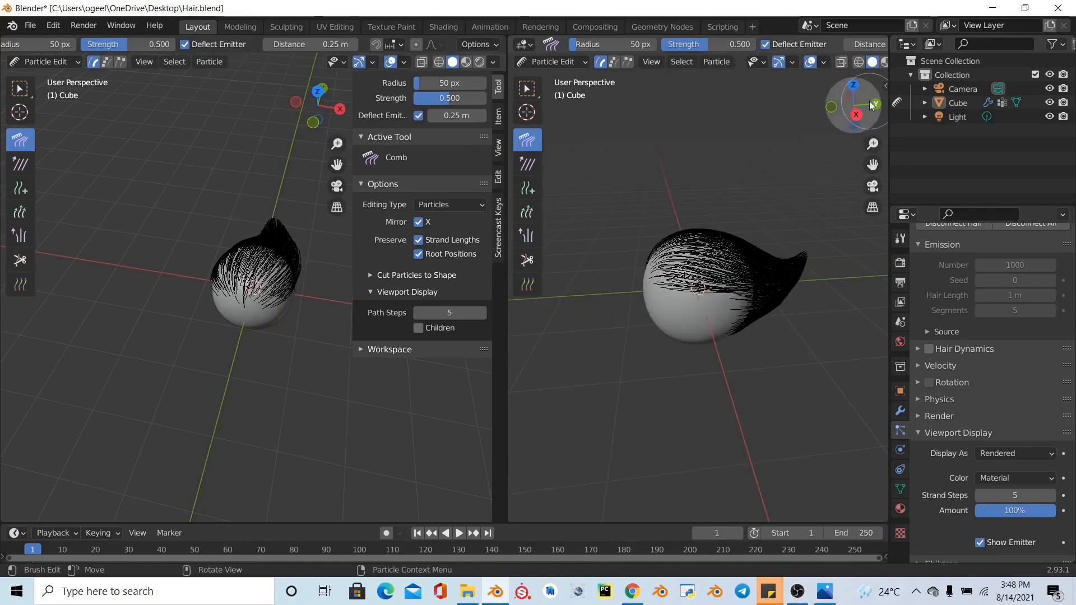
pyautogui.moveTo(821, 138); pyautogui.dragTo(697, 510)
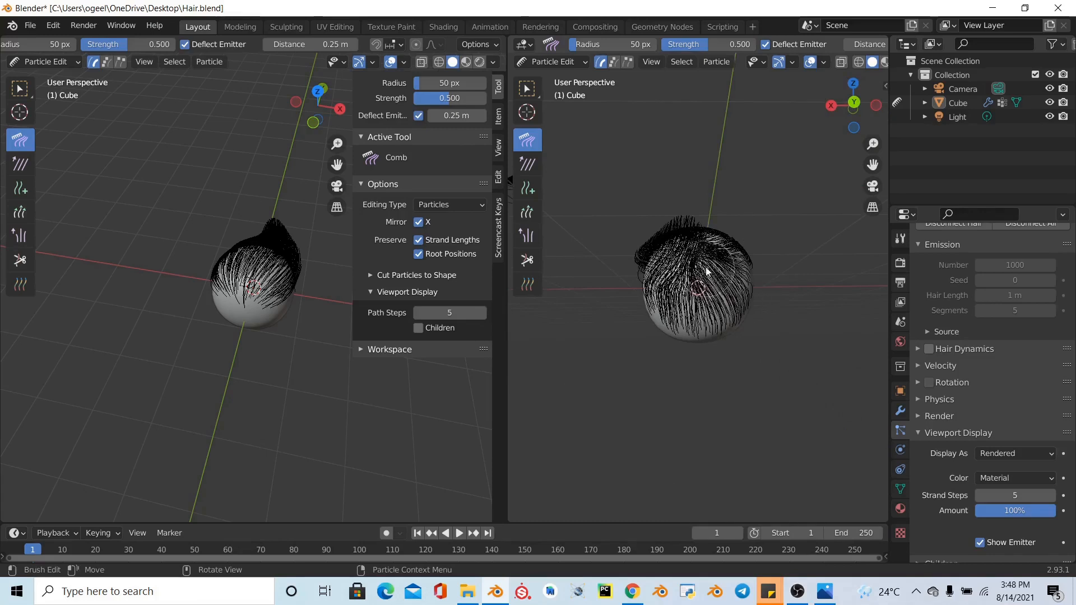
pyautogui.moveTo(639, 279)
pyautogui.mouseDown()
pyautogui.moveTo(620, 240)
pyautogui.moveTo(663, 235)
pyautogui.mouseUp()
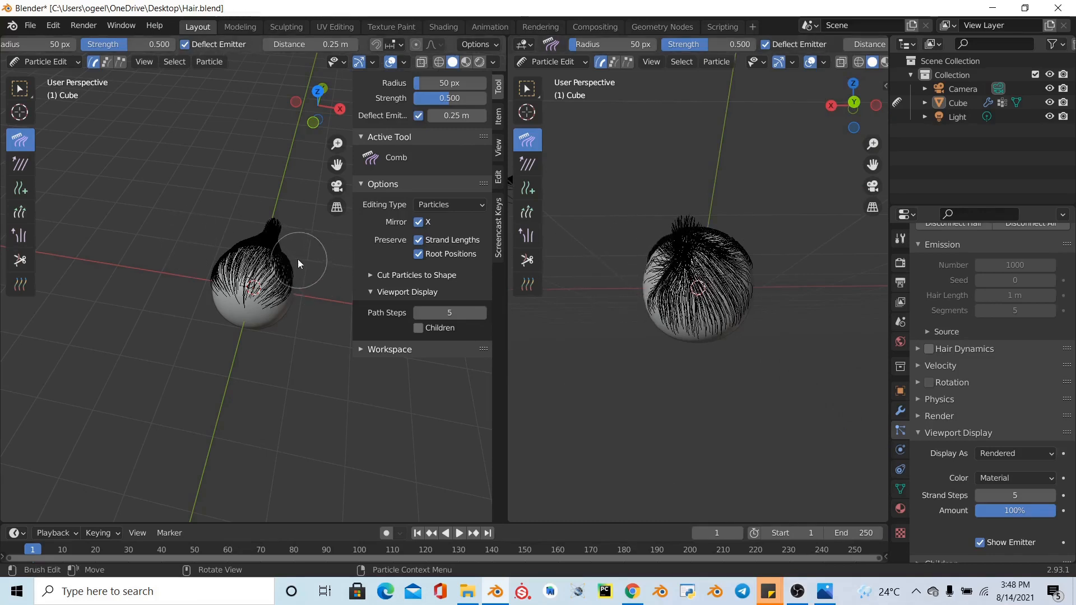
# - Comb the hair on both sides and the lower back of the sphere inward toward the base of the tail
pyautogui.moveTo(298, 259); pyautogui.dragTo(284, 251)
pyautogui.moveTo(322, 113)
pyautogui.mouseDown()
pyautogui.moveTo(168, 161)
pyautogui.moveTo(314, 90)
pyautogui.mouseUp()
pyautogui.moveTo(248, 253)
pyautogui.mouseDown()
pyautogui.moveTo(227, 263)
pyautogui.moveTo(255, 311)
pyautogui.moveTo(264, 276)
pyautogui.moveTo(268, 287)
pyautogui.moveTo(295, 250)
pyautogui.mouseUp()
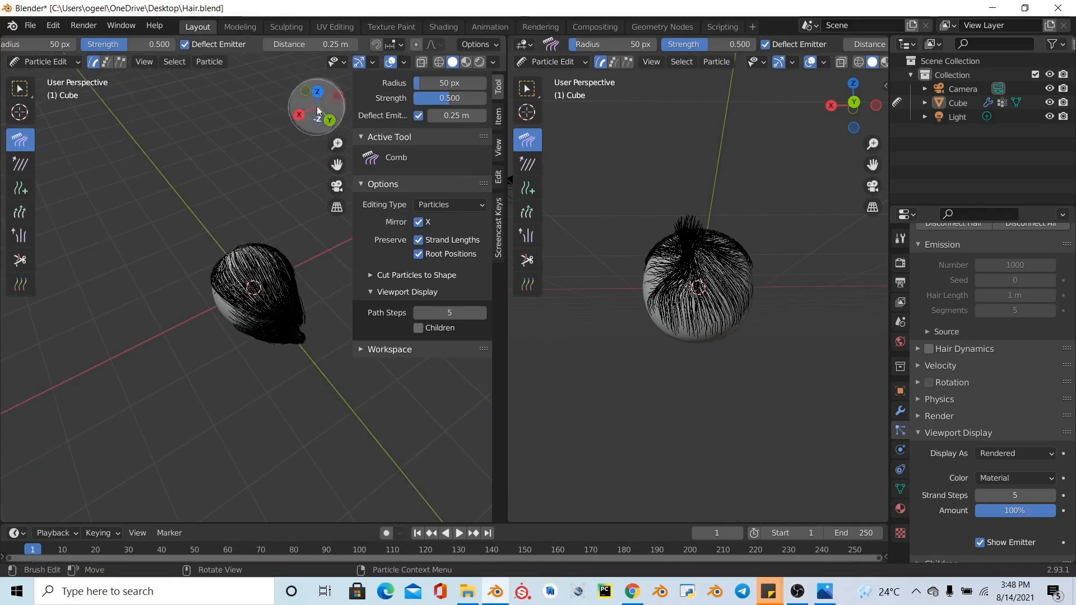
pyautogui.moveTo(315, 101)
pyautogui.mouseDown()
pyautogui.moveTo(255, 473)
pyautogui.moveTo(179, 300)
pyautogui.moveTo(231, 300)
pyautogui.moveTo(235, 276)
pyautogui.moveTo(277, 283)
pyautogui.moveTo(288, 263)
pyautogui.moveTo(272, 251)
pyautogui.moveTo(282, 267)
pyautogui.mouseUp()
pyautogui.moveTo(321, 86); pyautogui.dragTo(322, 137)
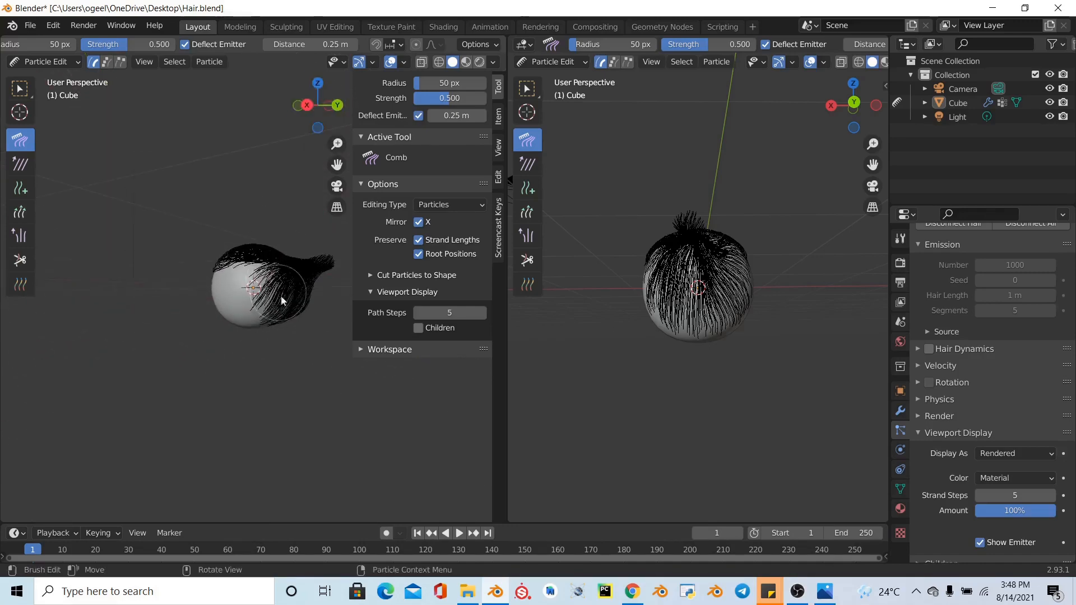
pyautogui.moveTo(284, 295)
pyautogui.mouseDown()
pyautogui.moveTo(301, 298)
pyautogui.moveTo(294, 277)
pyautogui.moveTo(232, 253)
pyautogui.moveTo(230, 268)
pyautogui.moveTo(246, 263)
pyautogui.moveTo(284, 289)
pyautogui.mouseUp()
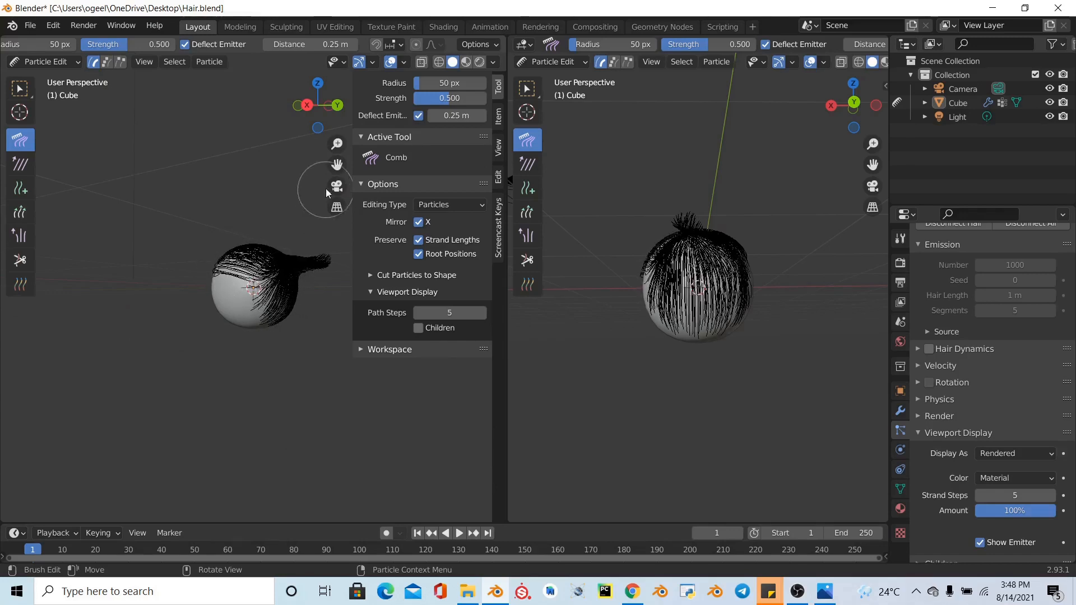
# - Comb the crown and rear hair tighter around the tail to narrow it into a ponytail
pyautogui.moveTo(336, 113); pyautogui.dragTo(312, 124)
pyautogui.moveTo(270, 232); pyautogui.dragTo(238, 244)
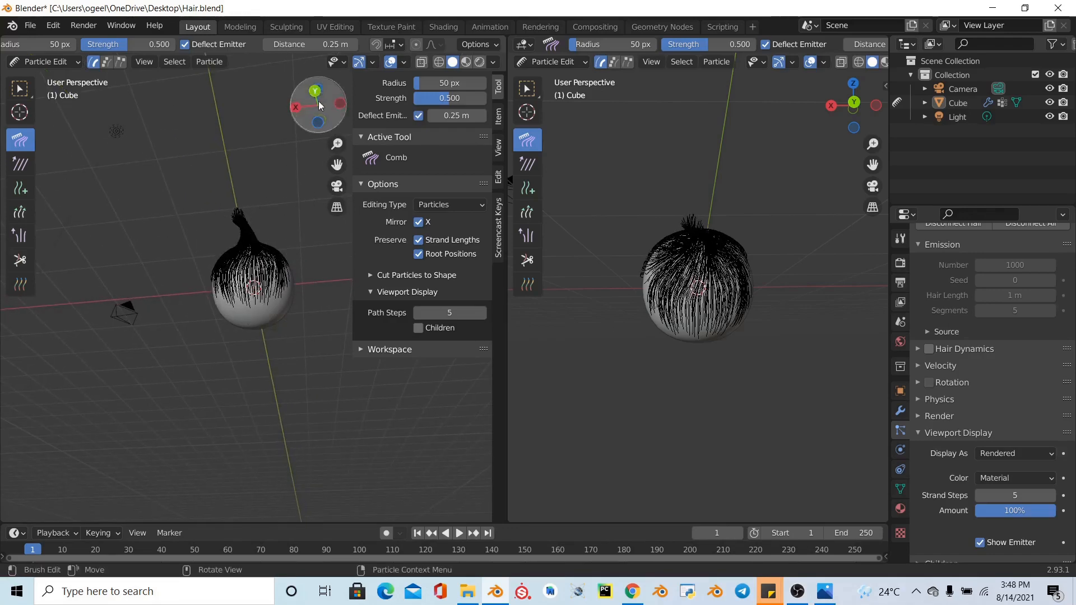
pyautogui.moveTo(311, 110)
pyautogui.mouseDown()
pyautogui.moveTo(297, 112)
pyautogui.moveTo(311, 104)
pyautogui.mouseUp()
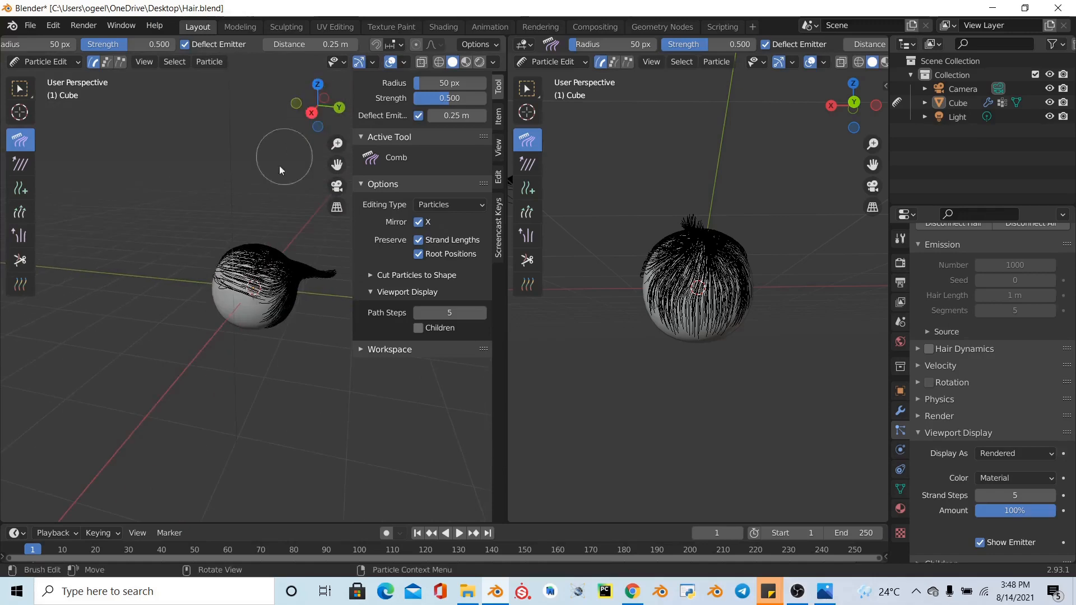
pyautogui.moveTo(278, 246); pyautogui.dragTo(300, 270)
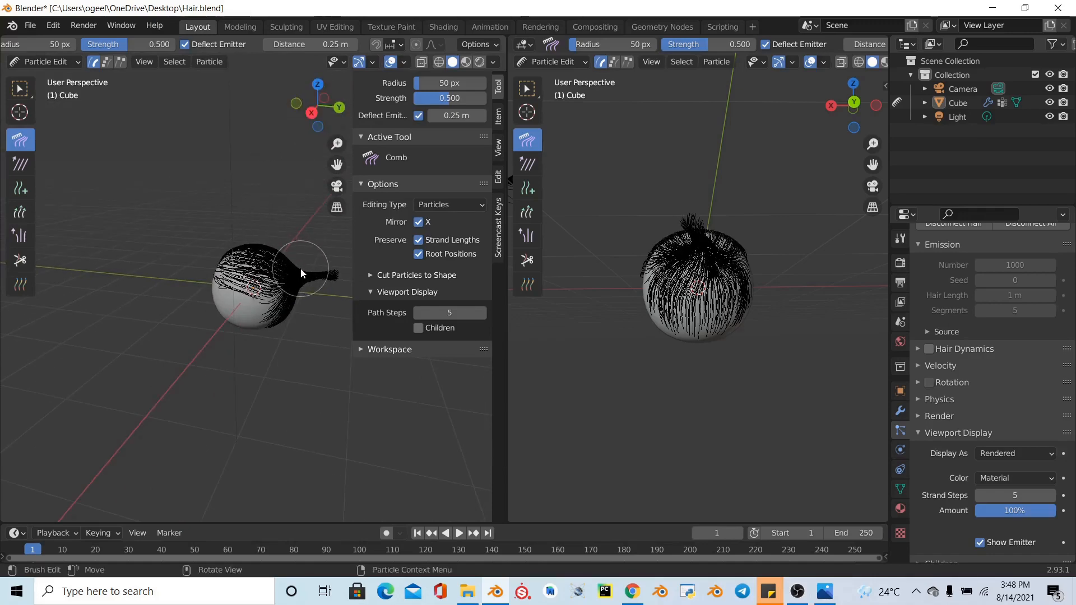
pyautogui.moveTo(318, 107); pyautogui.dragTo(239, 238)
pyautogui.moveTo(274, 301); pyautogui.dragTo(282, 297)
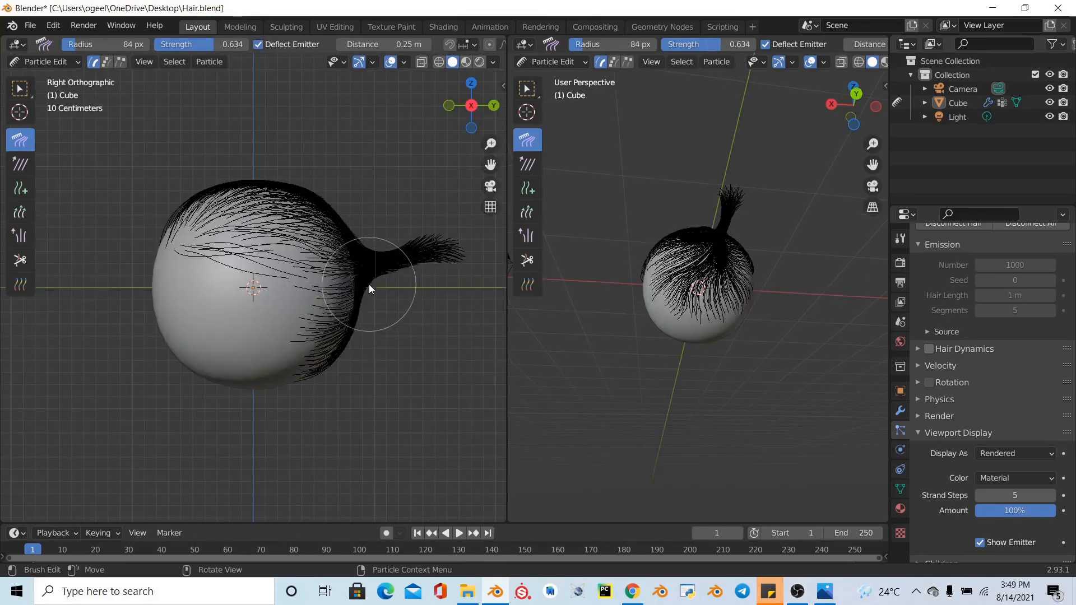
# - Comb the hair at the ponytail's base in toward the centre of the back, and save the file
pyautogui.moveTo(368, 284); pyautogui.dragTo(364, 271)
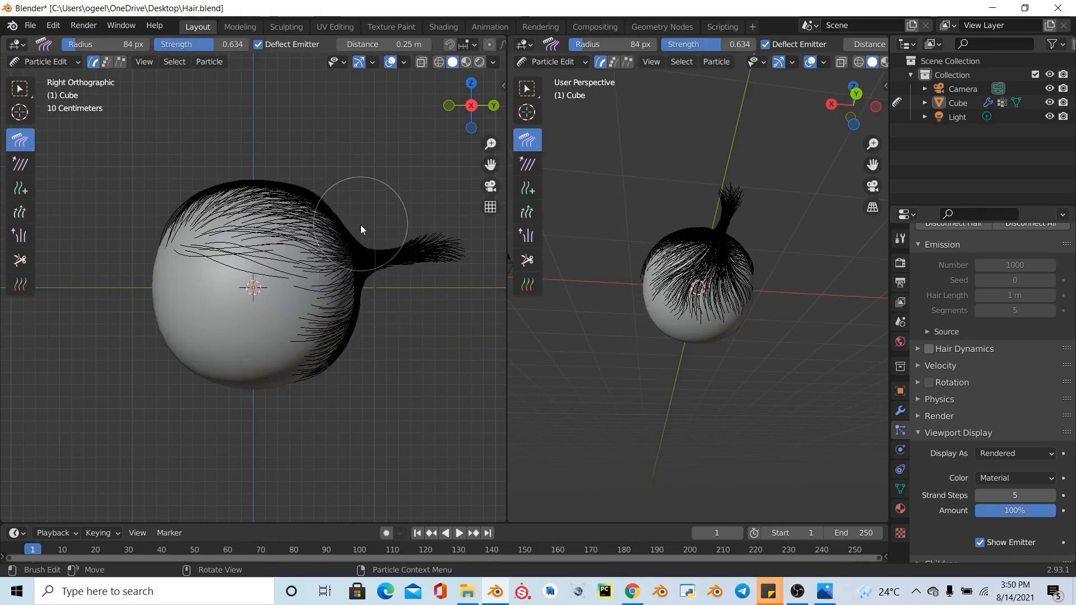
pyautogui.moveTo(470, 107)
pyautogui.mouseDown()
pyautogui.moveTo(322, 193)
pyautogui.moveTo(241, 144)
pyautogui.moveTo(269, 129)
pyautogui.moveTo(263, 108)
pyautogui.moveTo(305, 137)
pyautogui.mouseUp()
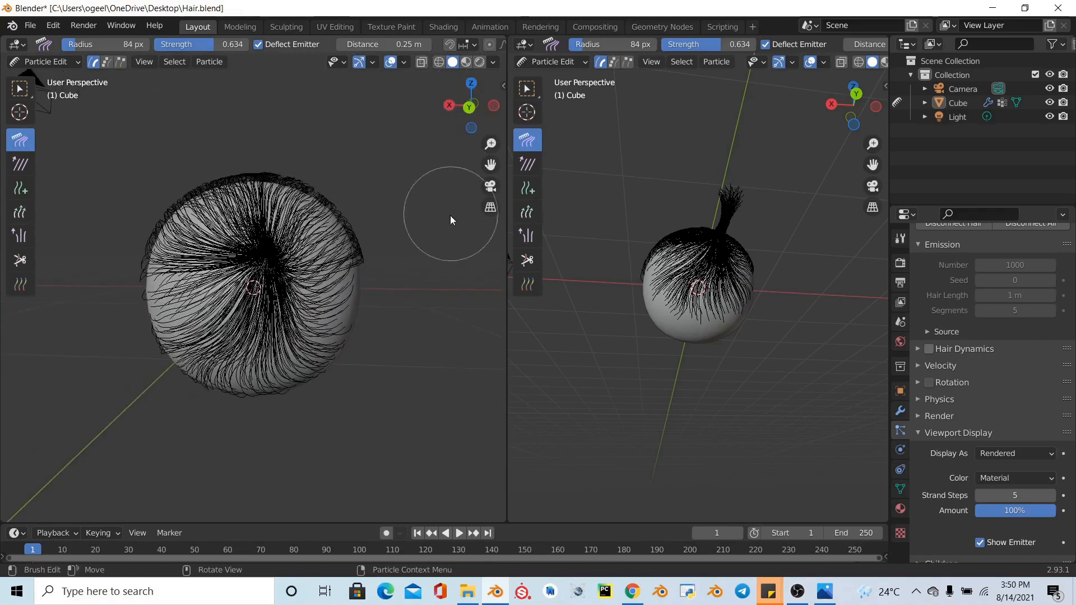
pyautogui.moveTo(313, 246)
pyautogui.mouseDown()
pyautogui.moveTo(286, 285)
pyautogui.moveTo(259, 283)
pyautogui.mouseUp()
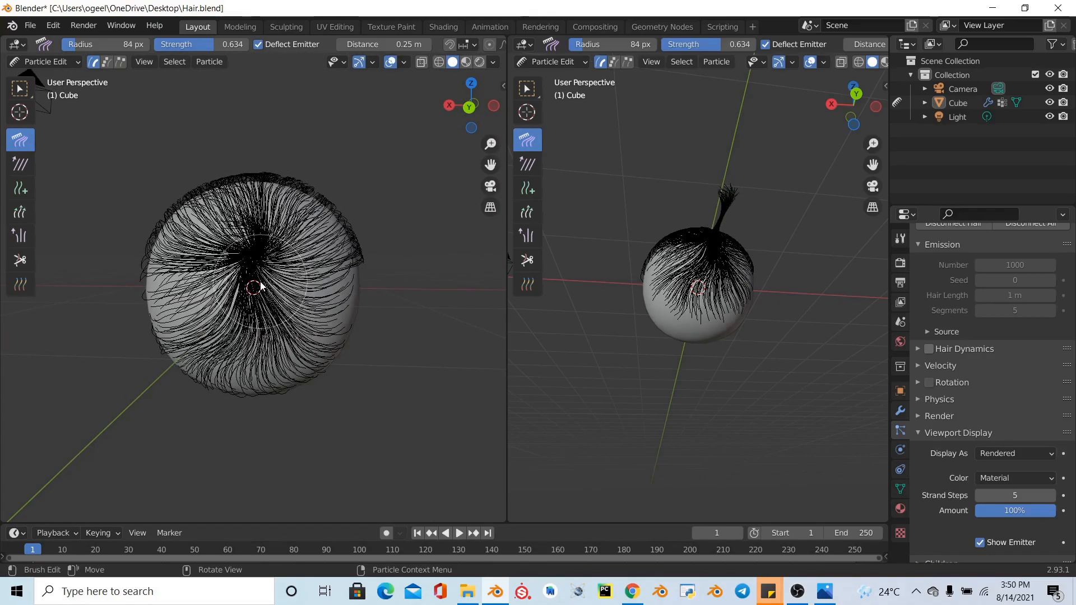
pyautogui.moveTo(459, 112); pyautogui.dragTo(476, 151)
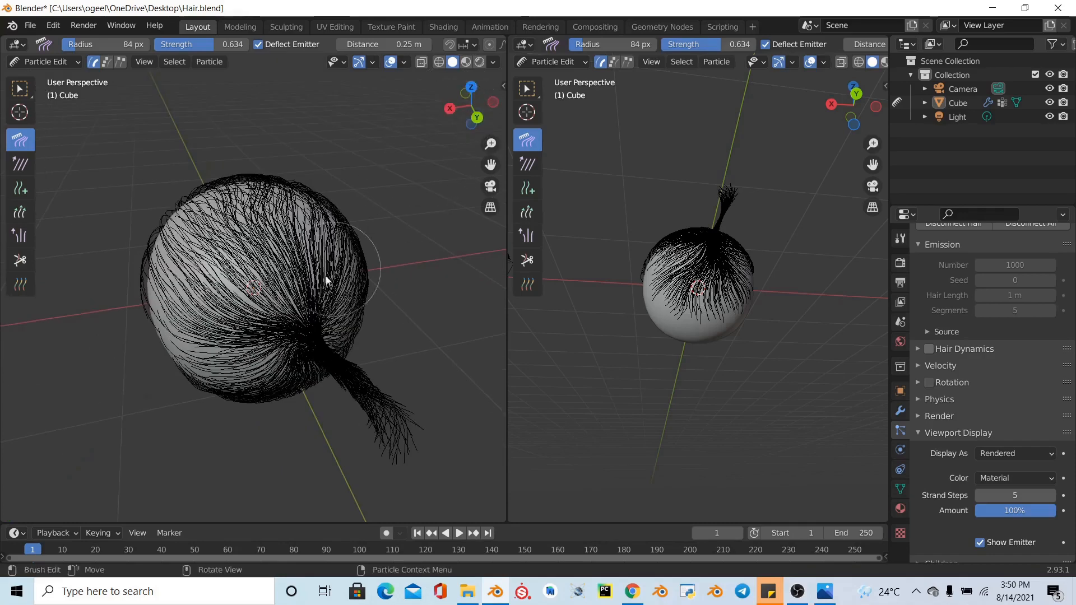
pyautogui.moveTo(445, 101)
pyautogui.mouseDown()
pyautogui.moveTo(426, 98)
pyautogui.moveTo(435, 117)
pyautogui.mouseUp()
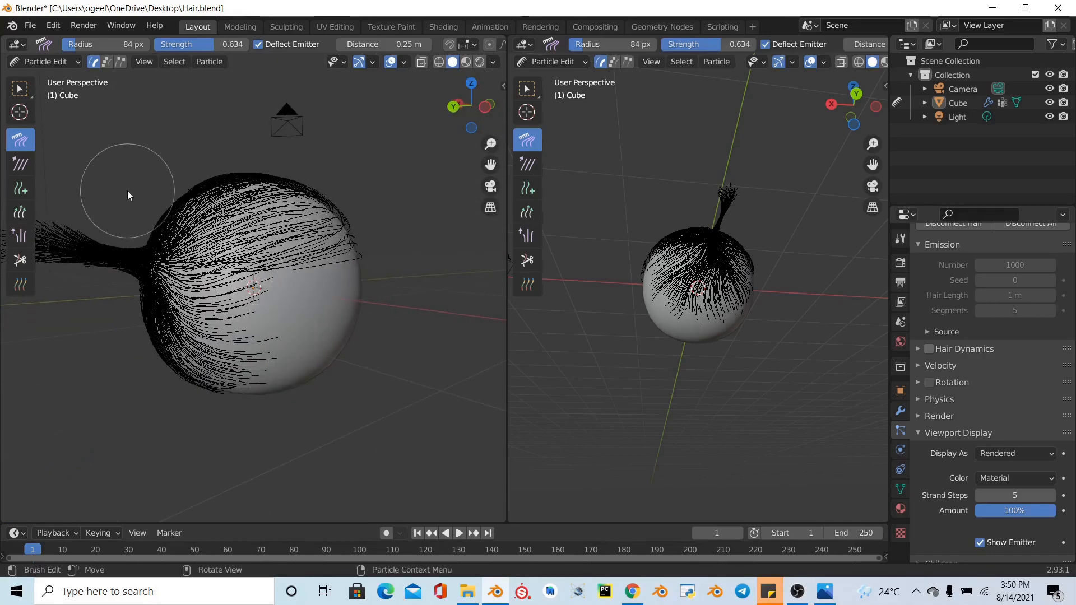
pyautogui.scroll(-4, 274, 213)
pyautogui.hotkey('ctrl', 's')
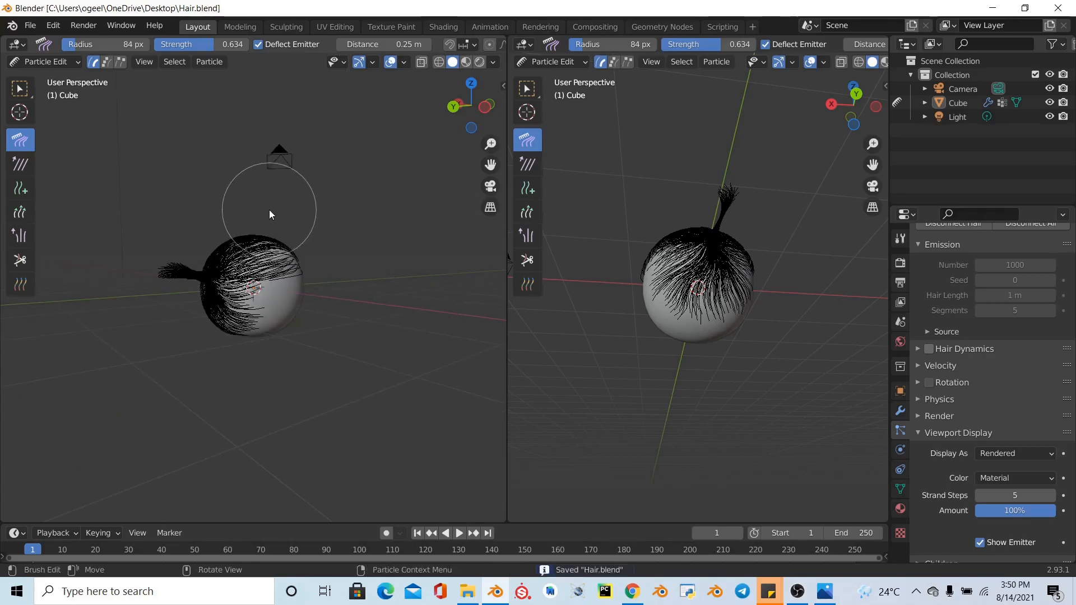
# - Enable Simple children for the hair particles and set their Render Amount to 30
pyautogui.press('KP_1')
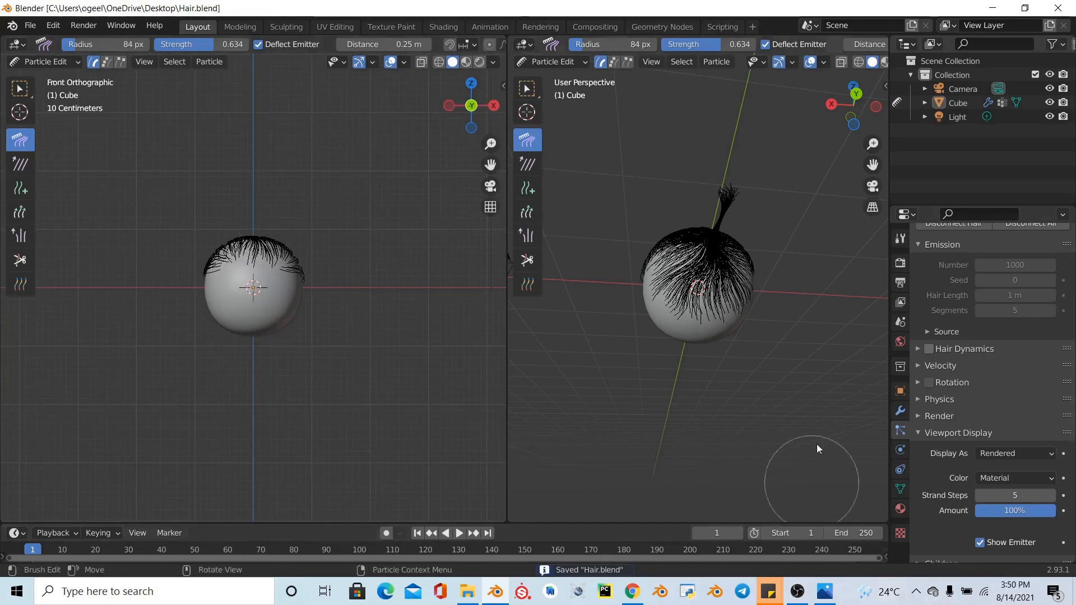
pyautogui.scroll(-10, 1037, 415)
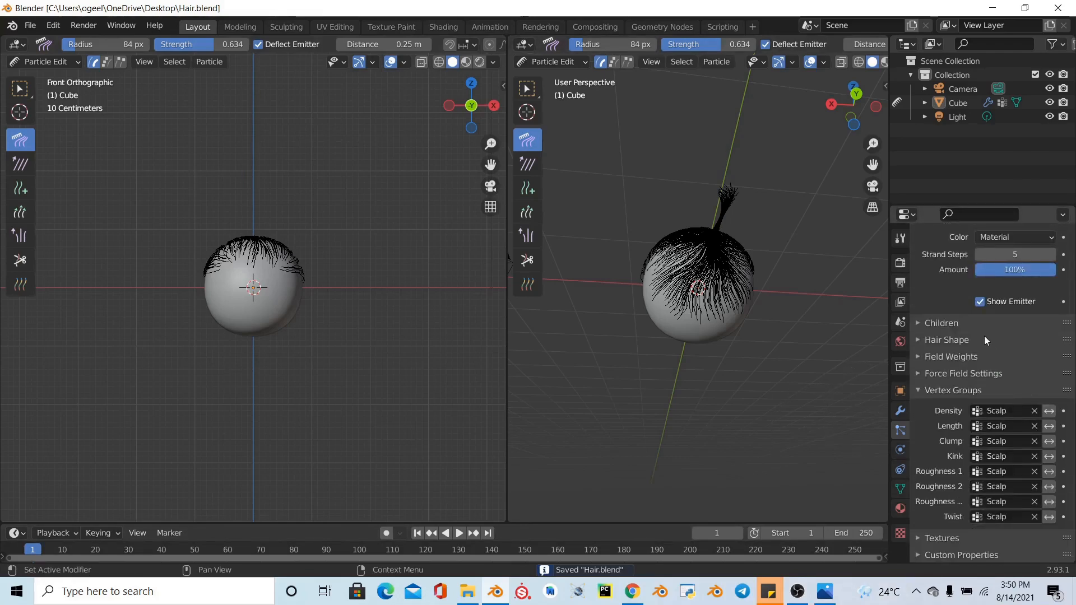
pyautogui.click(974, 325)
pyautogui.click(1006, 342)
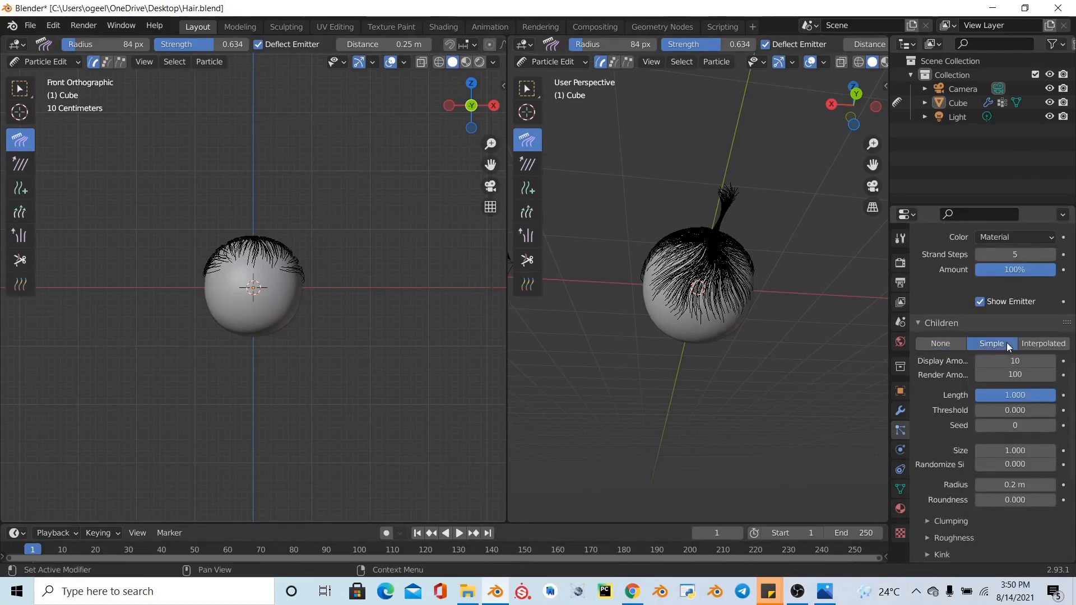
pyautogui.click(1020, 374)
pyautogui.press('Return')
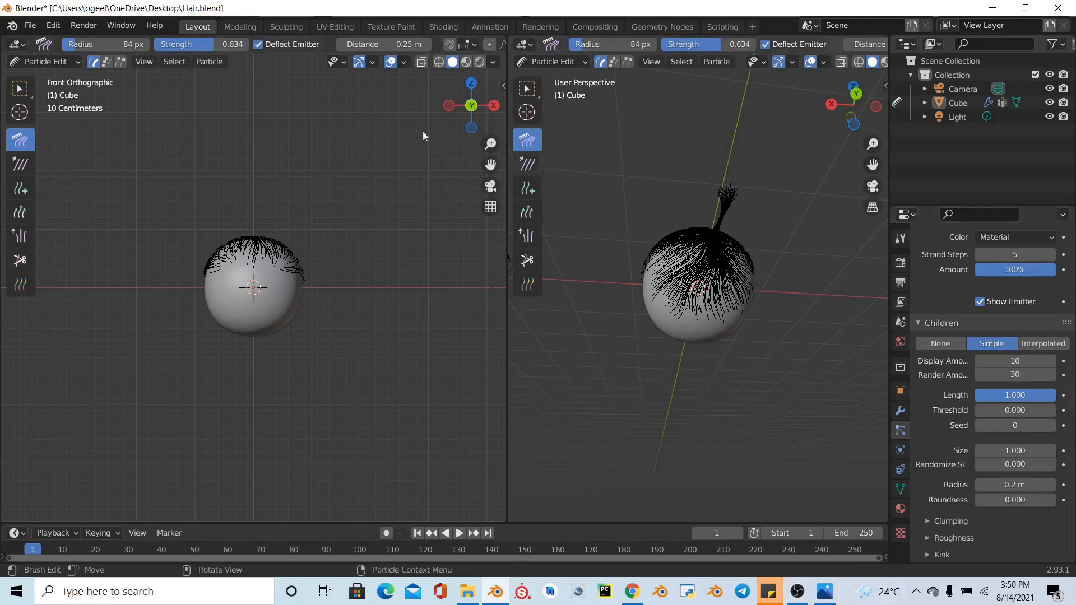
# - Set the Kink Type of the child hairs to Curl
pyautogui.moveTo(480, 105); pyautogui.dragTo(468, 109)
pyautogui.scroll(2, 312, 223)
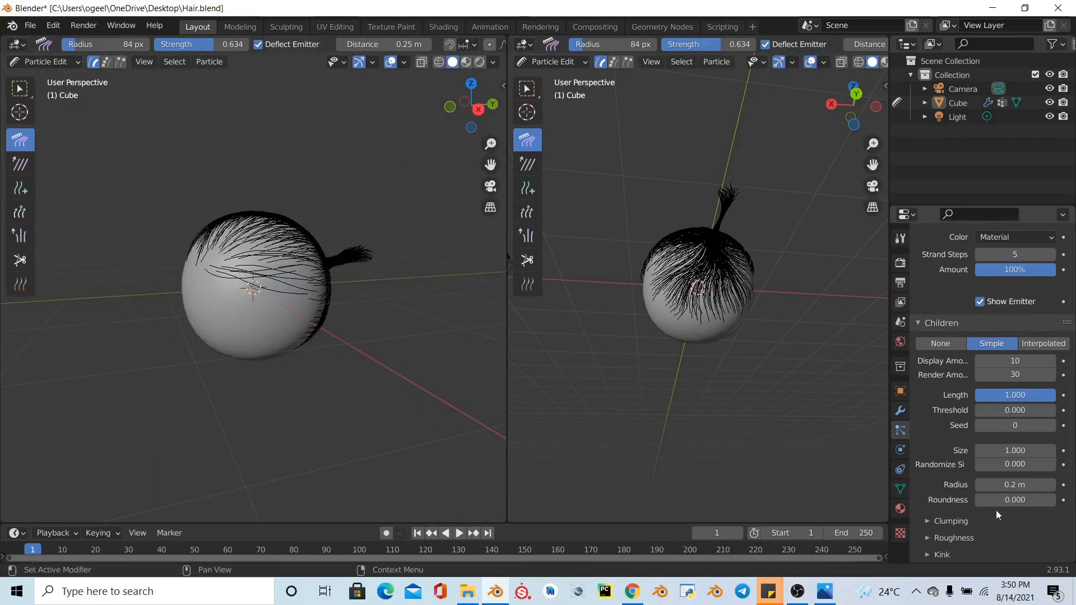
pyautogui.scroll(-5, 986, 515)
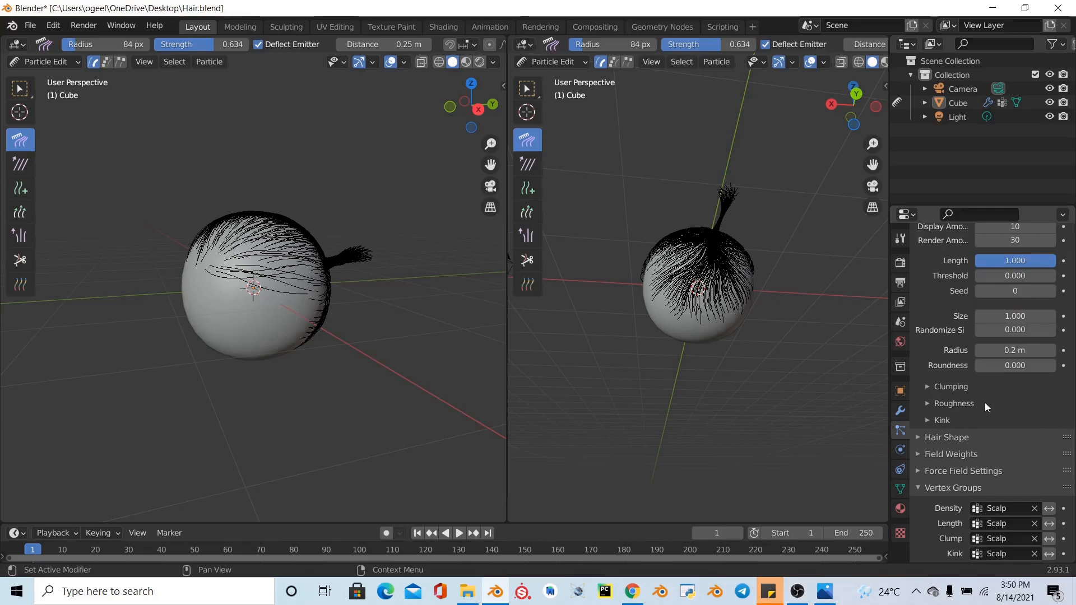
pyautogui.click(984, 418)
pyautogui.click(1010, 442)
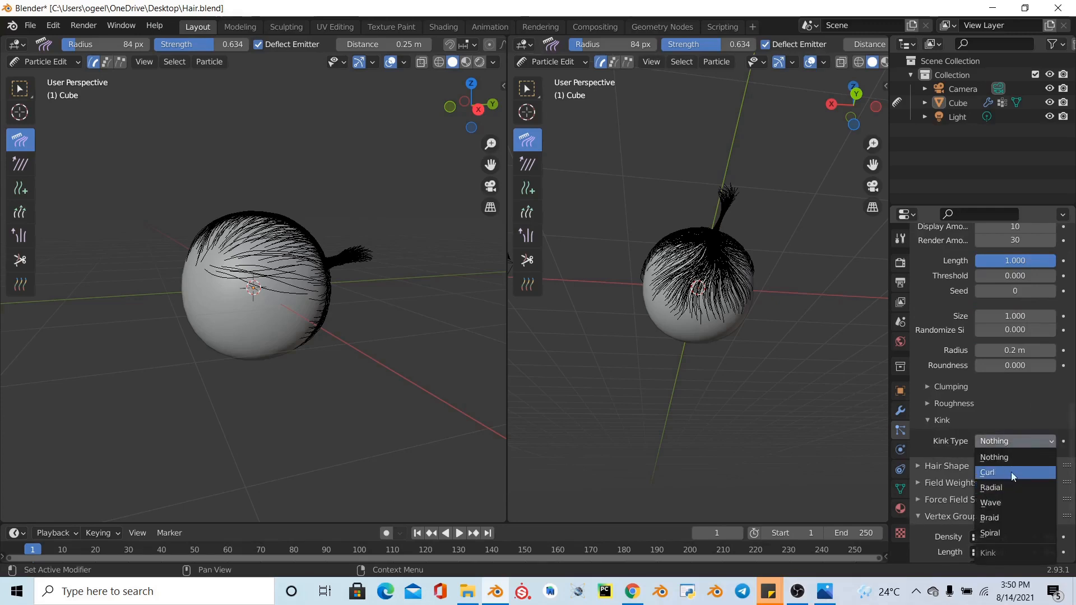
pyautogui.click(992, 472)
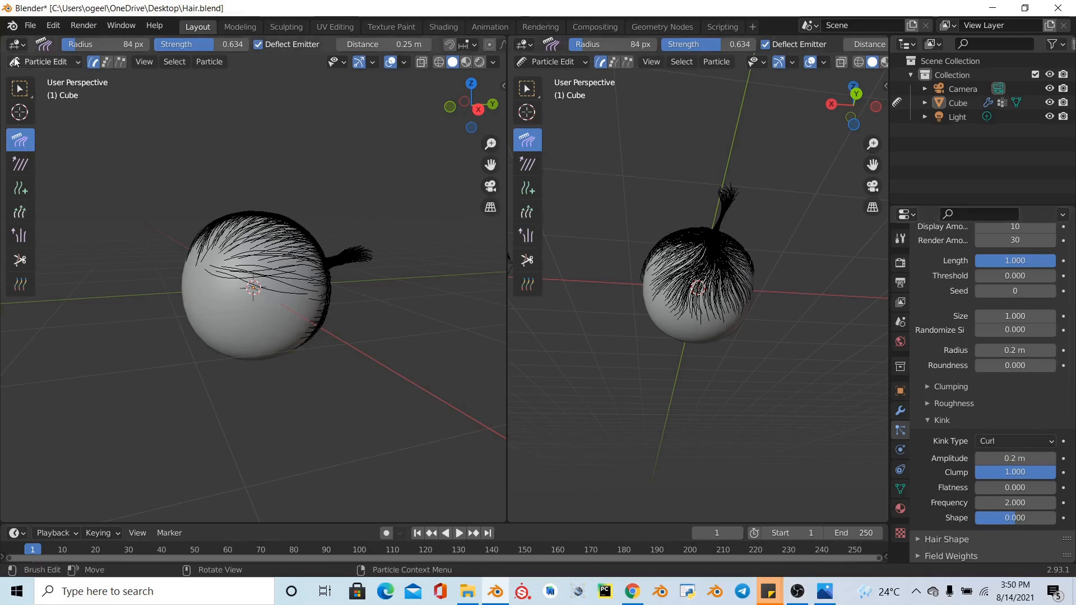
# - Switch the sphere from Particle Edit to Object Mode and inspect the curled child hair
pyautogui.click(34, 63)
pyautogui.click(33, 78)
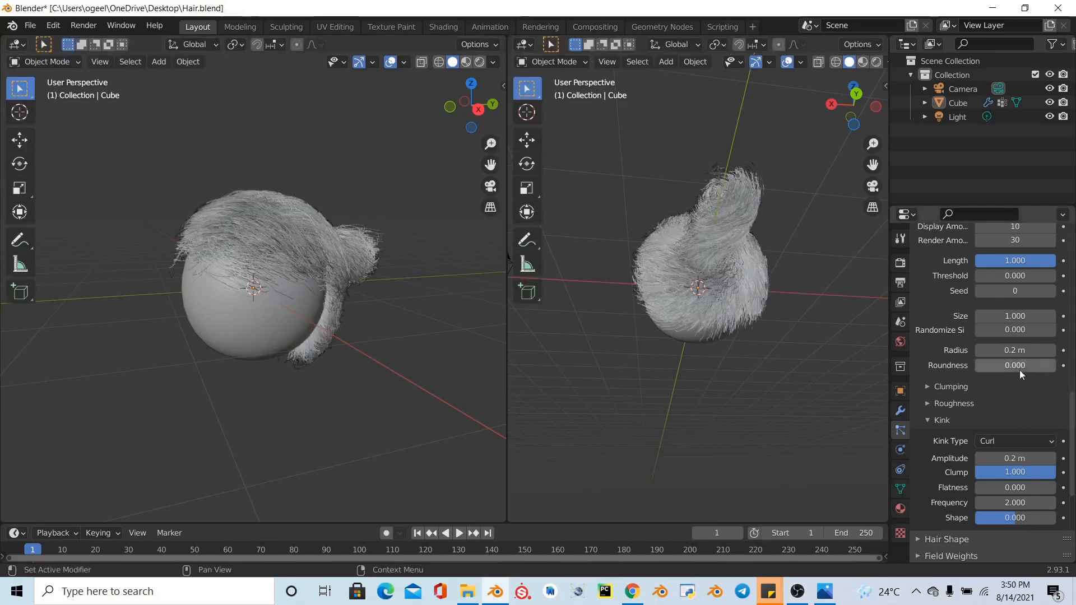
pyautogui.moveTo(480, 87); pyautogui.dragTo(448, 115)
# - Switch the Kink Type to Nothing and back to Curl to compare the hair
pyautogui.click(974, 442)
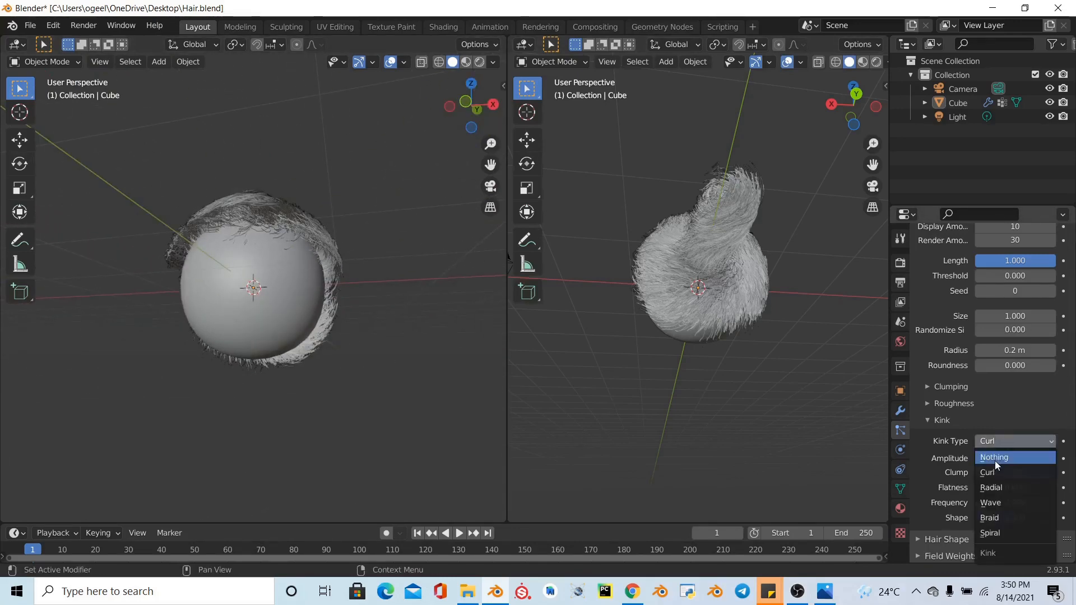
pyautogui.click(994, 460)
pyautogui.click(1011, 442)
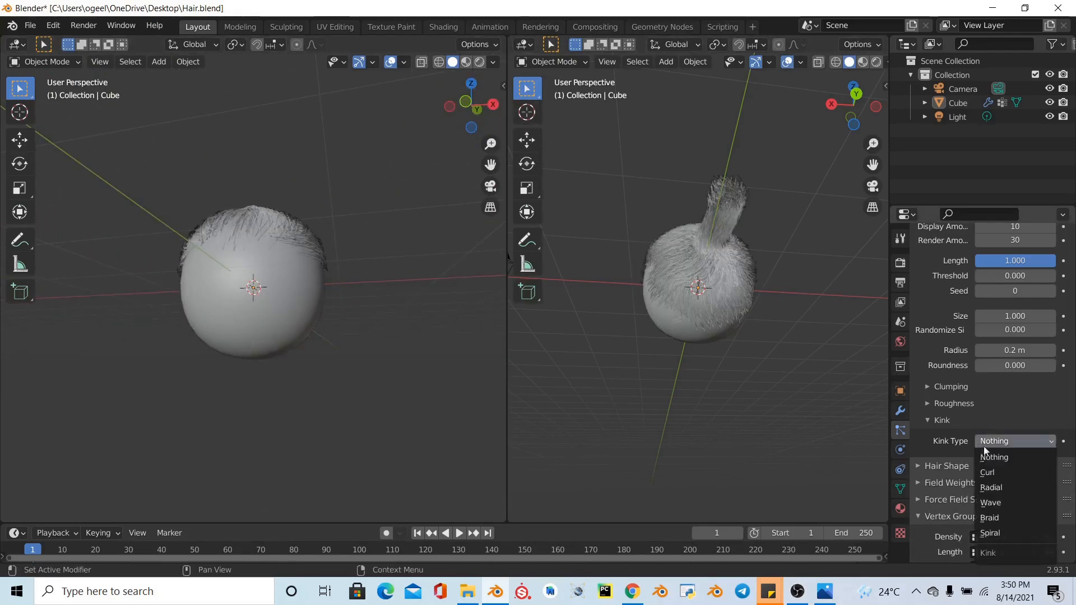
pyautogui.click(1017, 457)
# - Set the Amplitude of the curl kink to 0.02 m
pyautogui.click(1017, 458)
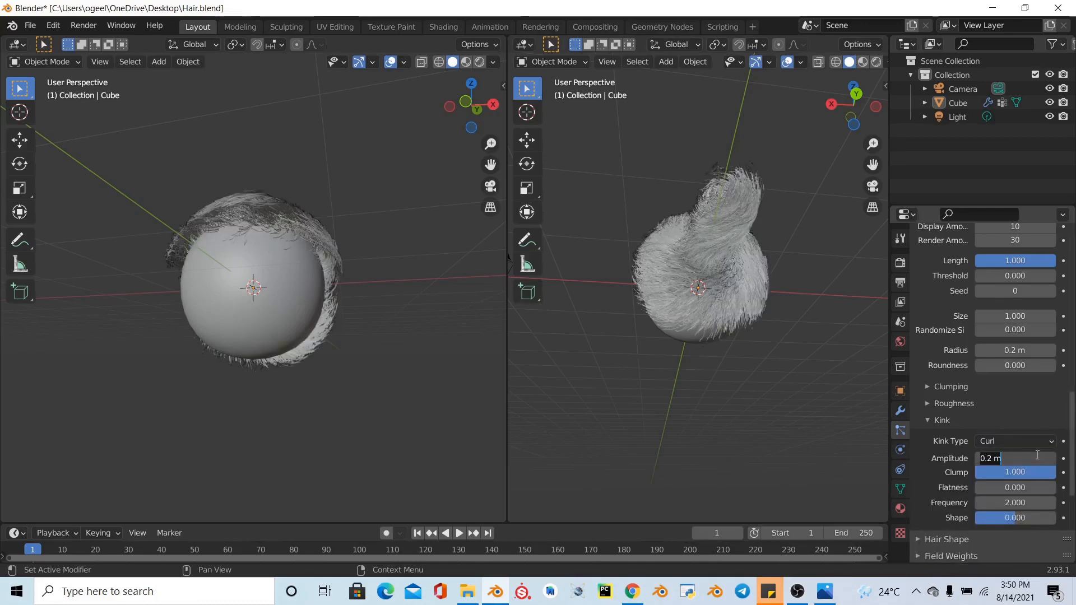
pyautogui.write('.02')
pyautogui.press('Return')
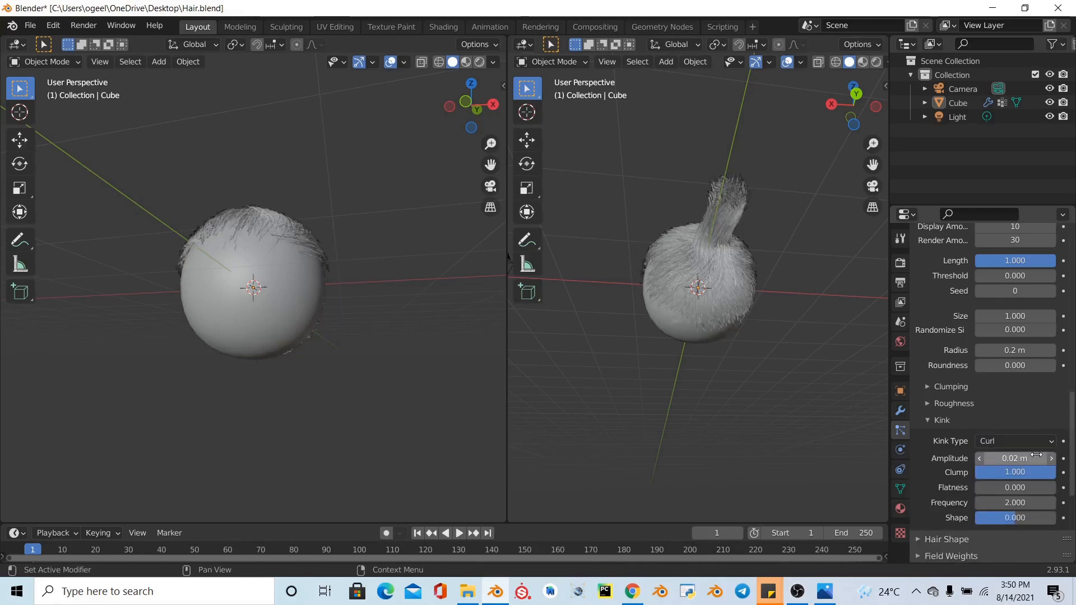
# - Set the Amplitude of the curl kink to 0.01 m
pyautogui.moveTo(471, 107)
pyautogui.mouseDown()
pyautogui.moveTo(496, 84)
pyautogui.moveTo(560, 135)
pyautogui.moveTo(409, 154)
pyautogui.moveTo(471, 107)
pyautogui.mouseUp()
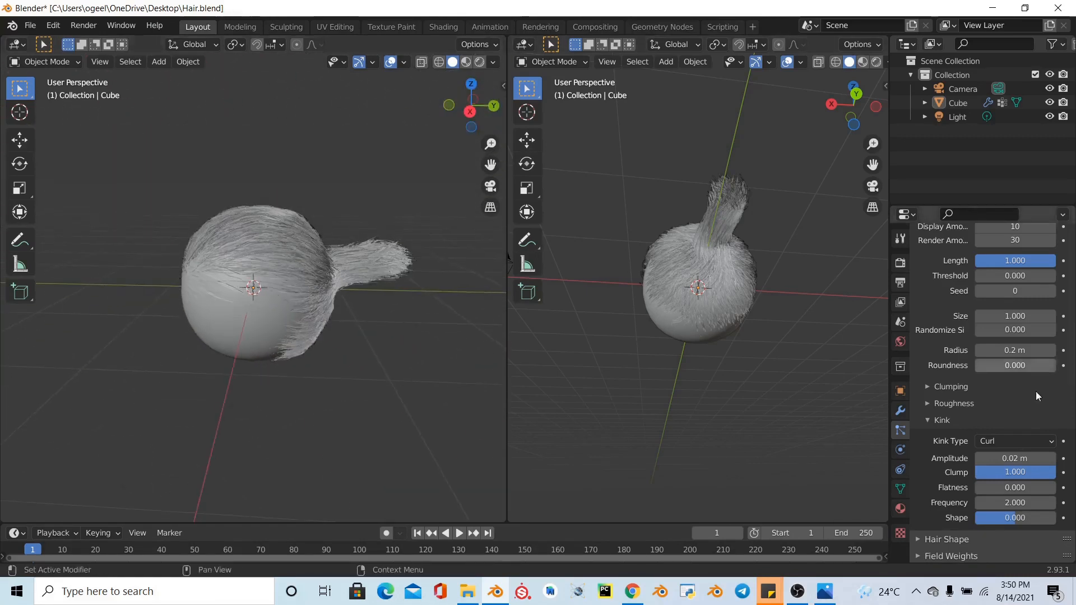
pyautogui.click(1011, 459)
pyautogui.write('.01')
pyautogui.press('Return')
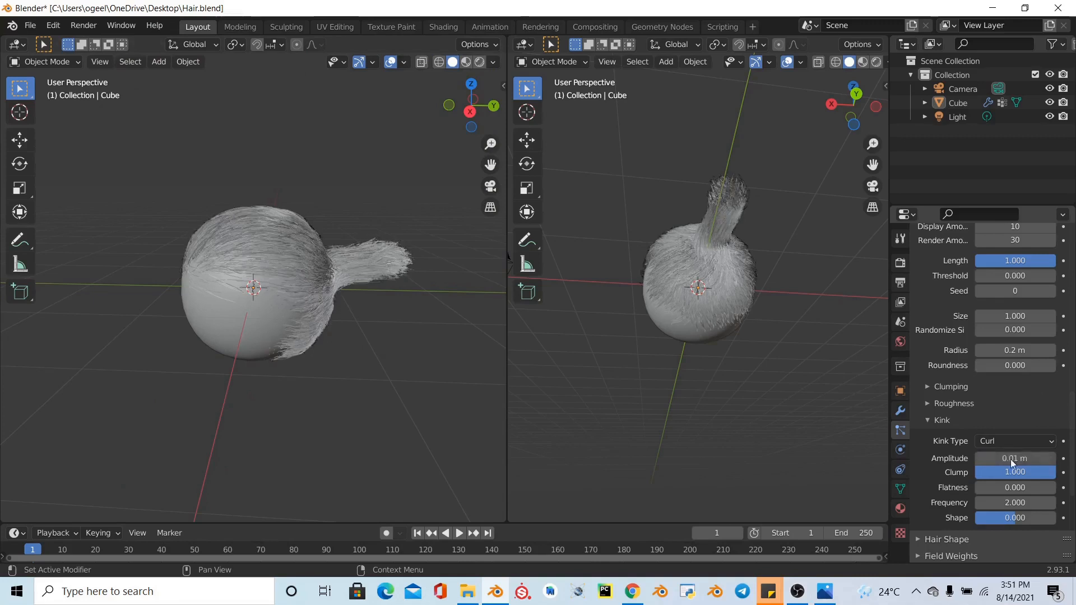
# - Set the Frequency of the curl kink to 40
pyautogui.scroll(-3, 1027, 459)
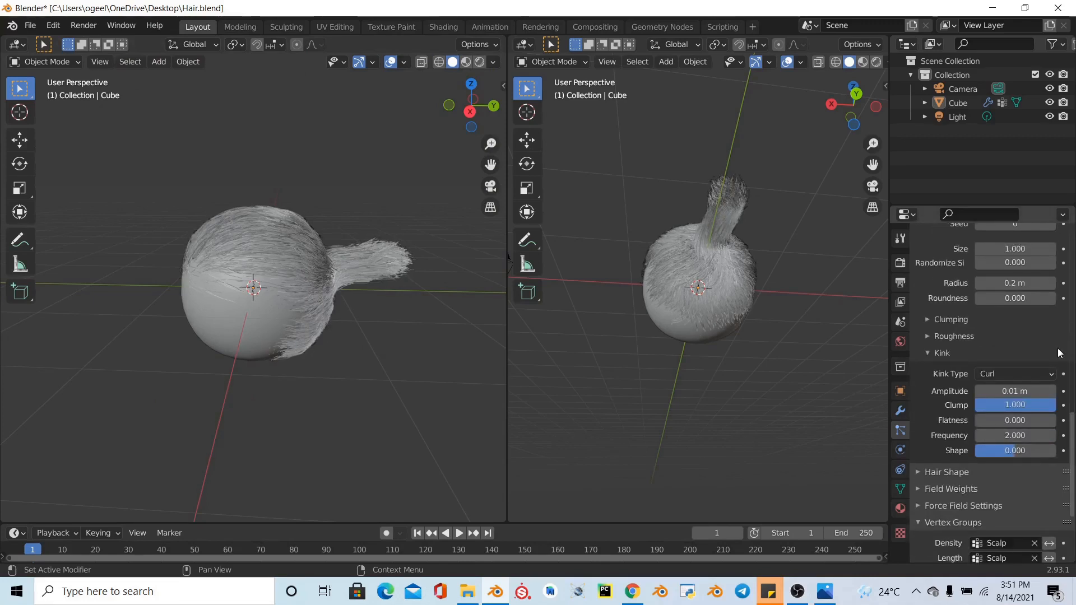
pyautogui.click(1011, 439)
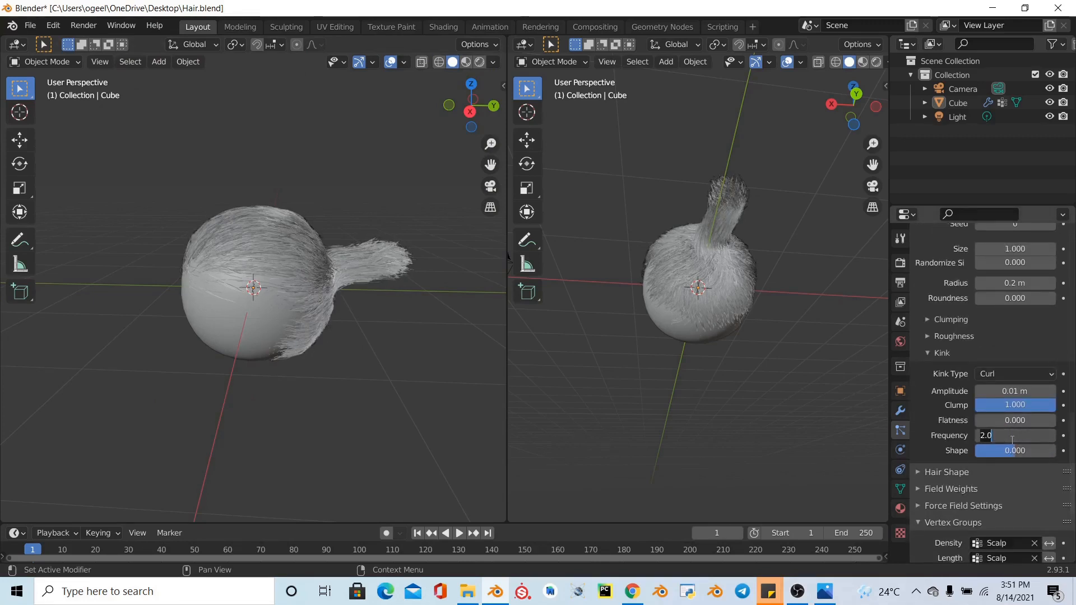
pyautogui.write('40')
pyautogui.press('Return')
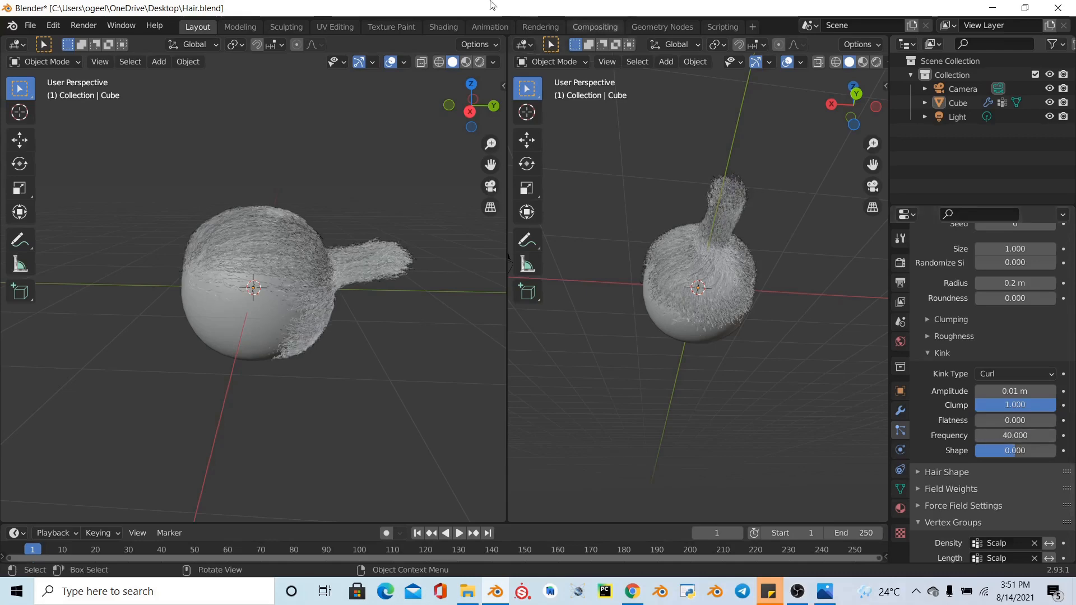
# - Set the Amplitude of the curl kink to 0.005 m
pyautogui.scroll(5, 316, 137)
pyautogui.moveTo(470, 108); pyautogui.dragTo(331, 201)
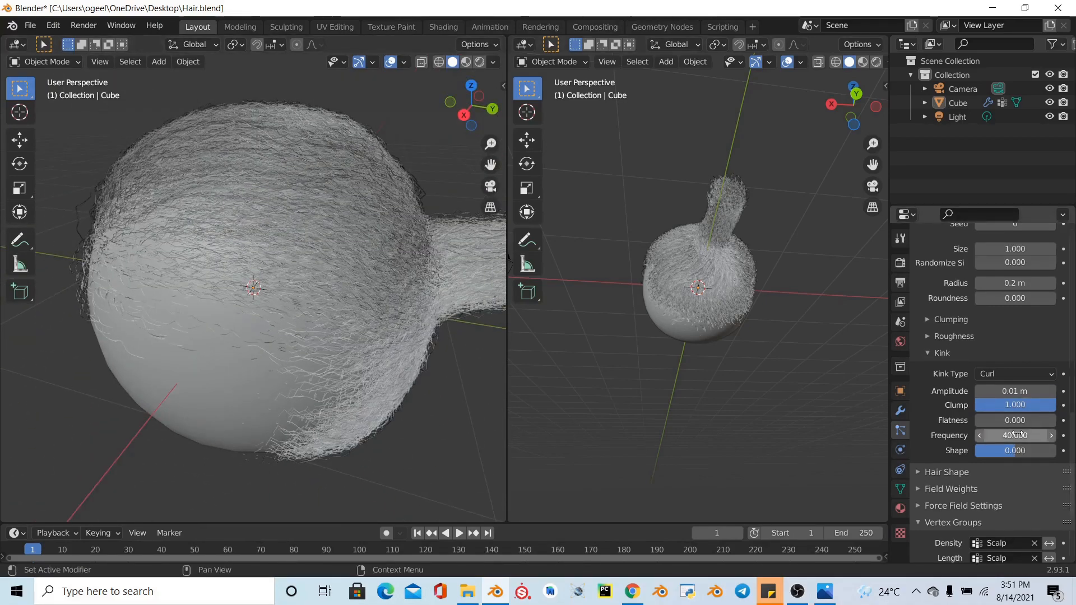
pyautogui.scroll(1, 1034, 360)
pyautogui.scroll(-1, 1035, 359)
pyautogui.scroll(-3, 1034, 358)
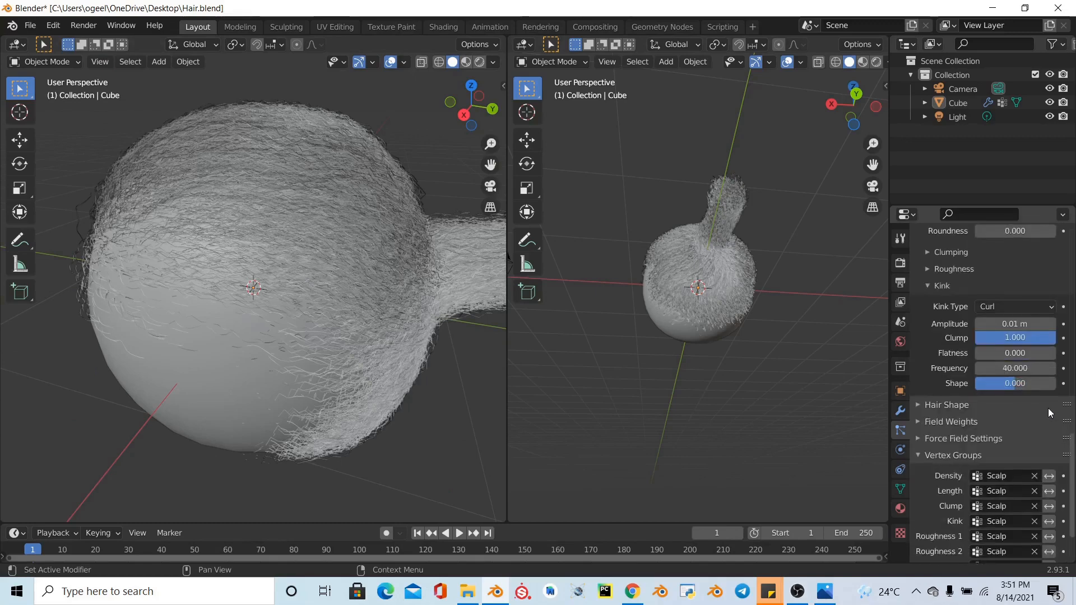
pyautogui.click(1009, 325)
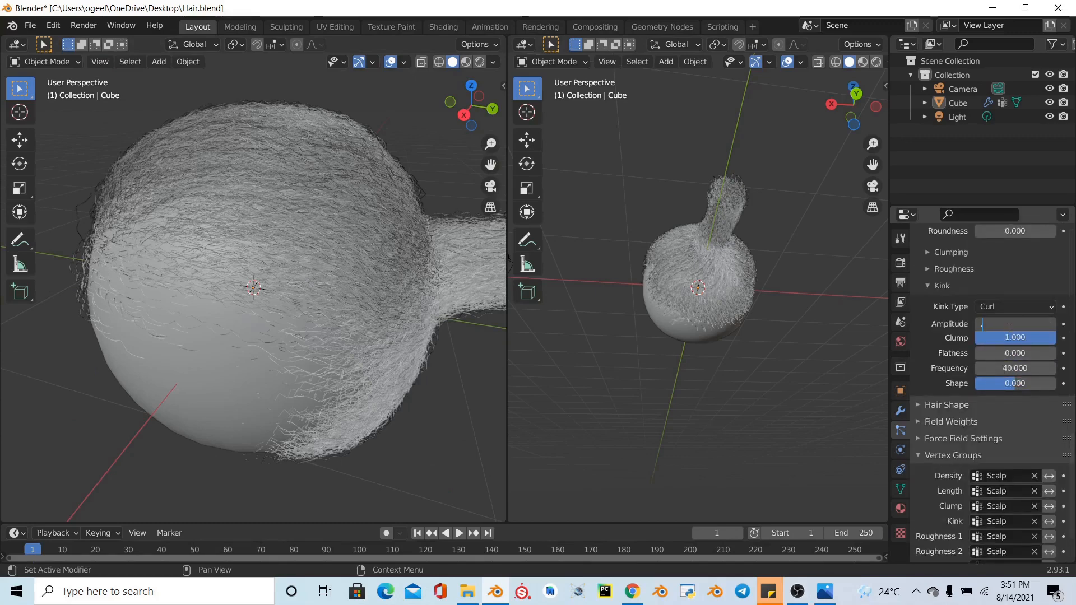
pyautogui.press('Return')
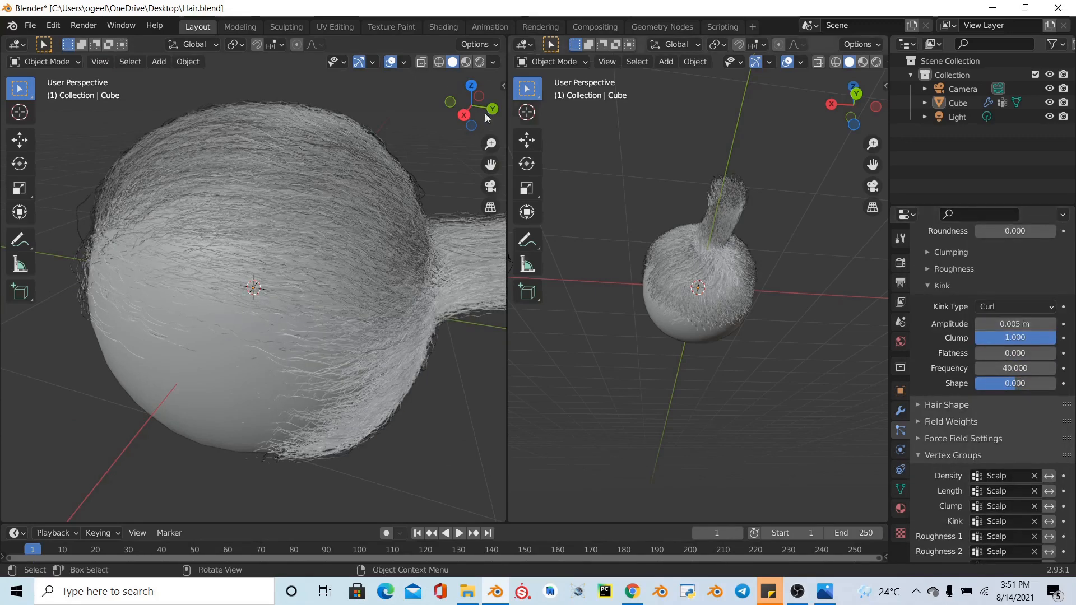
# - Set the Amplitude of the curl kink back to 0.01 m
pyautogui.moveTo(486, 116)
pyautogui.mouseDown()
pyautogui.moveTo(577, 33)
pyautogui.moveTo(541, 39)
pyautogui.moveTo(736, 96)
pyautogui.moveTo(448, 112)
pyautogui.moveTo(513, 90)
pyautogui.moveTo(480, 97)
pyautogui.mouseUp()
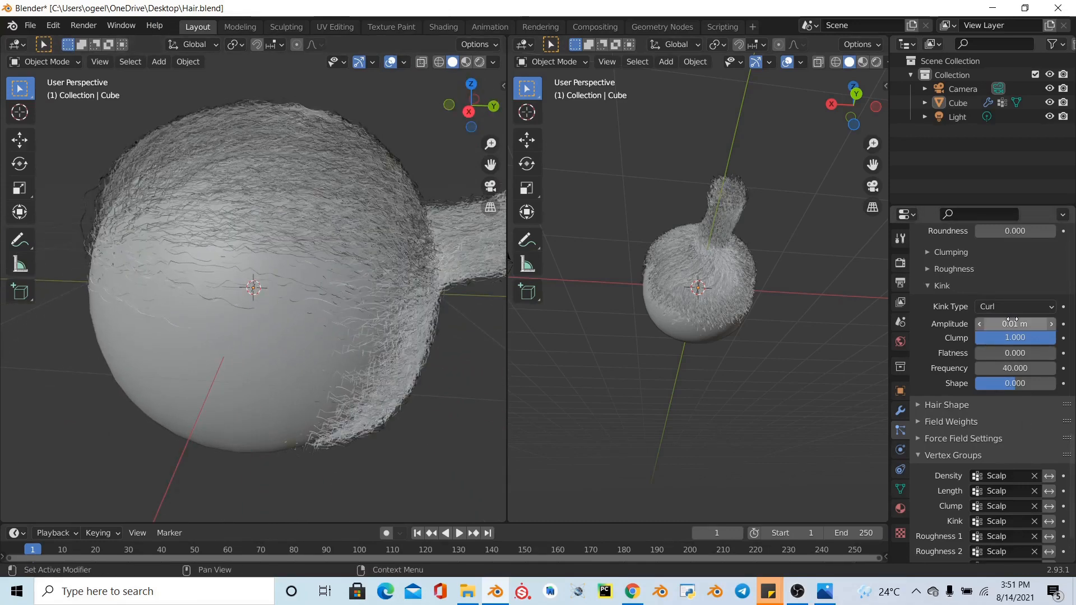
pyautogui.press('Return')
pyautogui.scroll(3, 1034, 277)
pyautogui.scroll(8, 1034, 277)
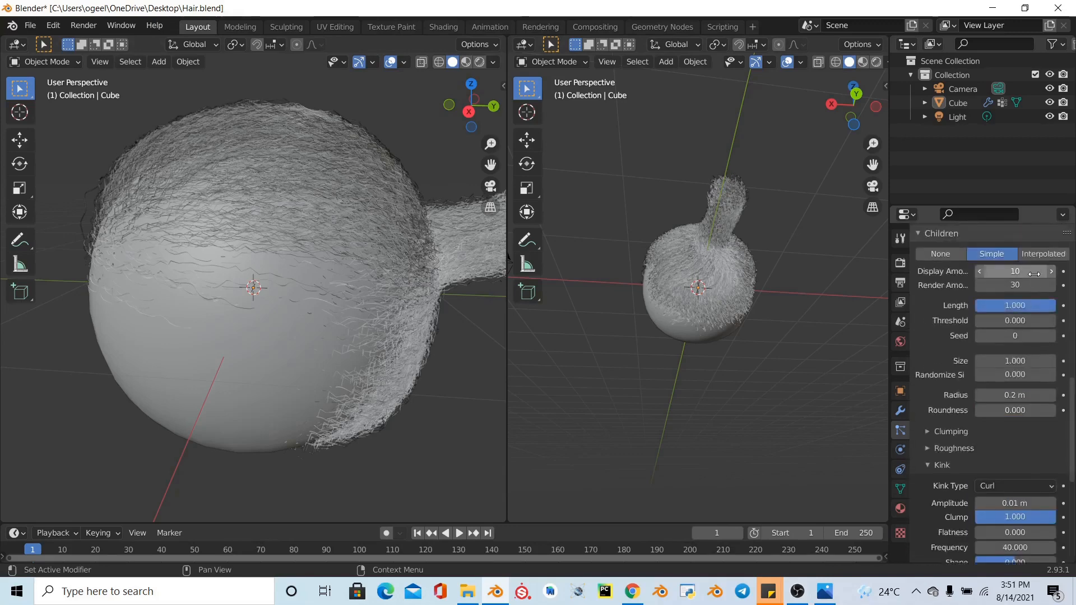
pyautogui.scroll(-4, 334, 250)
pyautogui.moveTo(450, 116); pyautogui.dragTo(420, 139)
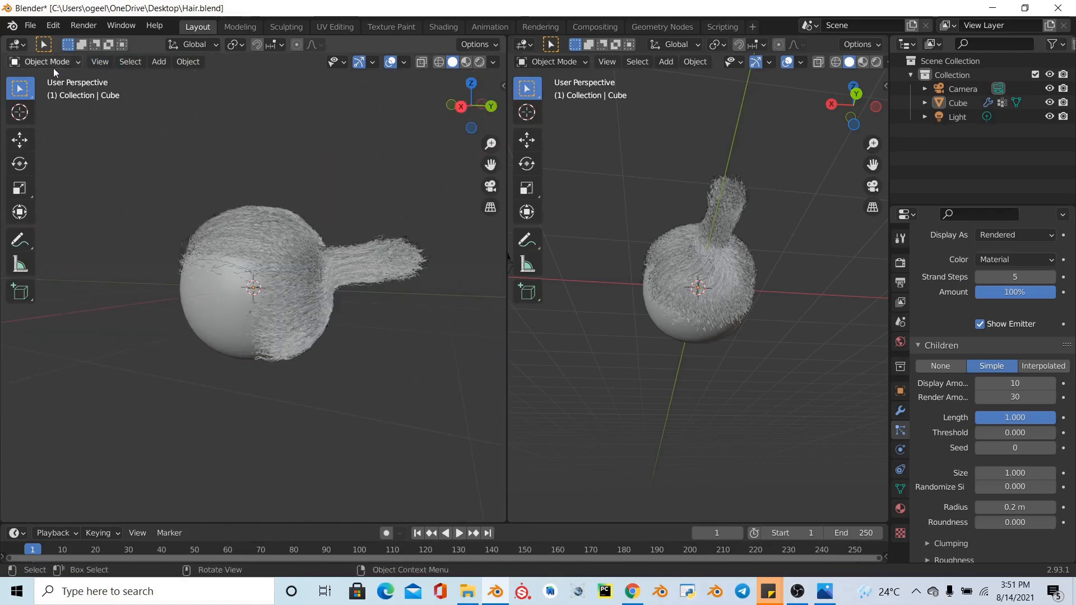
# - Switch to Particle Edit mode with point selection and circle-select the hair points of the ponytail
pyautogui.click(50, 62)
pyautogui.click(48, 168)
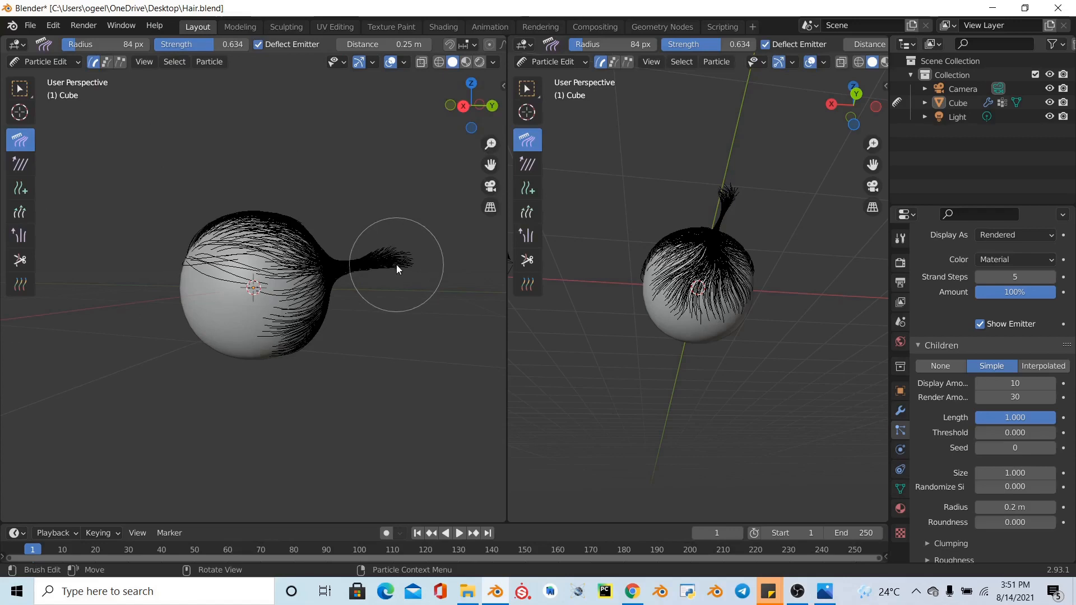
pyautogui.click(120, 62)
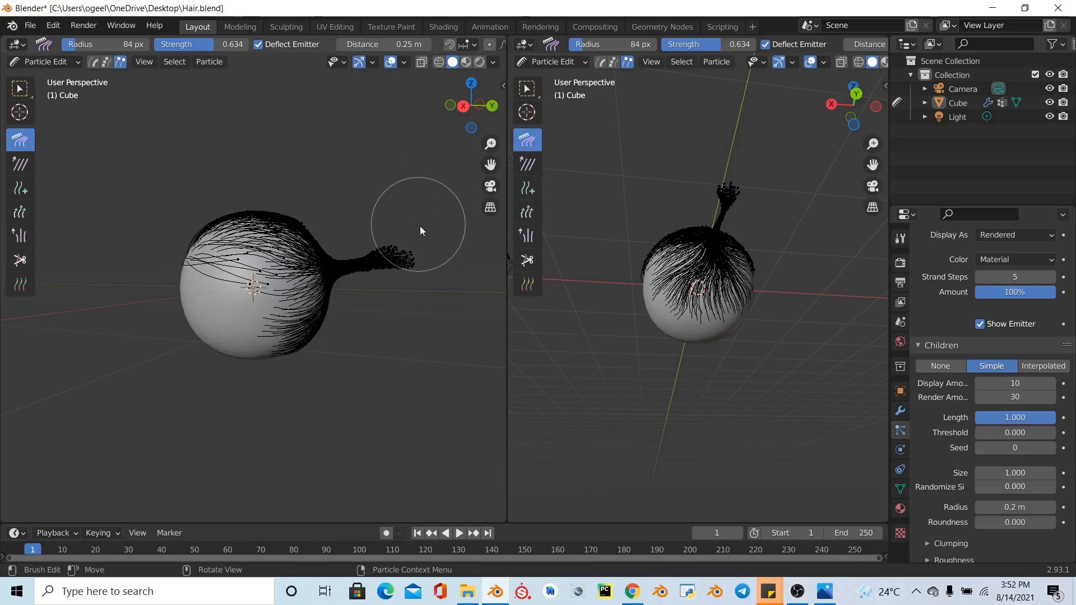
pyautogui.scroll(1, 434, 236)
pyautogui.press('c')
pyautogui.moveTo(437, 239)
pyautogui.mouseDown()
pyautogui.moveTo(440, 278)
pyautogui.moveTo(432, 252)
pyautogui.mouseUp()
pyautogui.moveTo(408, 211)
pyautogui.mouseDown()
pyautogui.moveTo(403, 234)
pyautogui.moveTo(372, 204)
pyautogui.moveTo(377, 236)
pyautogui.mouseUp()
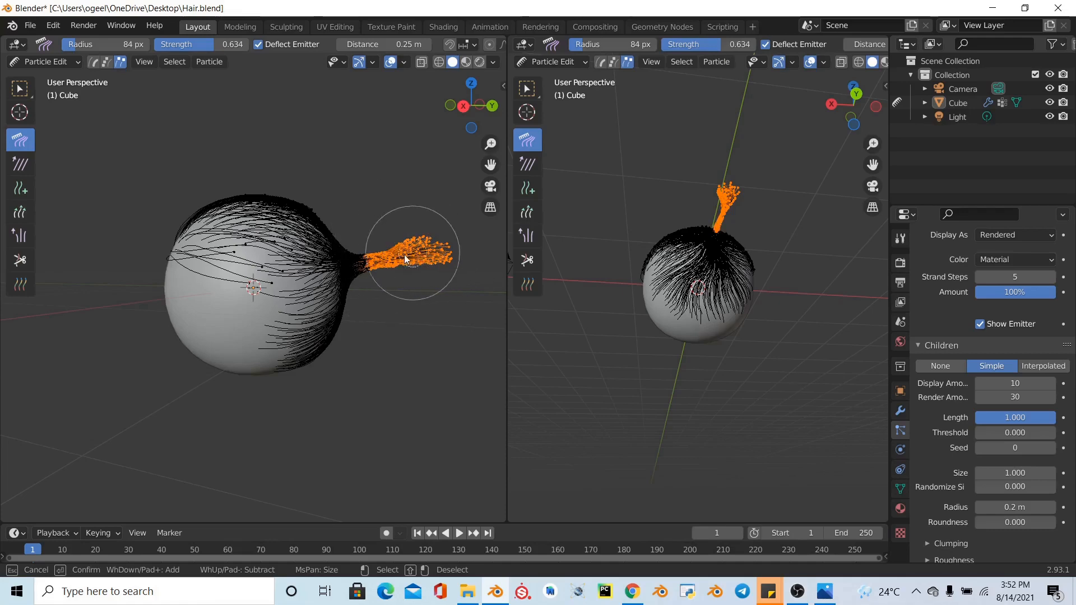
pyautogui.press('Escape')
# - Try deleting the selected ponytail hairs as whole particles, undoing each deletion
pyautogui.moveTo(465, 122); pyautogui.dragTo(360, 180)
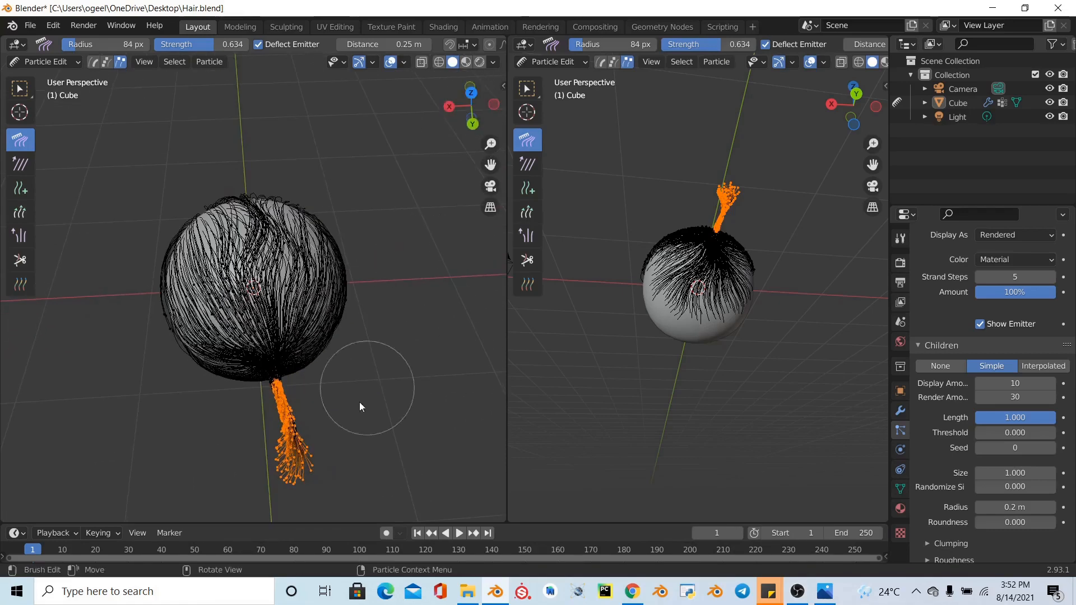
pyautogui.press('c')
pyautogui.press('Escape')
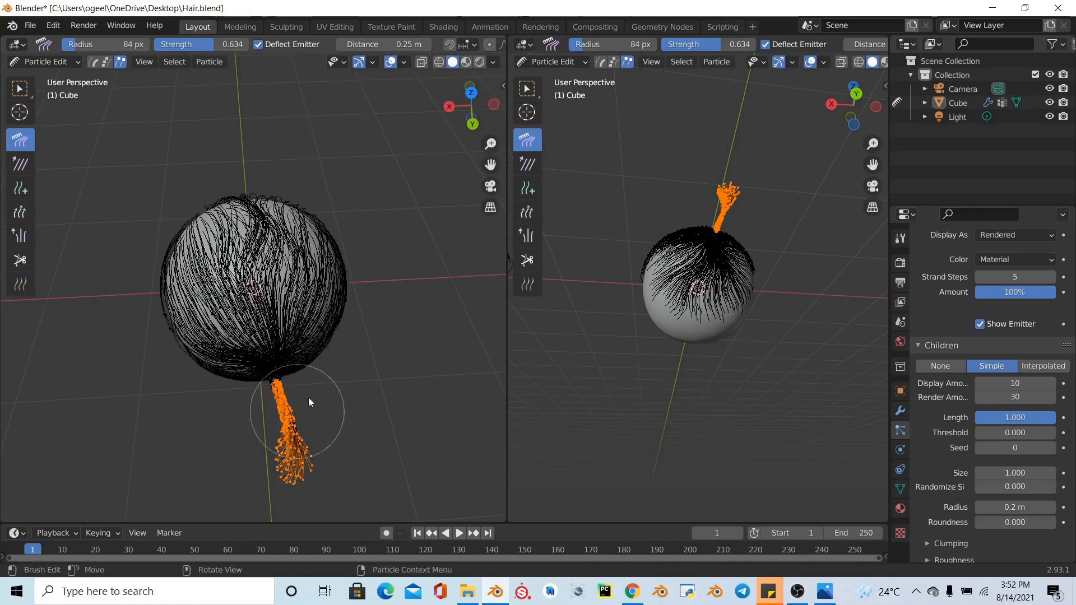
pyautogui.press('x')
pyautogui.click(417, 215)
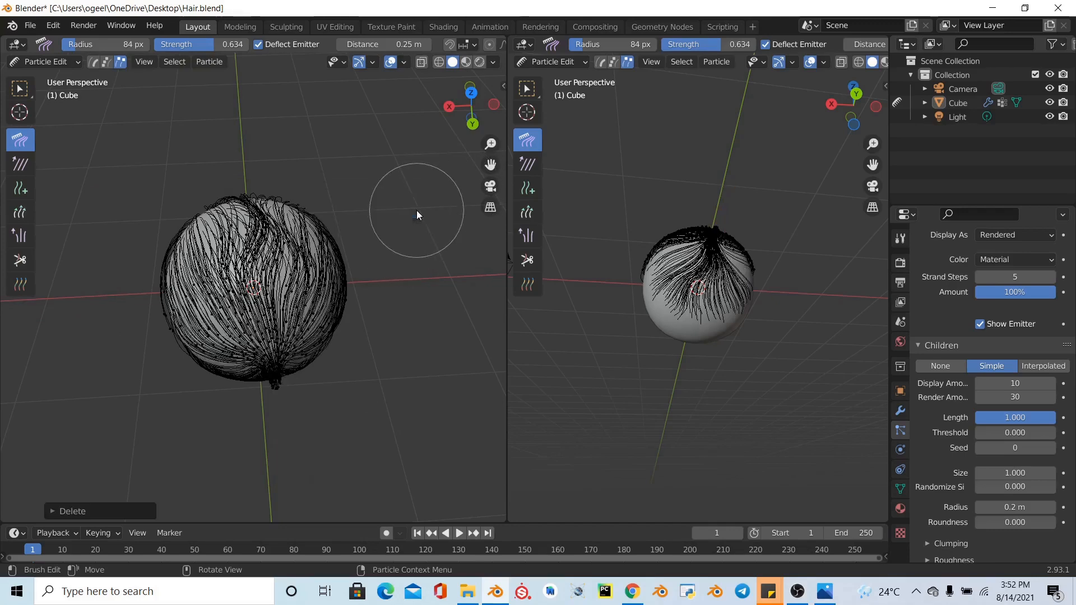
pyautogui.moveTo(468, 109); pyautogui.dragTo(448, 121)
pyautogui.moveTo(505, 86)
pyautogui.mouseDown()
pyautogui.moveTo(32, 459)
pyautogui.moveTo(495, 472)
pyautogui.moveTo(381, 460)
pyautogui.moveTo(388, 473)
pyautogui.moveTo(468, 192)
pyautogui.mouseUp()
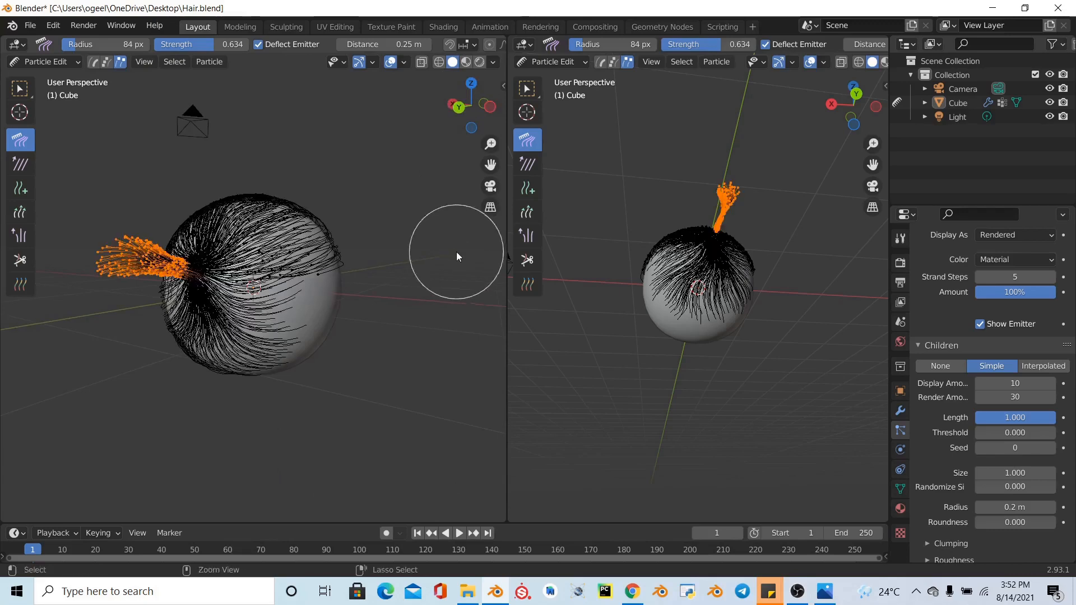
pyautogui.hotkey('ctrl', 'z')
pyautogui.moveTo(468, 101); pyautogui.dragTo(375, 286)
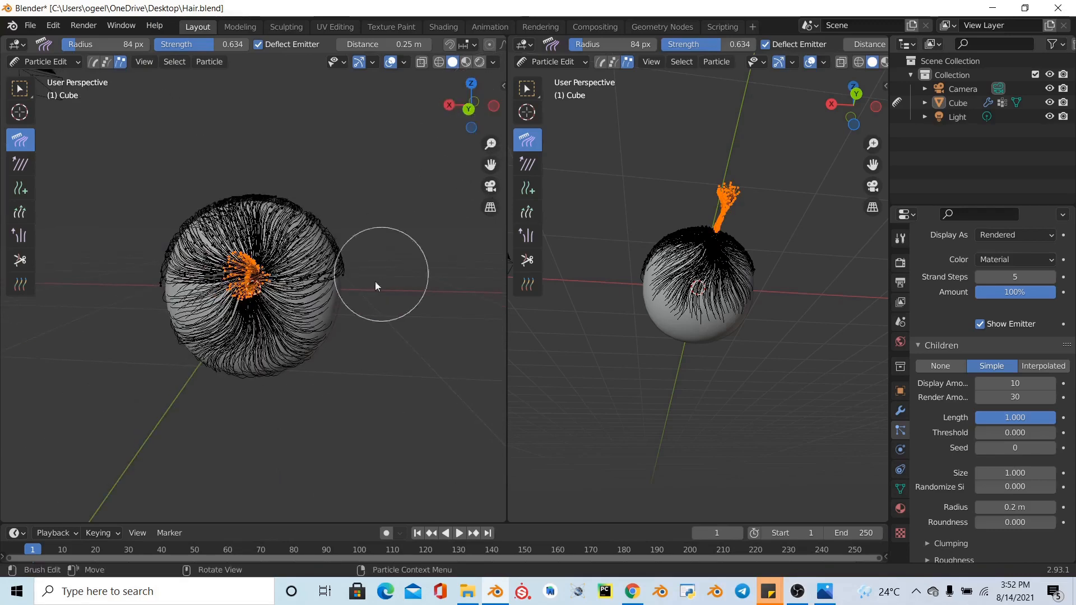
pyautogui.press('x')
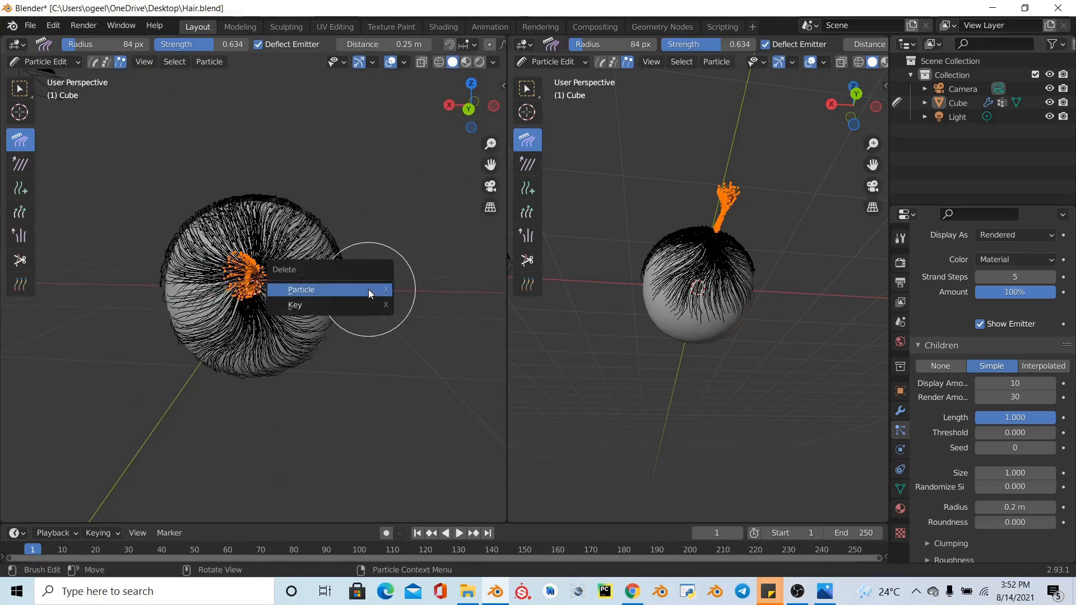
pyautogui.click(368, 290)
pyautogui.hotkey('ctrl', 'z')
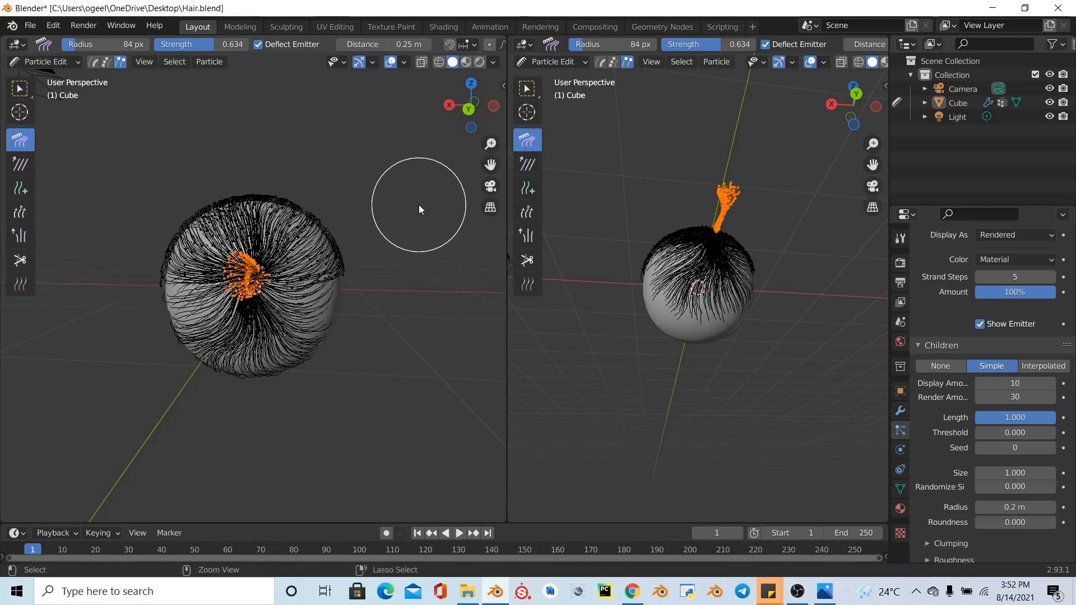
# - Deselect the points at the ponytail's base and try deleting the selected outer part
pyautogui.moveTo(469, 101); pyautogui.dragTo(403, 193)
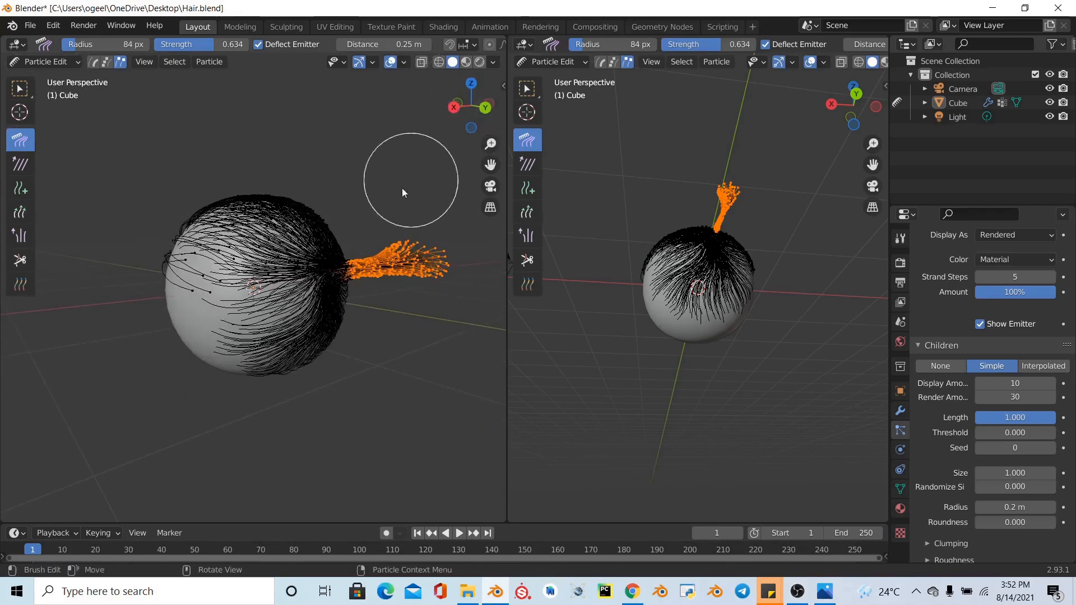
pyautogui.press('f')
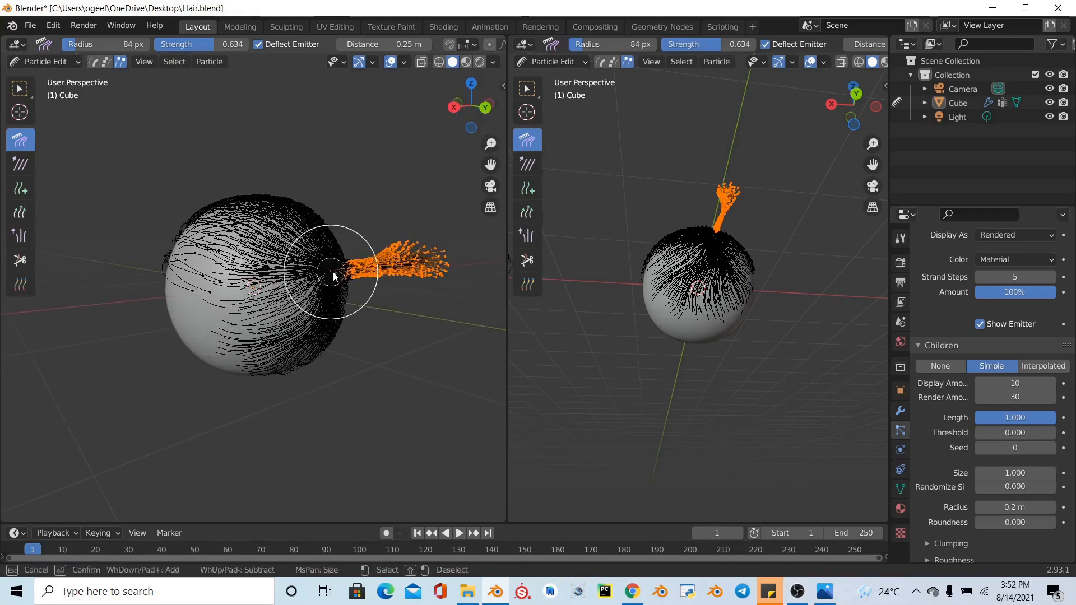
pyautogui.moveTo(357, 251)
pyautogui.keyDown('shift'); pyautogui.mouseDown()
pyautogui.moveTo(359, 285)
pyautogui.moveTo(352, 243)
pyautogui.moveTo(346, 257)
pyautogui.mouseUp(); pyautogui.keyUp('shift')
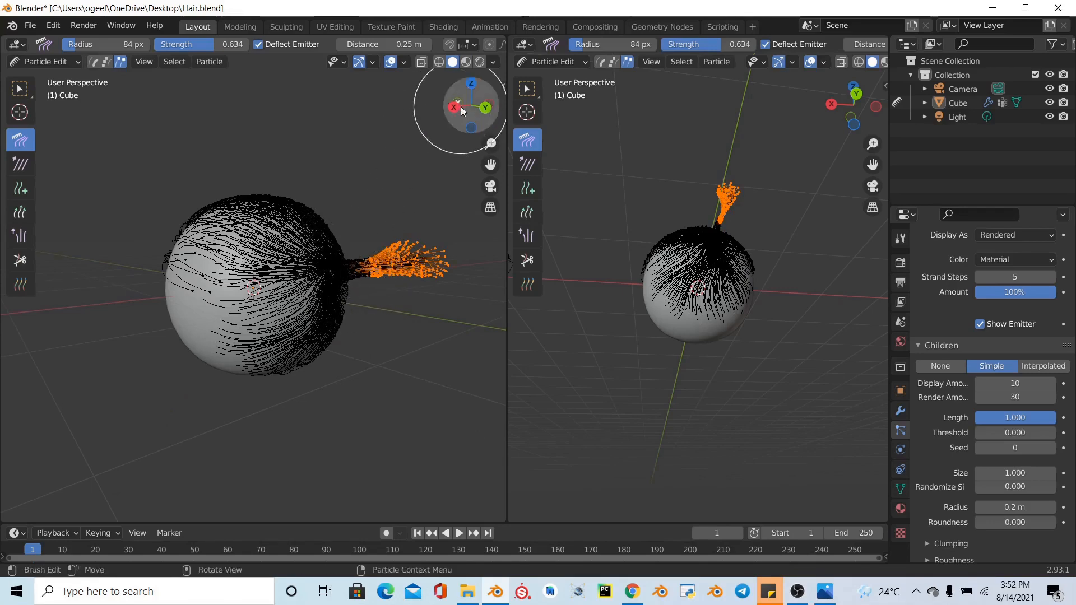
pyautogui.moveTo(456, 108); pyautogui.dragTo(349, 286)
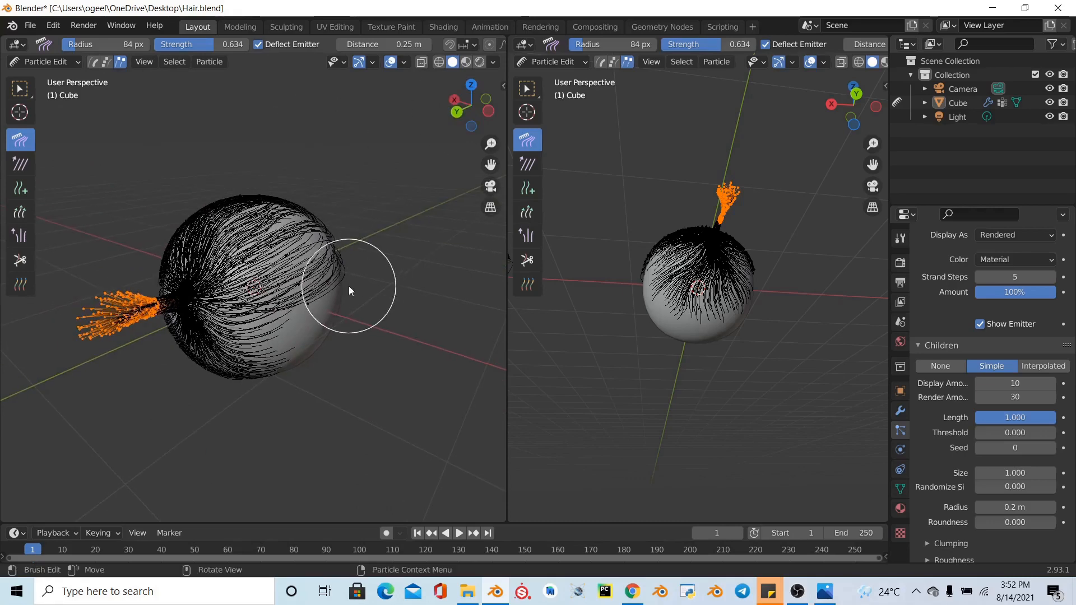
pyautogui.rightClick(348, 286)
pyautogui.click(348, 284)
pyautogui.moveTo(472, 88); pyautogui.dragTo(139, 516)
# - Try deleting the keys at the end of the shortened ponytail, and undo back to the full ponytail
pyautogui.press('c')
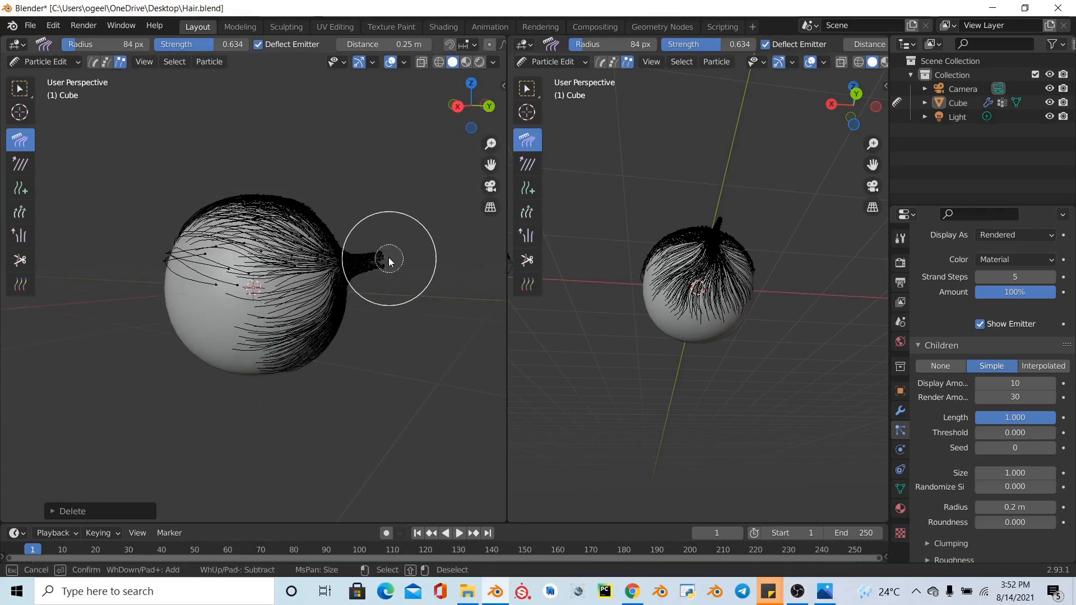
pyautogui.moveTo(384, 259); pyautogui.dragTo(387, 272)
pyautogui.press('Escape')
pyautogui.press('x')
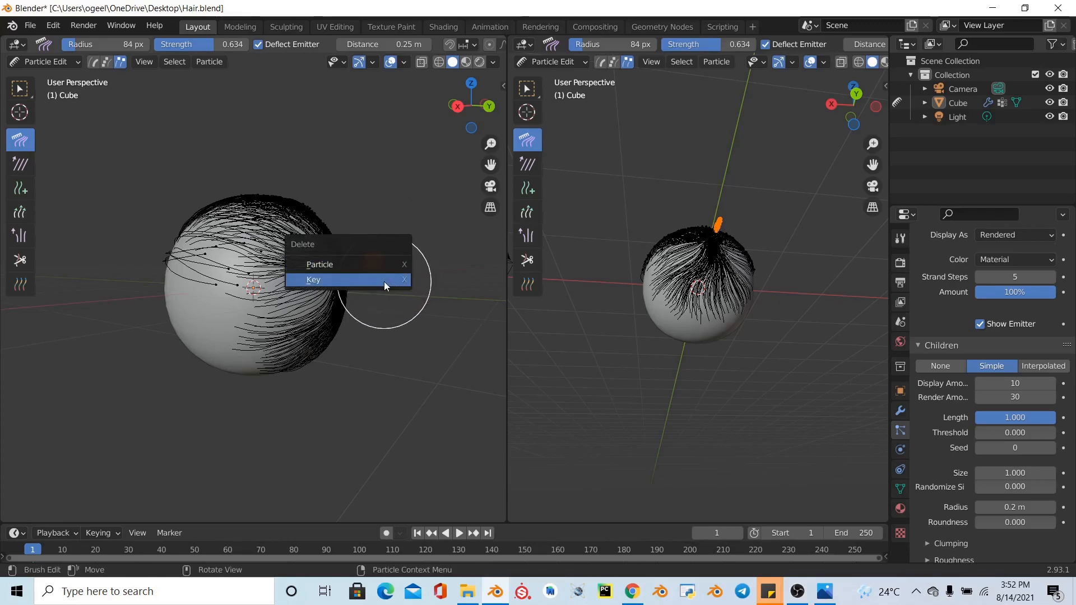
pyautogui.click(385, 281)
pyautogui.hotkey('ctrl', 'z')
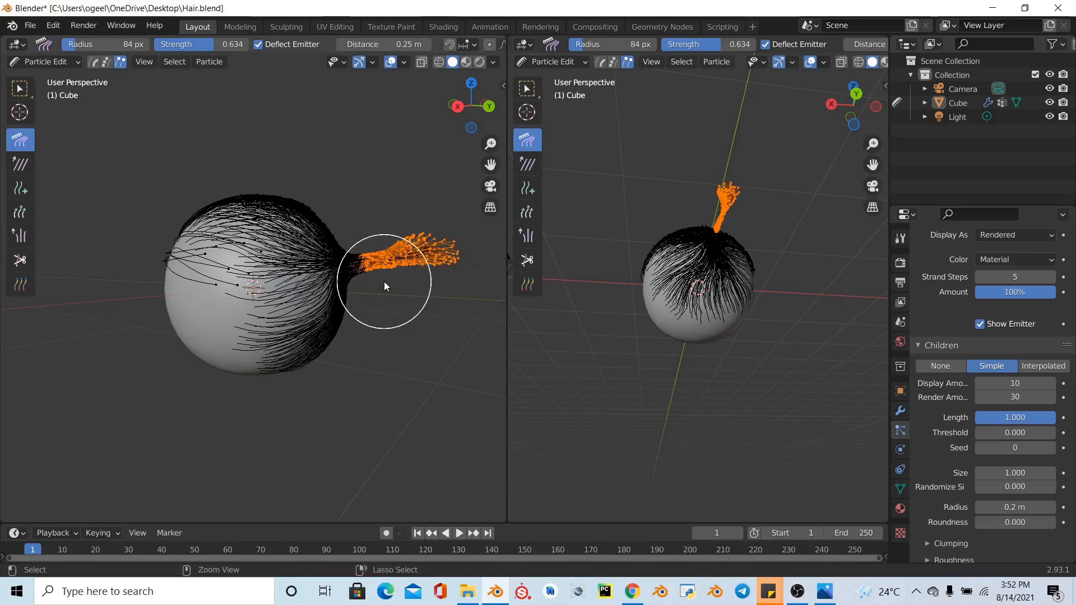
# - Delete the keys of the selected ponytail points, and circle-select and delete more points on the remaining tail
pyautogui.press('x')
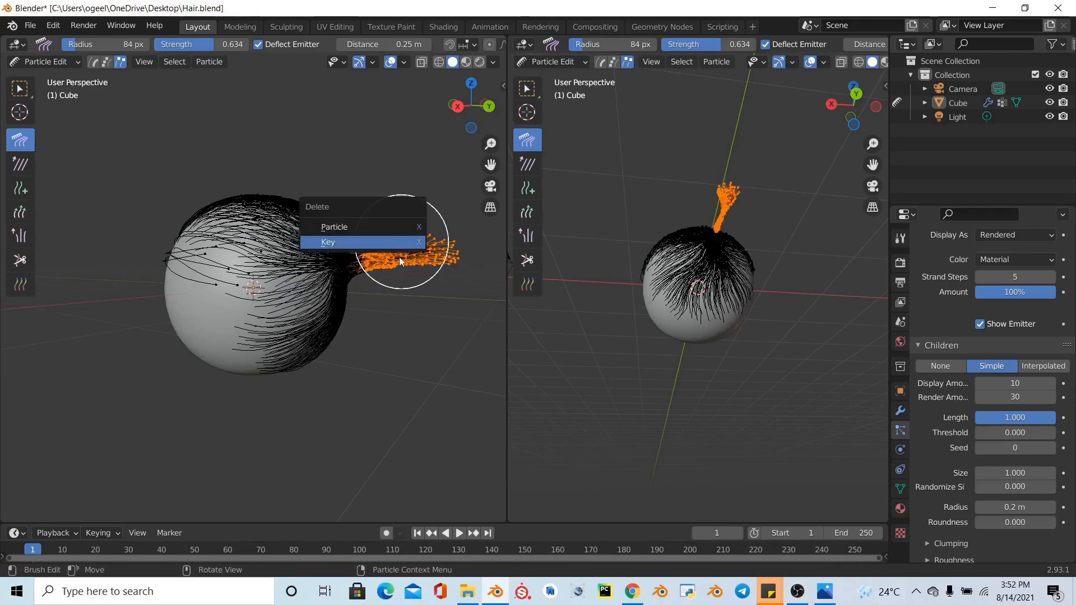
pyautogui.click(393, 245)
pyautogui.press('c')
pyautogui.moveTo(408, 254)
pyautogui.mouseDown()
pyautogui.moveTo(434, 239)
pyautogui.moveTo(389, 228)
pyautogui.moveTo(384, 216)
pyautogui.moveTo(377, 240)
pyautogui.moveTo(409, 269)
pyautogui.mouseUp()
pyautogui.press('Escape')
pyautogui.press('x')
pyautogui.click(410, 249)
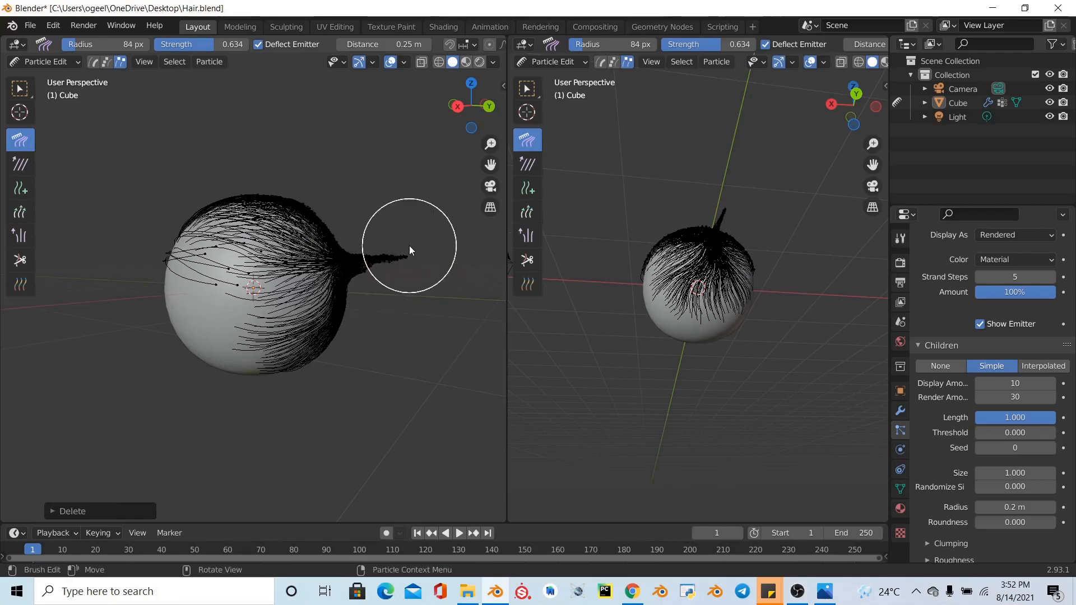
# - Reduce the ponytail to a short stub by circle-selecting its points and deleting their keys in two rounds
pyautogui.press('c')
pyautogui.moveTo(409, 251)
pyautogui.mouseDown()
pyautogui.moveTo(403, 269)
pyautogui.moveTo(378, 242)
pyautogui.moveTo(370, 276)
pyautogui.moveTo(390, 281)
pyautogui.mouseUp()
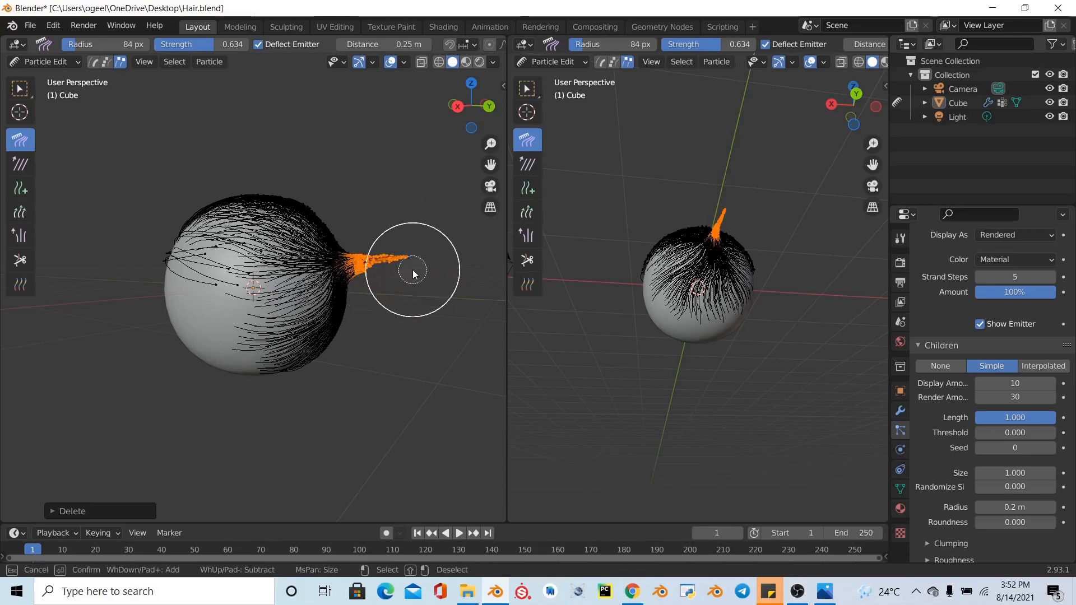
pyautogui.press('Escape')
pyautogui.press('x')
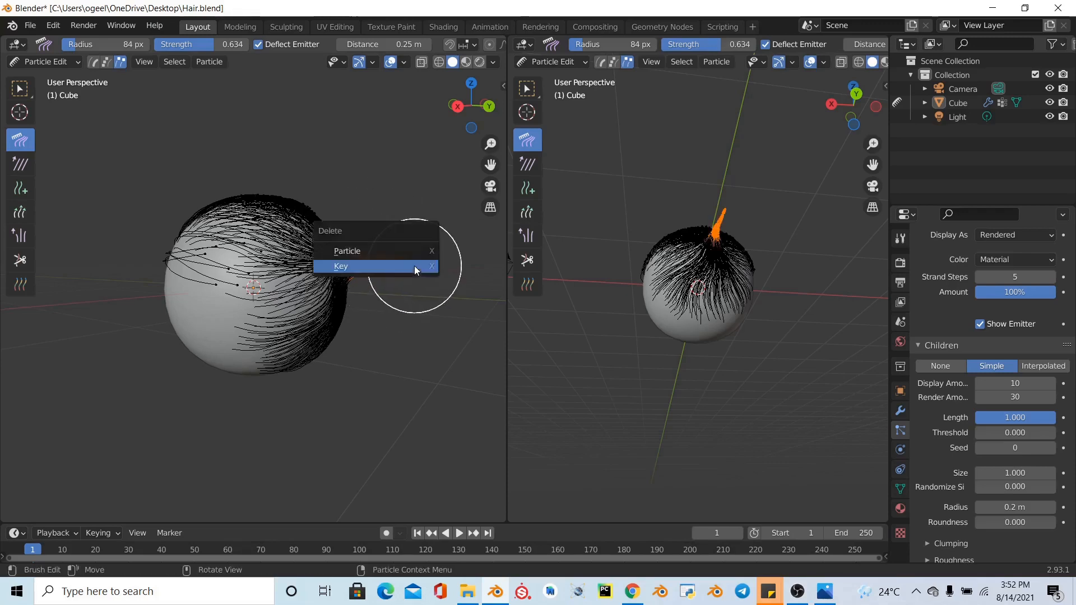
pyautogui.click(415, 266)
pyautogui.press('c')
pyautogui.moveTo(392, 281)
pyautogui.mouseDown()
pyautogui.moveTo(377, 248)
pyautogui.moveTo(370, 267)
pyautogui.mouseUp()
pyautogui.press('Escape')
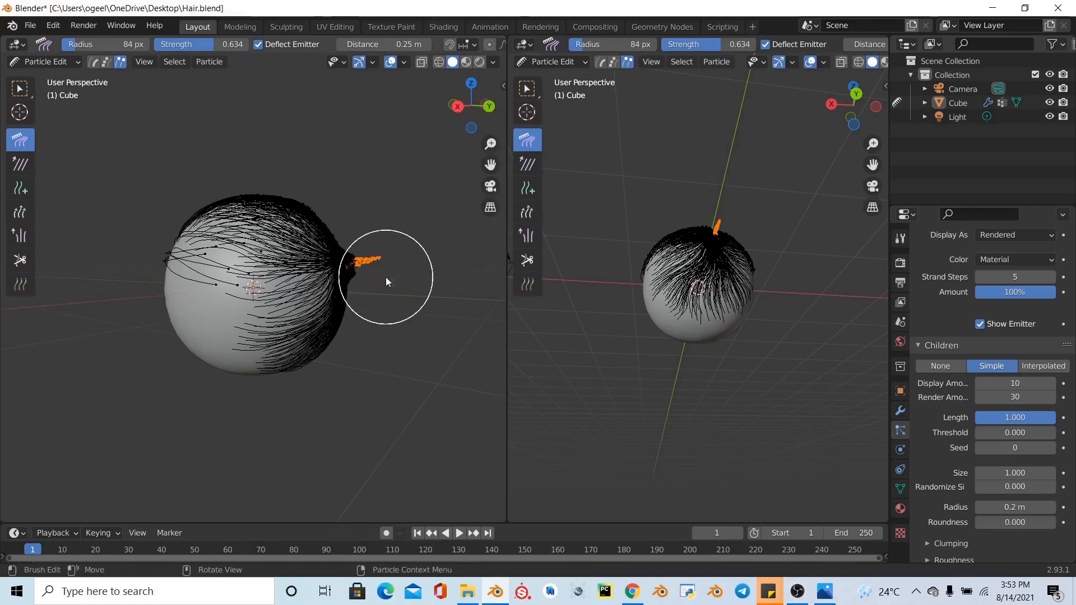
pyautogui.press('x')
pyautogui.click(386, 275)
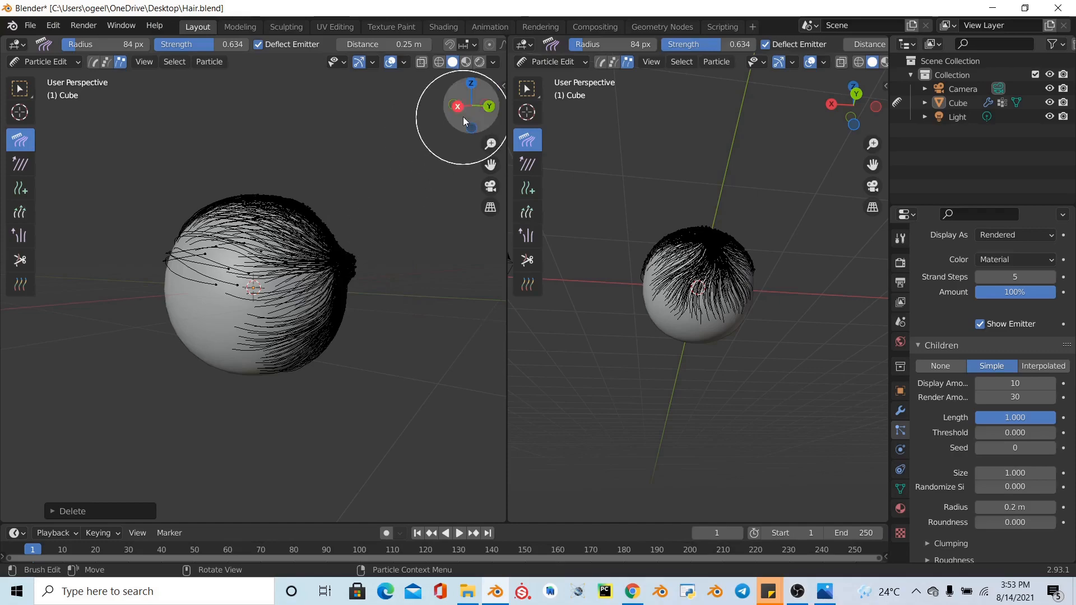
# - Circle-select the points of the remaining tuft at the back of the head and delete them
pyautogui.moveTo(456, 106)
pyautogui.mouseDown()
pyautogui.moveTo(343, 141)
pyautogui.moveTo(211, 125)
pyautogui.moveTo(326, 173)
pyautogui.moveTo(449, 125)
pyautogui.moveTo(481, 126)
pyautogui.moveTo(409, 139)
pyautogui.moveTo(460, 122)
pyautogui.moveTo(463, 106)
pyautogui.mouseUp()
pyautogui.scroll(3, 404, 180)
pyautogui.press('c')
pyautogui.click(454, 234)
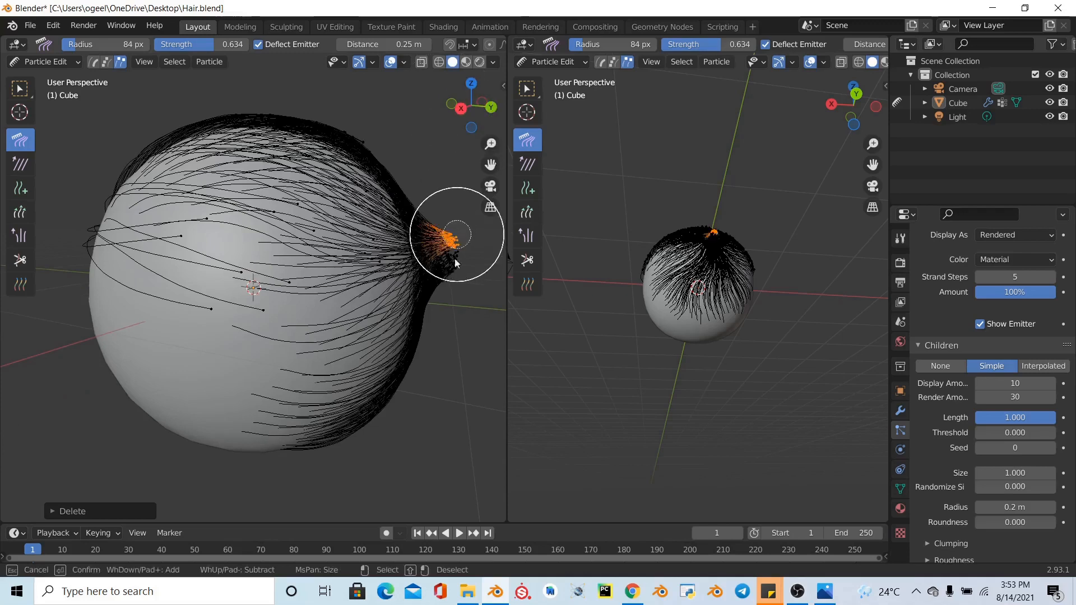
pyautogui.moveTo(454, 234)
pyautogui.mouseDown()
pyautogui.moveTo(452, 271)
pyautogui.moveTo(452, 205)
pyautogui.moveTo(459, 294)
pyautogui.mouseUp()
pyautogui.press('Escape')
pyautogui.press('x')
pyautogui.click(459, 293)
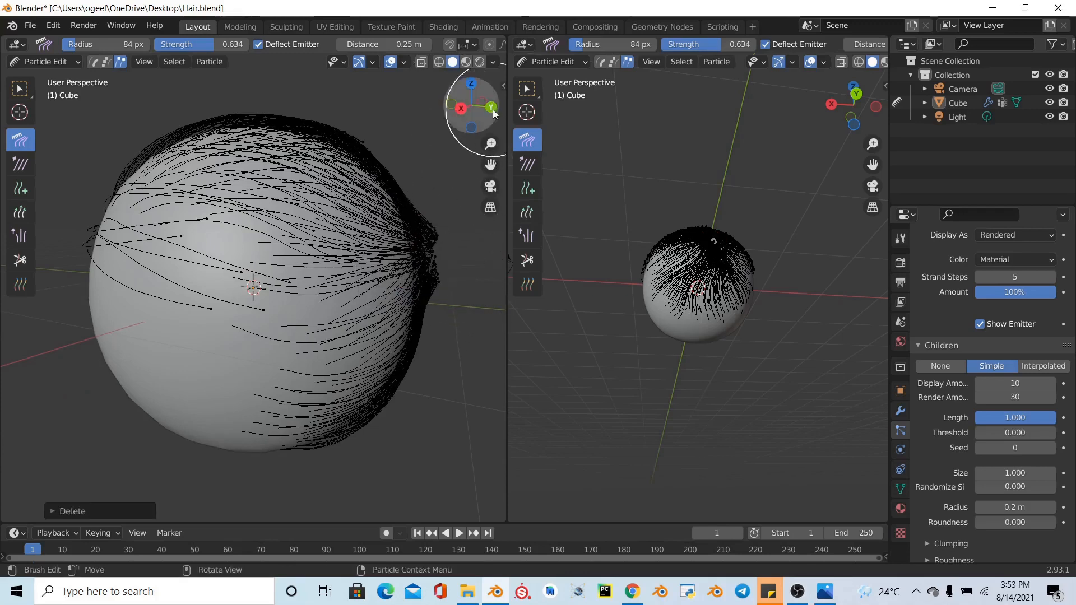
# - Return to Object Mode and inspect the trimmed hair on the head from the side
pyautogui.moveTo(468, 109)
pyautogui.mouseDown()
pyautogui.moveTo(260, 96)
pyautogui.moveTo(300, 115)
pyautogui.moveTo(429, 125)
pyautogui.moveTo(469, 110)
pyautogui.moveTo(457, 107)
pyautogui.moveTo(481, 107)
pyautogui.mouseUp()
pyautogui.click(66, 62)
pyautogui.click(62, 78)
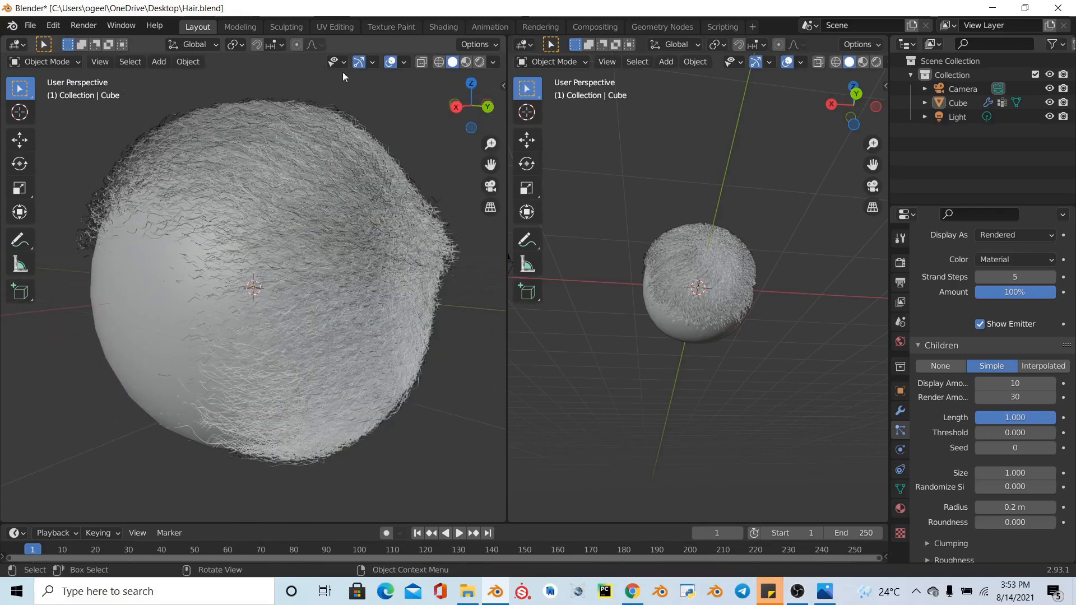
pyautogui.scroll(-2, 797, 254)
pyautogui.scroll(5, 798, 255)
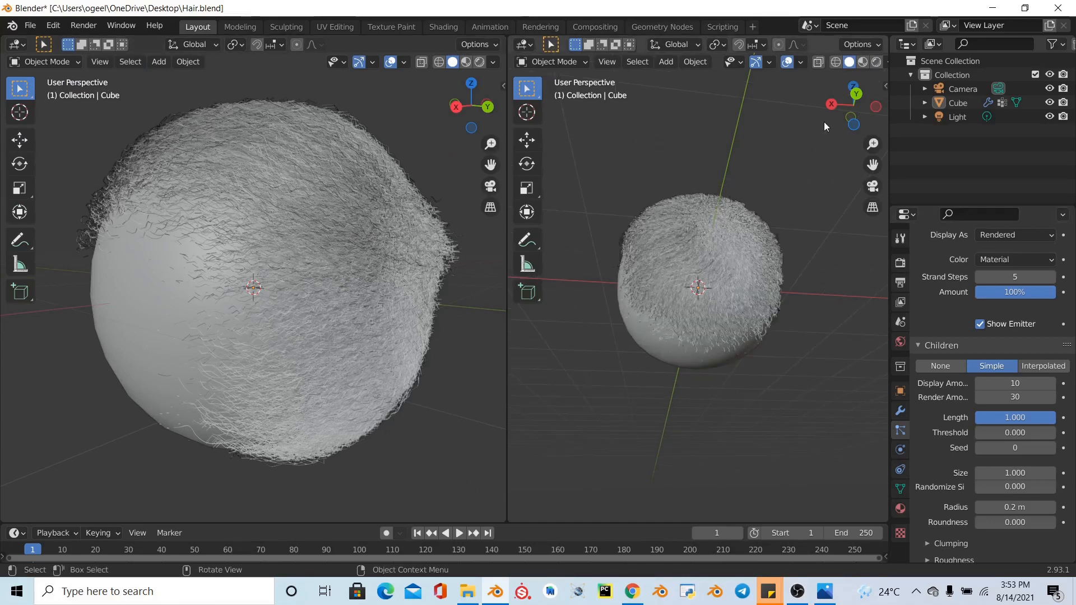
pyautogui.moveTo(823, 122); pyautogui.dragTo(741, 197)
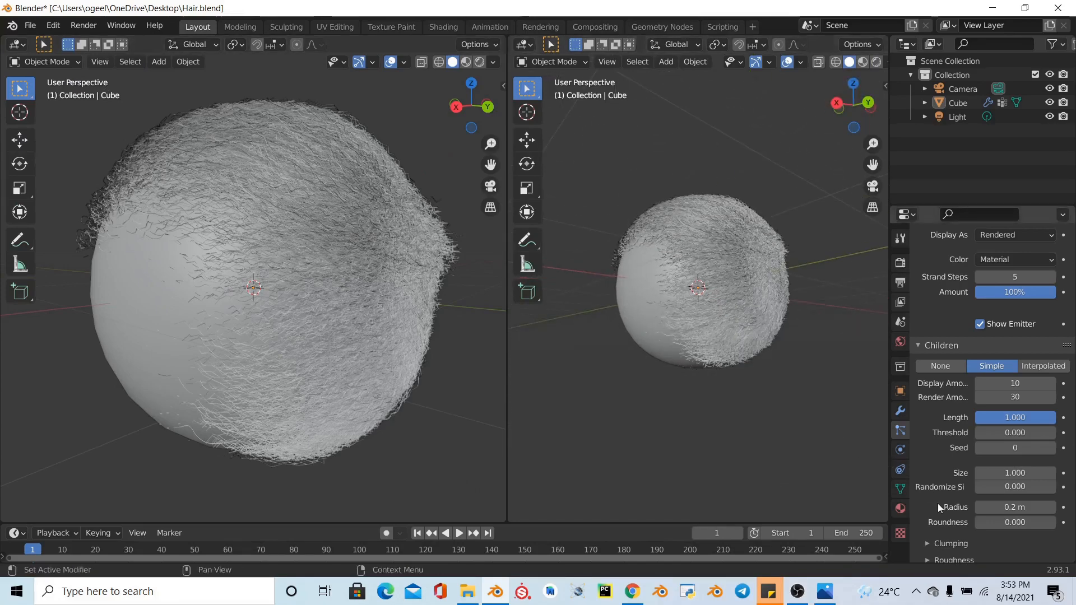
# - Add a second particle system to the head below the Base system and select the head object
pyautogui.scroll(10, 986, 358)
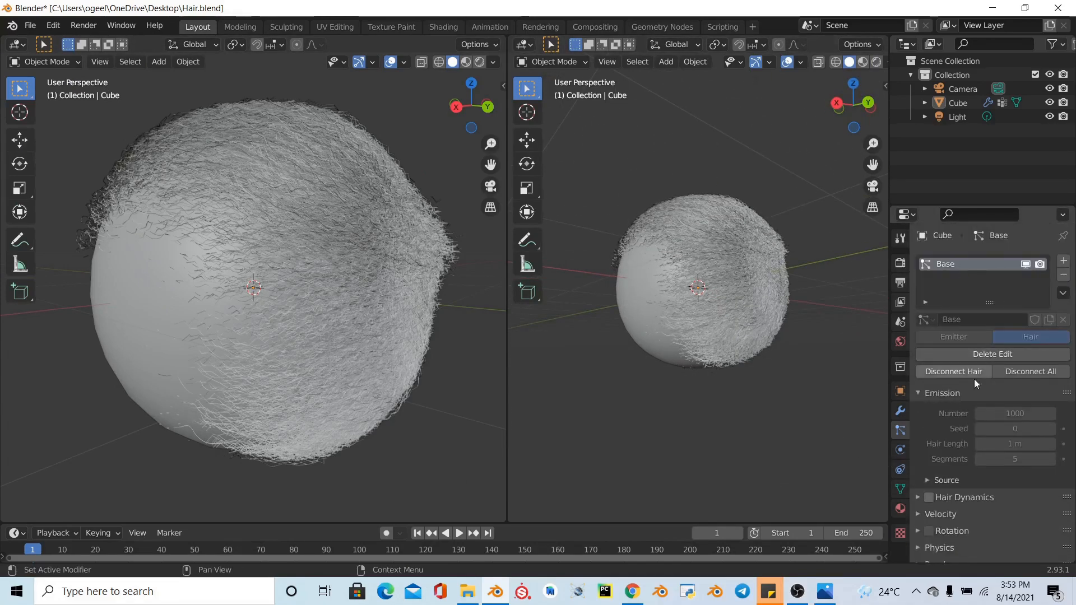
pyautogui.scroll(-5, 958, 409)
pyautogui.scroll(8, 944, 433)
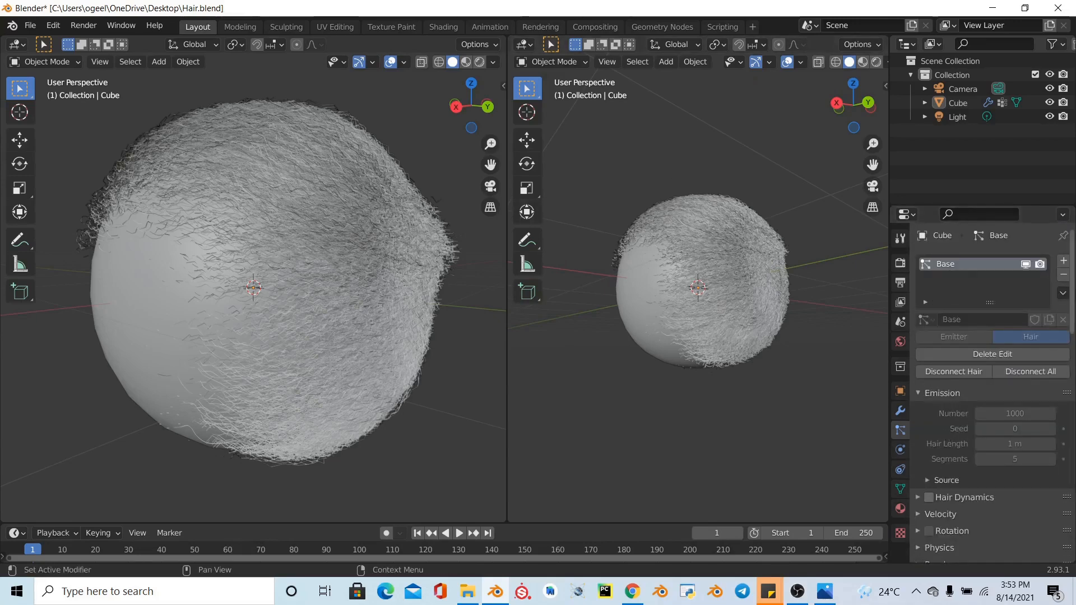
pyautogui.click(1064, 263)
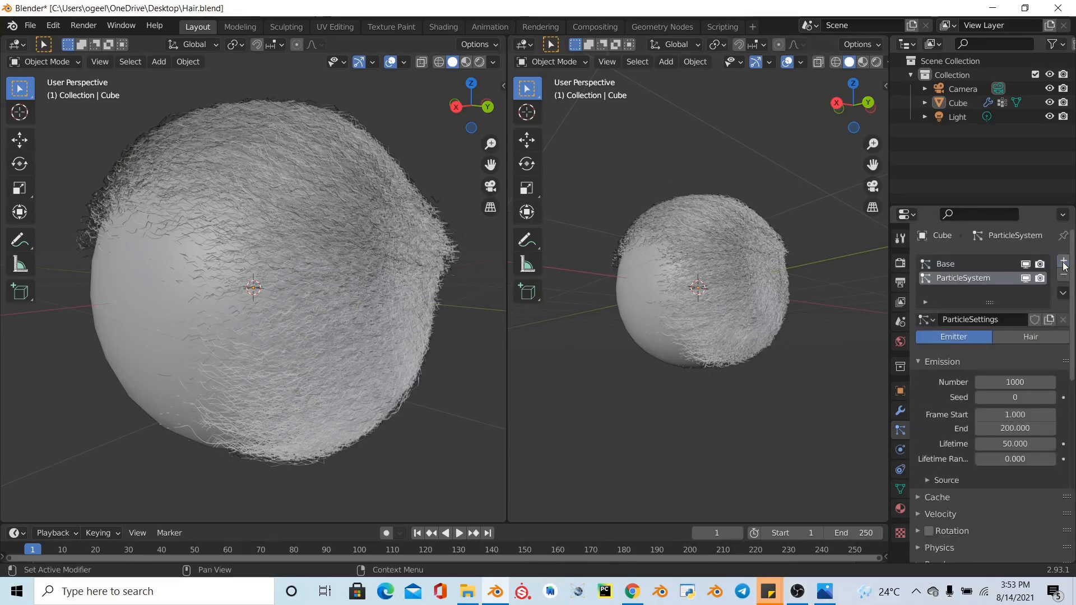
pyautogui.click(115, 107)
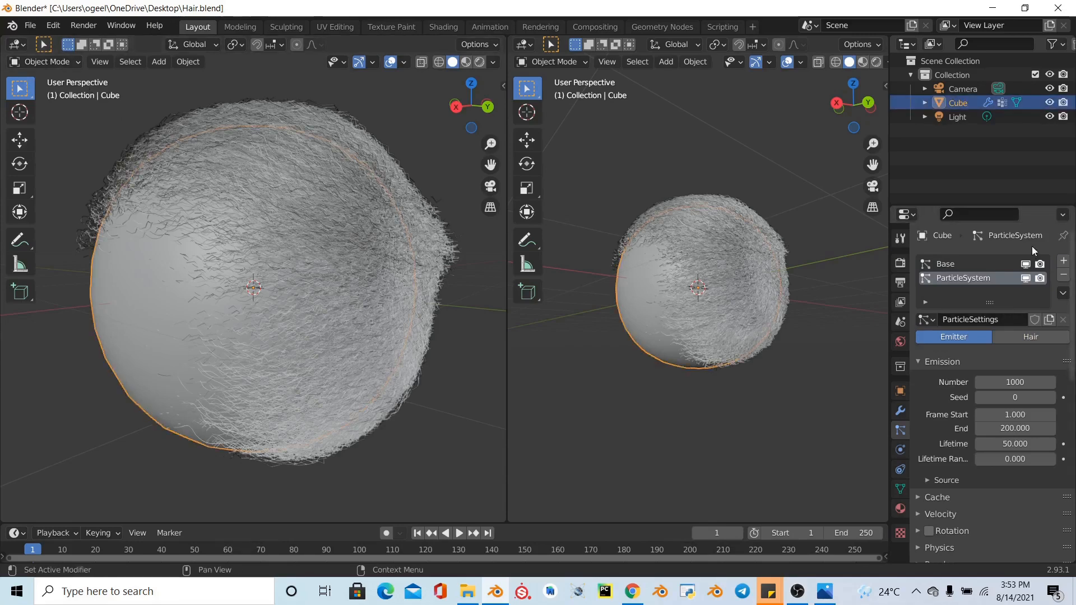
# - In Edit Mode, create a vertex group named bun and assign the four selected faces at the back of the head
pyautogui.click(1028, 265)
pyautogui.press('Tab')
pyautogui.moveTo(336, 264); pyautogui.dragTo(275, 268, button='middle')
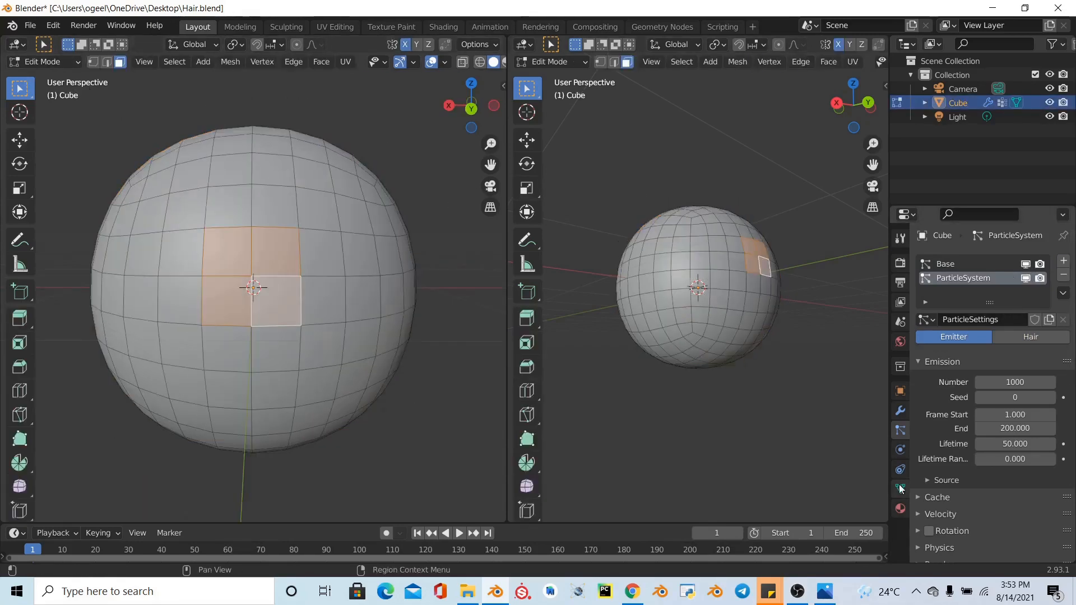
pyautogui.click(900, 489)
pyautogui.click(1063, 303)
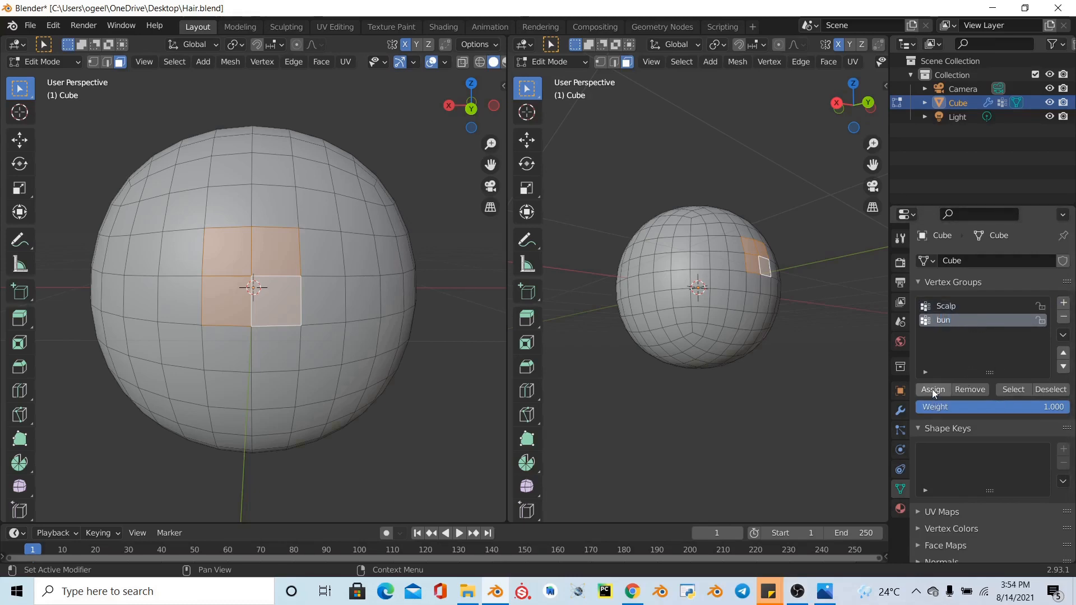
# - Switch the head to Weight Paint mode and hide the Base hair system in the viewport
pyautogui.click(45, 61)
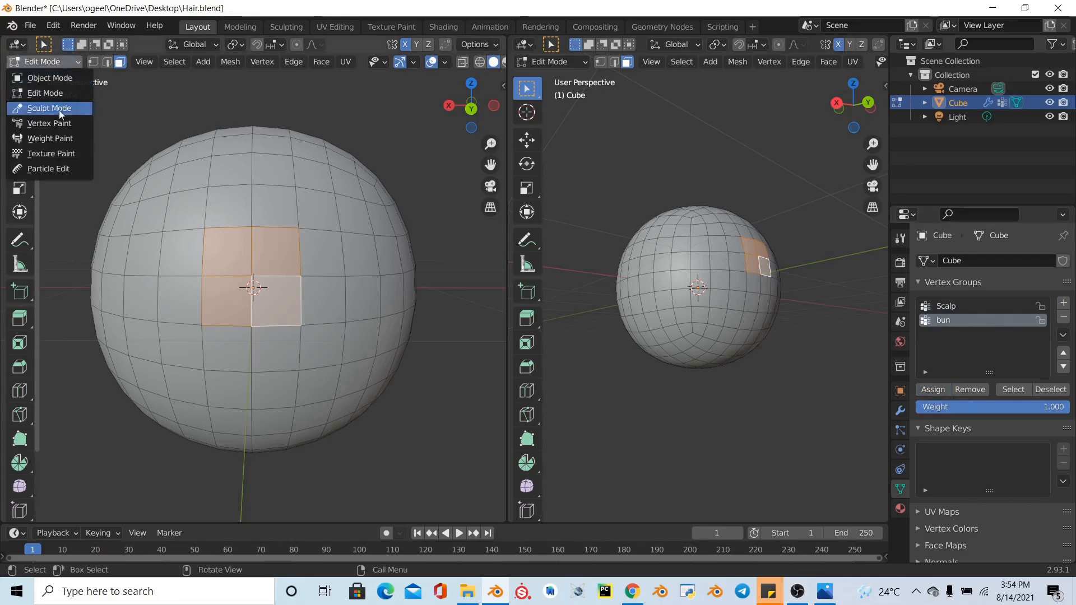
pyautogui.click(49, 138)
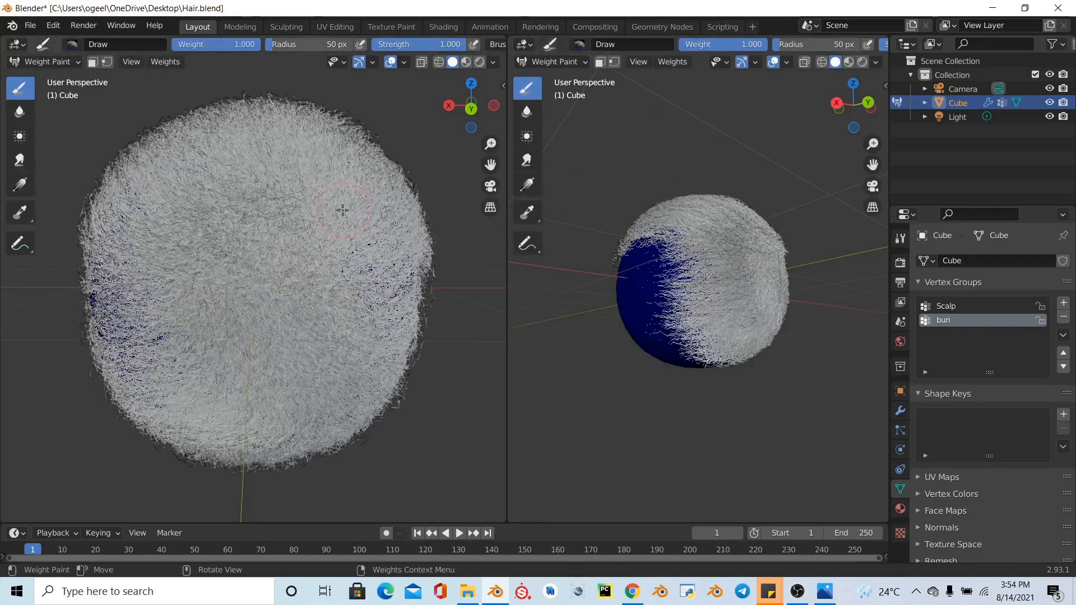
pyautogui.click(899, 430)
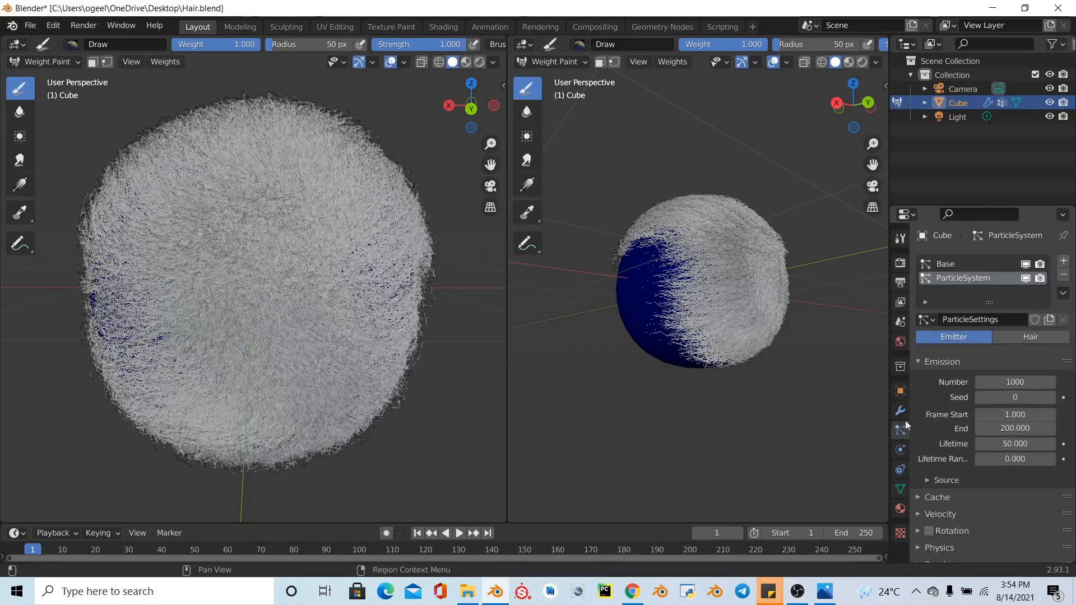
pyautogui.click(1025, 264)
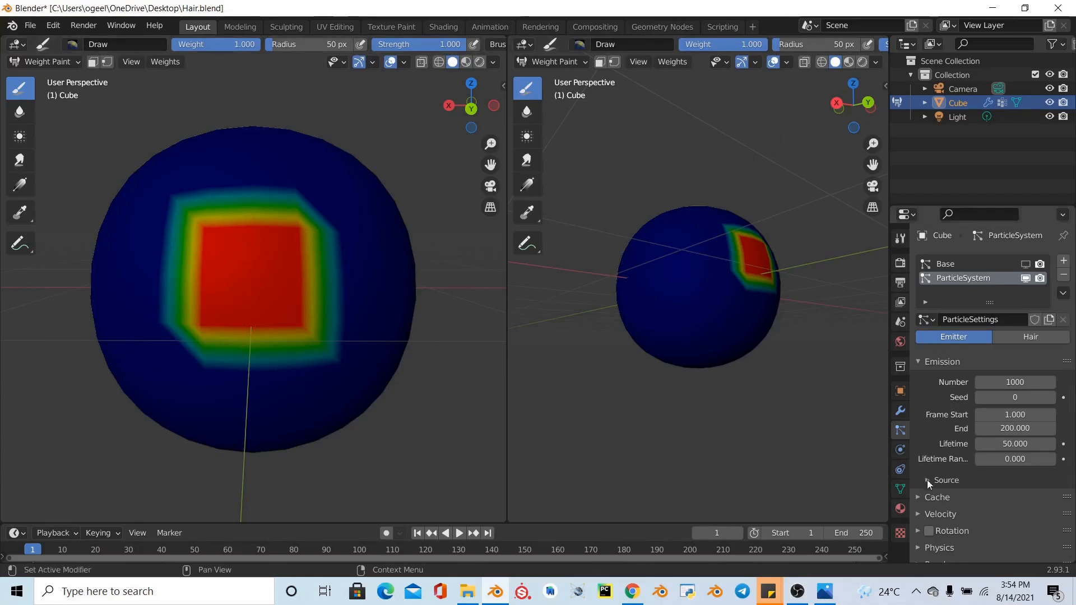
# - Paint weight around the edges of the bun vertex group with the Draw brush to make the patch rounder
pyautogui.click(899, 489)
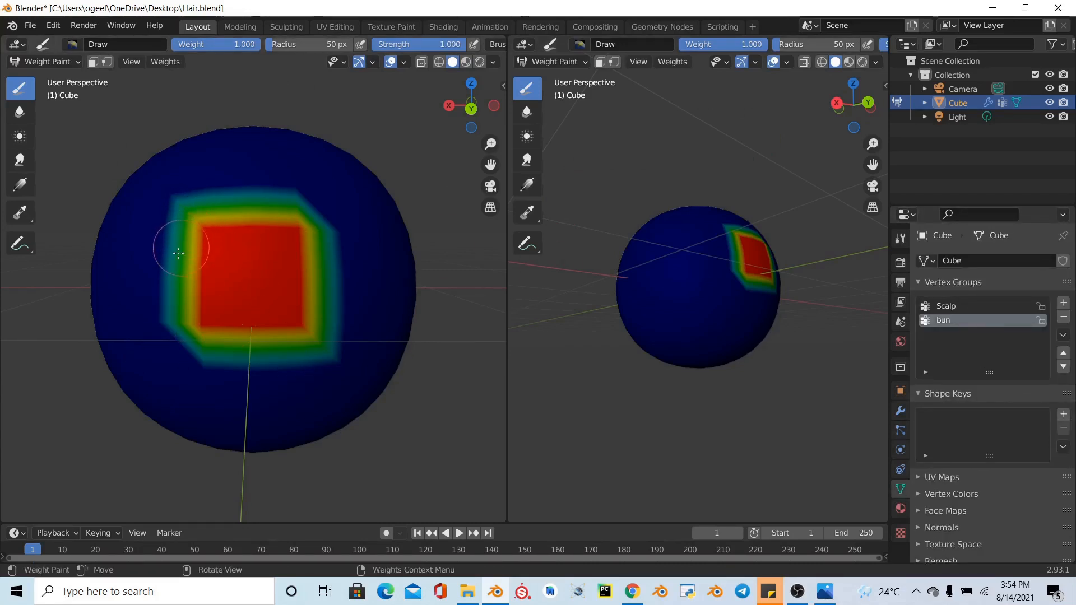
pyautogui.moveTo(178, 253)
pyautogui.mouseDown()
pyautogui.moveTo(166, 288)
pyautogui.moveTo(174, 326)
pyautogui.moveTo(233, 358)
pyautogui.moveTo(269, 360)
pyautogui.mouseUp()
pyautogui.moveTo(325, 245); pyautogui.dragTo(313, 204)
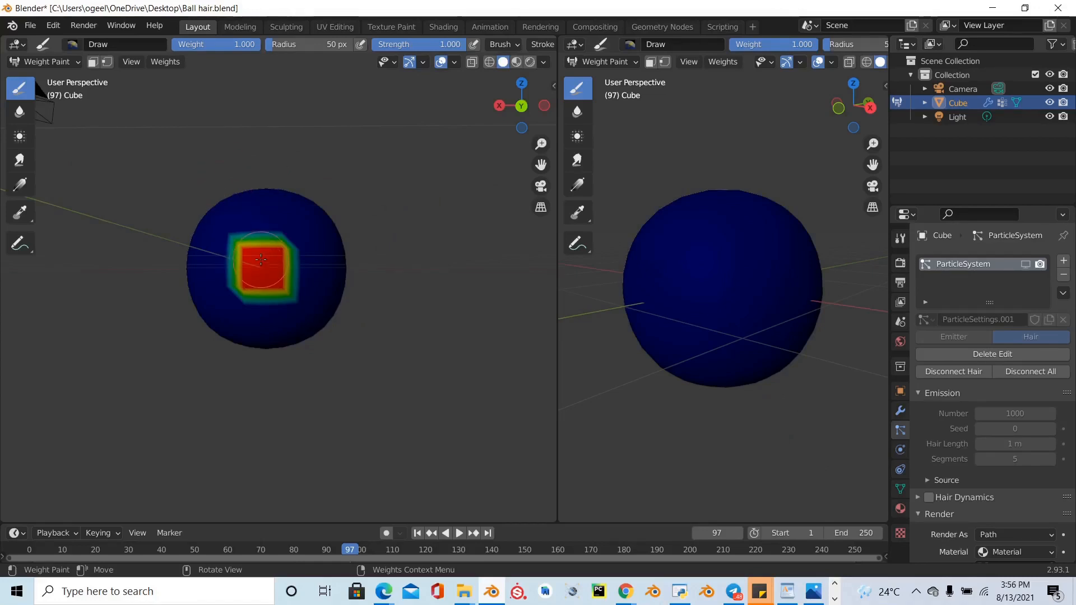
pyautogui.moveTo(274, 255)
pyautogui.mouseDown()
pyautogui.moveTo(294, 280)
pyautogui.moveTo(283, 241)
pyautogui.moveTo(261, 237)
pyautogui.moveTo(242, 291)
pyautogui.mouseUp()
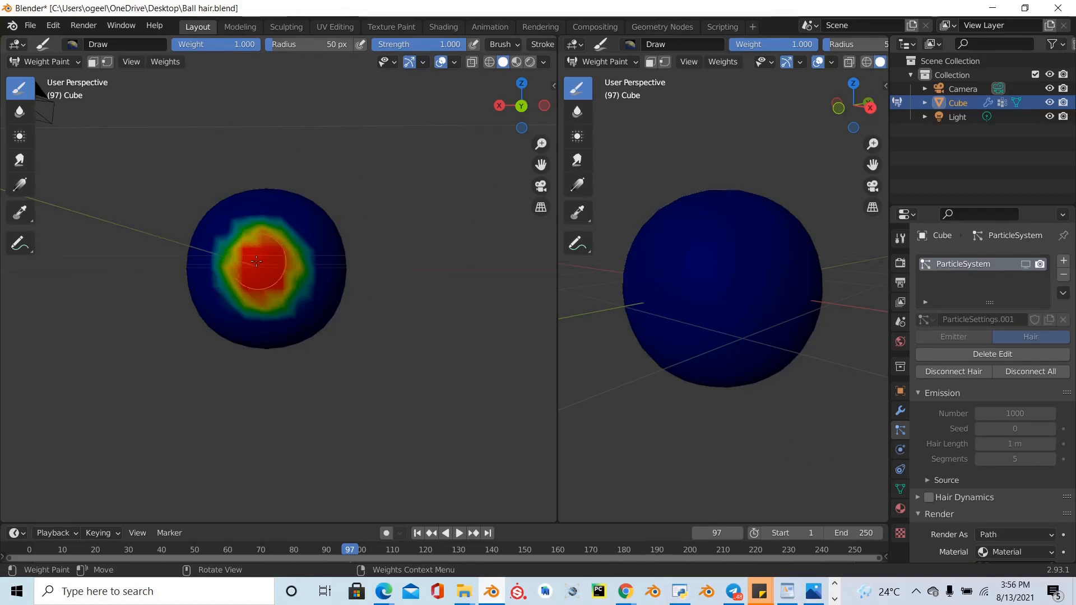
# - Return to Object Mode, save the file, and show the existing hair system in the viewport again
pyautogui.click(62, 65)
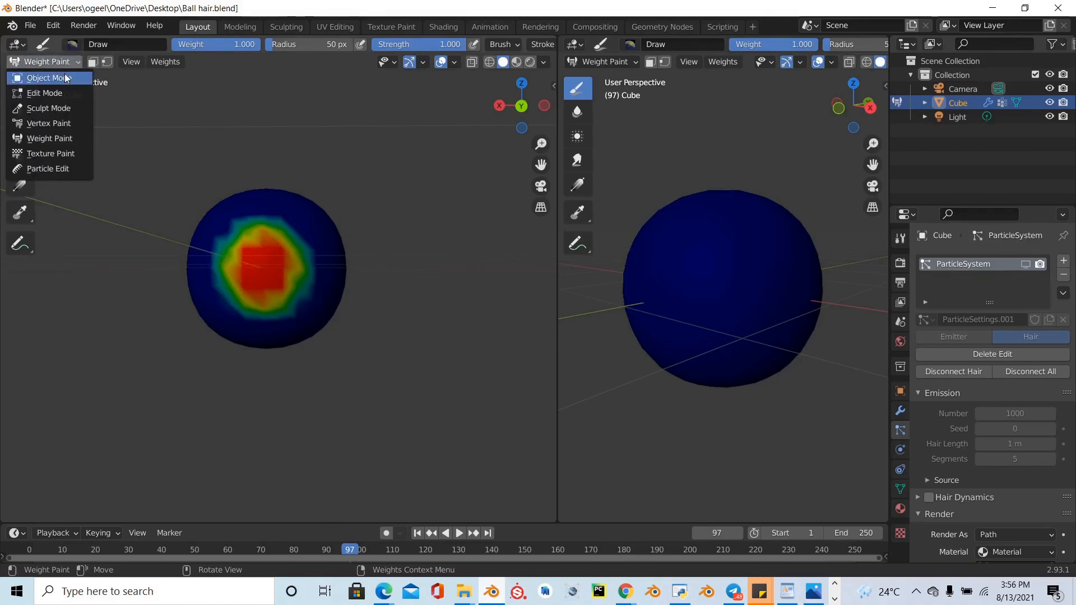
pyautogui.click(40, 76)
pyautogui.scroll(-2, 364, 201)
pyautogui.hotkey('ctrl', 's')
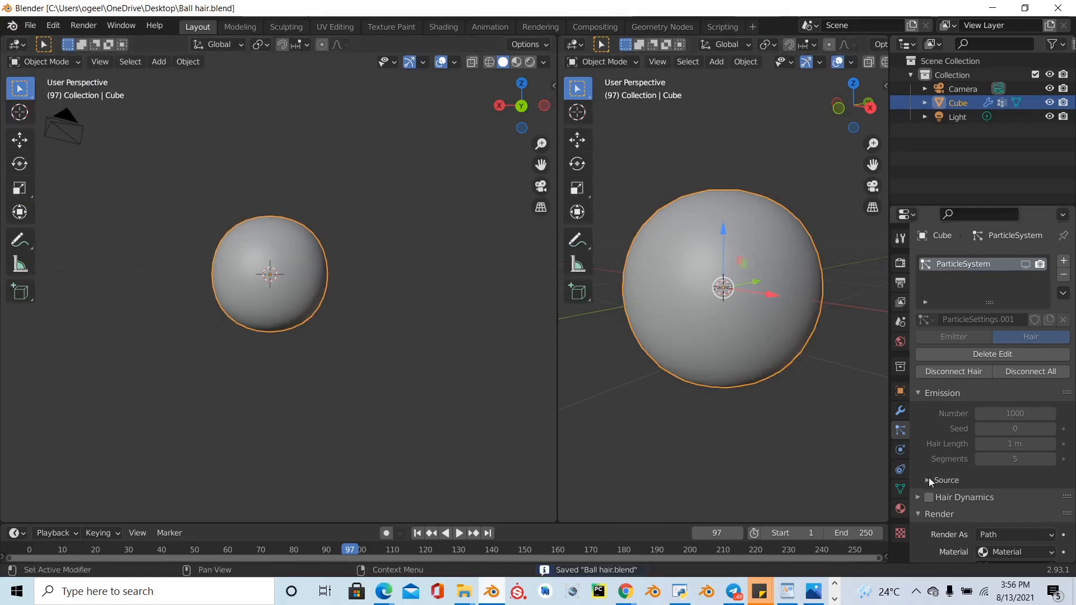
pyautogui.click(1026, 265)
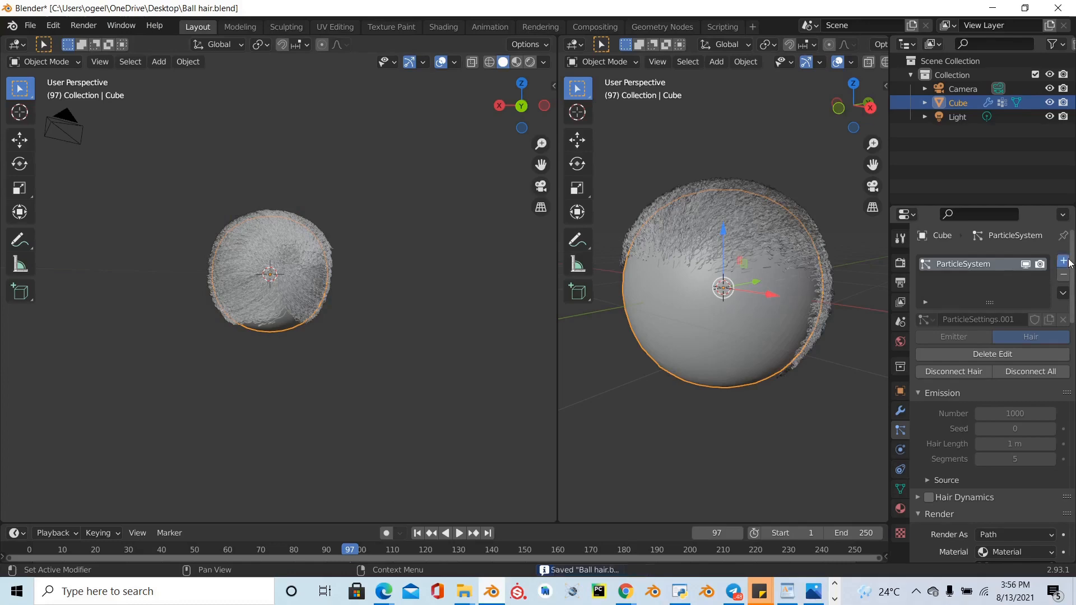
# - Add another particle system of type Hair to the head and set its Density vertex group to bun
pyautogui.click(1063, 261)
pyautogui.click(1054, 339)
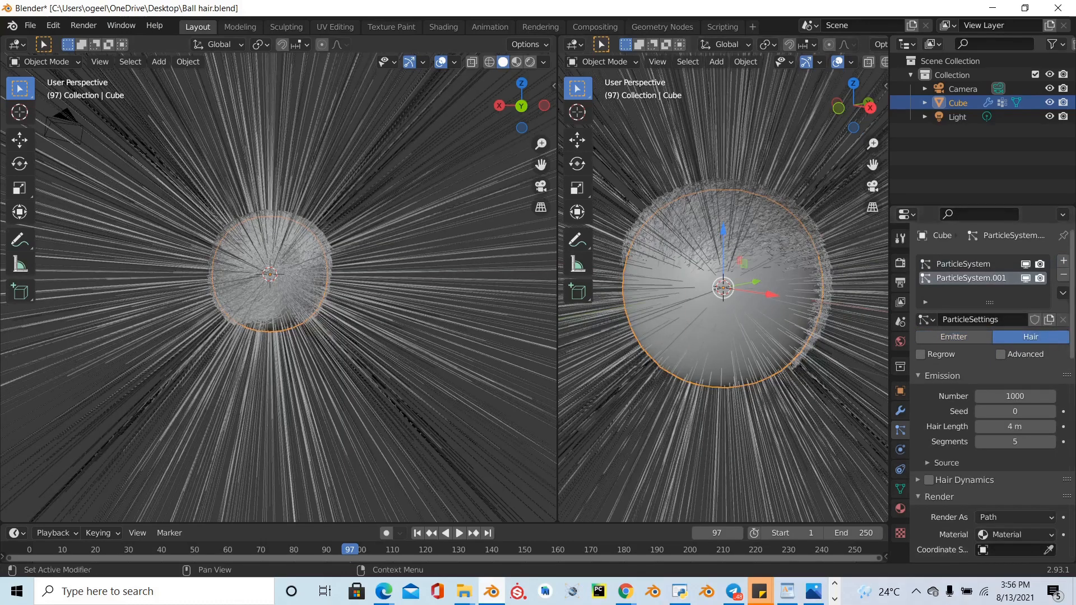
pyautogui.scroll(-15, 1019, 433)
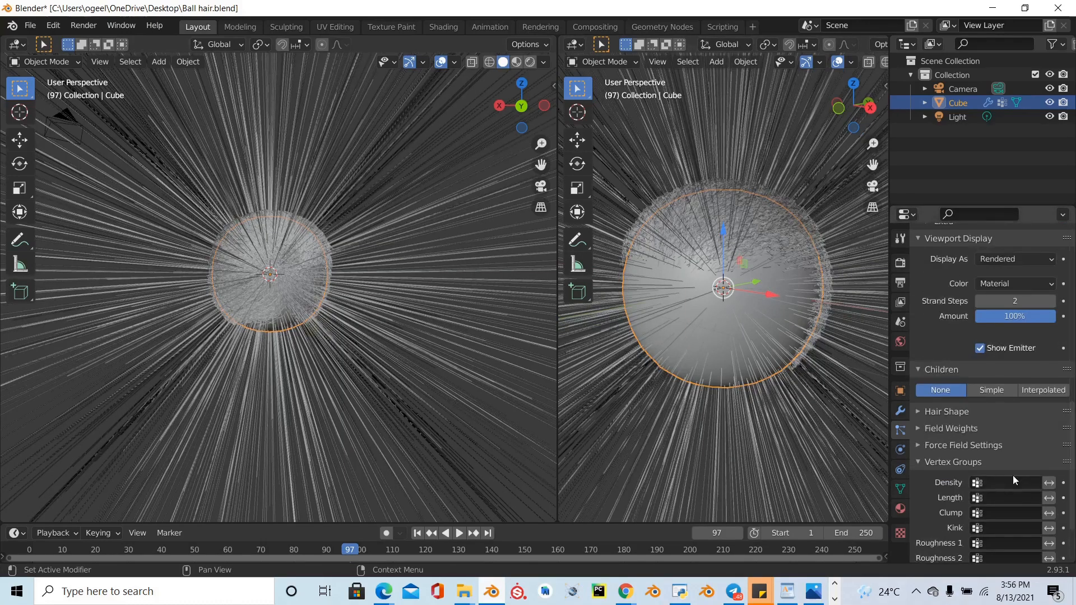
pyautogui.click(1013, 481)
pyautogui.click(974, 353)
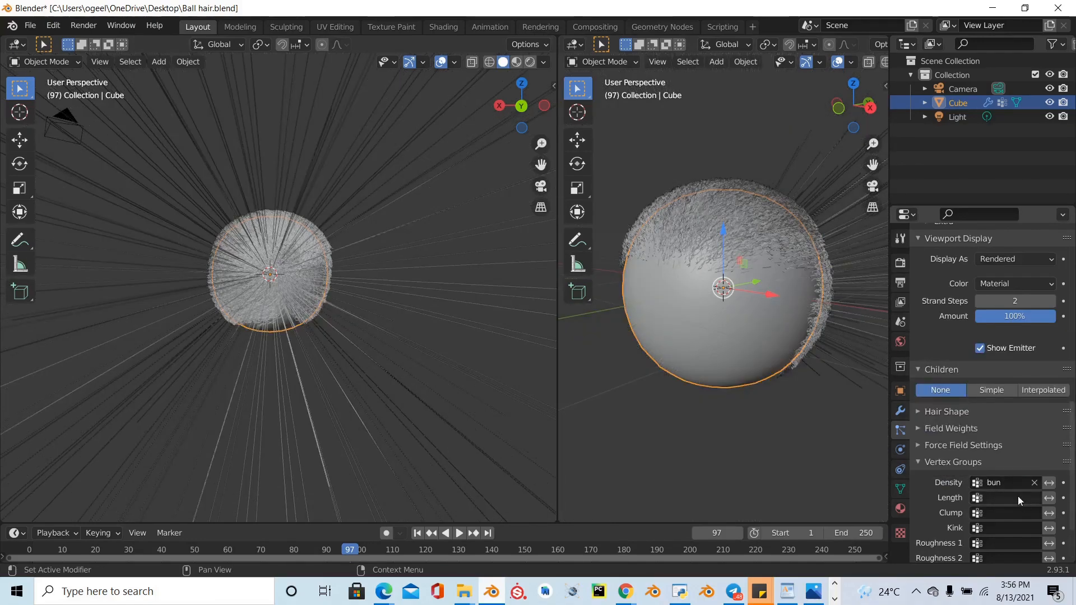
# - Assign the bun vertex group to the new hair system's Length, Clump and Kink
pyautogui.click(1015, 498)
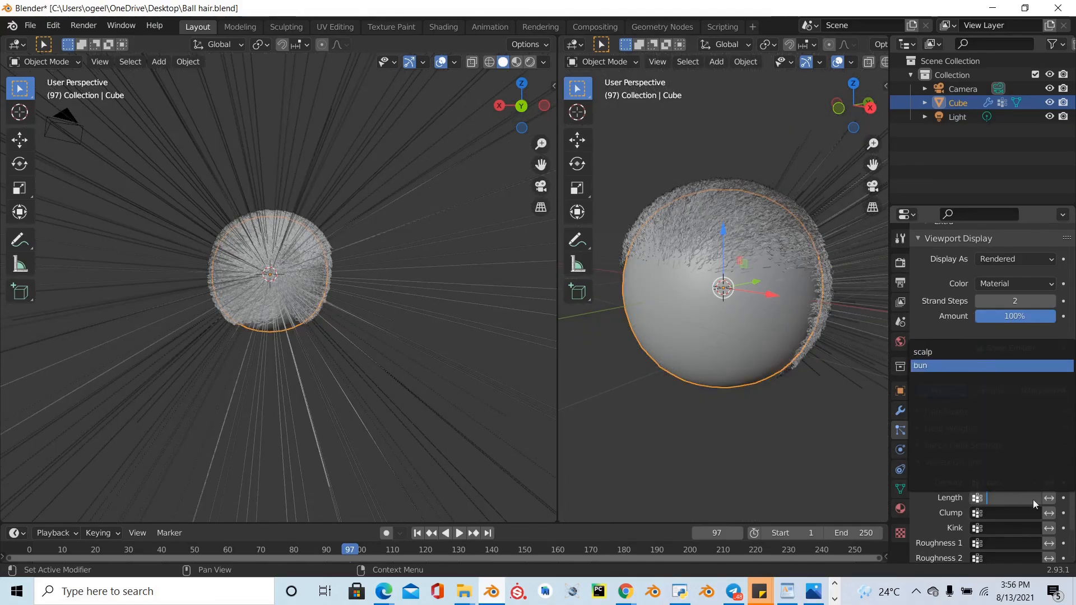
pyautogui.click(1027, 515)
pyautogui.click(978, 381)
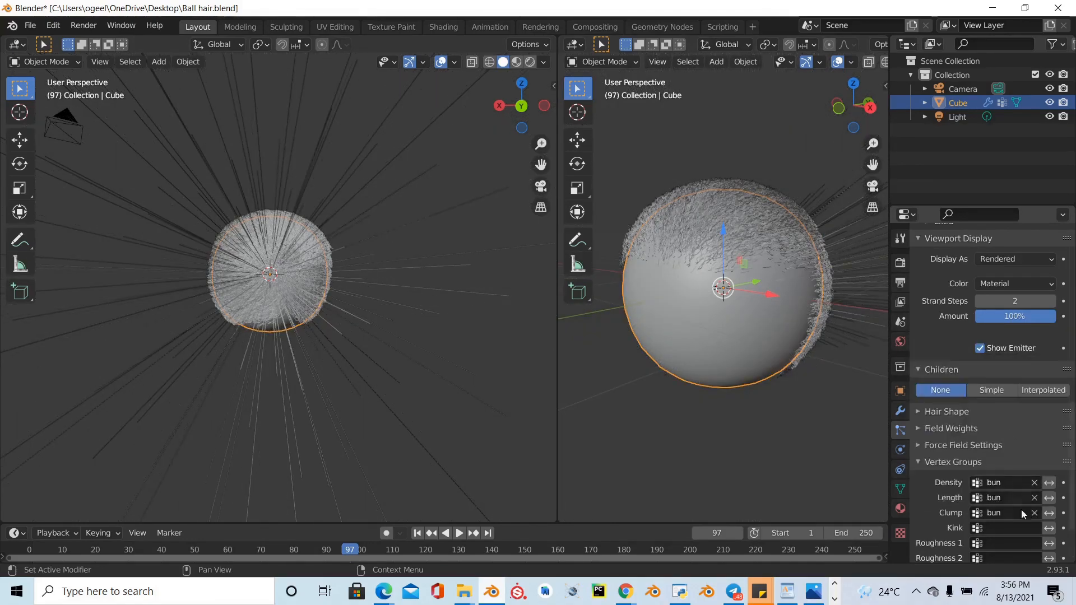
pyautogui.click(1014, 528)
pyautogui.click(986, 395)
pyautogui.scroll(-3, 1006, 514)
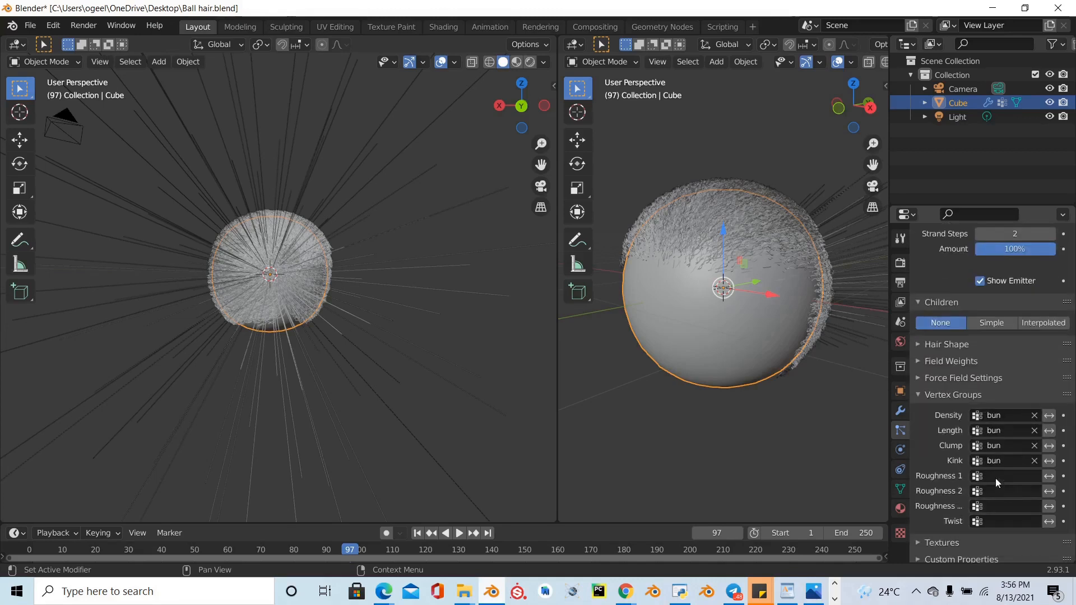
# - Assign the bun vertex group to all three roughness settings and Twist of the new hair system
pyautogui.click(995, 476)
pyautogui.click(987, 343)
pyautogui.click(1017, 493)
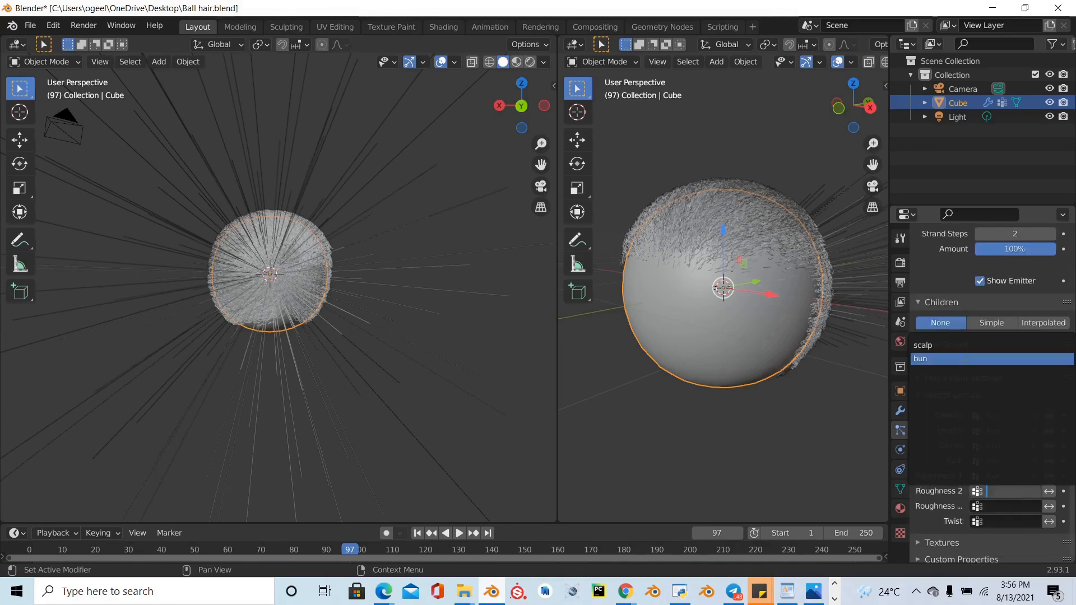
pyautogui.click(986, 359)
pyautogui.click(1005, 506)
pyautogui.click(970, 360)
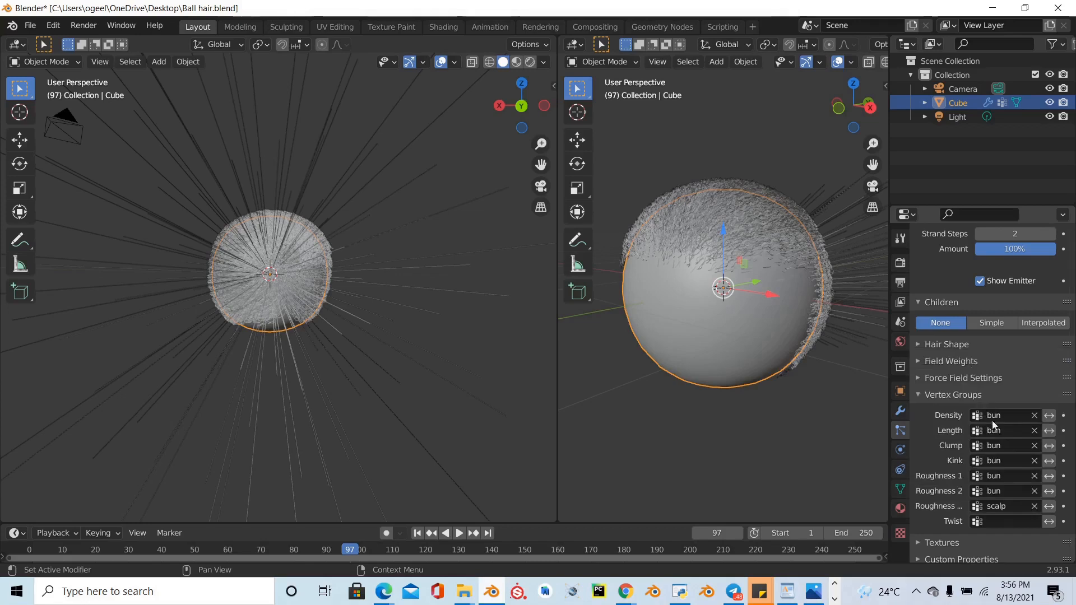
pyautogui.click(1009, 521)
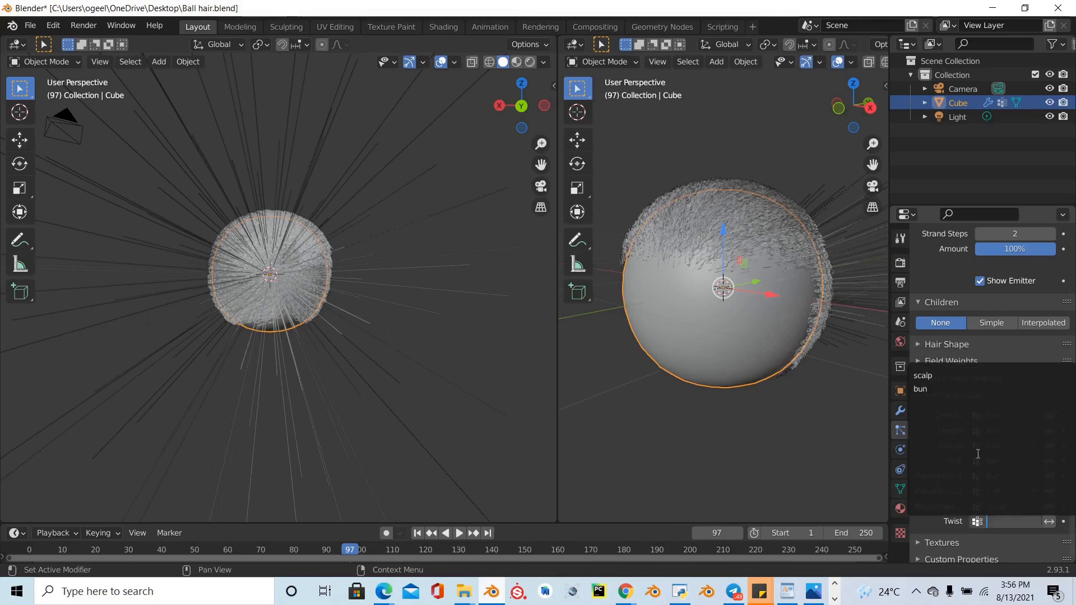
pyautogui.click(952, 388)
pyautogui.click(1003, 506)
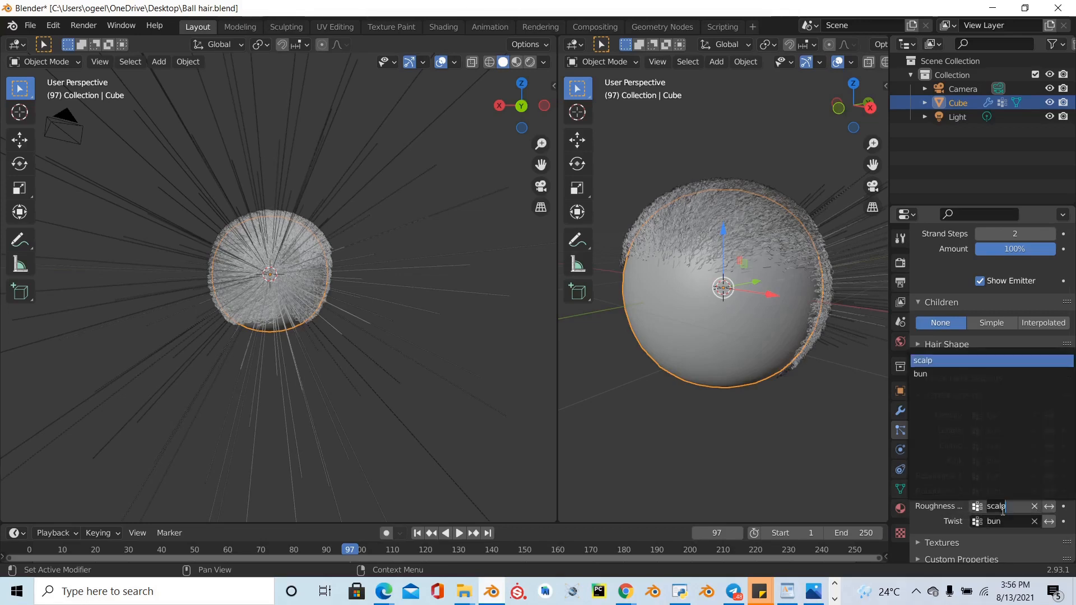
pyautogui.click(960, 376)
# - Set the new hair system's length to 1 m and inspect the hair at the back of the head
pyautogui.scroll(20, 1042, 399)
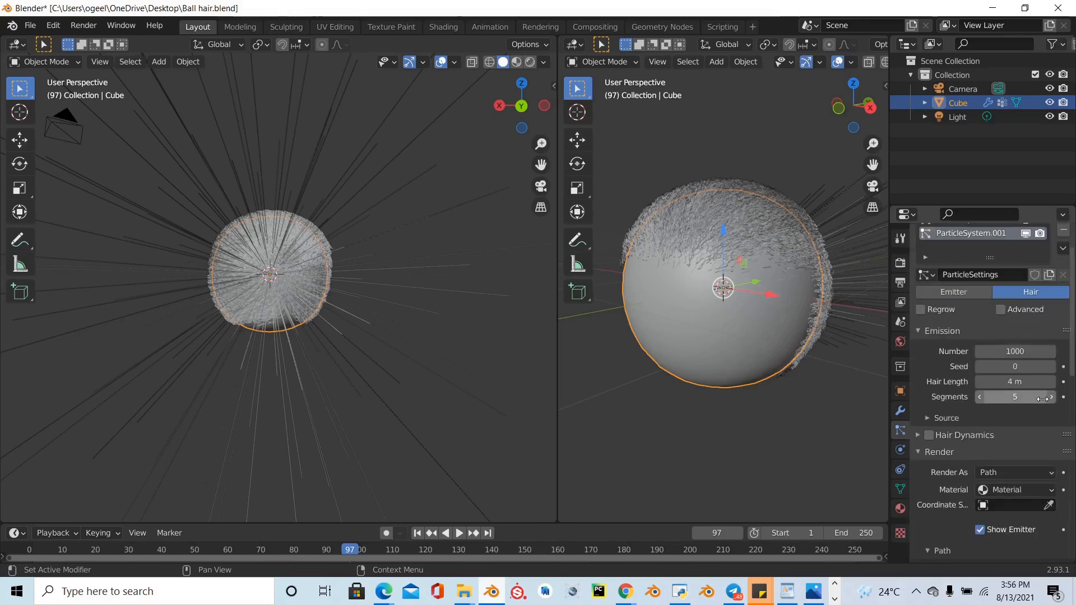
pyautogui.scroll(2, 1039, 394)
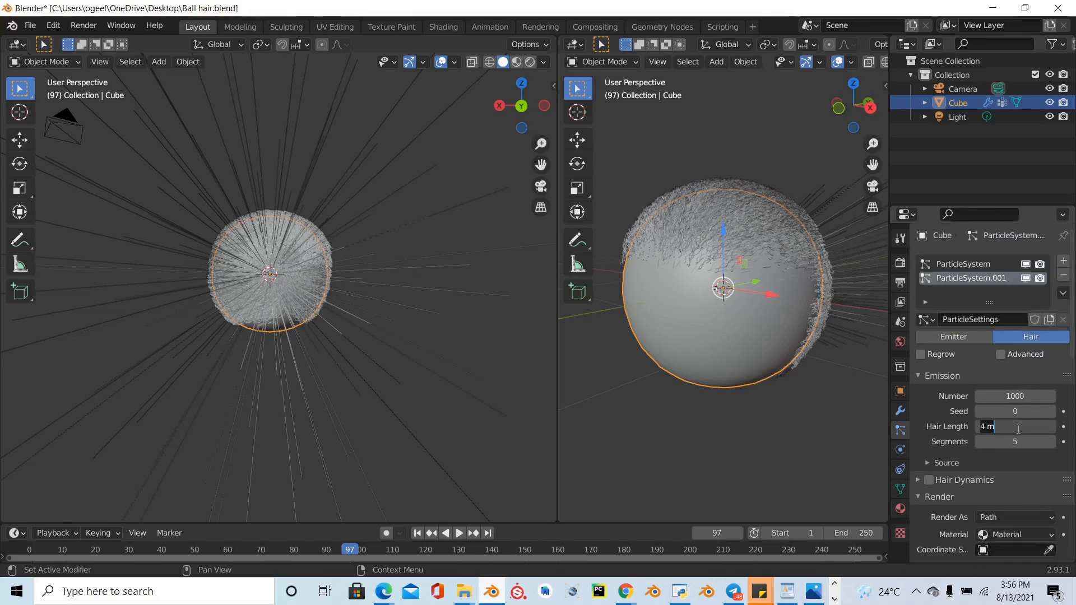
pyautogui.press('Return')
pyautogui.moveTo(522, 107)
pyautogui.mouseDown()
pyautogui.moveTo(639, 128)
pyautogui.moveTo(527, 119)
pyautogui.moveTo(478, 147)
pyautogui.moveTo(608, 117)
pyautogui.moveTo(611, 107)
pyautogui.moveTo(540, 104)
pyautogui.mouseUp()
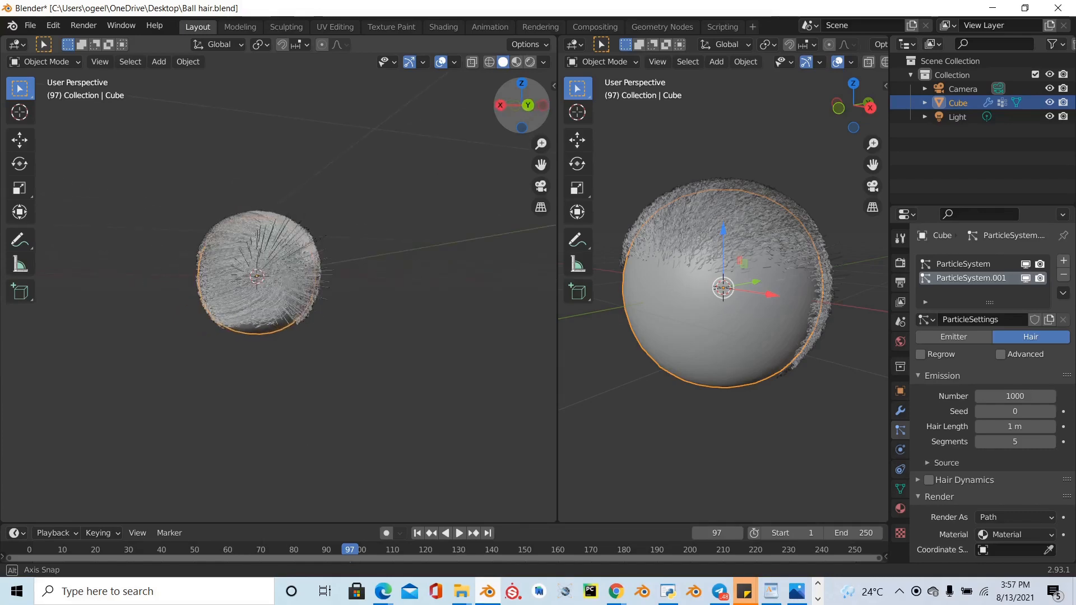
pyautogui.scroll(3, 517, 247)
pyautogui.scroll(4, 516, 247)
pyautogui.scroll(-3, 488, 240)
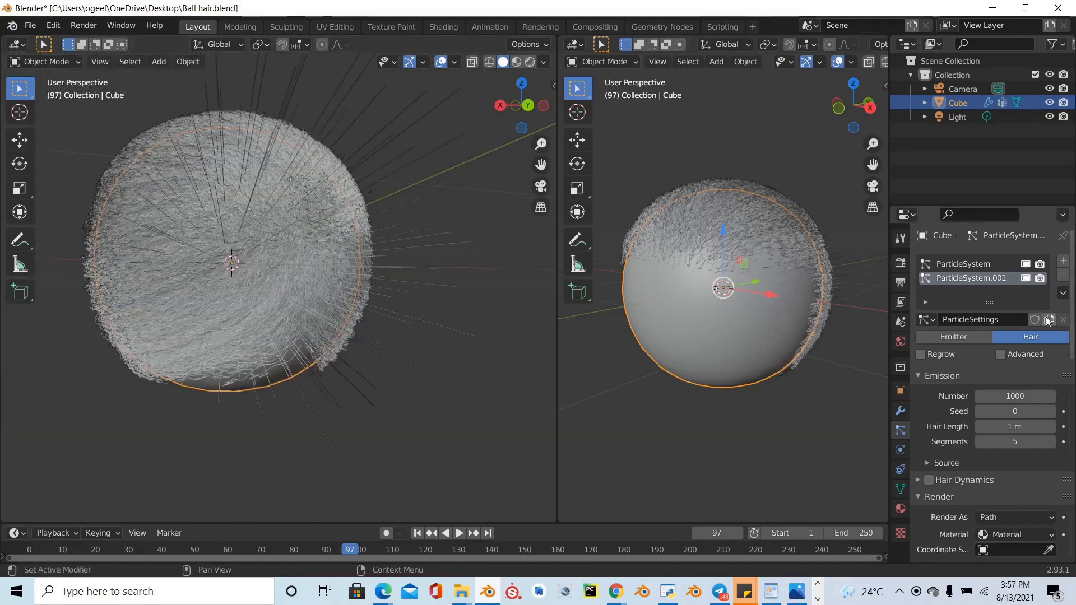
# - Enable B-Spline for the new hair system's render path and set the path steps to 5
pyautogui.scroll(-8, 1054, 453)
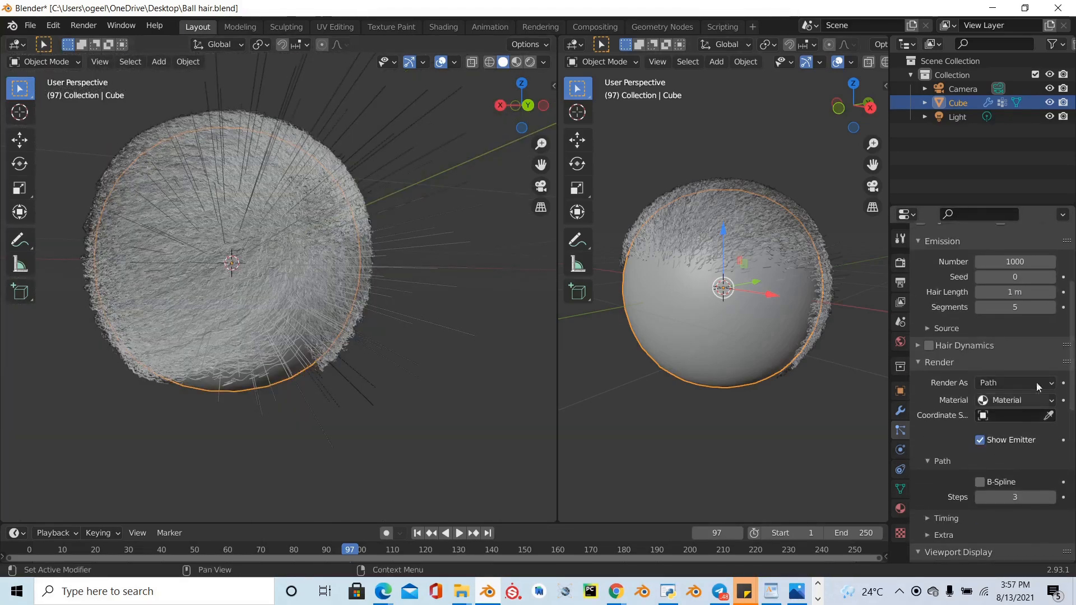
pyautogui.click(981, 392)
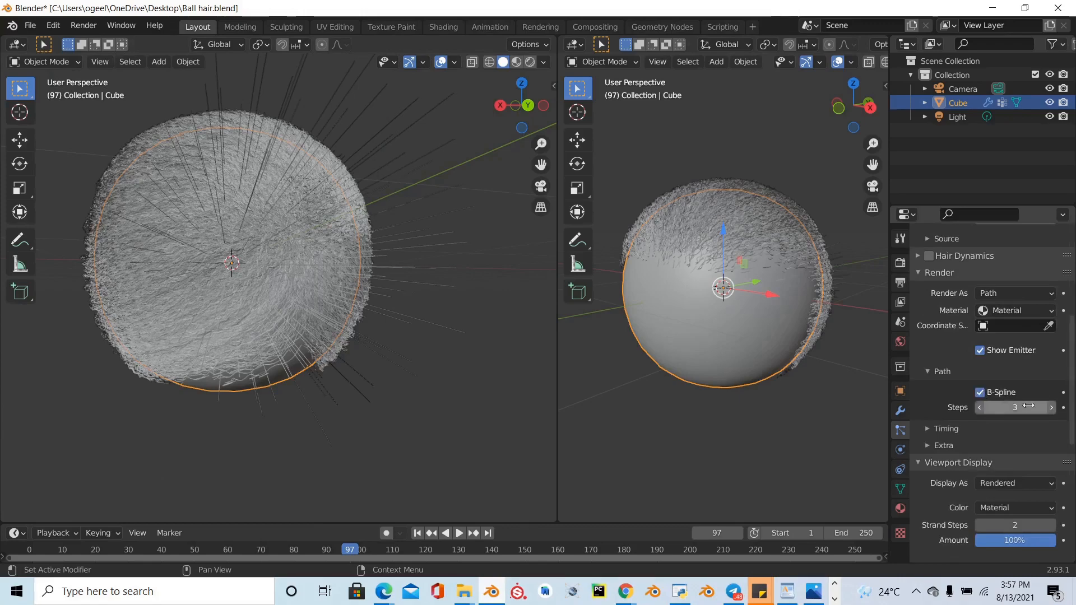
pyautogui.scroll(-5, 1027, 412)
pyautogui.scroll(2, 1033, 353)
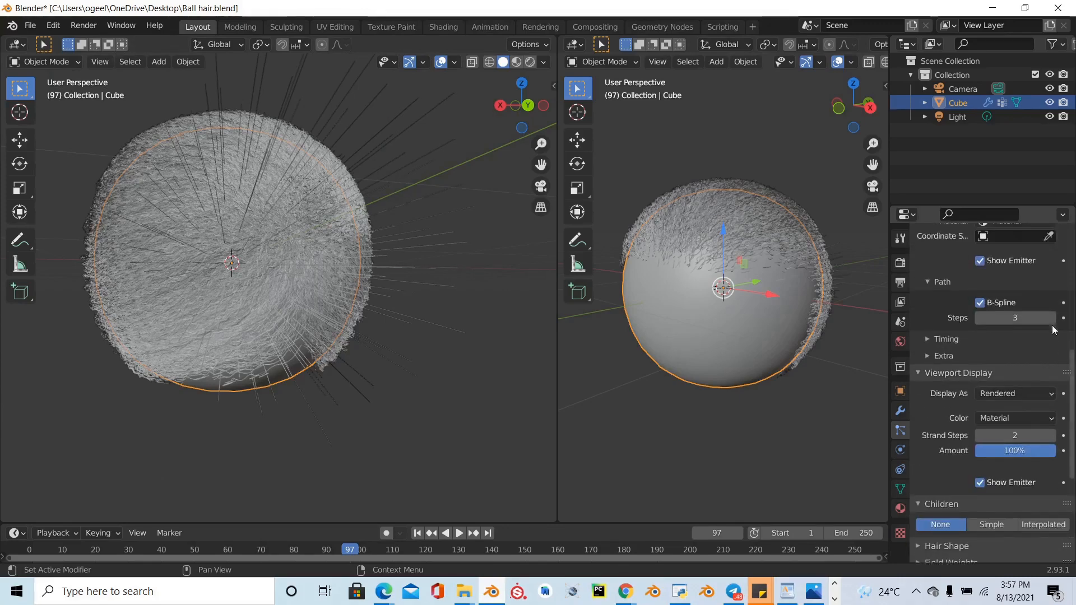
pyautogui.scroll(3, 1056, 357)
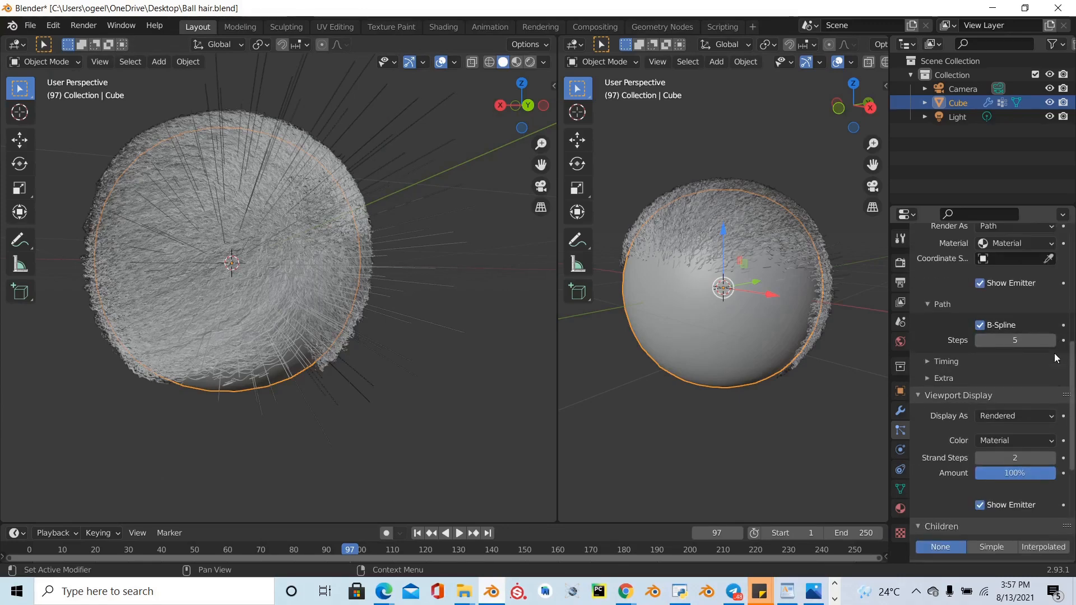
pyautogui.scroll(-3, 1055, 358)
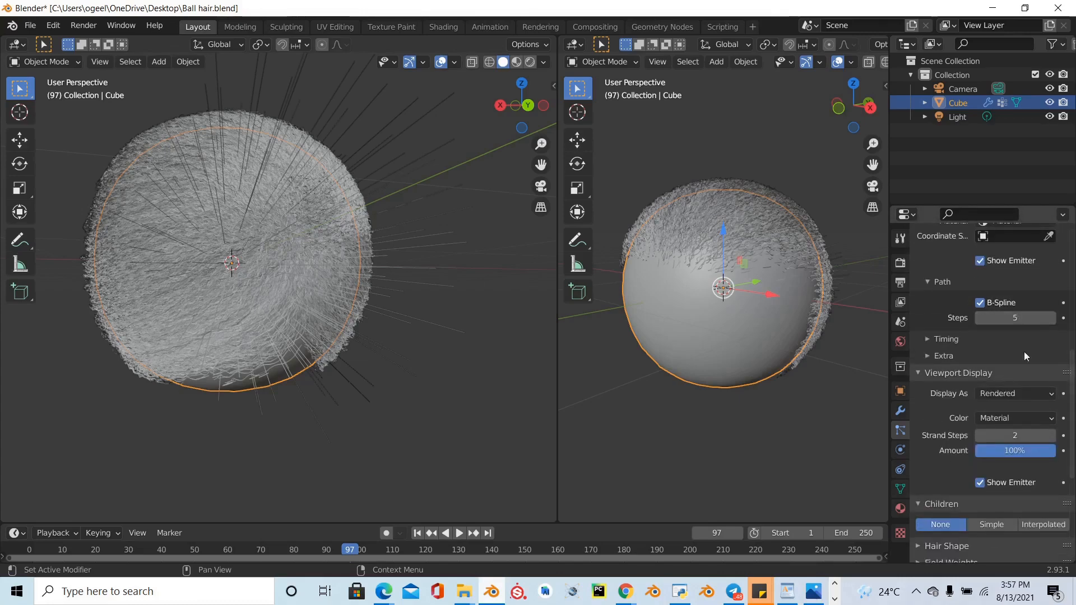
# - Select the base hair's particle system and set its viewport strand steps to 3
pyautogui.scroll(6, 1041, 315)
pyautogui.scroll(5, 1040, 320)
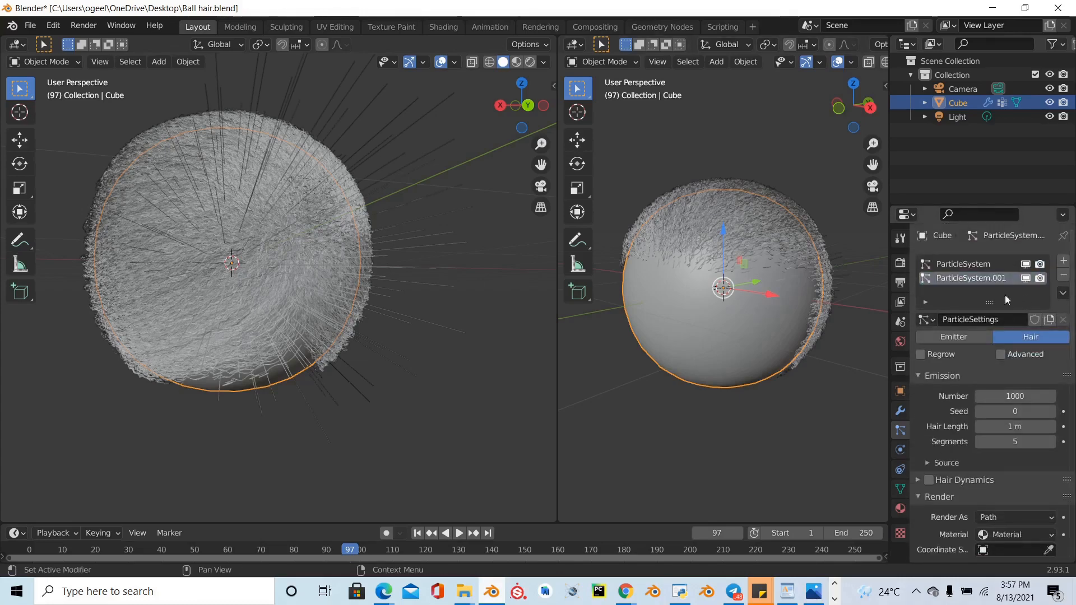
pyautogui.click(972, 262)
pyautogui.scroll(-10, 1017, 354)
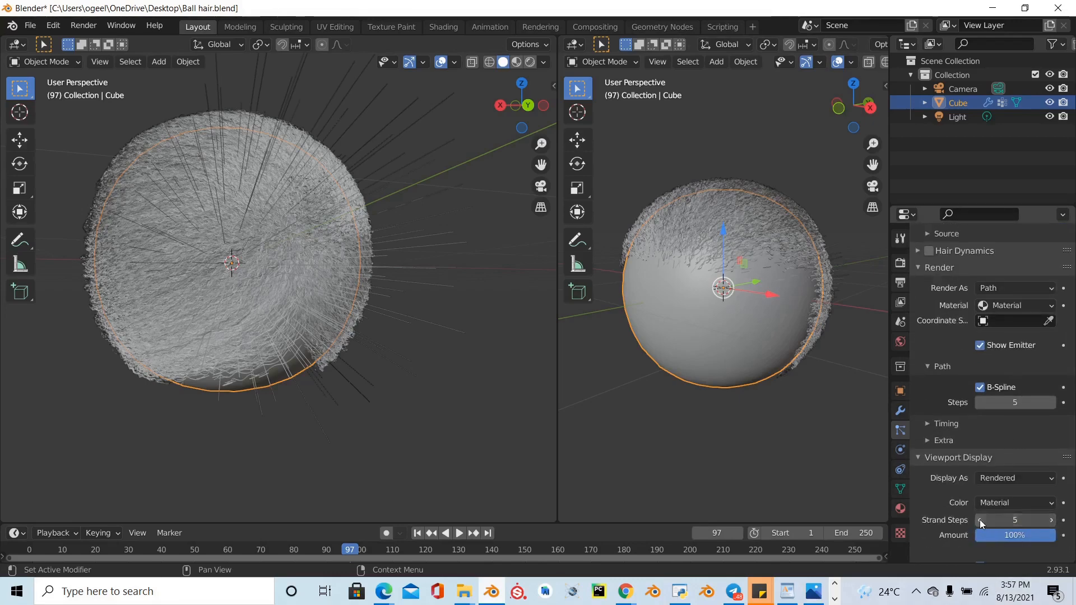
pyautogui.click(980, 520)
pyautogui.click(980, 520)
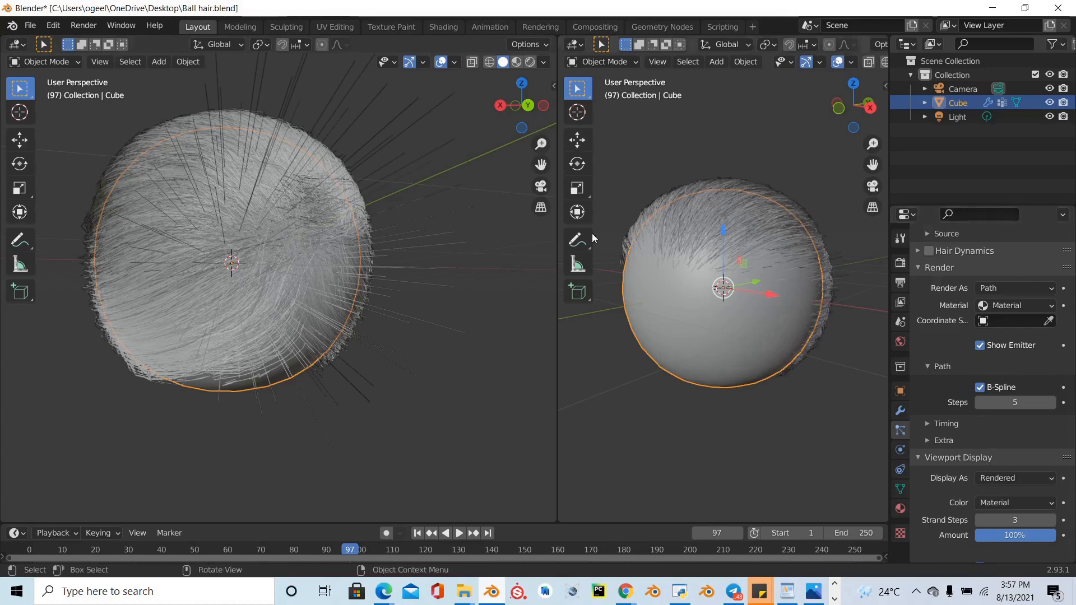
# - Return to the bun's particle system and raise its viewport strand steps to 4
pyautogui.scroll(9, 1009, 316)
pyautogui.scroll(-8, 1009, 347)
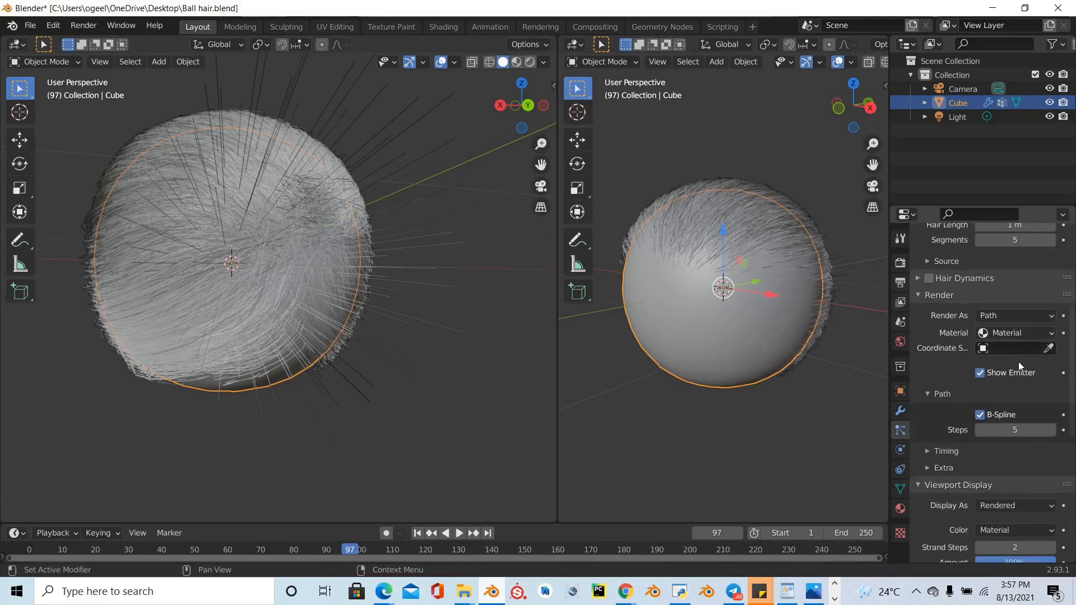
pyautogui.scroll(-7, 1018, 362)
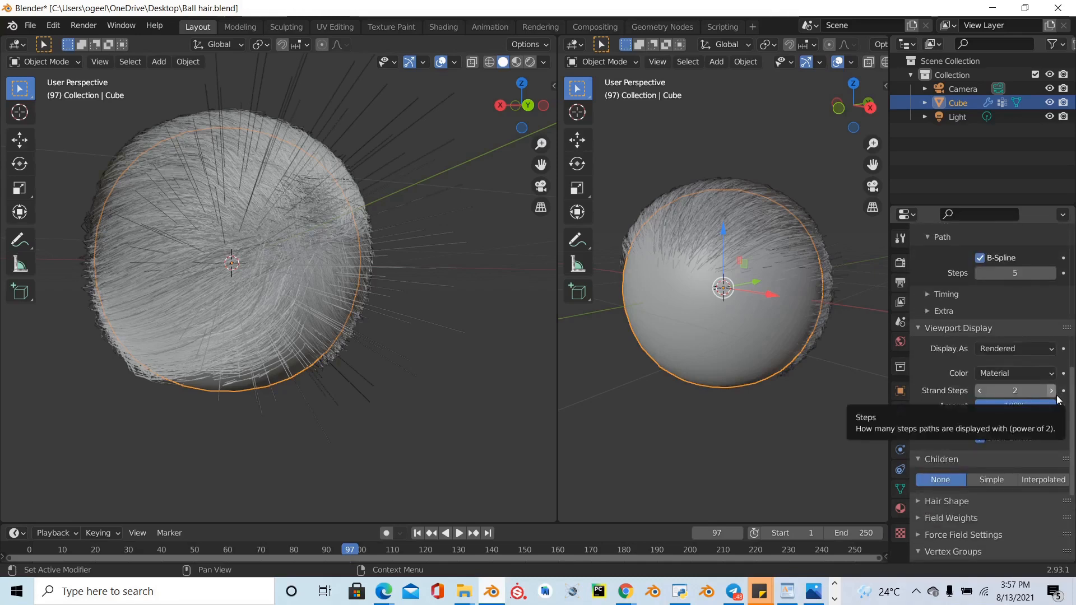
pyautogui.click(1057, 397)
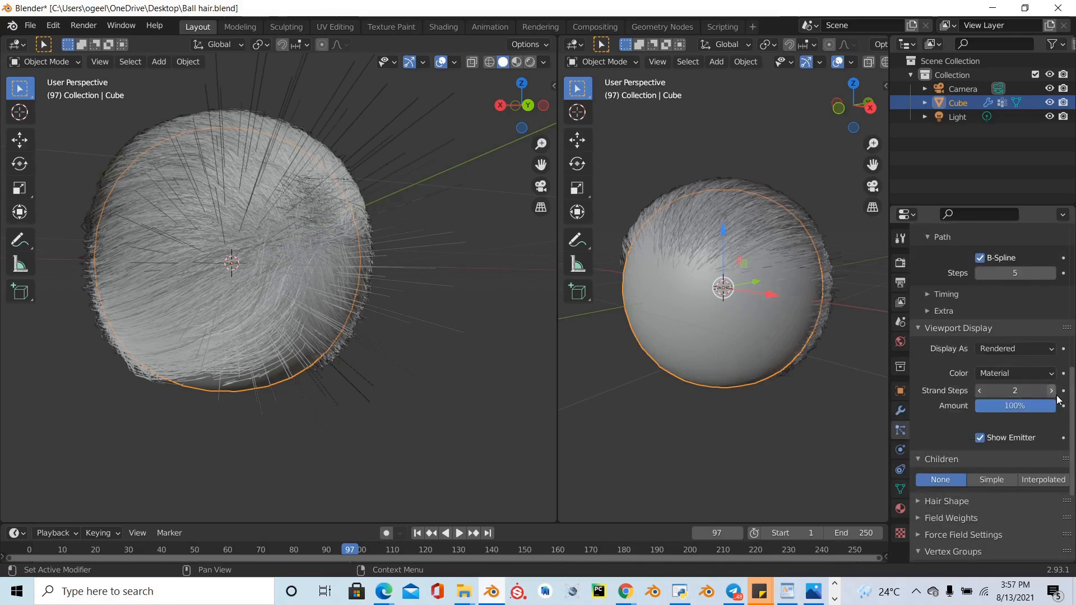
pyautogui.click(1057, 398)
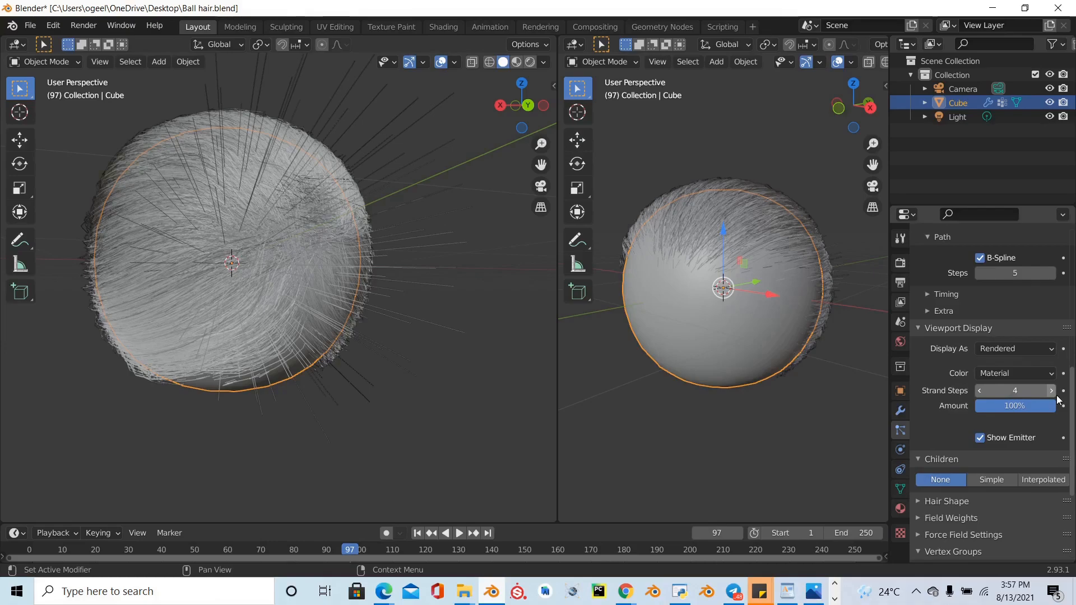
pyautogui.moveTo(520, 112); pyautogui.dragTo(572, 138)
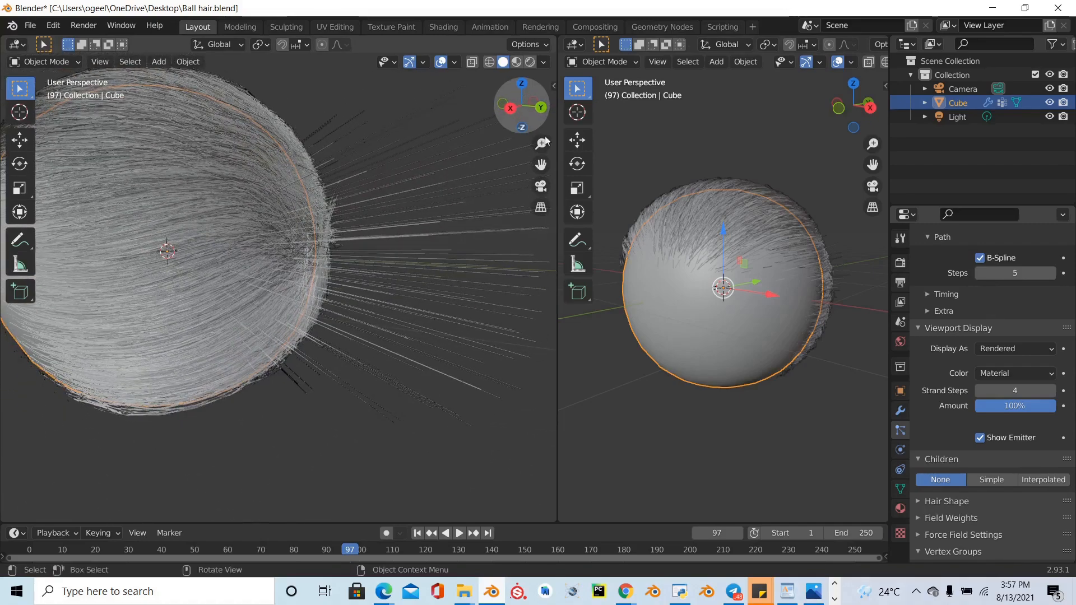
# - Give the bun hair simple children and inspect the tuft from several angles
pyautogui.click(991, 480)
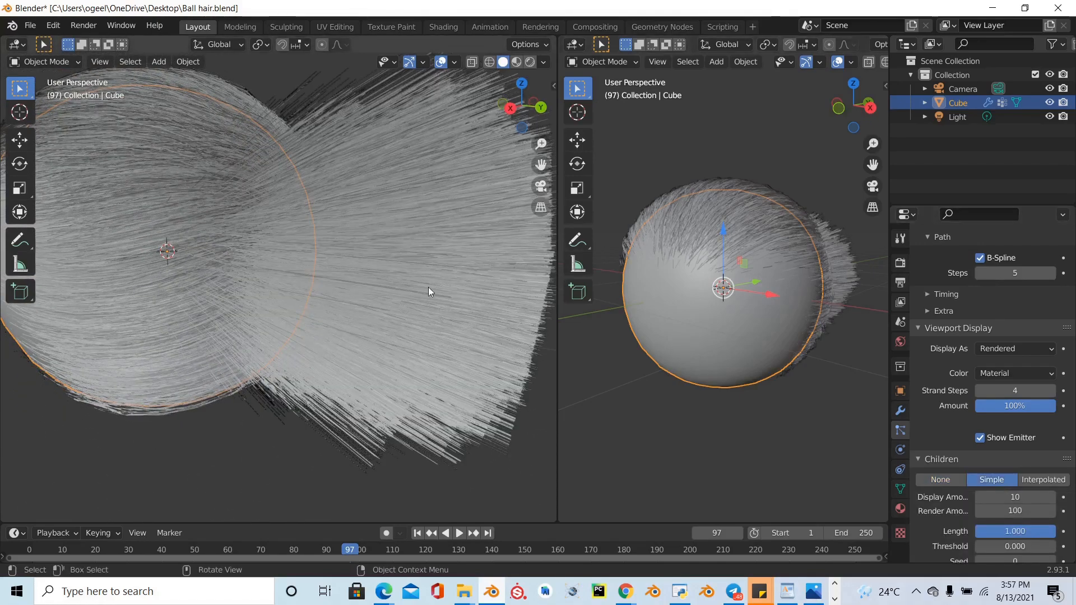
pyautogui.scroll(-2, 428, 287)
pyautogui.moveTo(527, 99); pyautogui.dragTo(345, 113)
pyautogui.moveTo(429, 193); pyautogui.dragTo(641, 198)
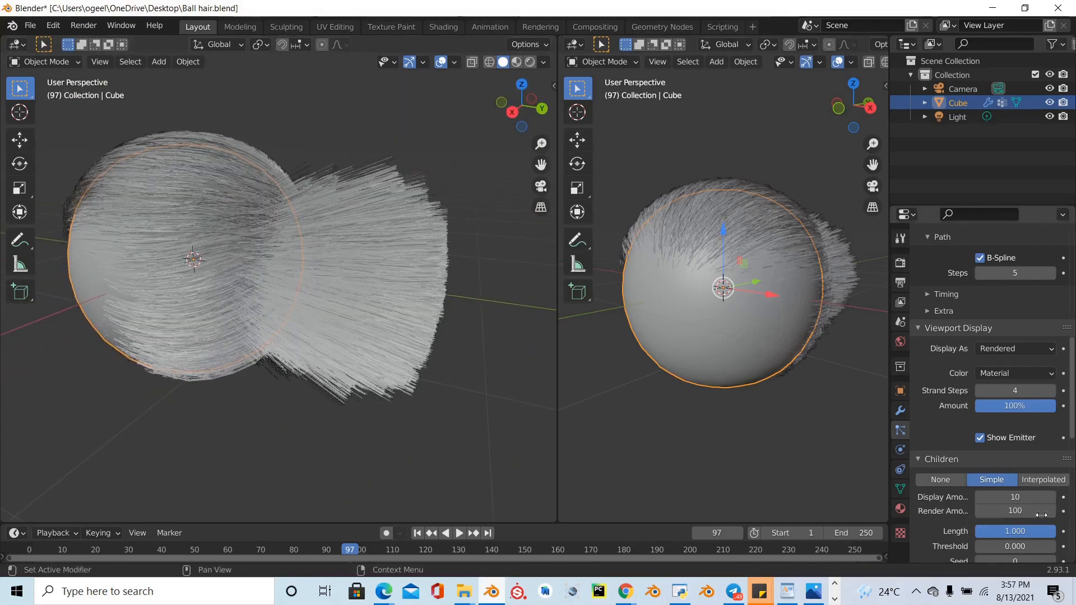
# - Set the bun hair children's render amount to 20 and save the file
pyautogui.scroll(-10, 1040, 516)
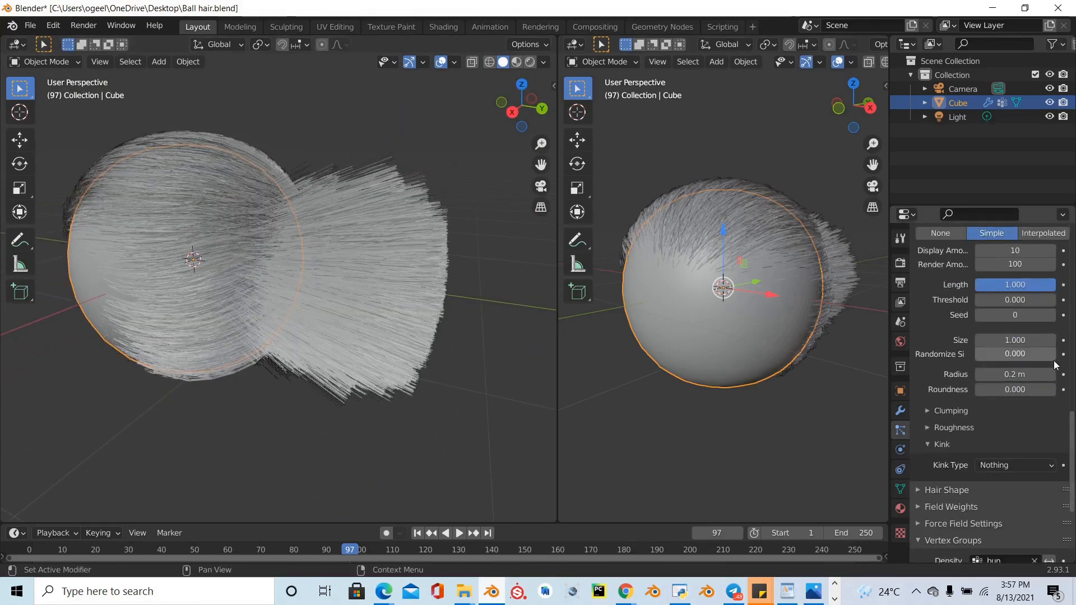
pyautogui.scroll(4, 1054, 365)
pyautogui.click(1030, 355)
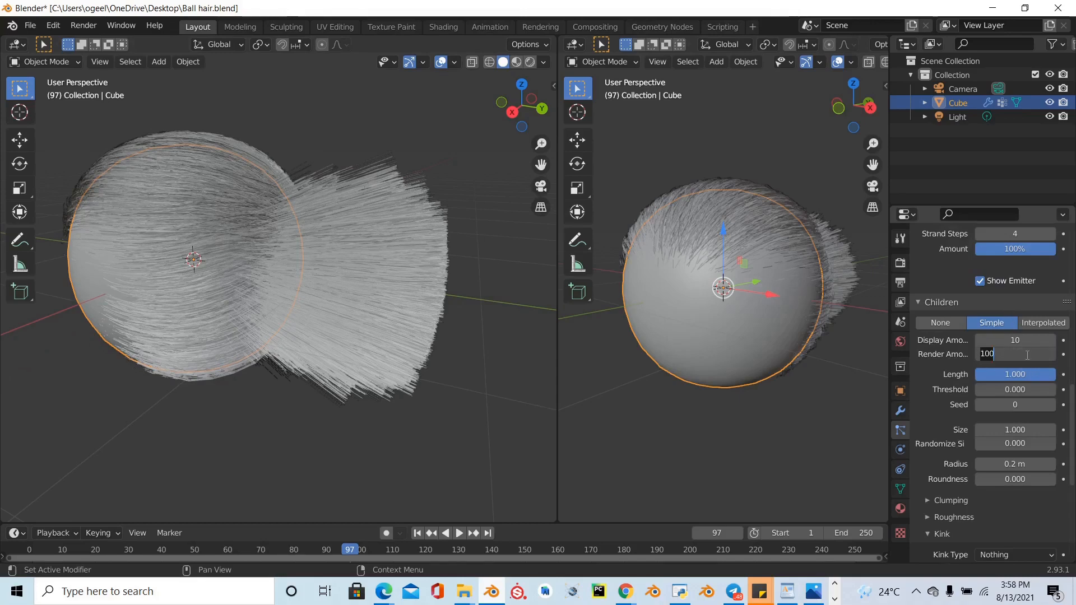
pyautogui.write('20')
pyautogui.press('Return')
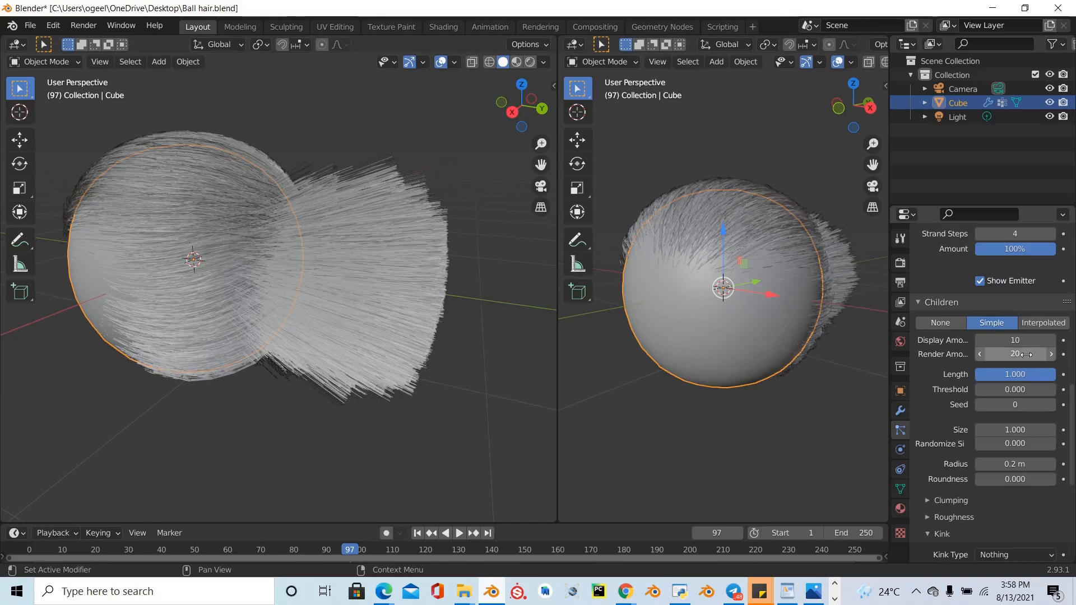
pyautogui.scroll(1, 1030, 361)
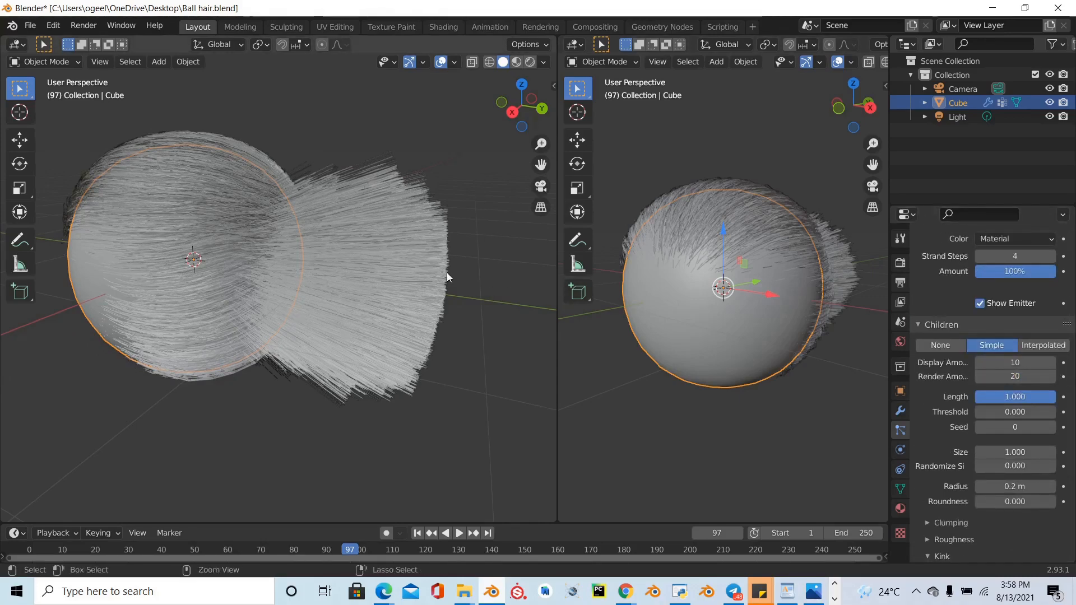
pyautogui.hotkey('ctrl', 's')
# - Apply a Curl kink to the bun hair with amplitude 0.01 m and frequency 40
pyautogui.scroll(-1, 1044, 497)
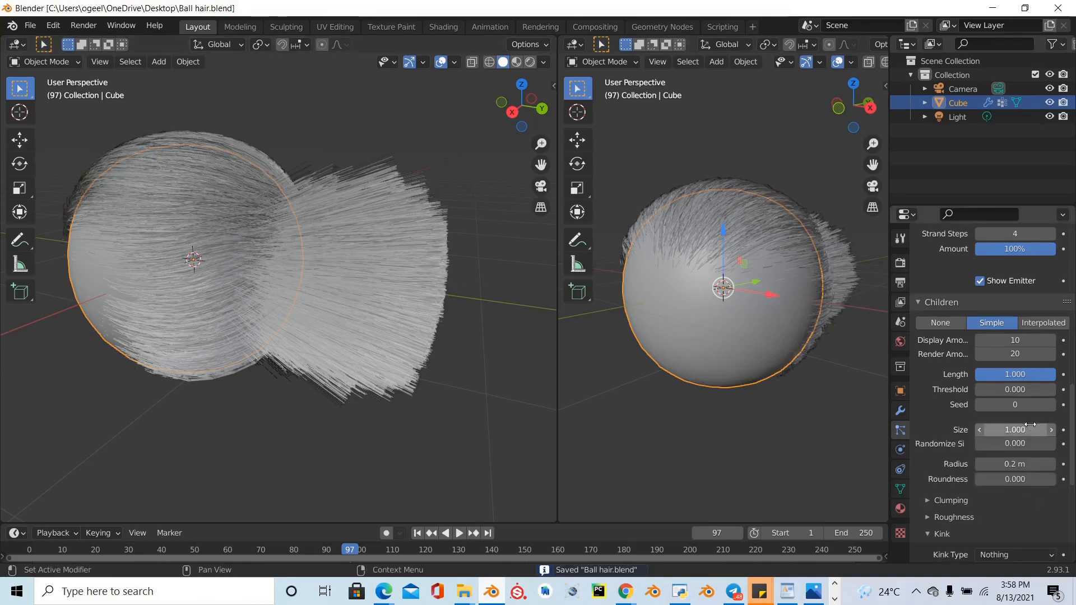
pyautogui.moveTo(1030, 421); pyautogui.dragTo(1031, 428)
pyautogui.press('Escape')
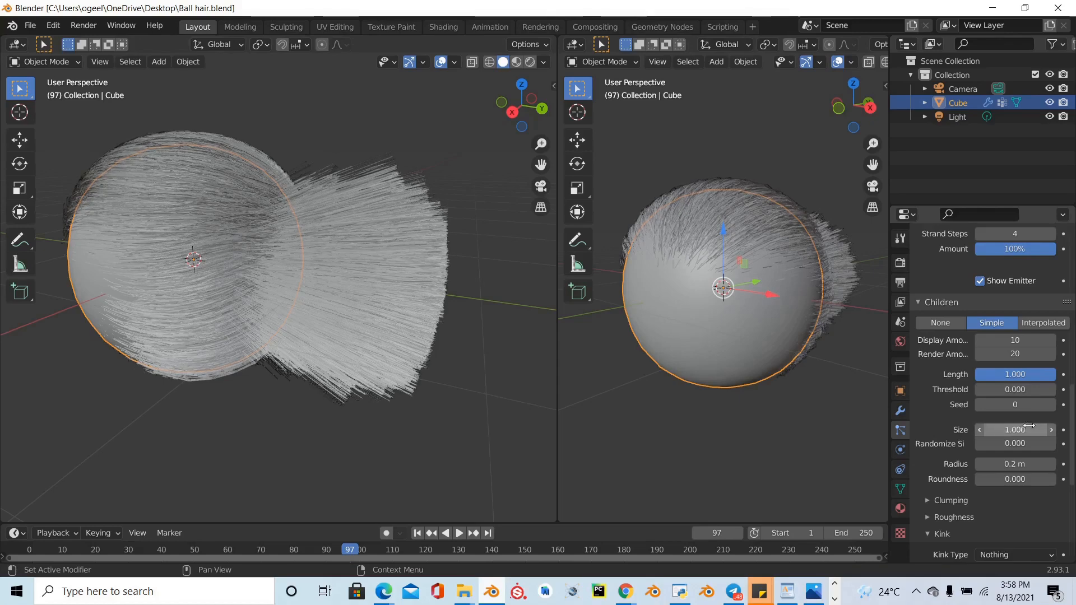
pyautogui.scroll(2, 997, 413)
pyautogui.scroll(-6, 996, 412)
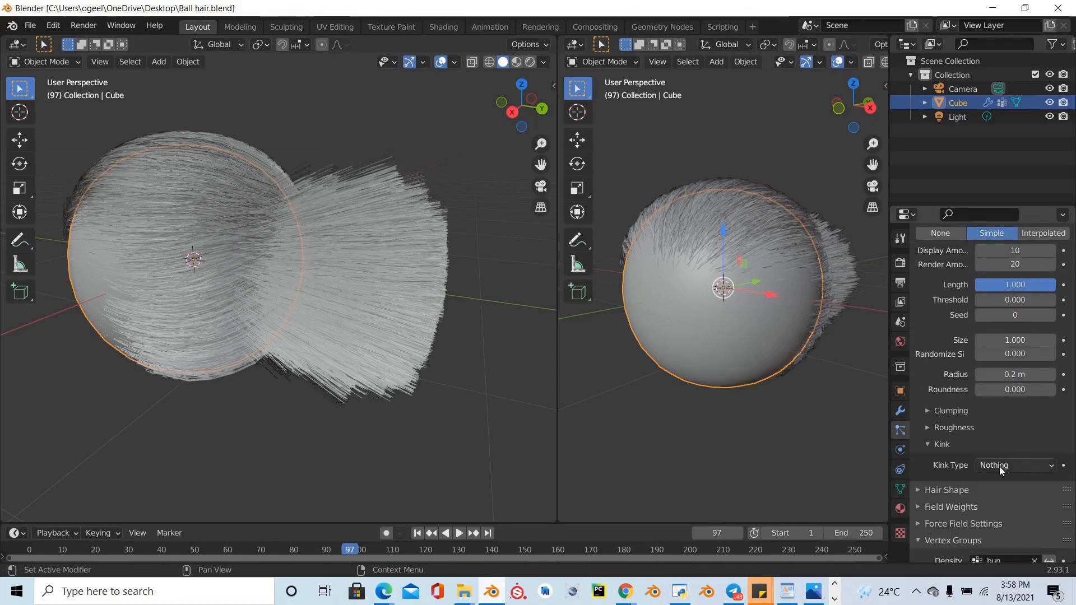
pyautogui.click(999, 466)
pyautogui.click(1001, 431)
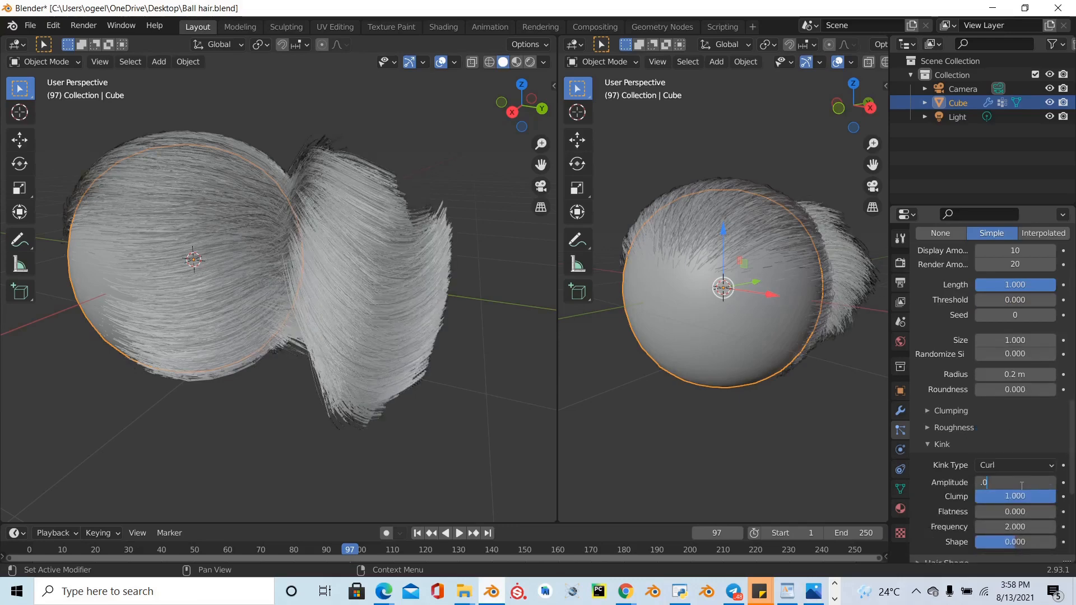
pyautogui.write('1')
pyautogui.press('Return')
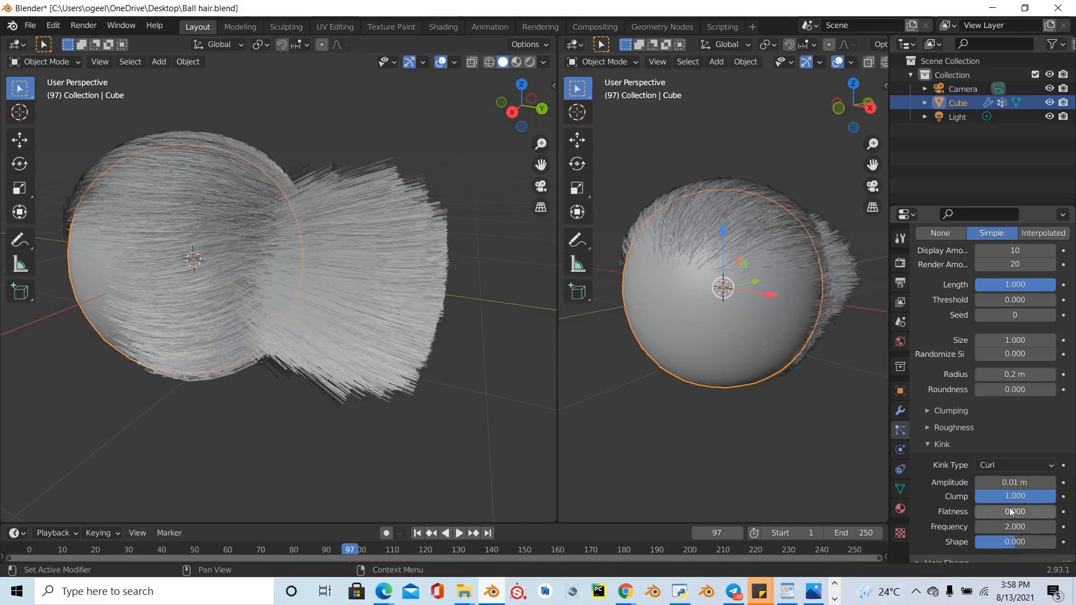
pyautogui.click(1023, 527)
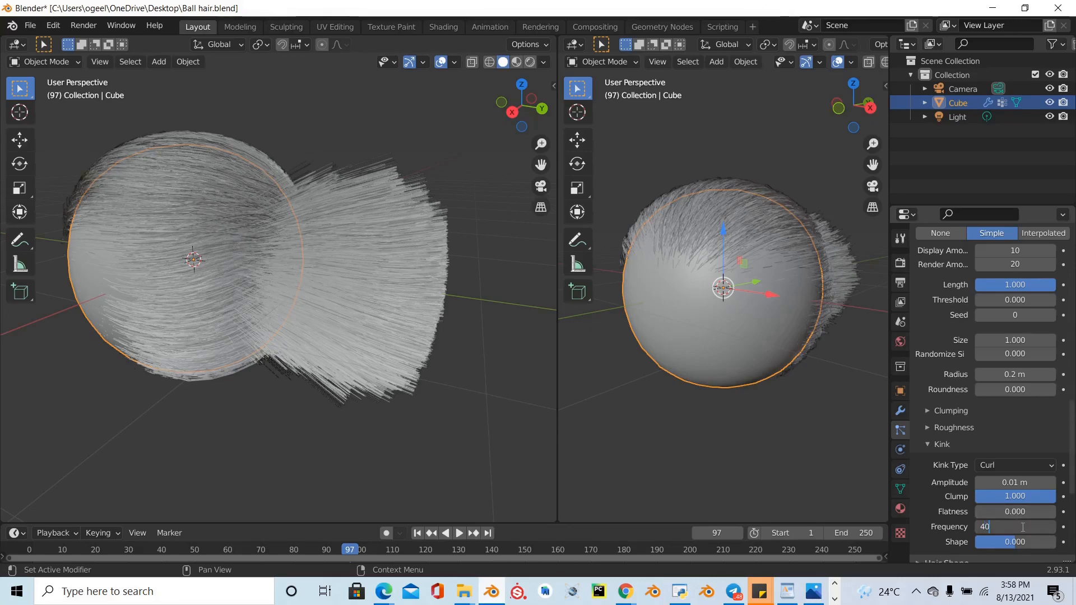
pyautogui.press('Return')
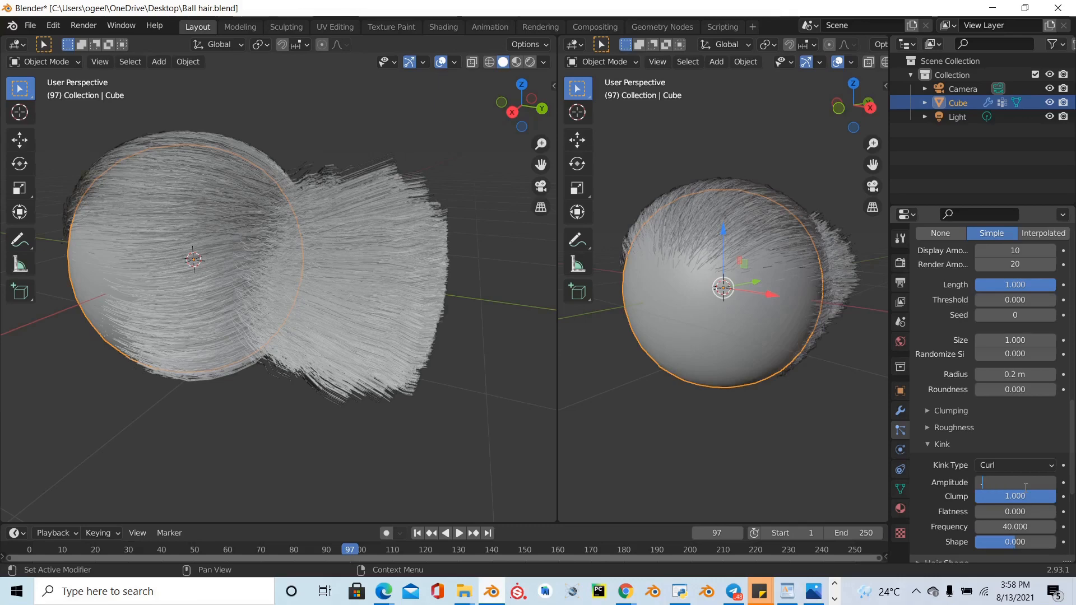
# - Set the bun hair curl's amplitude to 0.05 m
pyautogui.click(1025, 486)
pyautogui.write('.05')
pyautogui.press('Return')
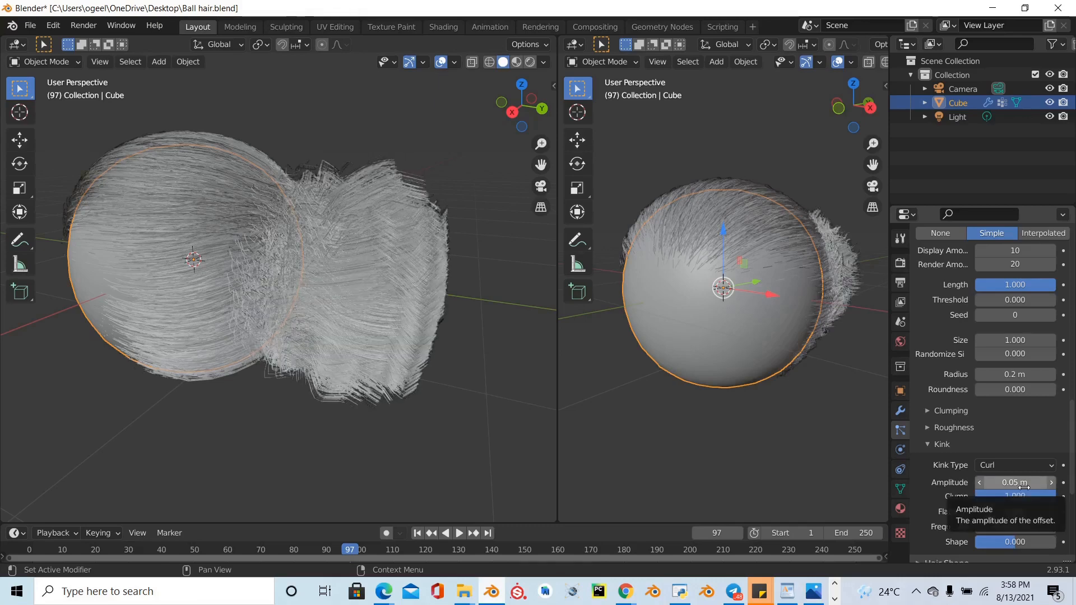
# - Raise the bun hair's viewport strand steps to 6 and inspect the curled strands
pyautogui.scroll(10, 1050, 434)
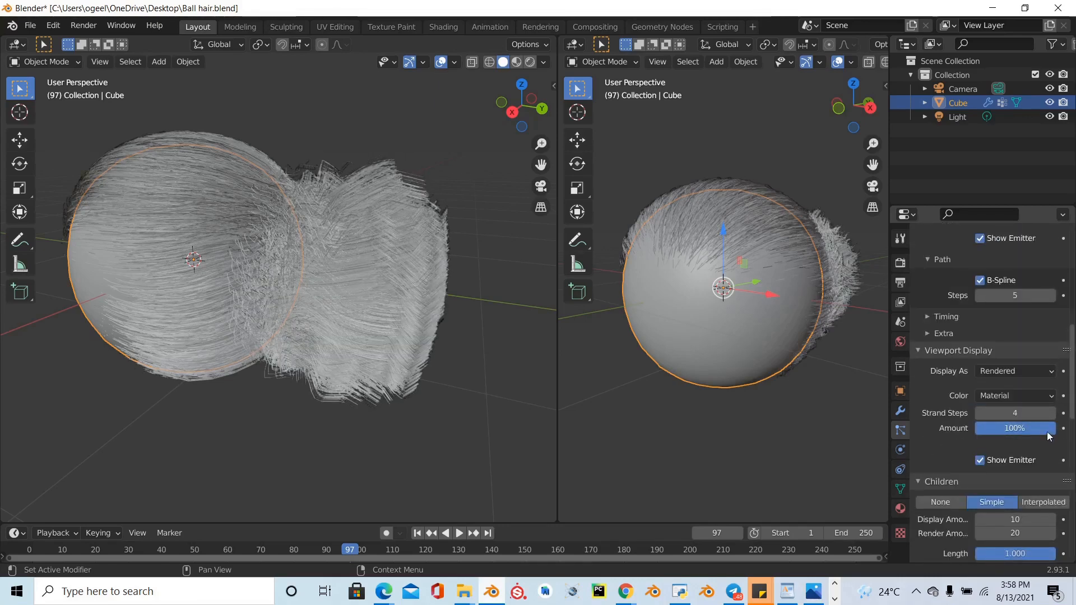
pyautogui.click(1051, 413)
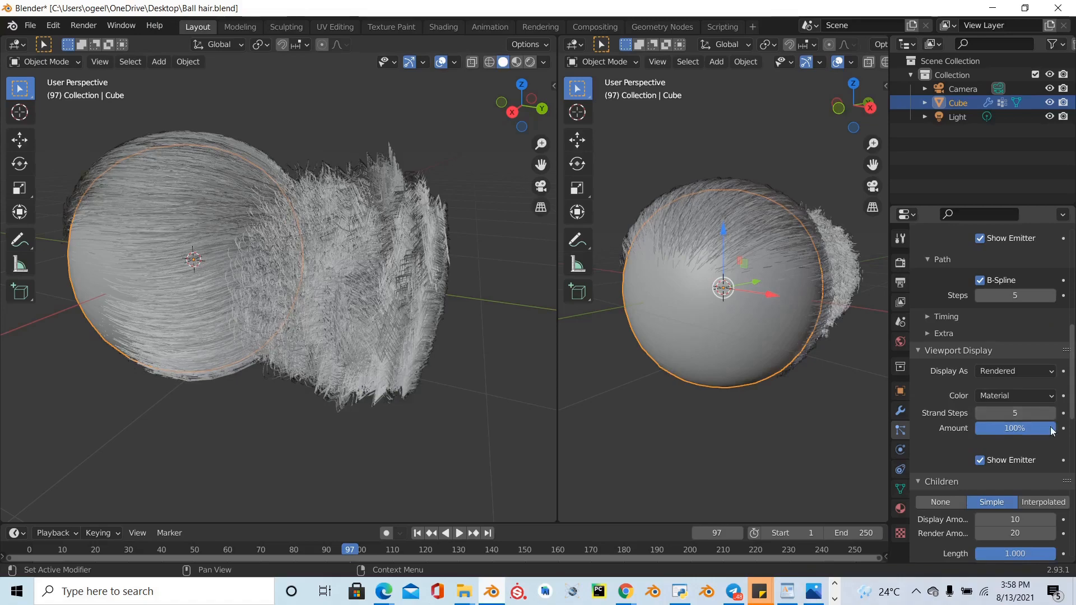
pyautogui.click(1050, 413)
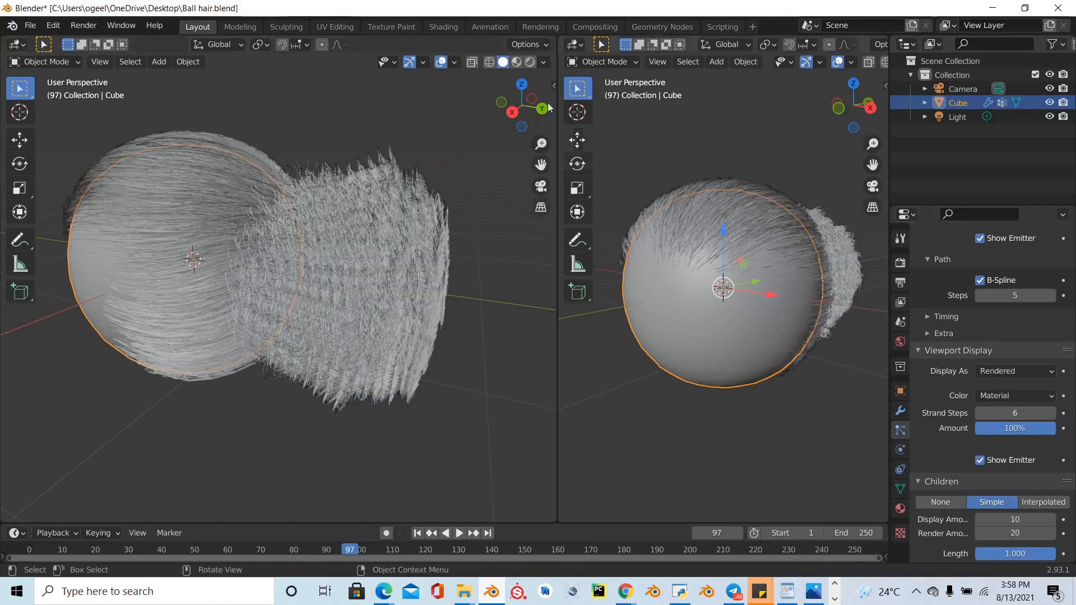
pyautogui.moveTo(518, 107); pyautogui.dragTo(409, 123)
# - Set the bun hair's render path timing to End 0.788 and Random 0.774
pyautogui.scroll(4, 1008, 459)
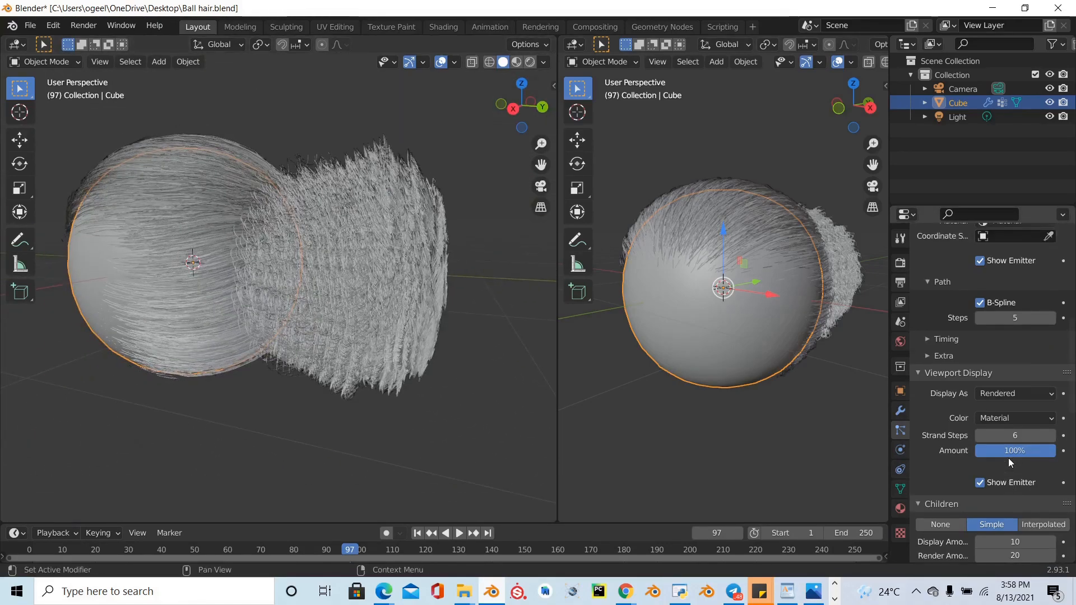
pyautogui.click(947, 405)
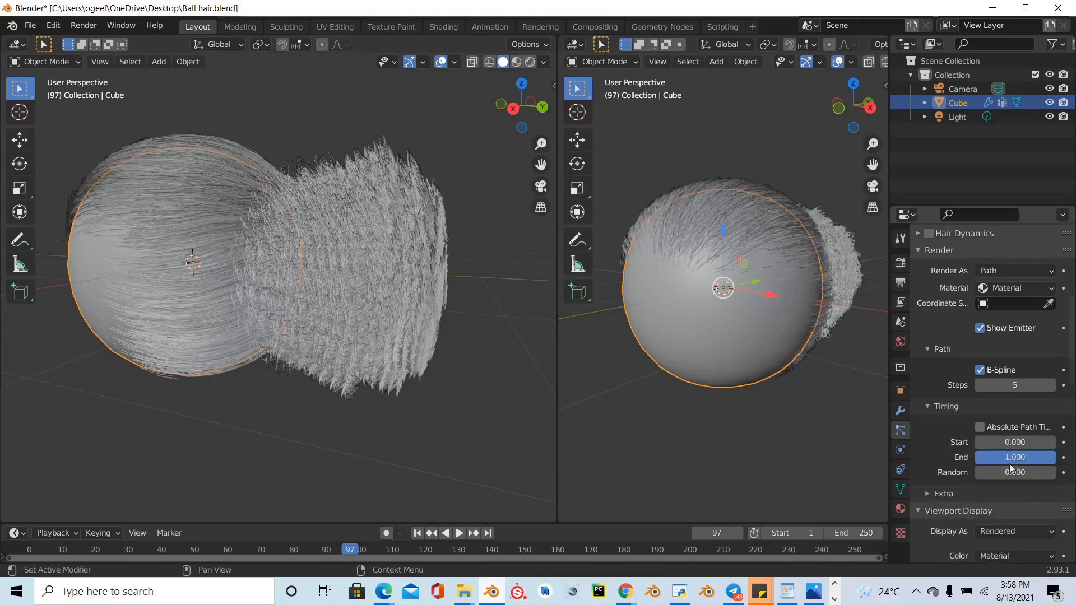
pyautogui.moveTo(1015, 457); pyautogui.dragTo(980, 457)
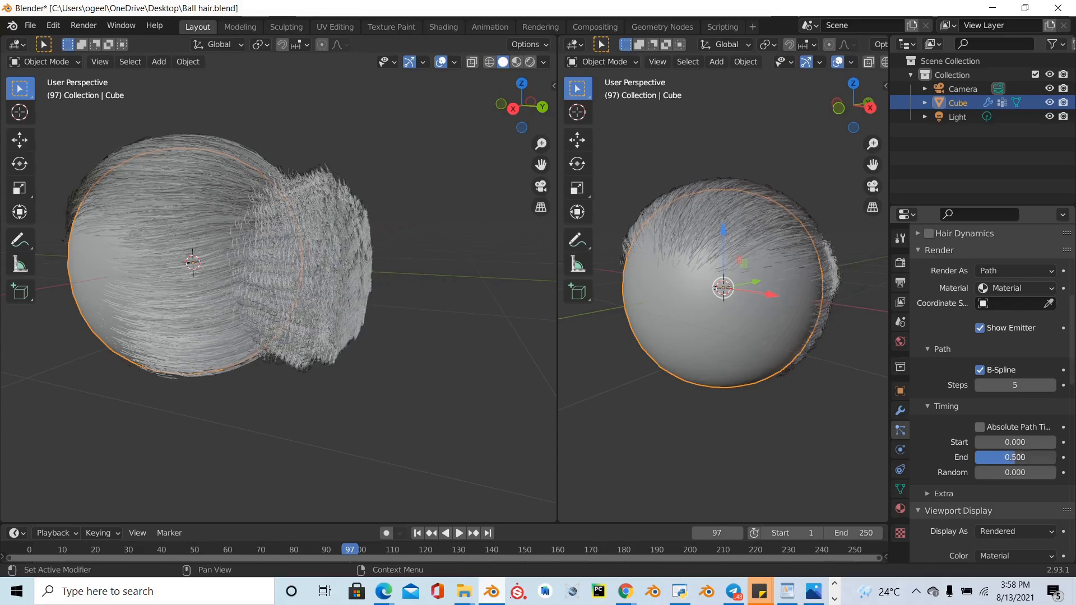
pyautogui.moveTo(511, 104); pyautogui.dragTo(519, 106)
pyautogui.moveTo(1015, 472)
pyautogui.mouseDown()
pyautogui.moveTo(1053, 472)
pyautogui.moveTo(1020, 456)
pyautogui.moveTo(1032, 454)
pyautogui.moveTo(1029, 472)
pyautogui.moveTo(1018, 472)
pyautogui.mouseUp()
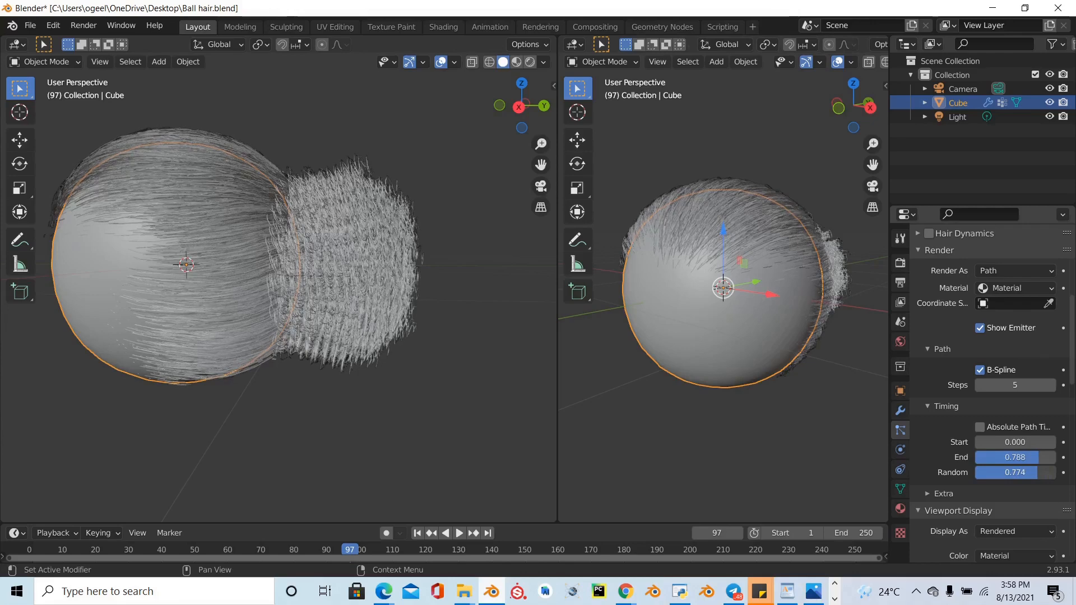
# - Reduce the bun hair curl's amplitude to 0.01 m and inspect the bun from the side
pyautogui.scroll(-15, 1040, 472)
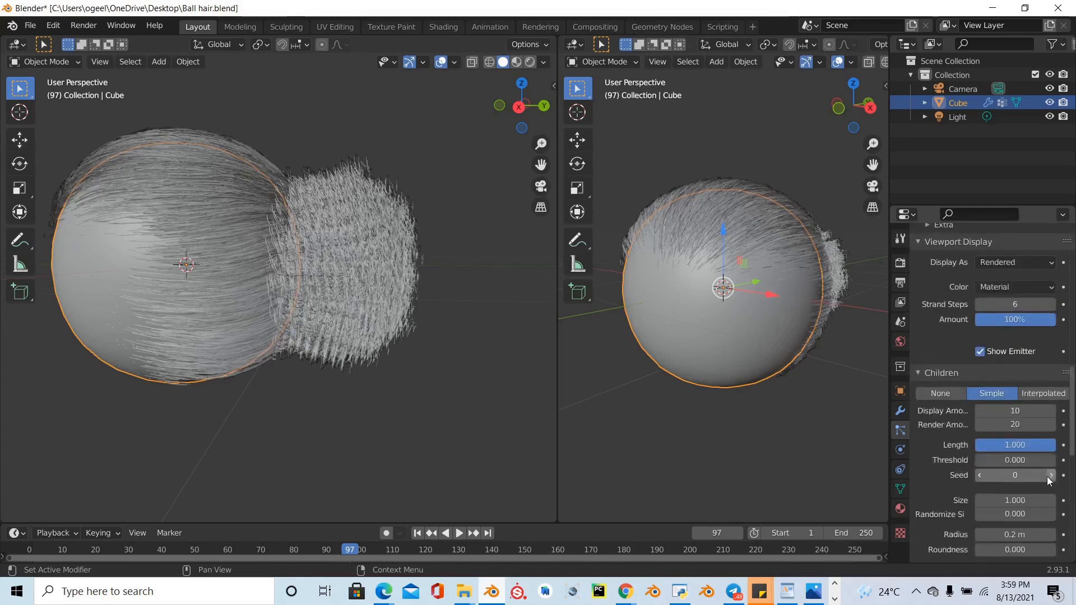
pyautogui.scroll(-7, 1018, 384)
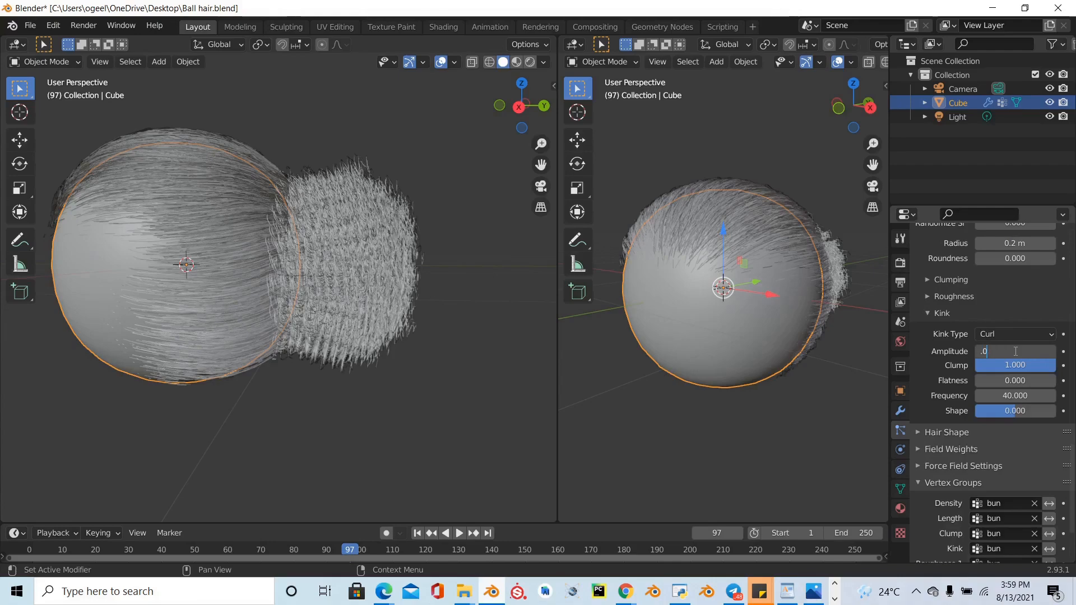
pyautogui.press('Return')
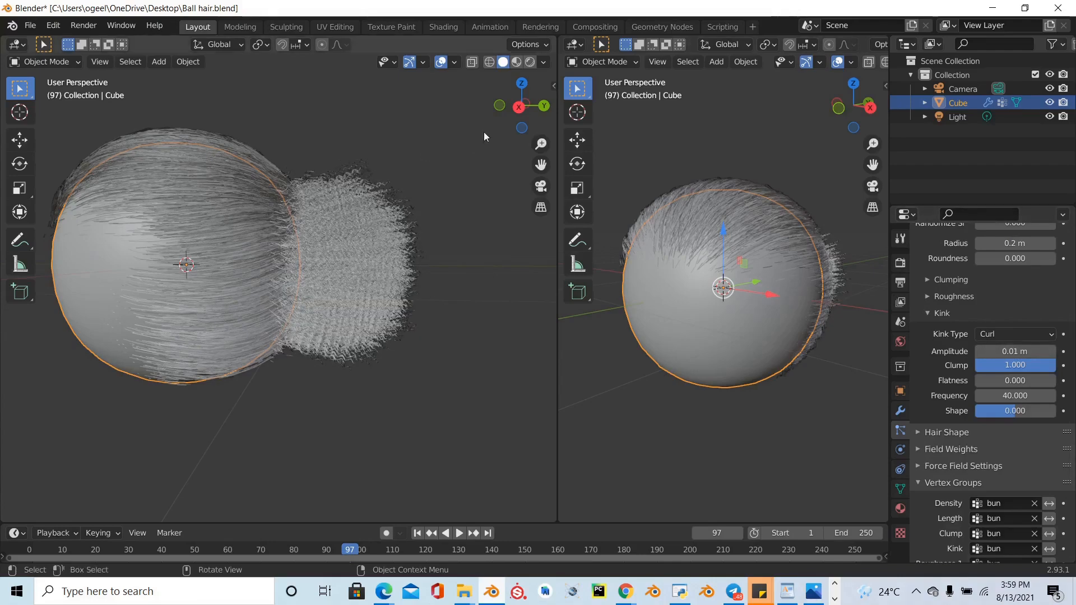
pyautogui.moveTo(514, 114); pyautogui.dragTo(558, 120)
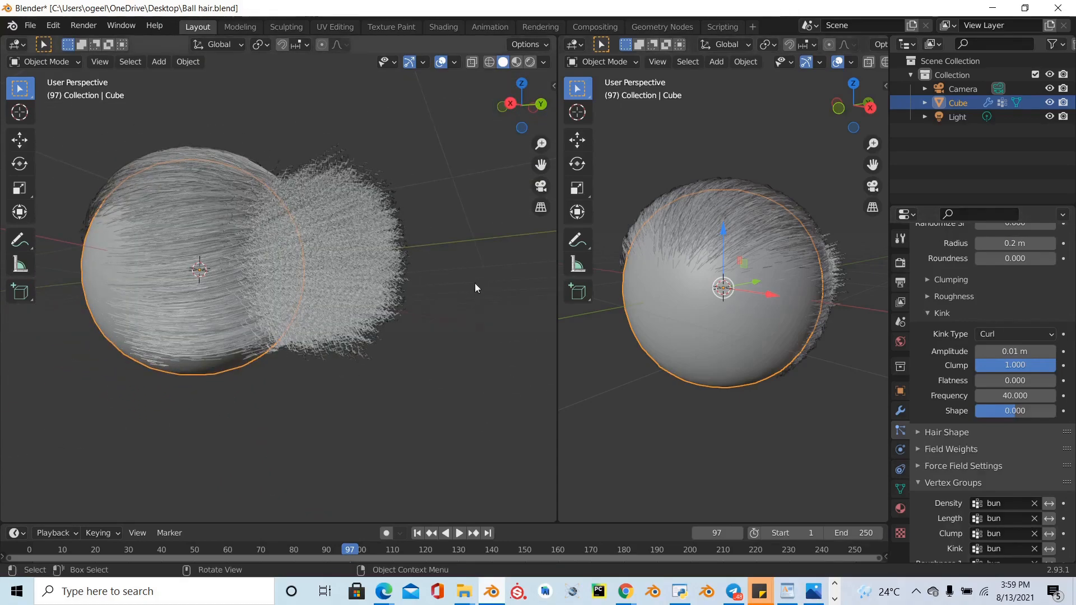
pyautogui.scroll(4, 475, 284)
pyautogui.scroll(-4, 481, 291)
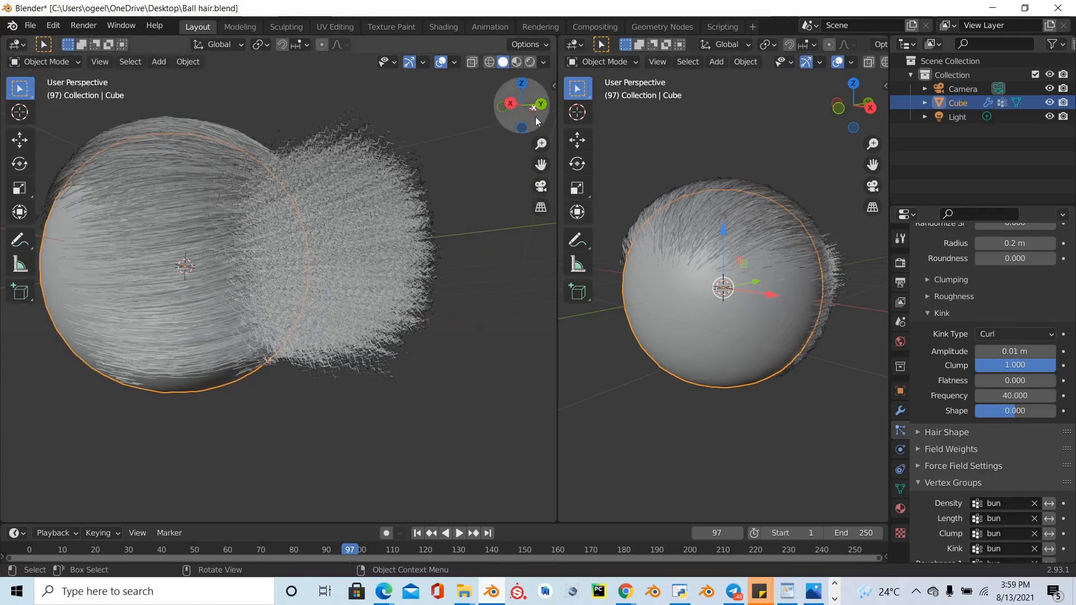
pyautogui.moveTo(522, 107); pyautogui.dragTo(532, 108)
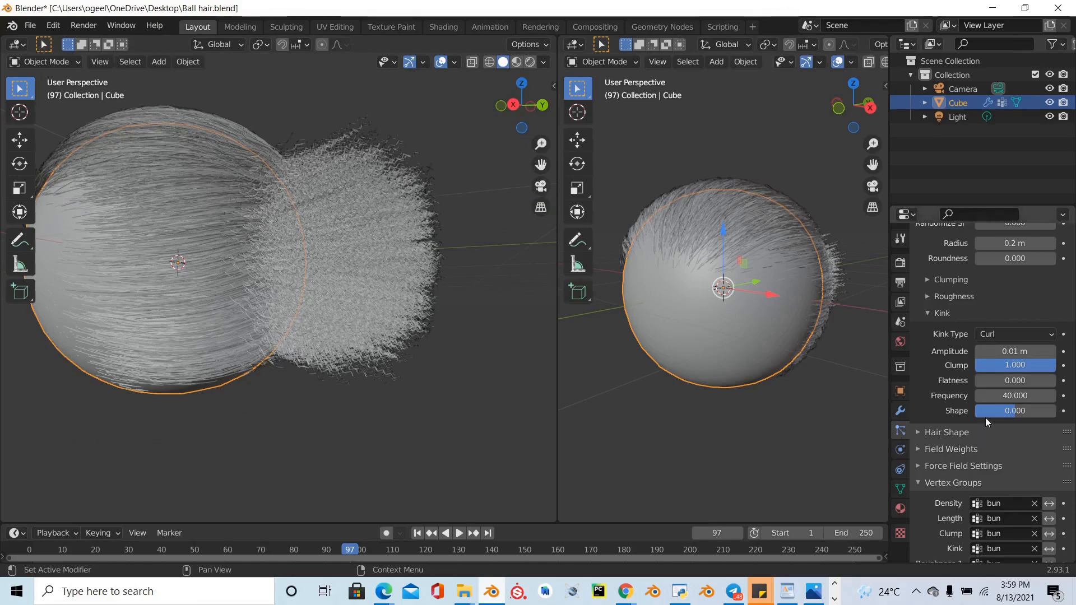
# - Try a roughness size of 1.036 and a reshaped roughness curve on the bun hair's children
pyautogui.moveTo(1032, 412); pyautogui.dragTo(1038, 399)
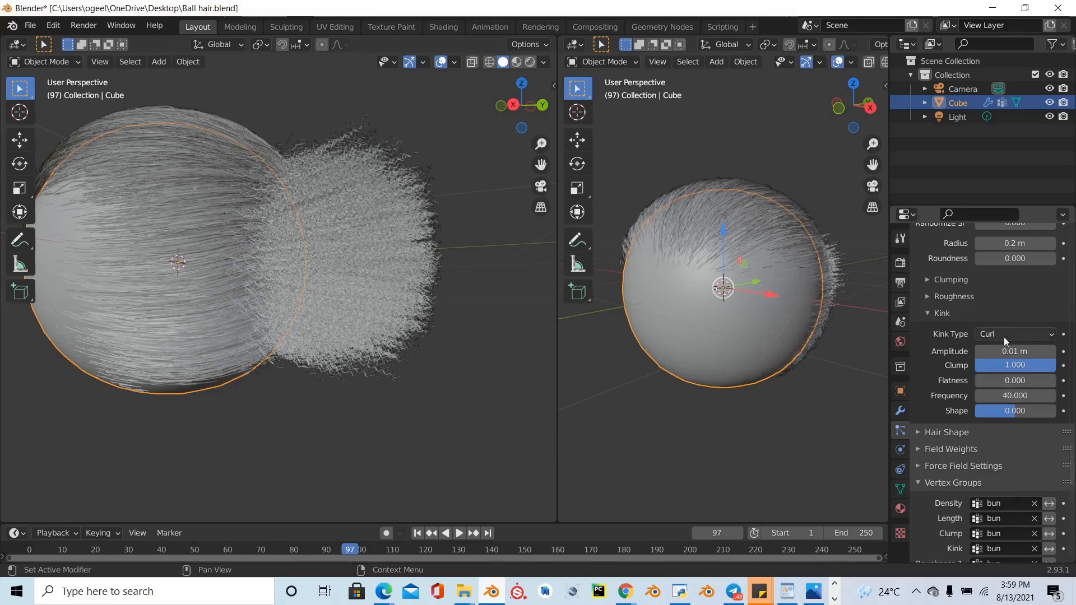
pyautogui.click(972, 297)
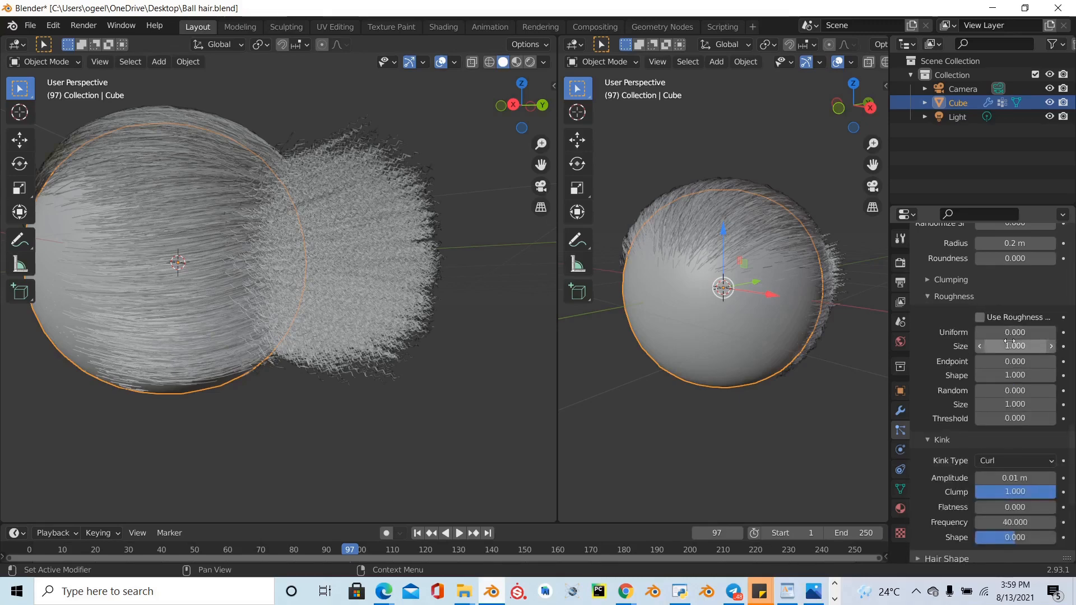
pyautogui.moveTo(1009, 342); pyautogui.dragTo(1015, 342)
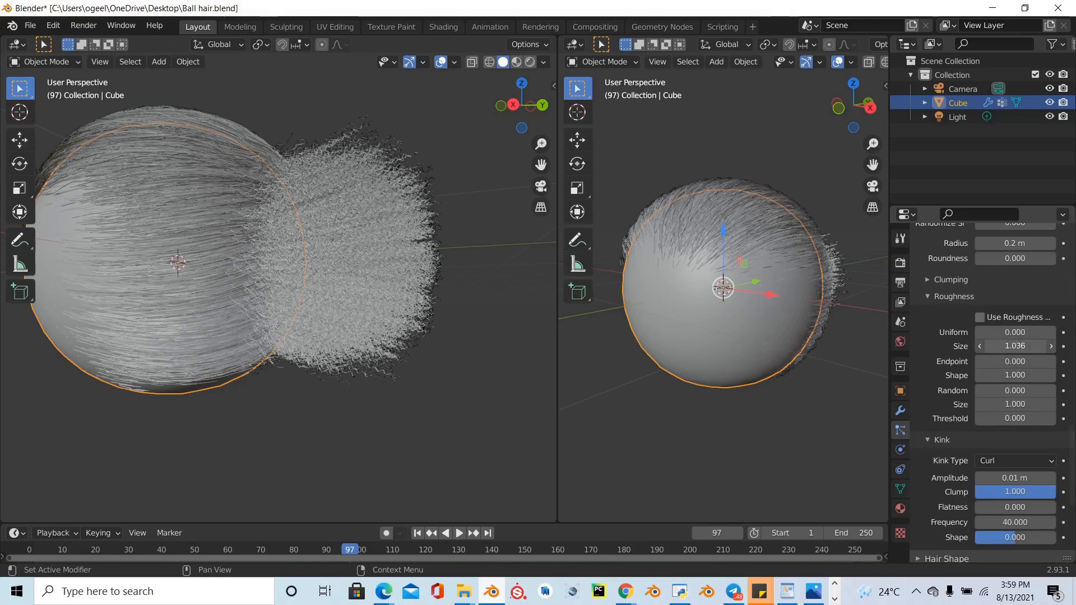
pyautogui.click(984, 318)
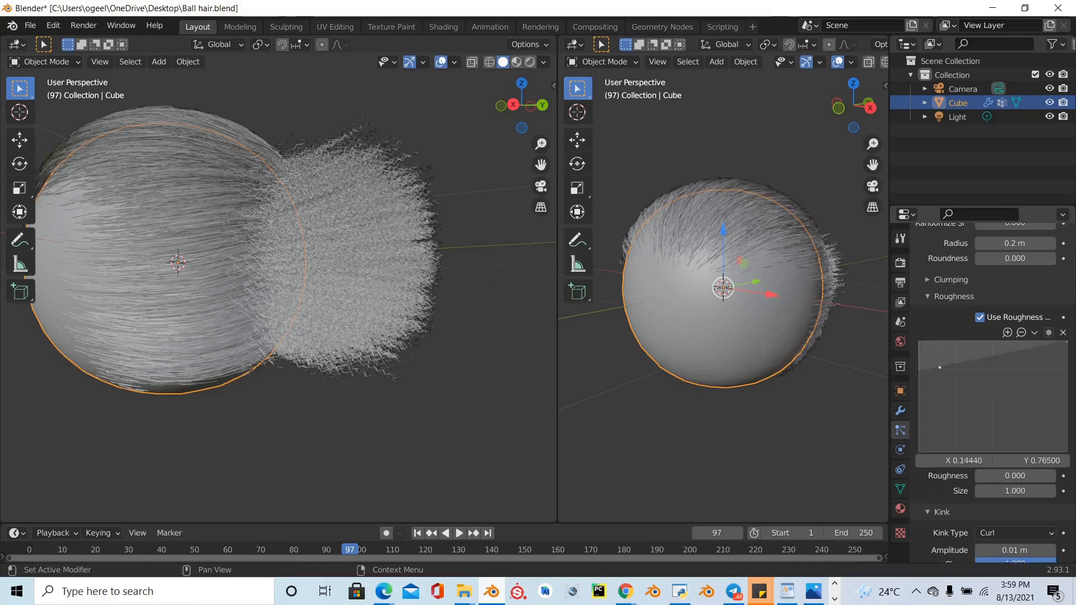
pyautogui.moveTo(951, 392); pyautogui.dragTo(967, 346)
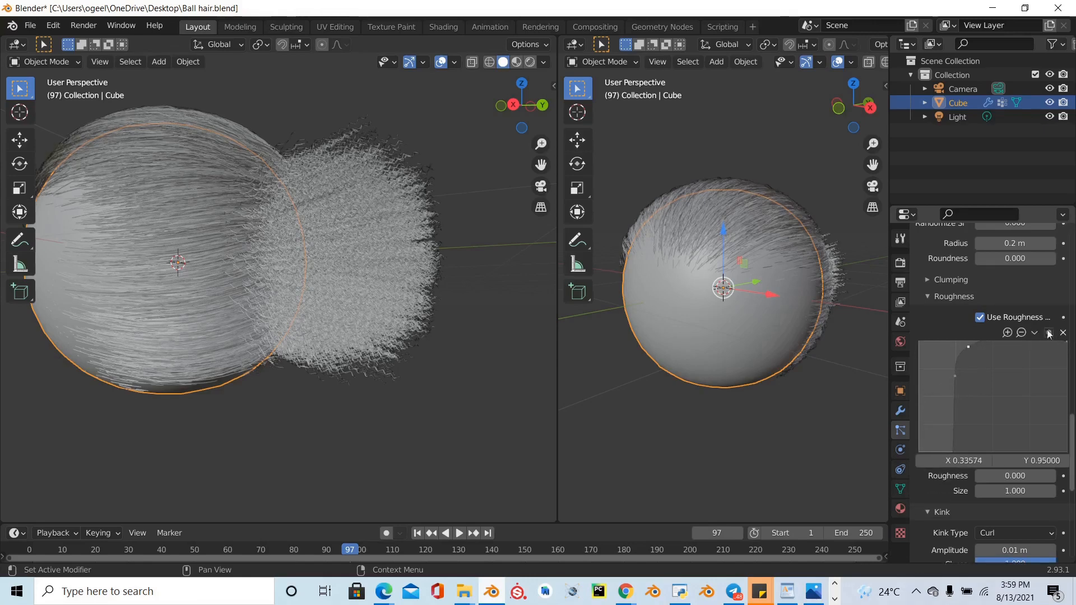
pyautogui.click(953, 297)
# - Try a clump of -0.644 and a size of 1.265 on the bun hair's children
pyautogui.click(946, 280)
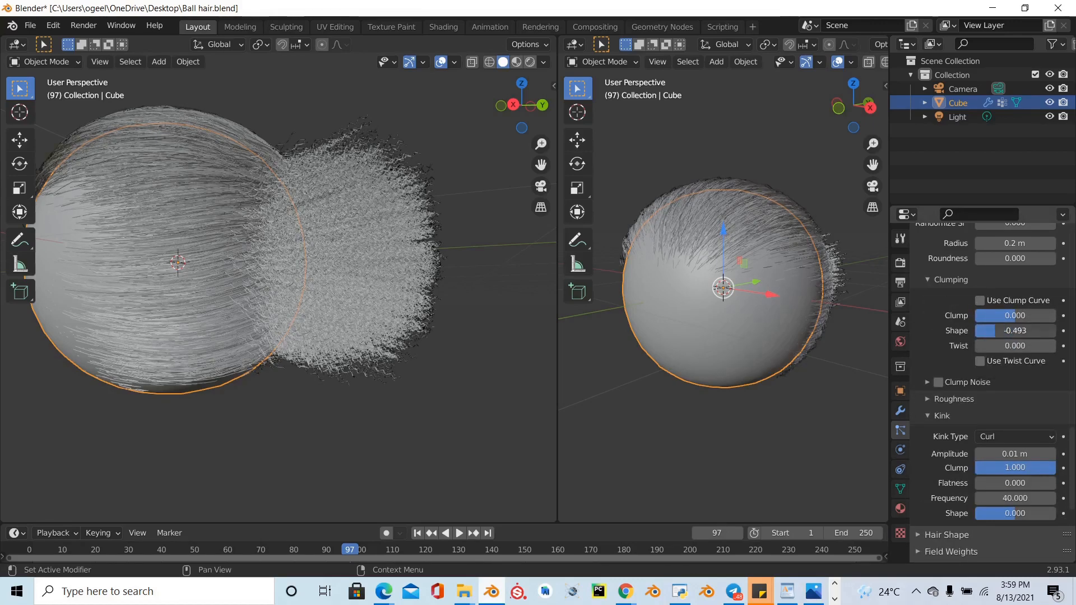
pyautogui.scroll(-10, 1041, 376)
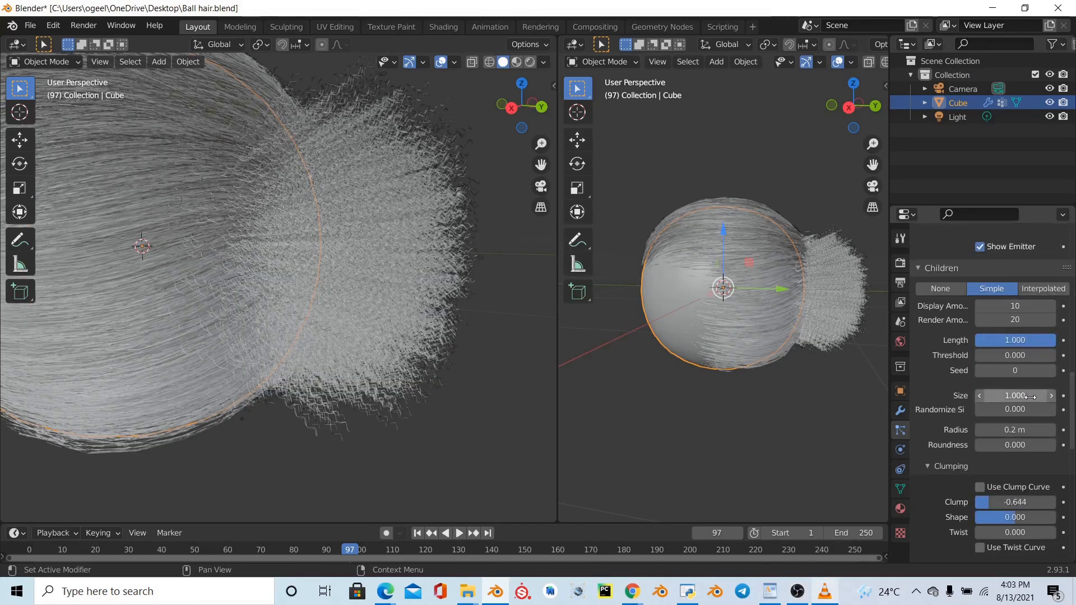
pyautogui.moveTo(1040, 395); pyautogui.dragTo(1051, 396)
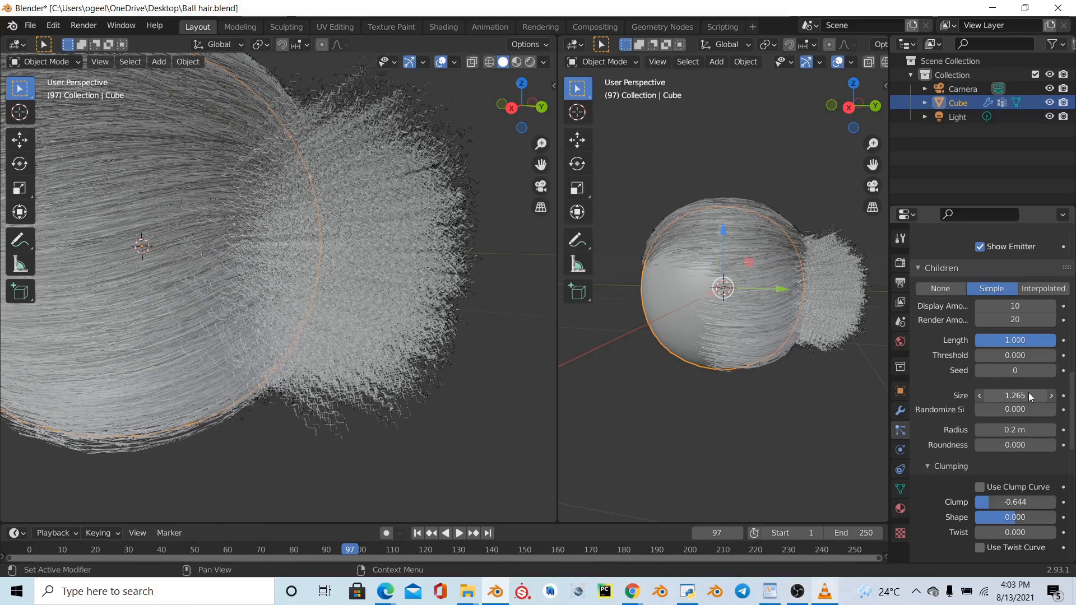
pyautogui.hotkey('ctrl', 'z')
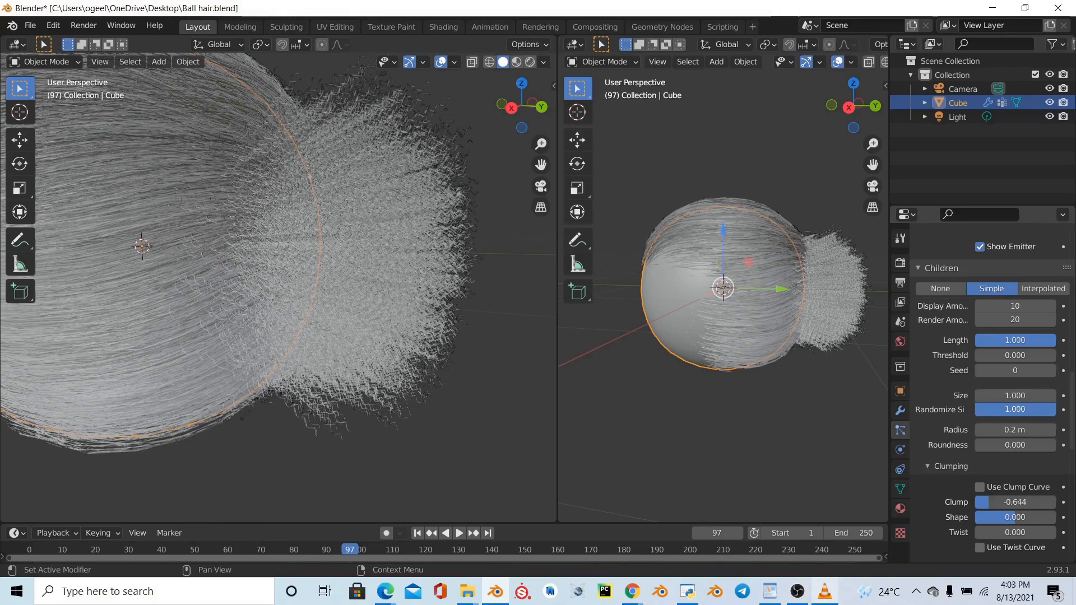
# - Set the bun hair children's Randomize Size to 0.664 and Roundness to 1.000, and inspect the other side of the head
pyautogui.moveTo(1054, 410); pyautogui.dragTo(1053, 450)
pyautogui.hotkey('ctrl', 'z')
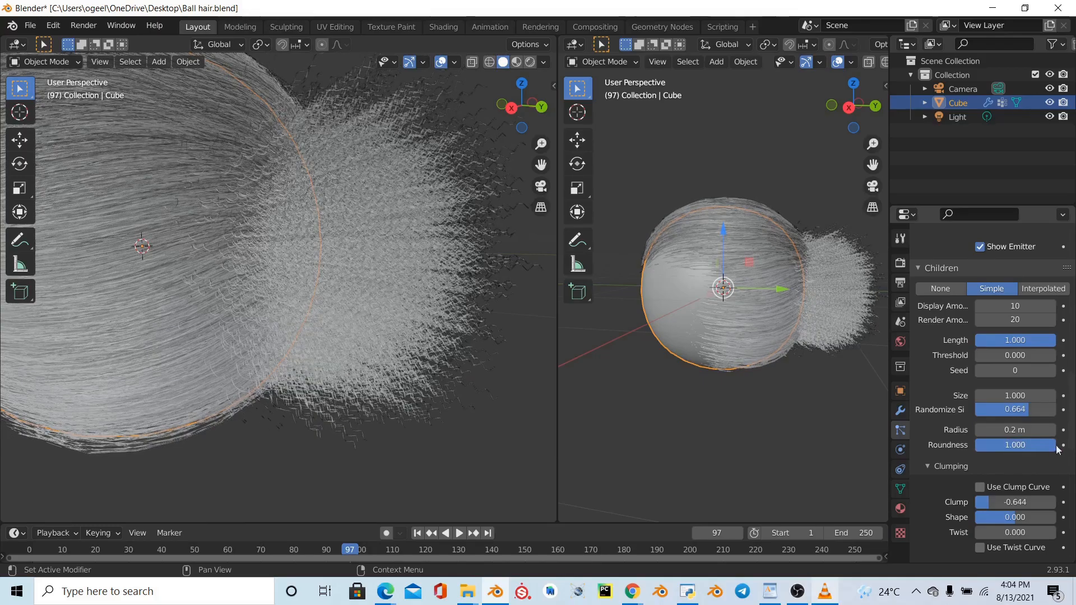
pyautogui.moveTo(522, 107)
pyautogui.mouseDown()
pyautogui.moveTo(500, 99)
pyautogui.moveTo(516, 105)
pyautogui.mouseUp()
pyautogui.scroll(-5, 359, 309)
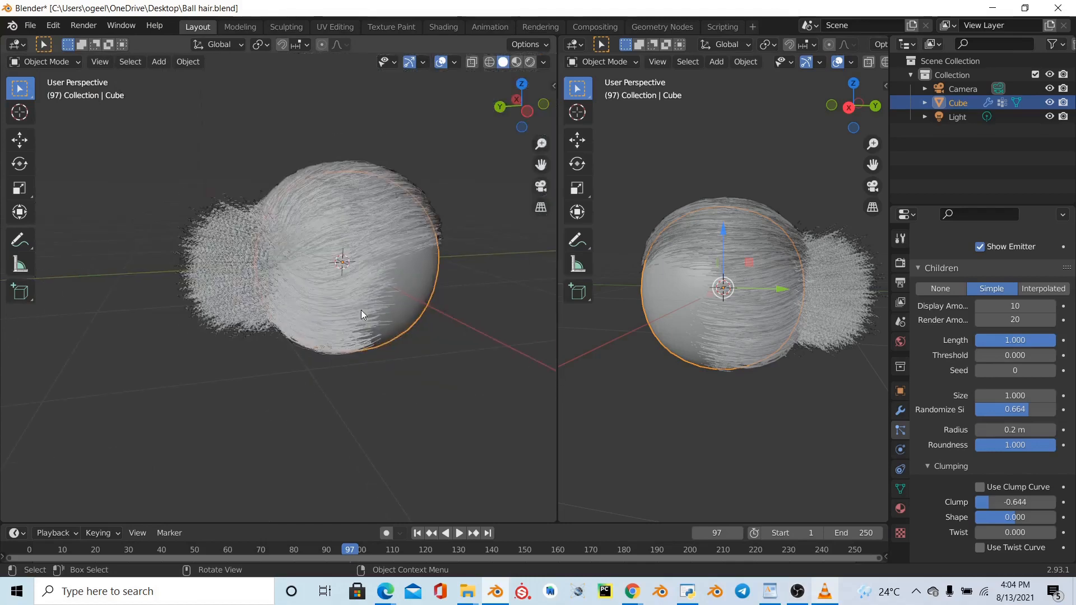
pyautogui.scroll(-1, 1033, 432)
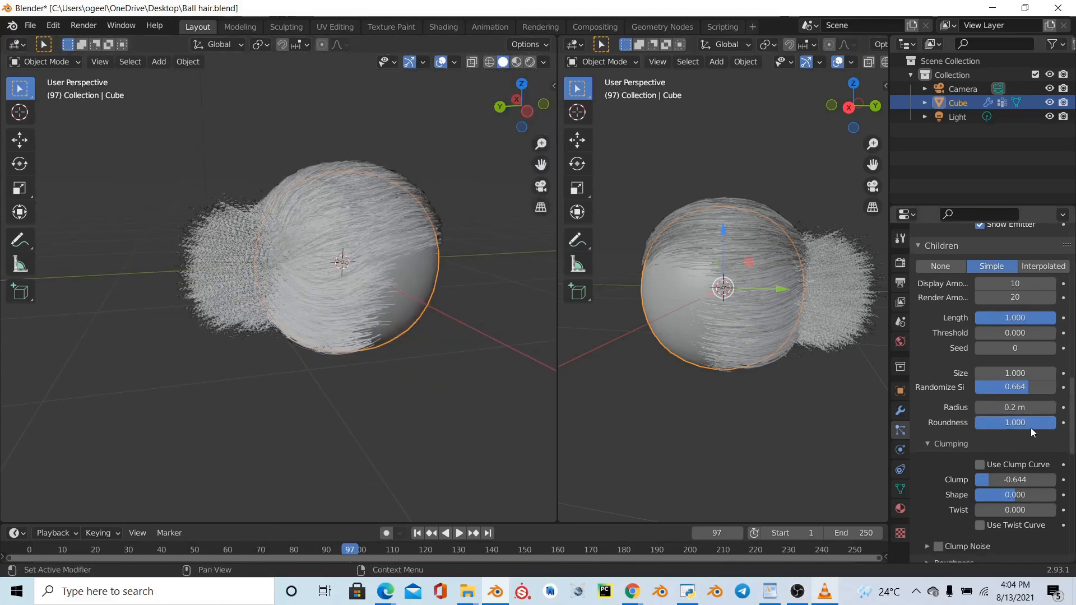
# - Set the bun hair children's Clump value to 0
pyautogui.moveTo(989, 480)
pyautogui.mouseDown()
pyautogui.moveTo(1025, 480)
pyautogui.moveTo(976, 480)
pyautogui.moveTo(989, 479)
pyautogui.mouseUp()
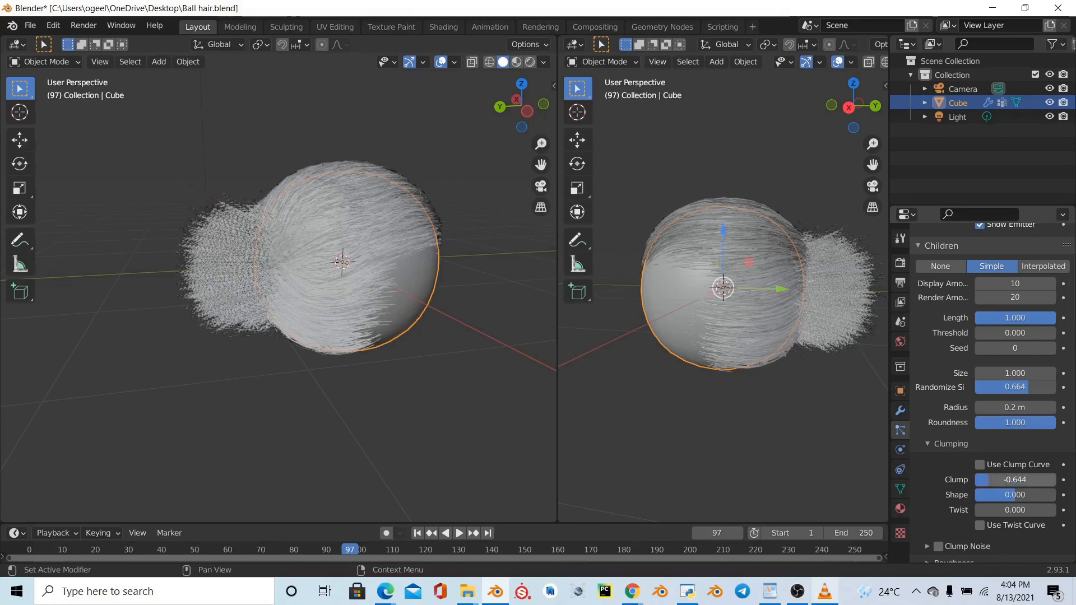
pyautogui.press('Return')
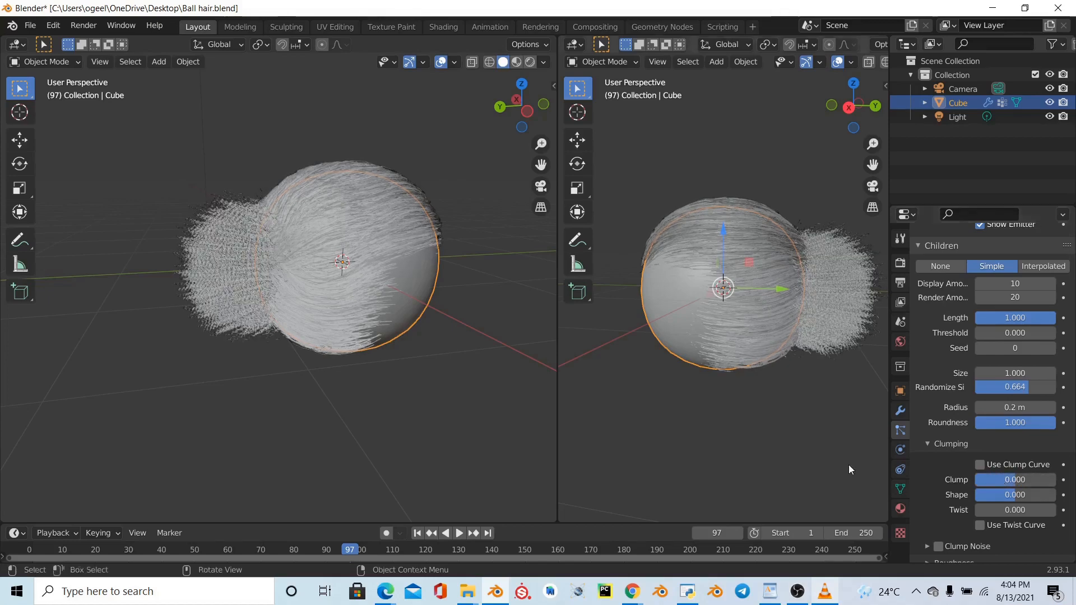
pyautogui.scroll(4, 1017, 505)
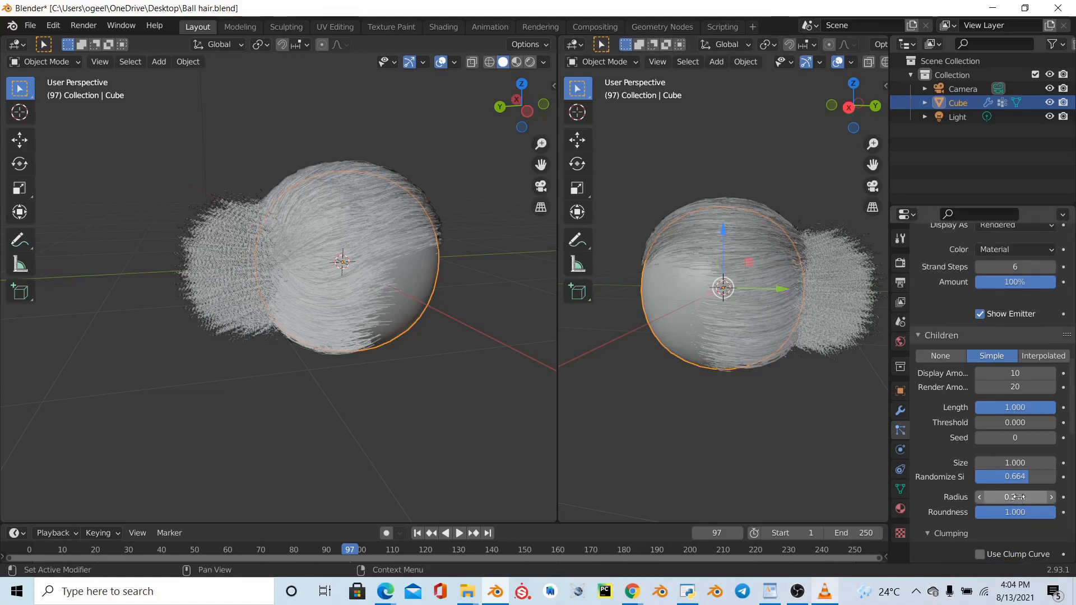
# - Try a clumping twist of 1.263 on the bun hair and inspect the strands up close
pyautogui.scroll(-5, 1018, 497)
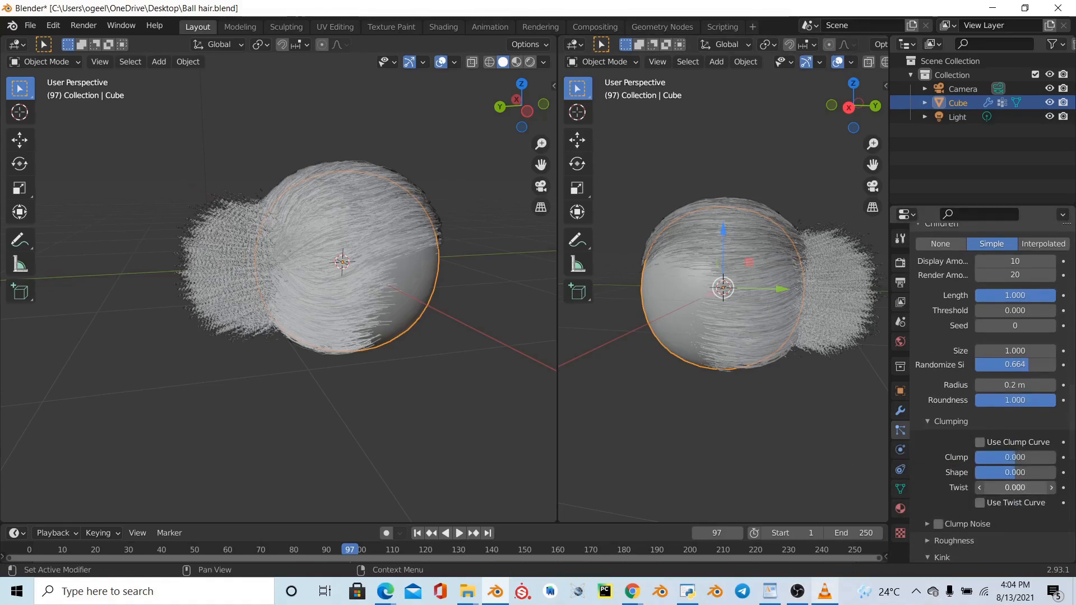
pyautogui.moveTo(1018, 488); pyautogui.dragTo(1073, 488)
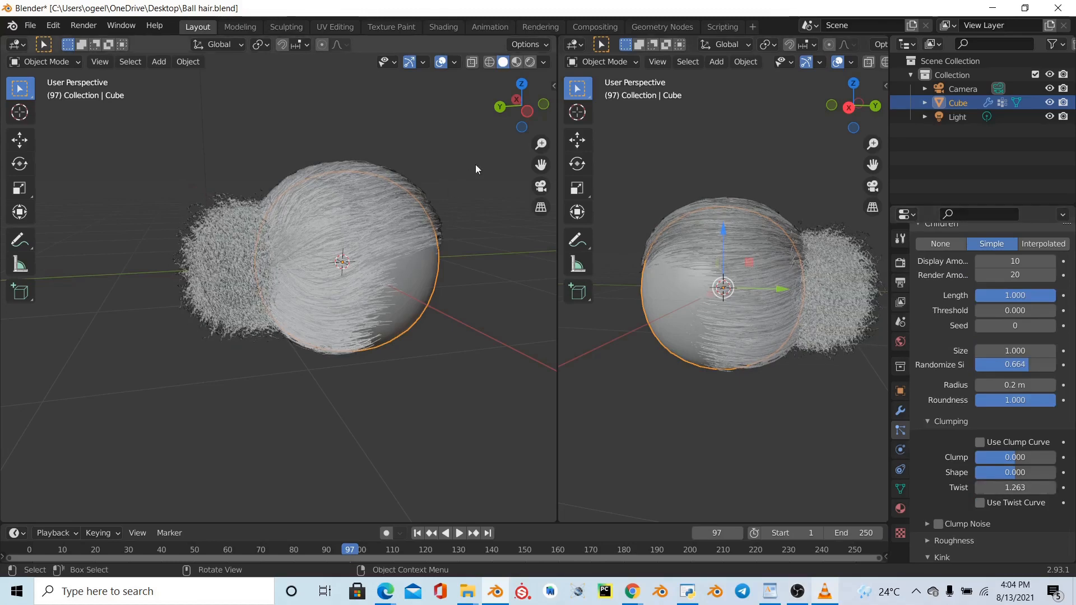
pyautogui.moveTo(507, 119); pyautogui.dragTo(670, 100)
pyautogui.scroll(4, 335, 270)
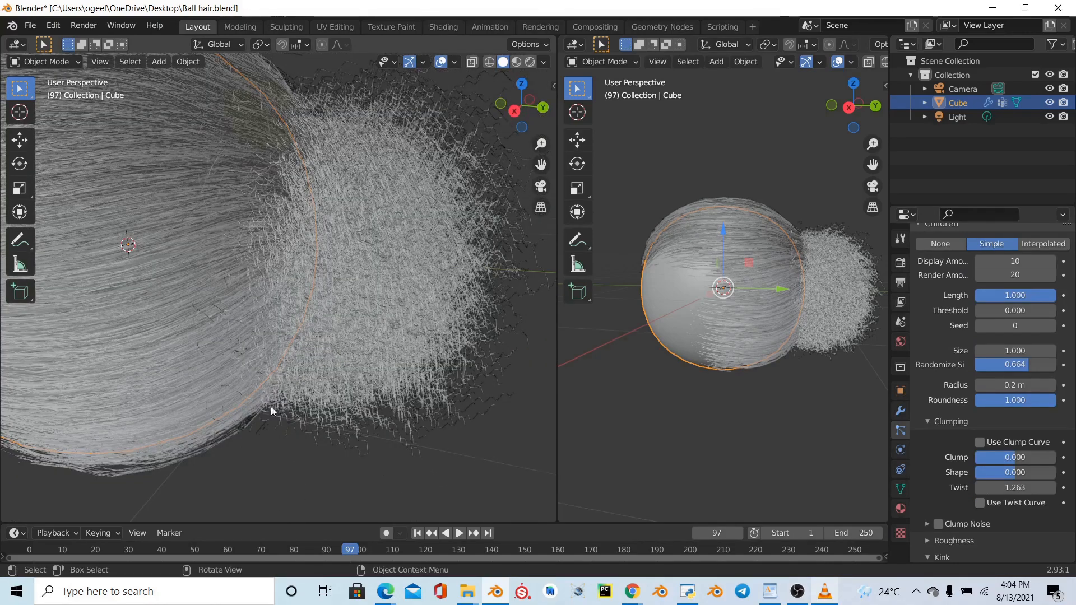
pyautogui.scroll(-4, 271, 411)
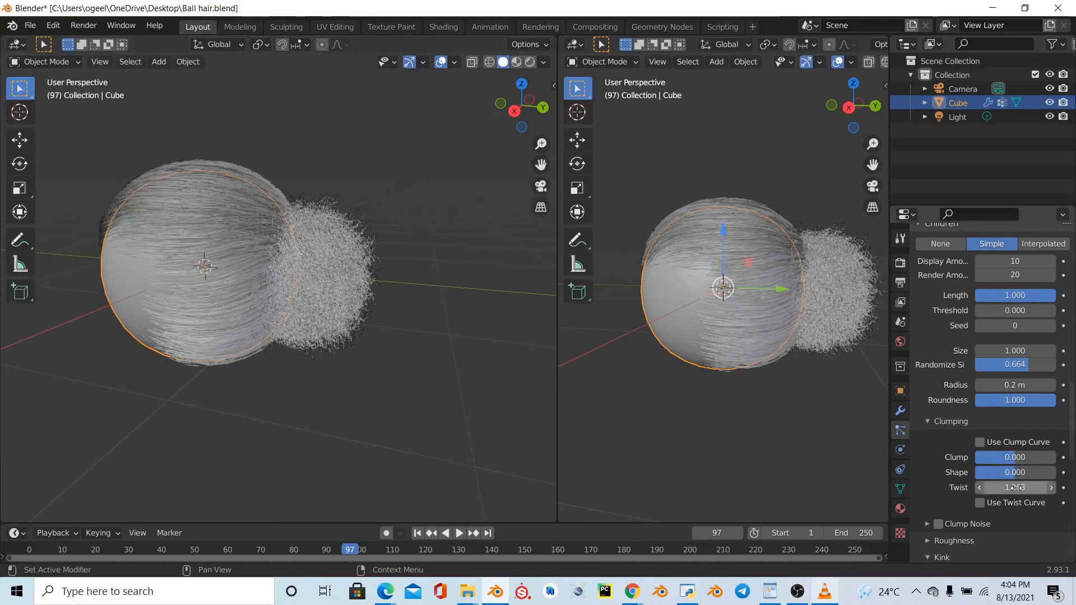
# - Set the bun hair's clumping twist to 1.3 and inspect the bun from another angle
pyautogui.moveTo(1015, 487)
pyautogui.mouseDown()
pyautogui.moveTo(1057, 488)
pyautogui.moveTo(1015, 488)
pyautogui.mouseUp()
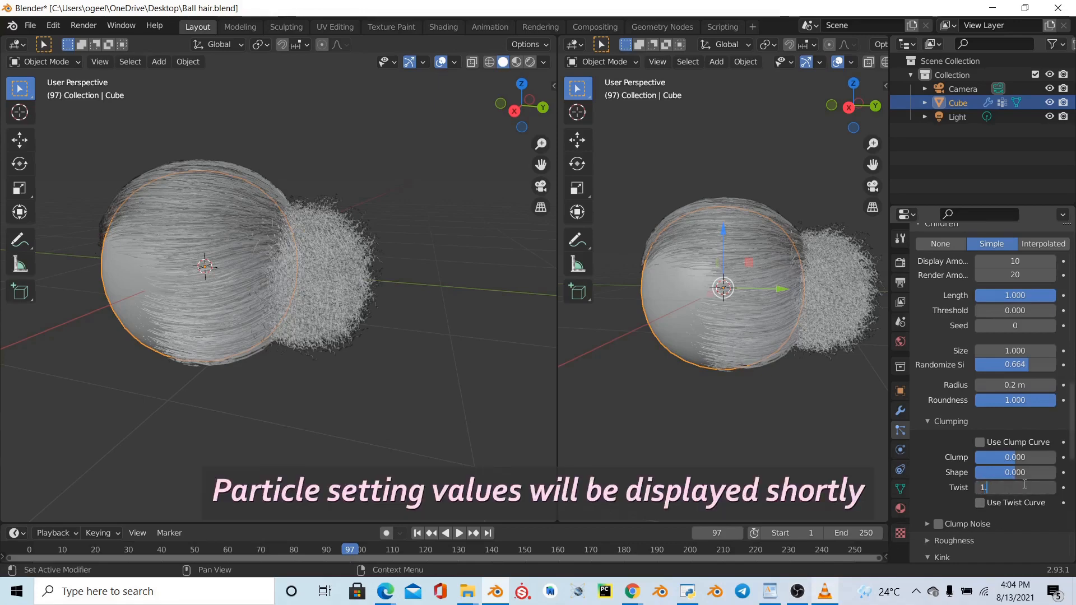
pyautogui.write('3')
pyautogui.press('Return')
pyautogui.moveTo(520, 109); pyautogui.dragTo(415, 202)
pyautogui.moveTo(415, 202); pyautogui.dragTo(385, 232)
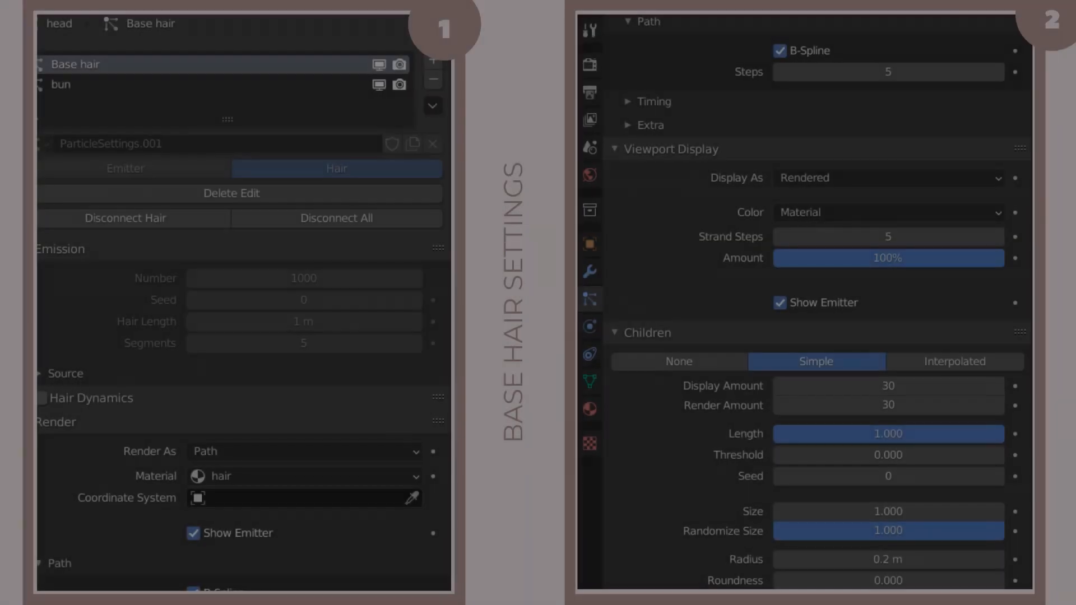
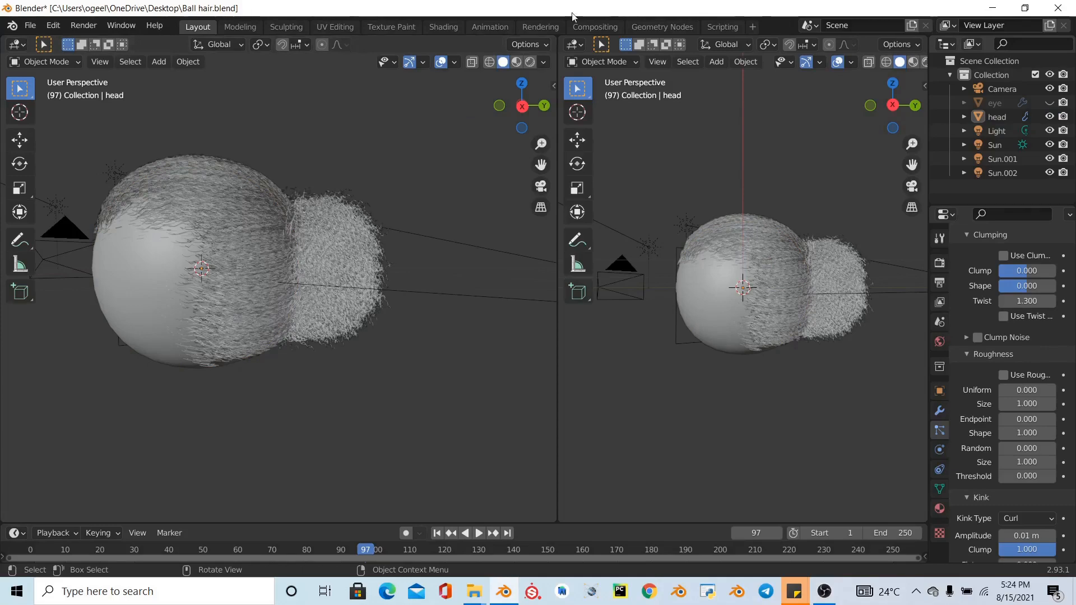
# - Switch to the Shading workspace and check the Cycles render device and the render sample count
pyautogui.click(439, 27)
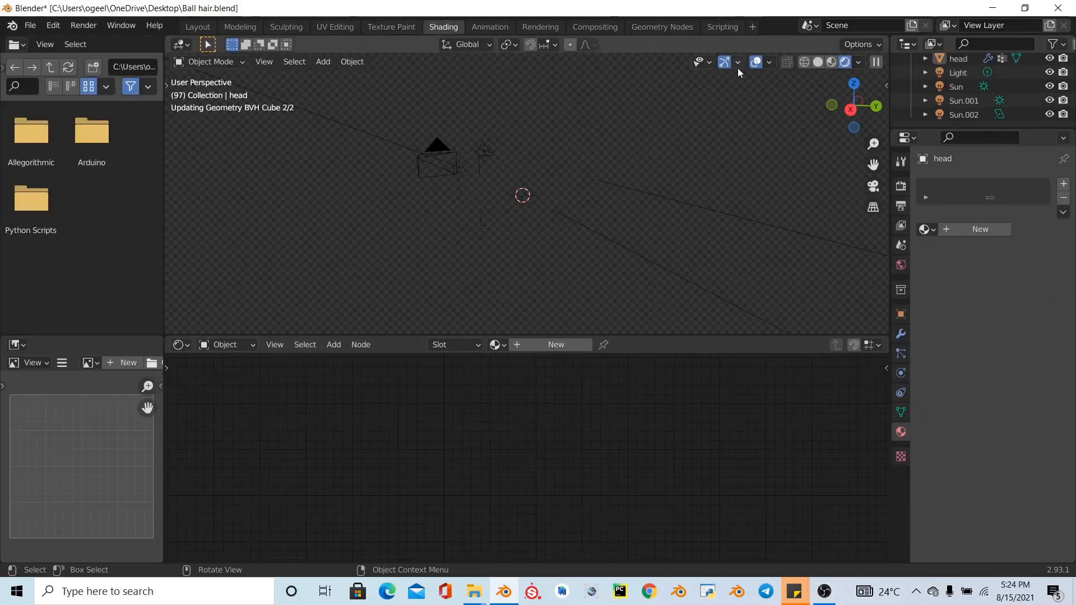
pyautogui.click(901, 185)
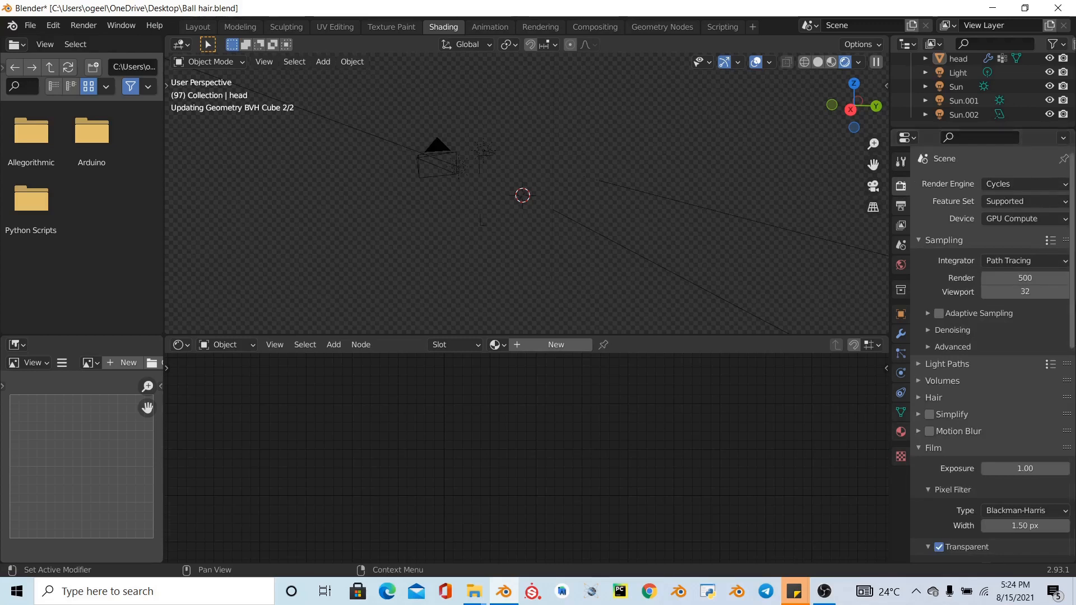
pyautogui.click(1001, 218)
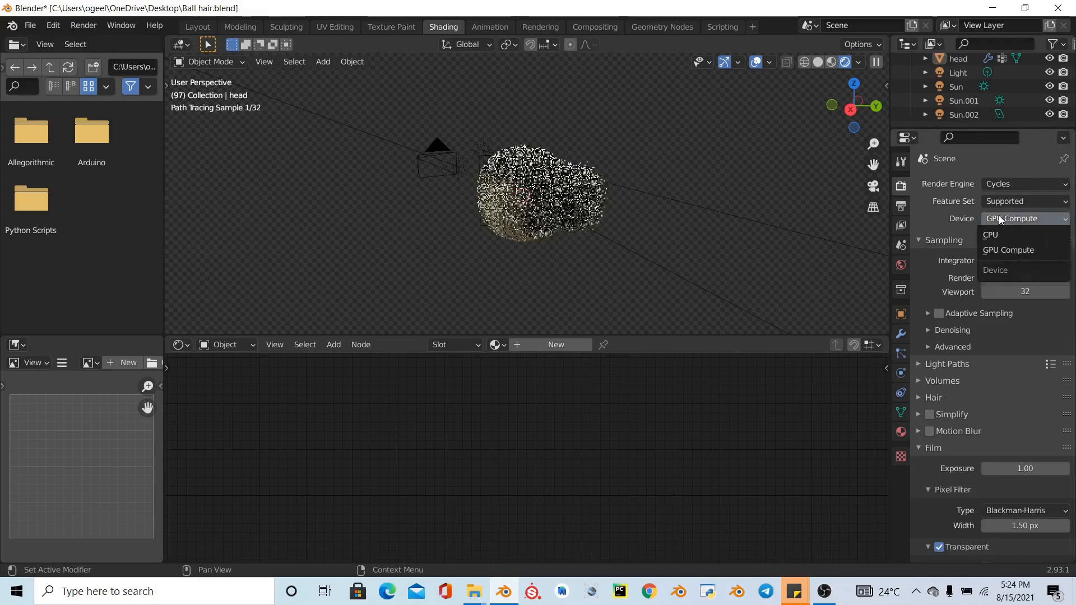
pyautogui.click(1000, 217)
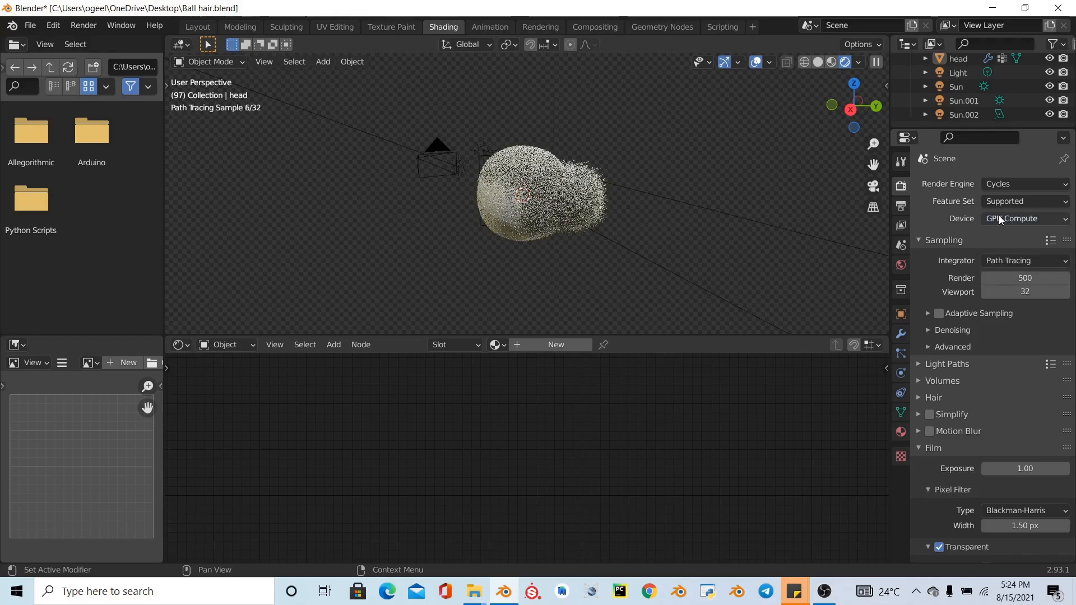
pyautogui.click(1025, 278)
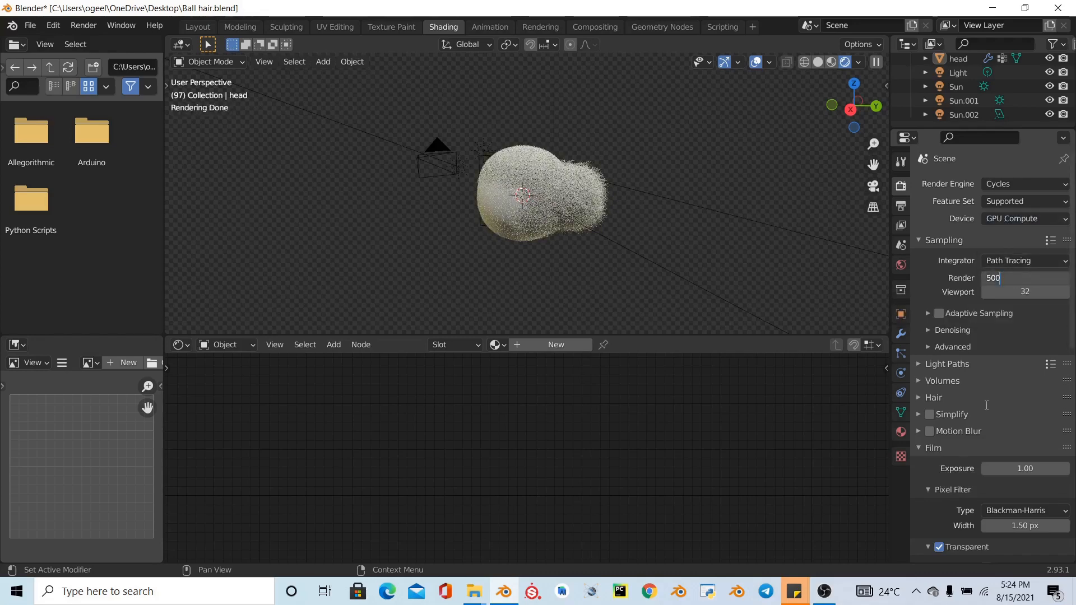
pyautogui.press('Return')
# - Review the render's Film transparency and Performance settings, including tiles and acceleration structure
pyautogui.scroll(-5, 976, 399)
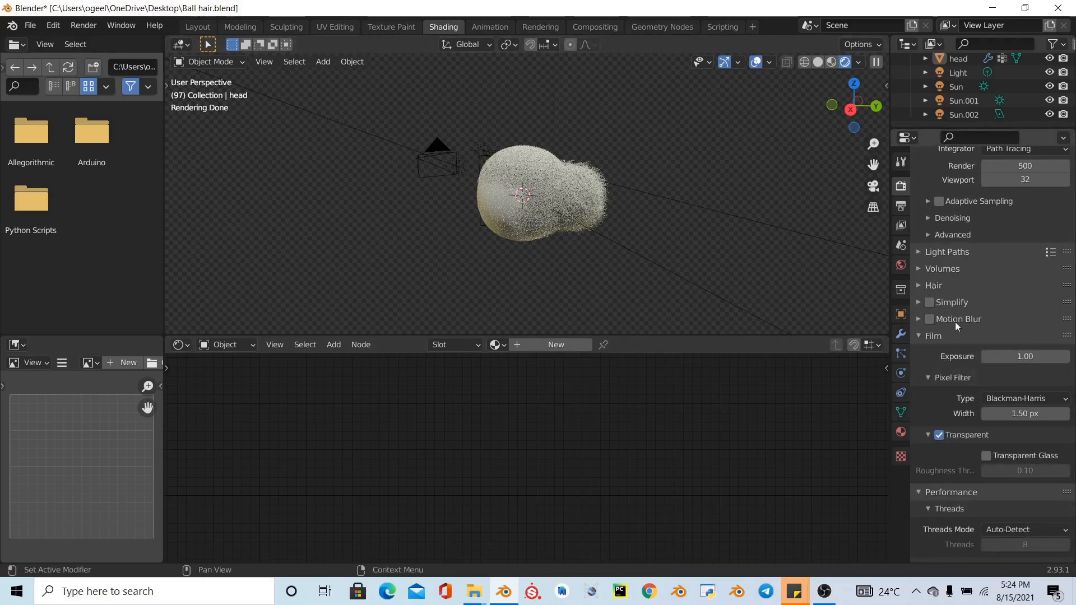
pyautogui.click(953, 339)
pyautogui.click(953, 341)
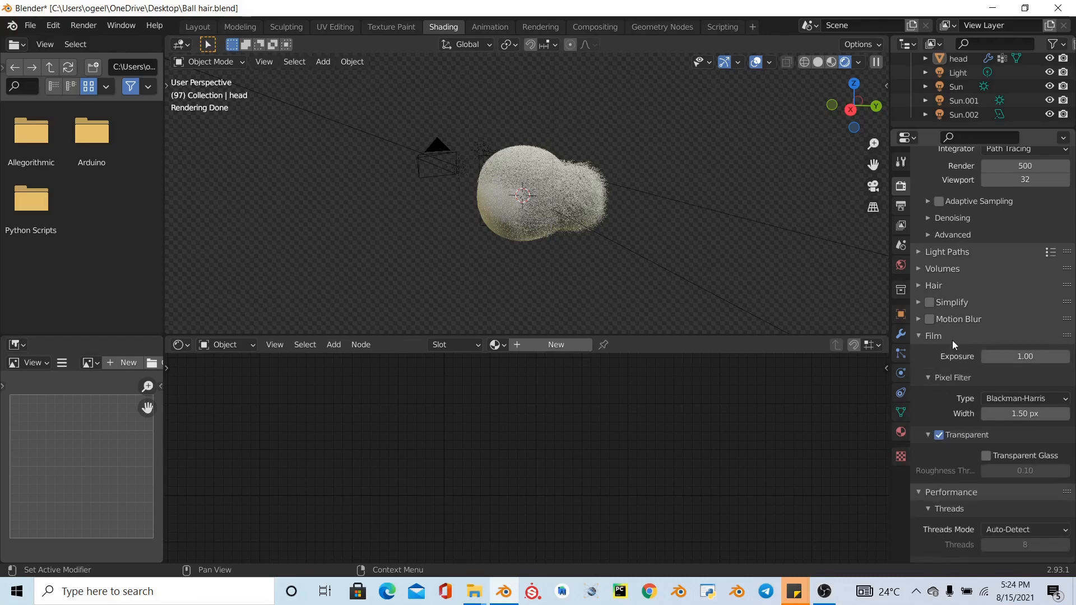
pyautogui.click(939, 435)
pyautogui.click(939, 435)
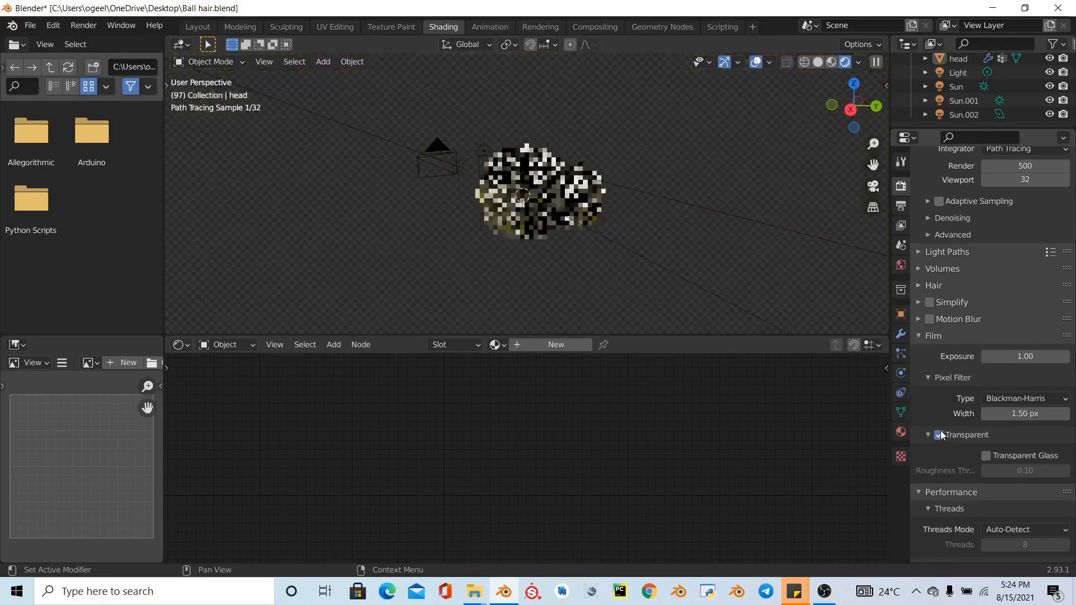
pyautogui.scroll(-12, 942, 433)
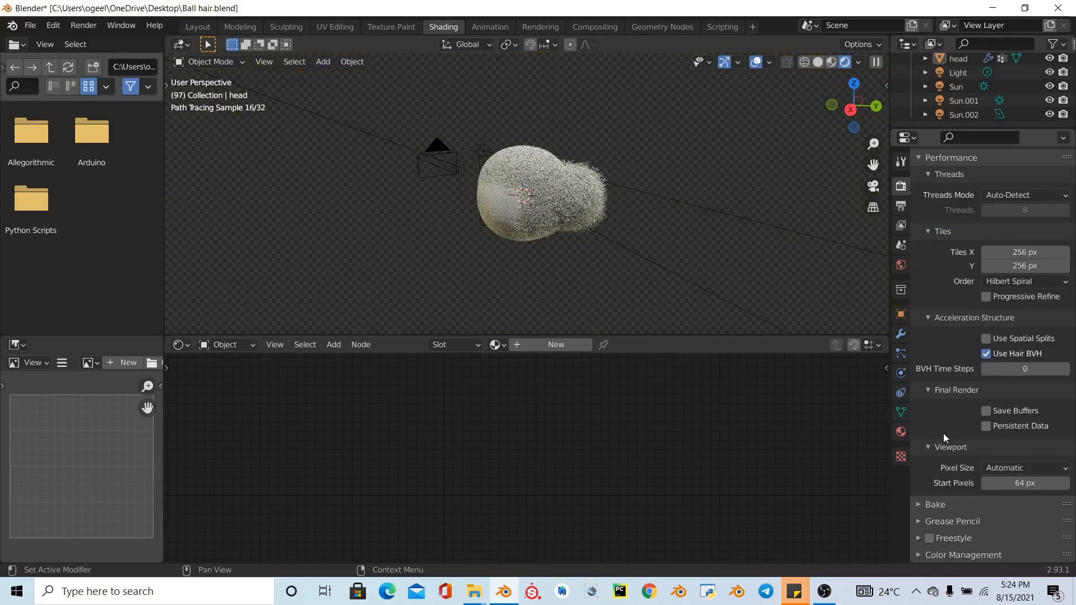
# - Add a new material to the head and name it Face
pyautogui.click(573, 191)
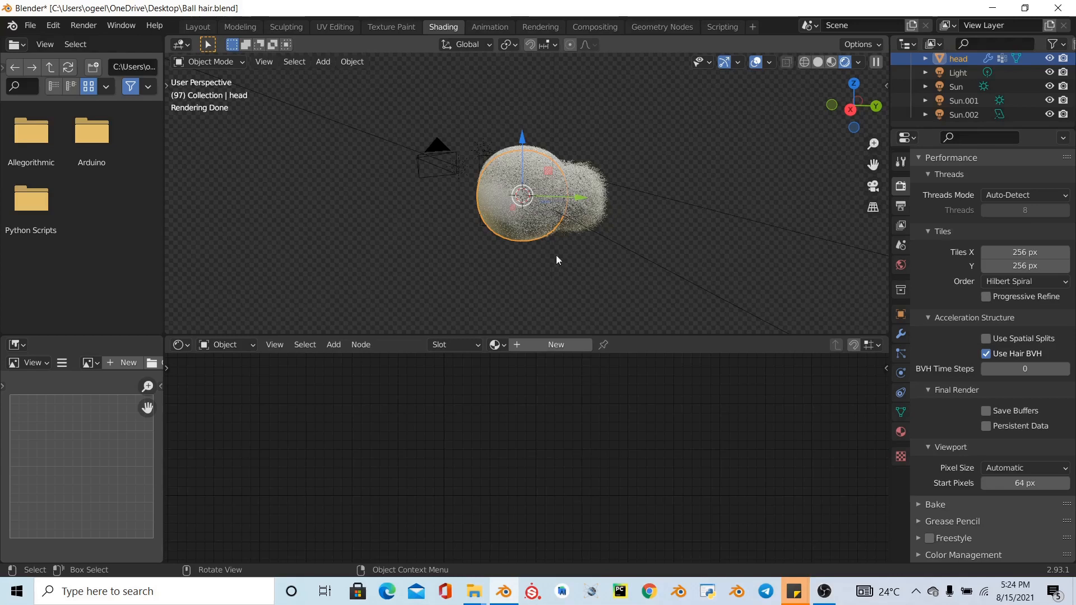
pyautogui.click(902, 431)
pyautogui.click(974, 230)
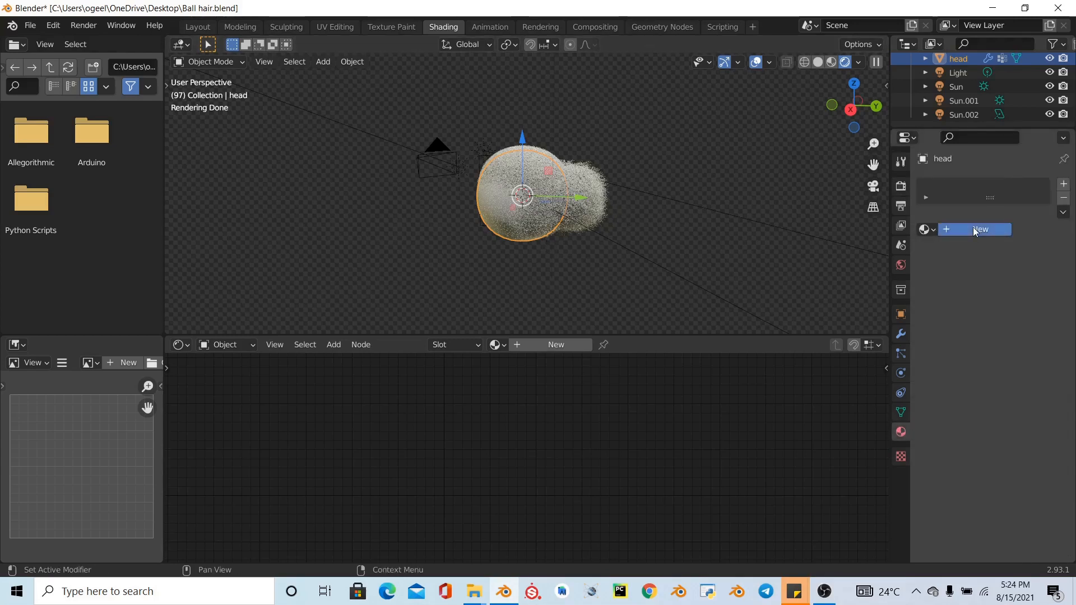
pyautogui.click(958, 230)
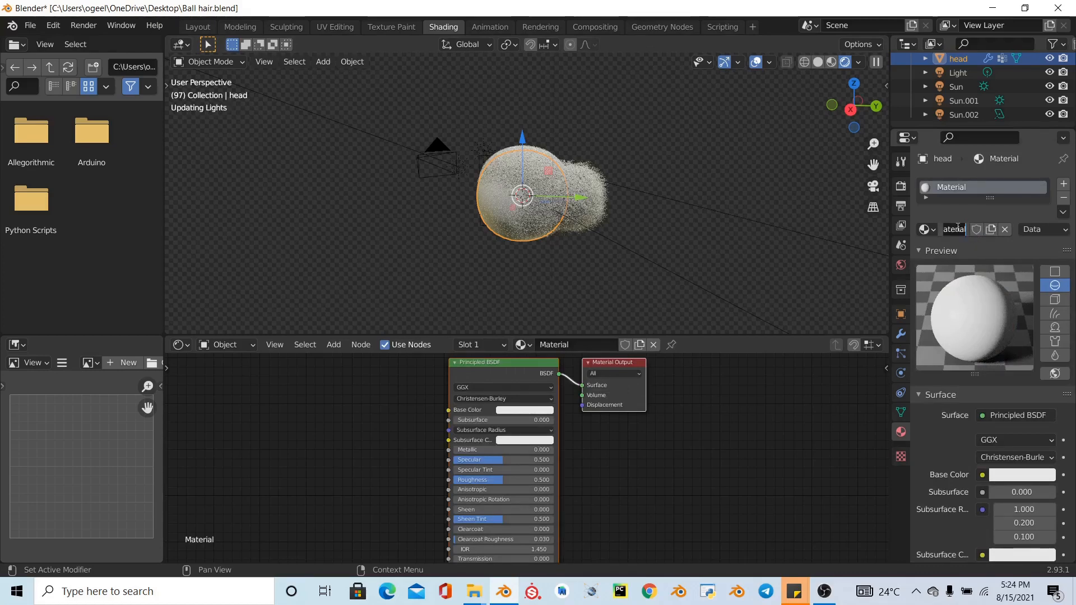
pyautogui.write('H')
pyautogui.press('BackSpace')
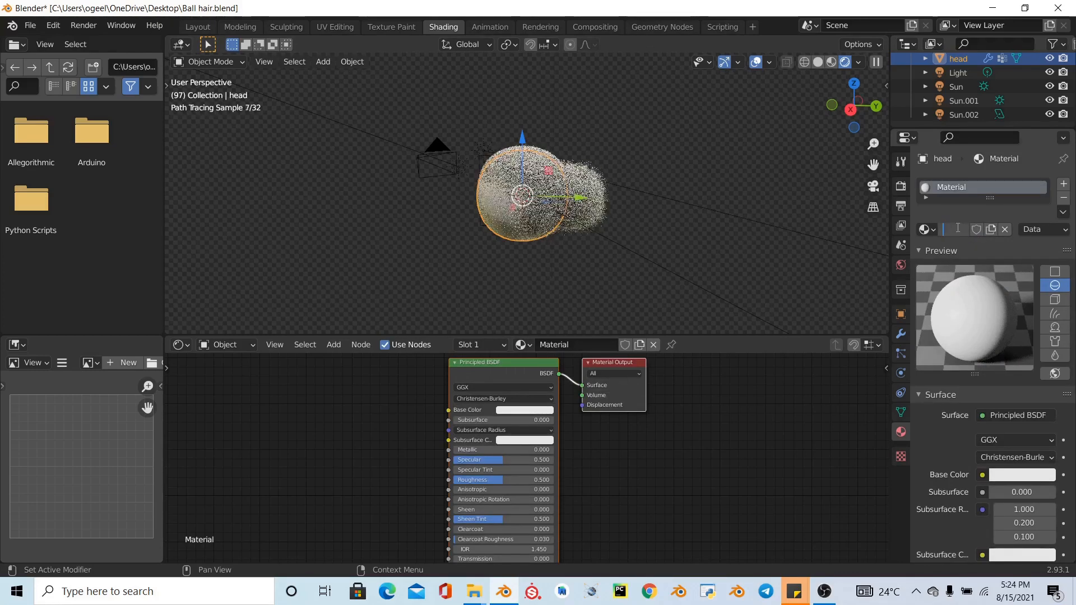
pyautogui.write('Fac')
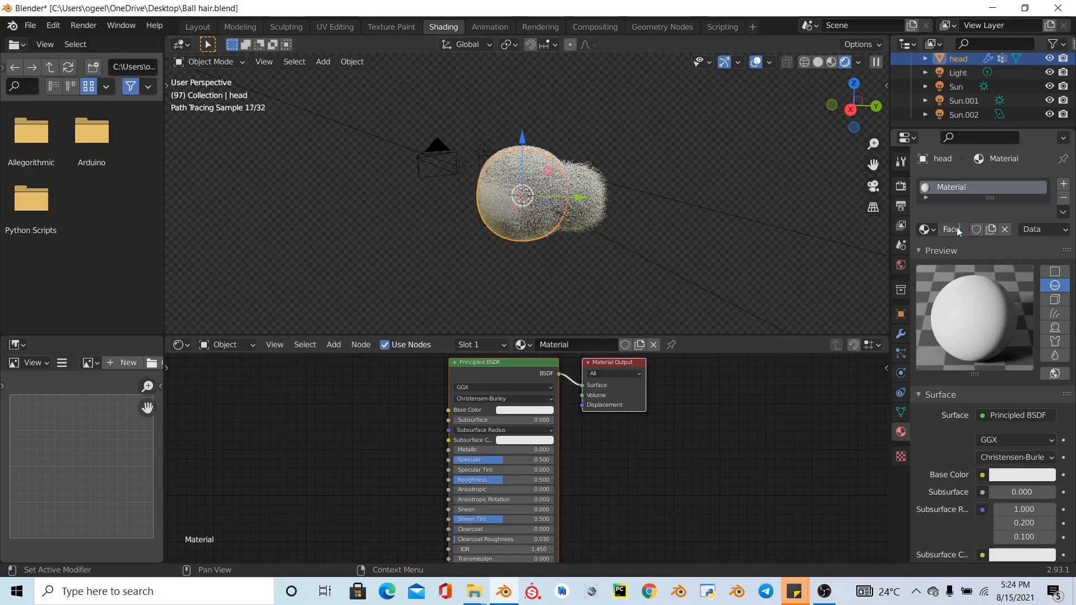
pyautogui.write('e')
pyautogui.press('Return')
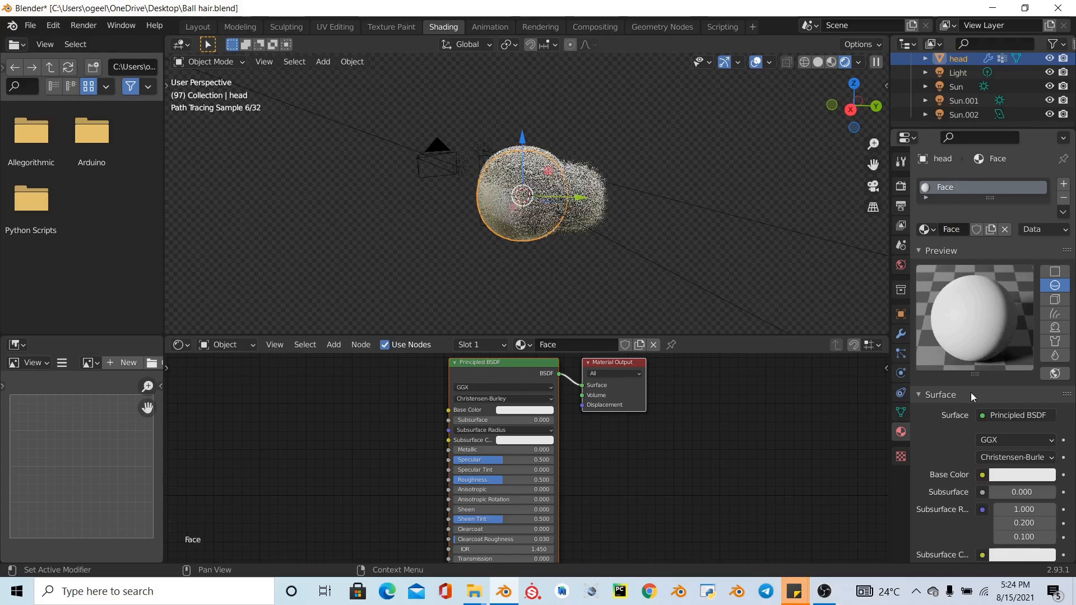
# - Set the Face material's base color to a light orange-tan skin tone
pyautogui.click(1030, 476)
pyautogui.click(1046, 345)
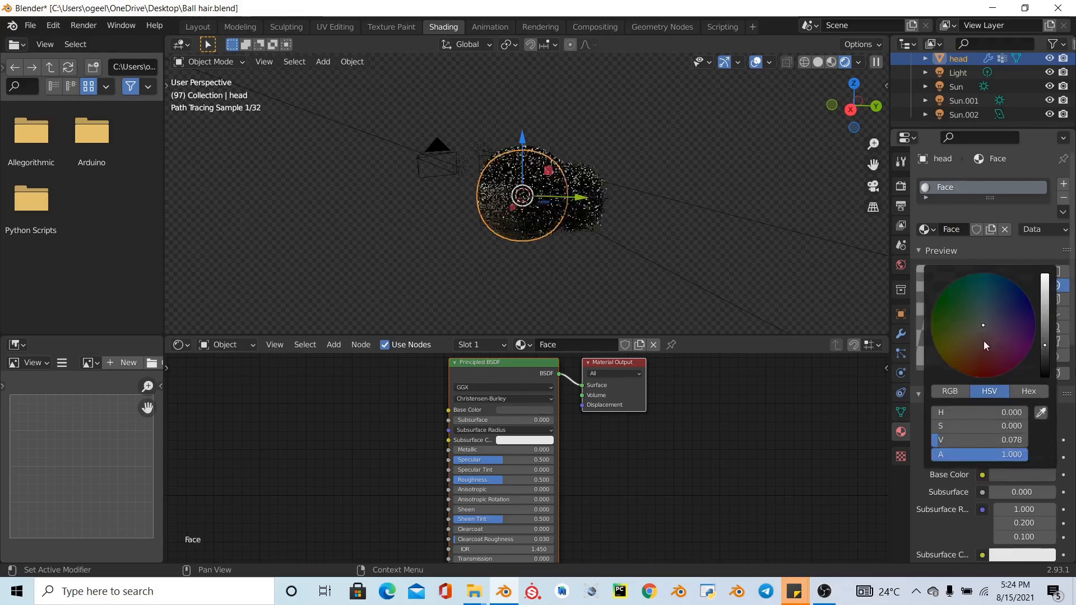
pyautogui.click(969, 356)
pyautogui.moveTo(970, 355); pyautogui.dragTo(967, 342)
pyautogui.click(1046, 321)
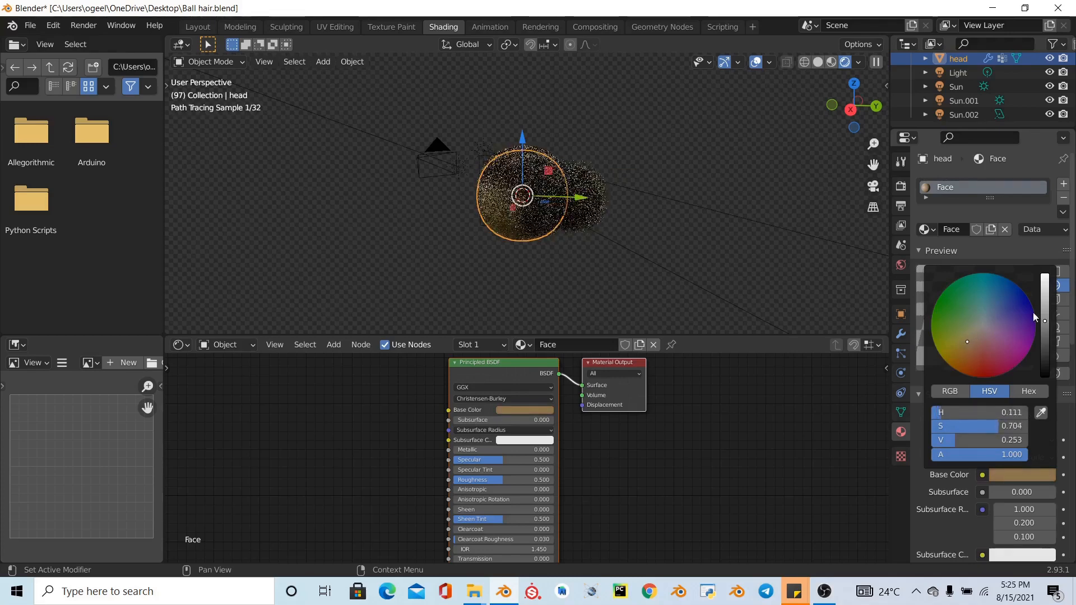
pyautogui.click(1045, 298)
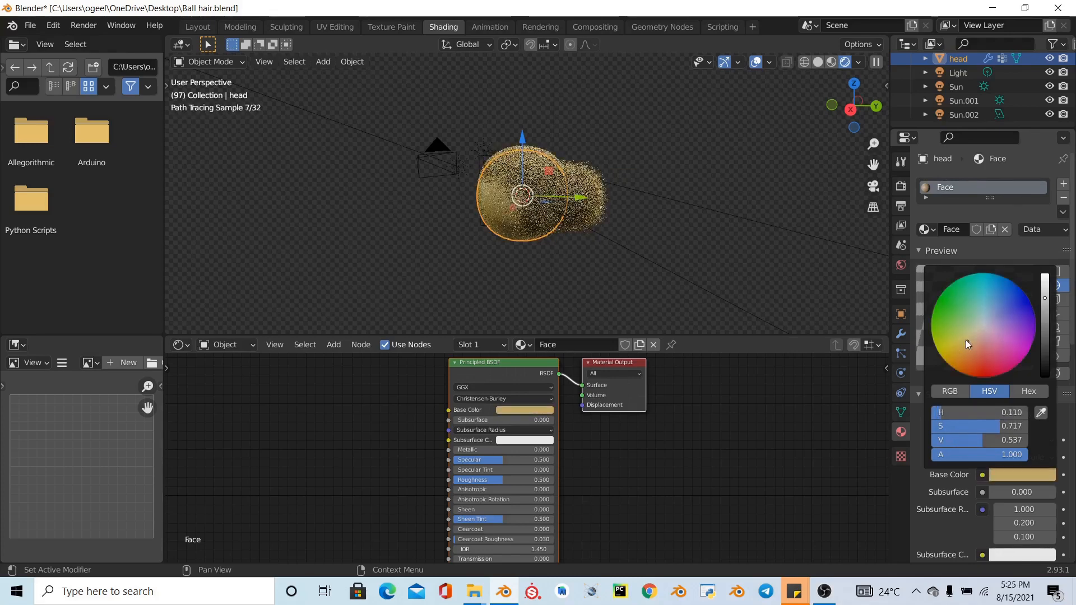
pyautogui.moveTo(966, 339); pyautogui.dragTo(971, 345)
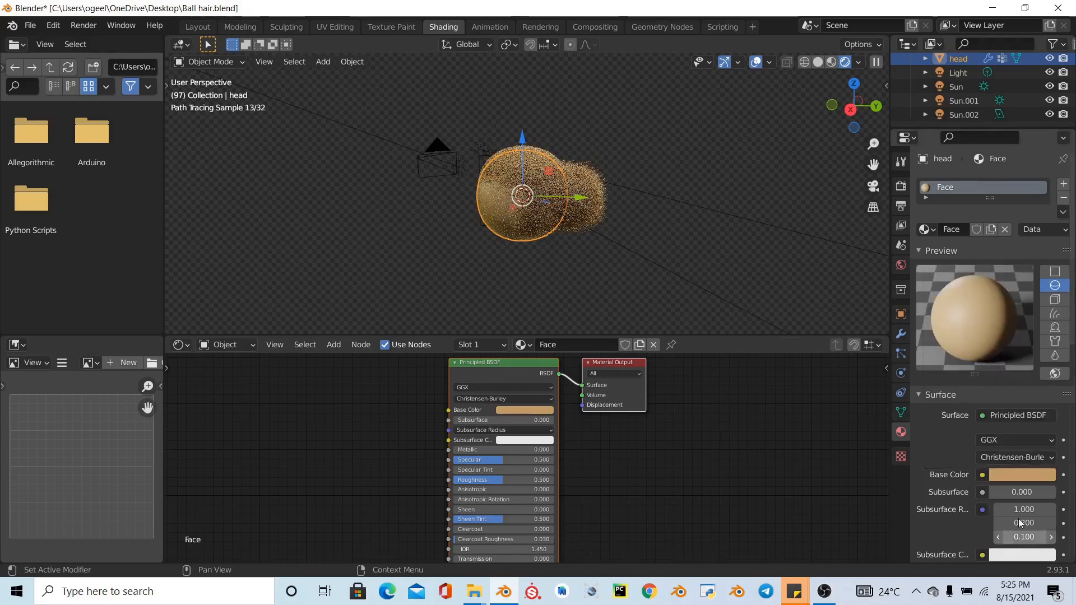
# - Set the Face material's subsurface to 0.200 and its subsurface color to coral red
pyautogui.scroll(-5, 1020, 523)
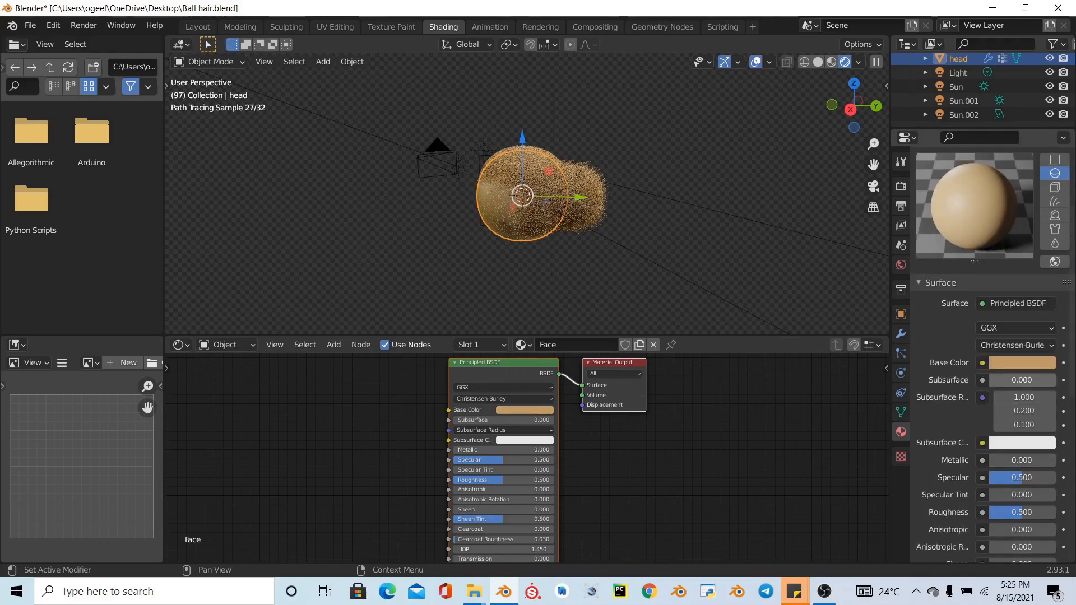
pyautogui.moveTo(1003, 381); pyautogui.dragTo(1015, 382)
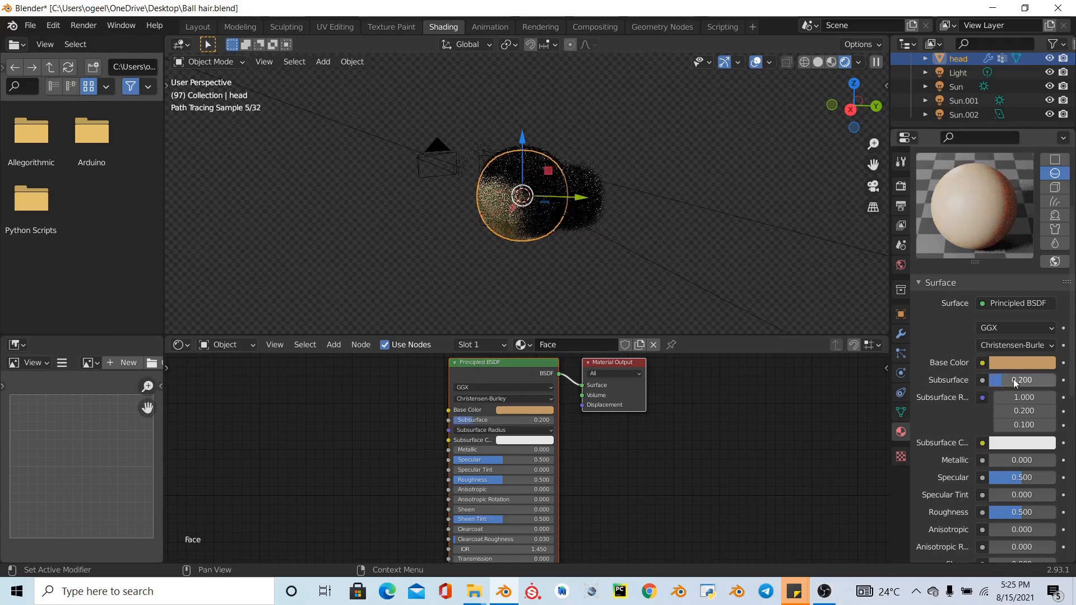
pyautogui.click(1018, 444)
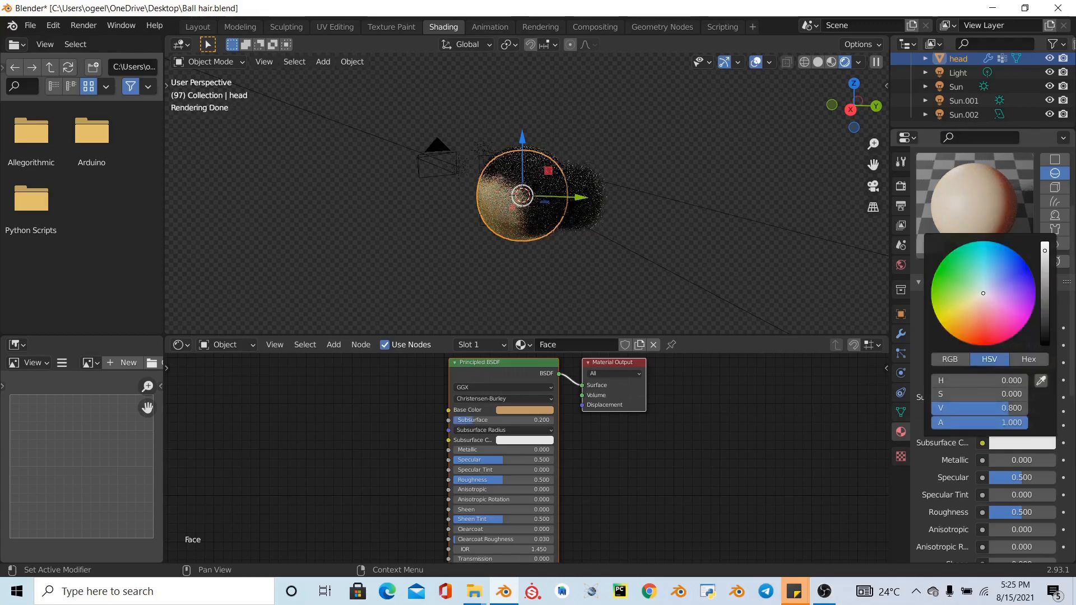
pyautogui.moveTo(977, 312); pyautogui.dragTo(982, 325)
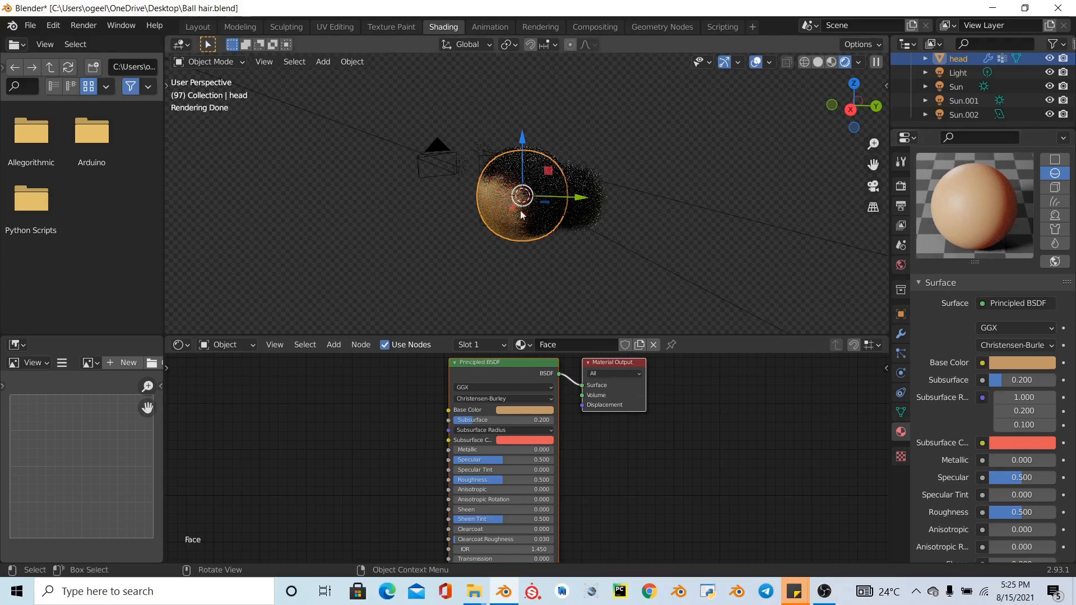
# - Add a second material slot to the head with a new material named hair
pyautogui.scroll(5, 976, 357)
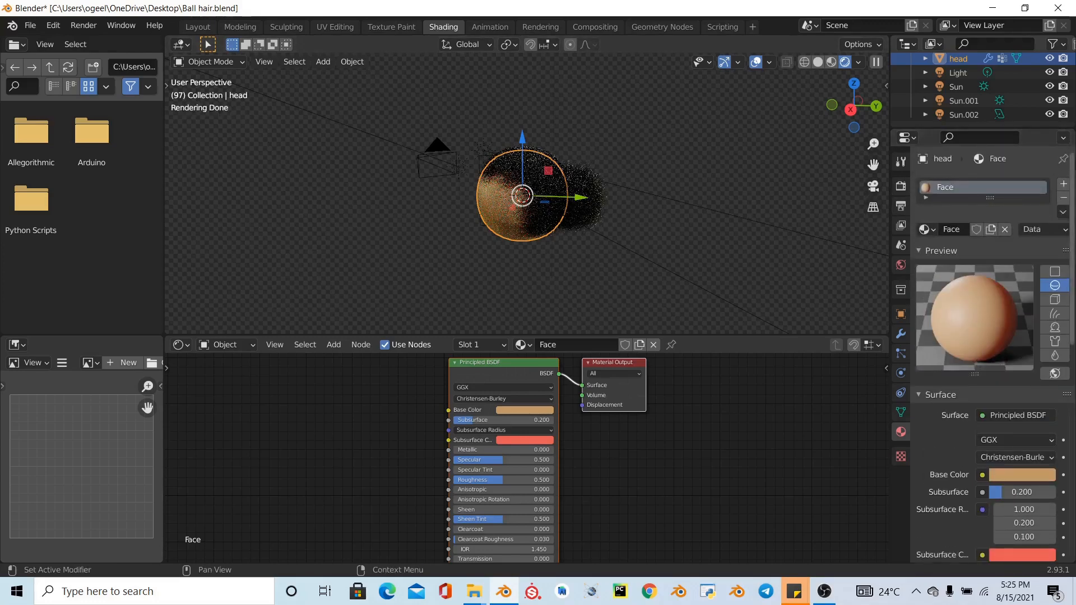
pyautogui.click(1063, 187)
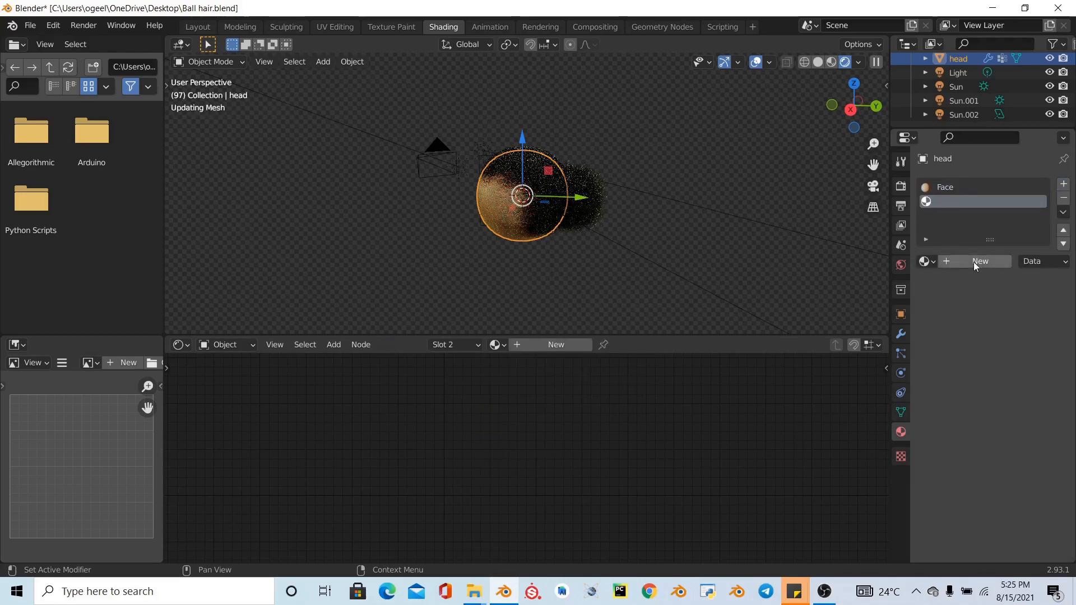
pyautogui.click(973, 261)
pyautogui.doubleClick(954, 261)
pyautogui.write('ha')
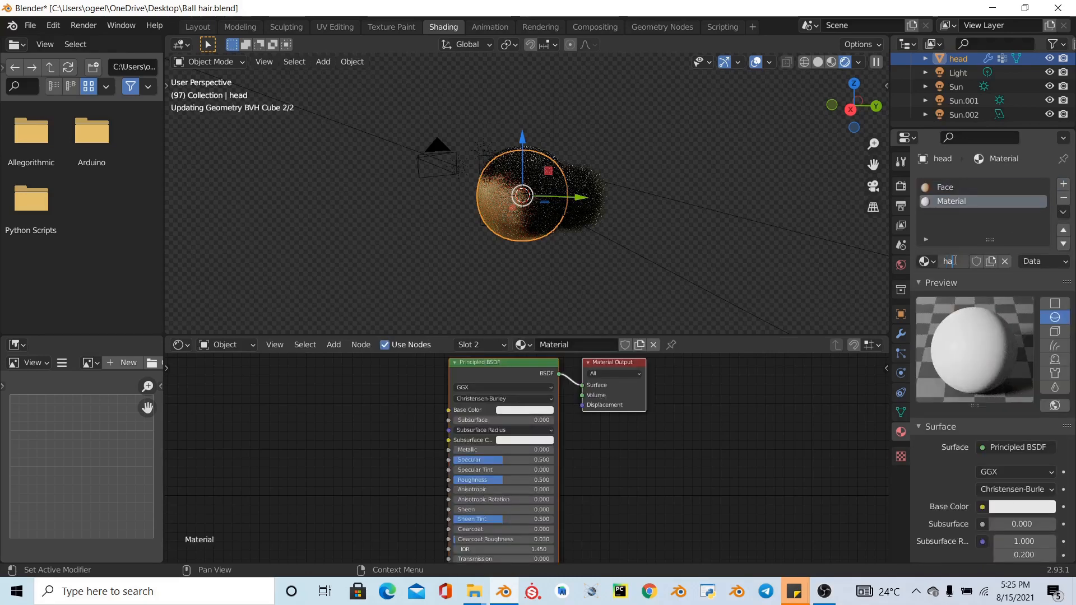
pyautogui.write('ir')
pyautogui.press('Return')
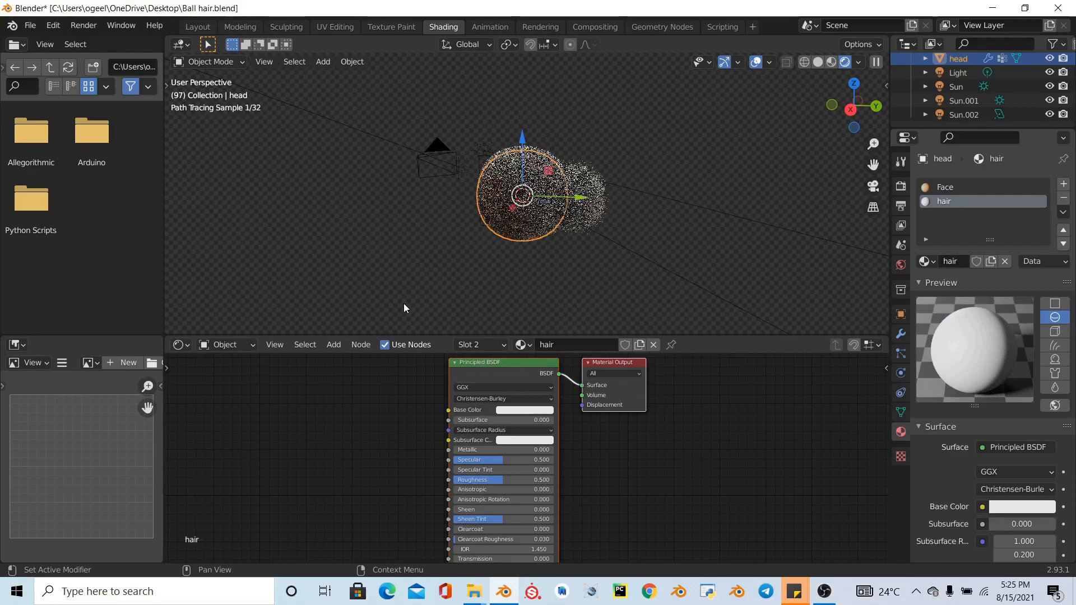
# - Switch the hair material's surface to Principled Hair BSDF with Melanin Concentration coloring, and open its tint color
pyautogui.click(1030, 447)
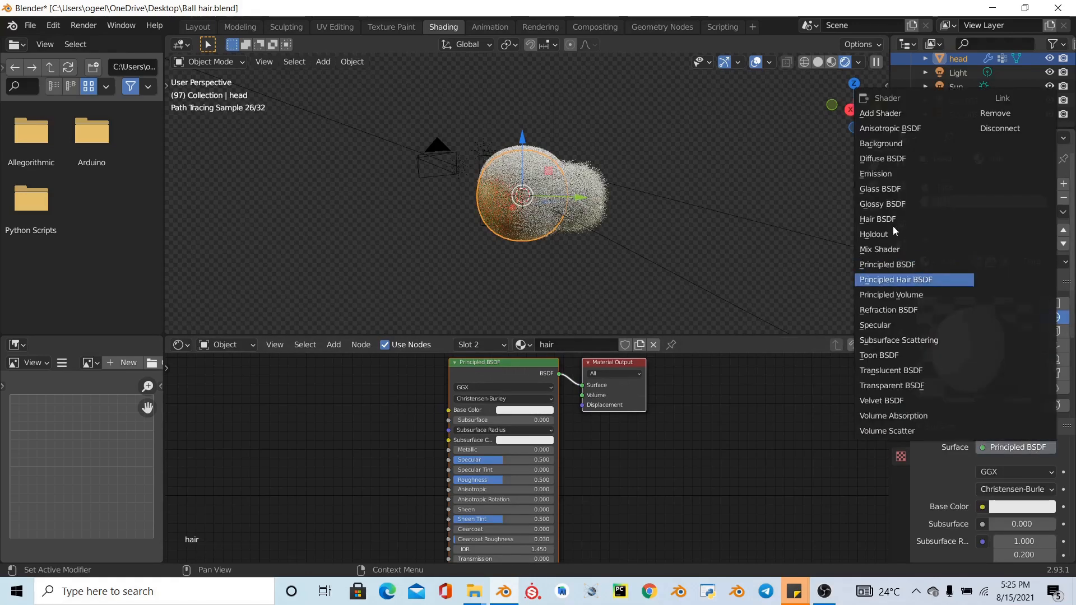
pyautogui.click(919, 279)
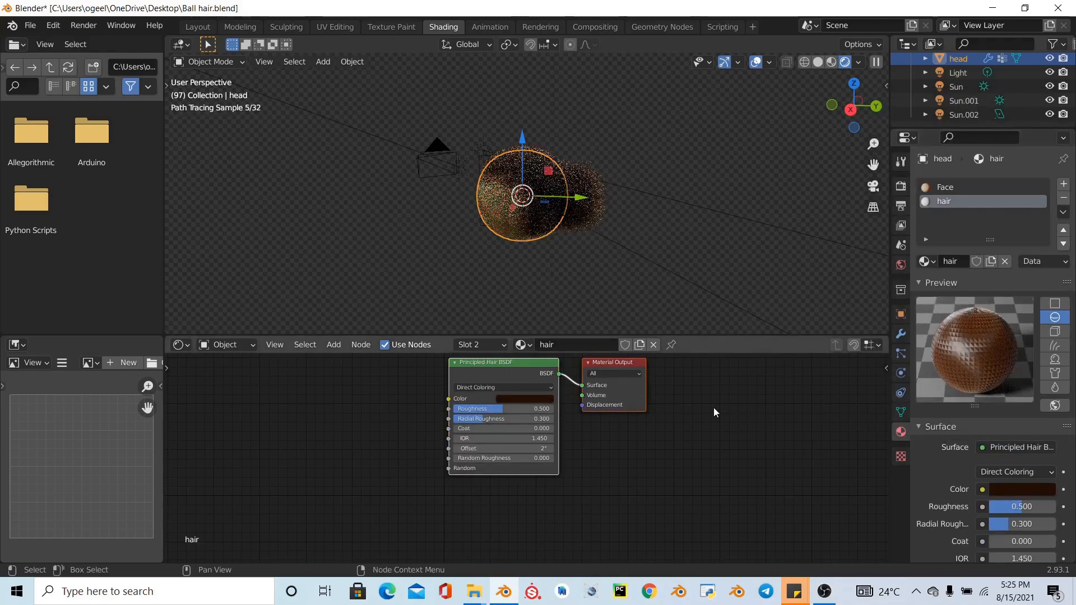
pyautogui.click(549, 388)
pyautogui.click(545, 409)
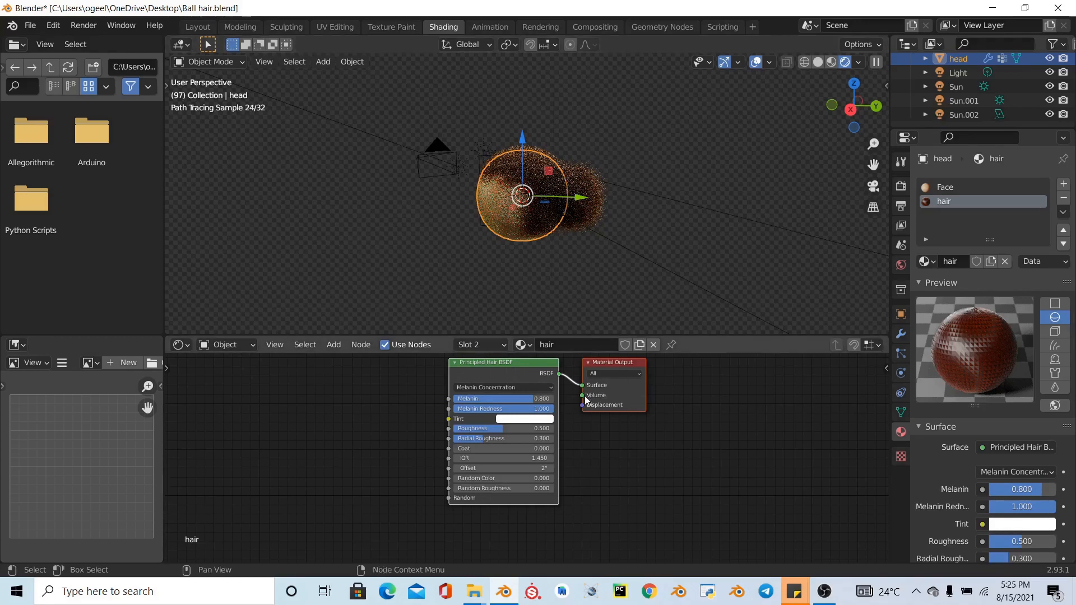
pyautogui.click(514, 424)
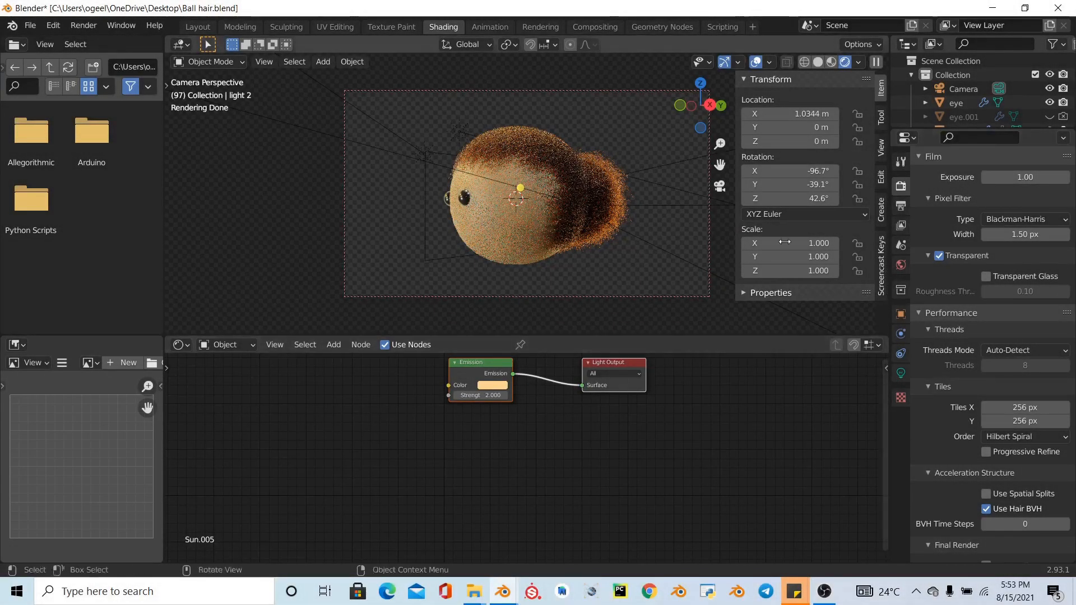
# - Select the head and review its hair material and the bun particle system's render settings
pyautogui.click(597, 194)
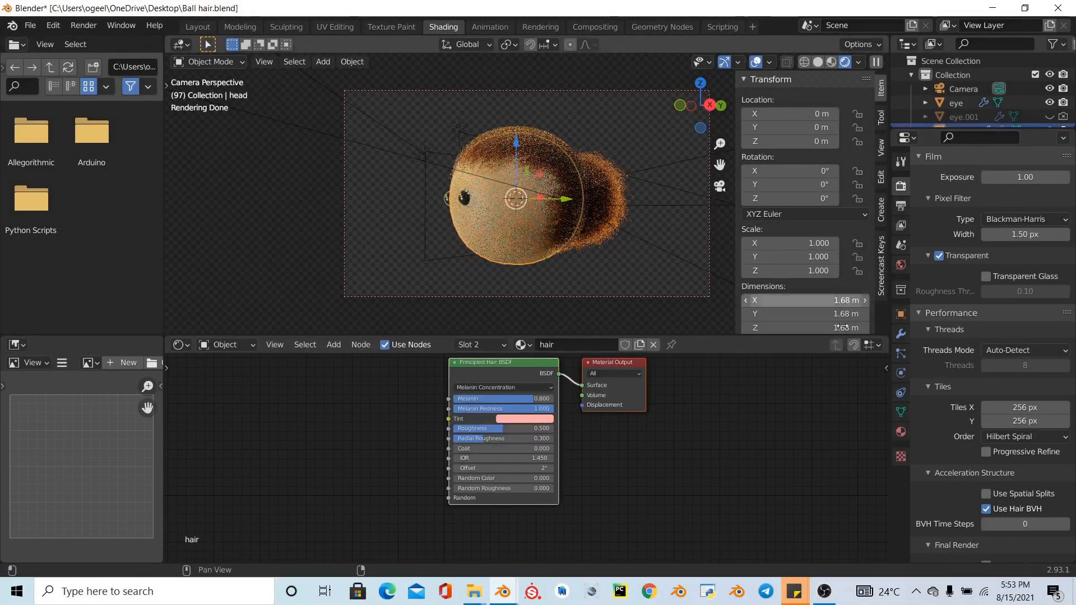
pyautogui.click(901, 430)
pyautogui.scroll(10, 1003, 224)
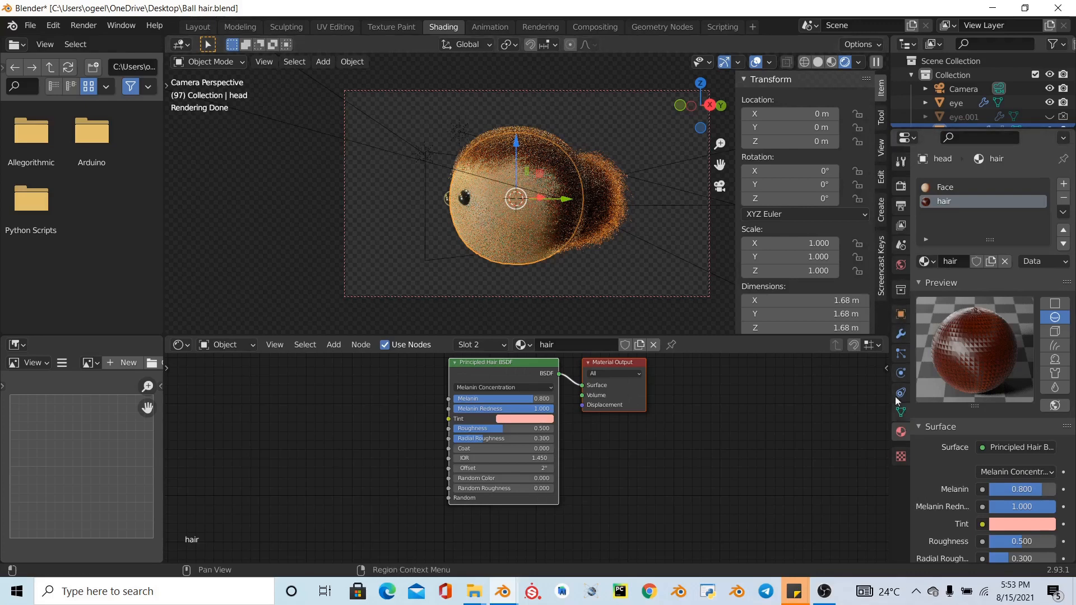
pyautogui.click(900, 354)
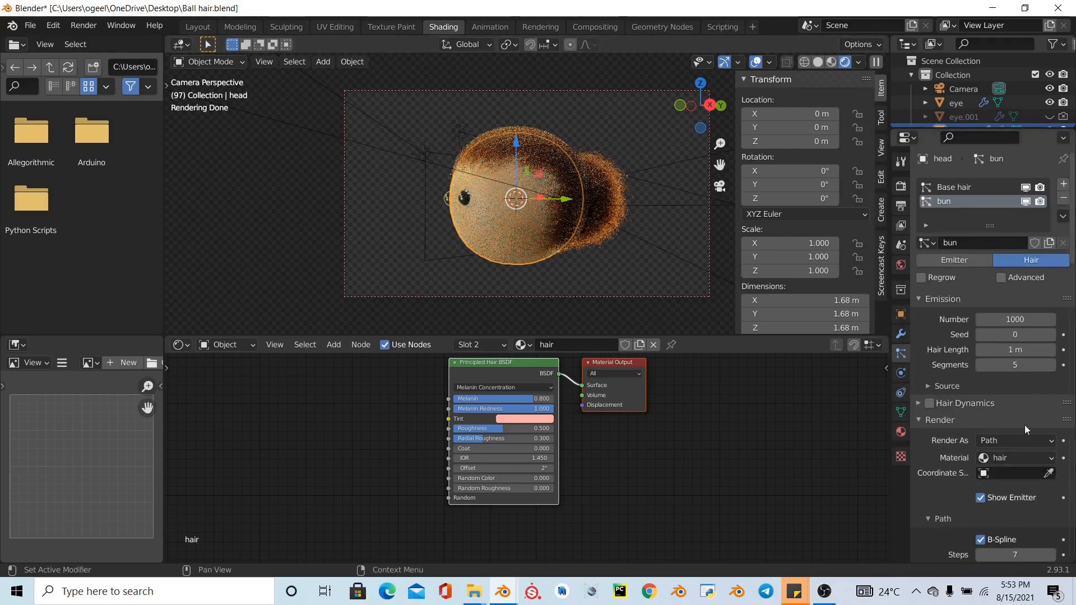
pyautogui.scroll(-7, 1007, 459)
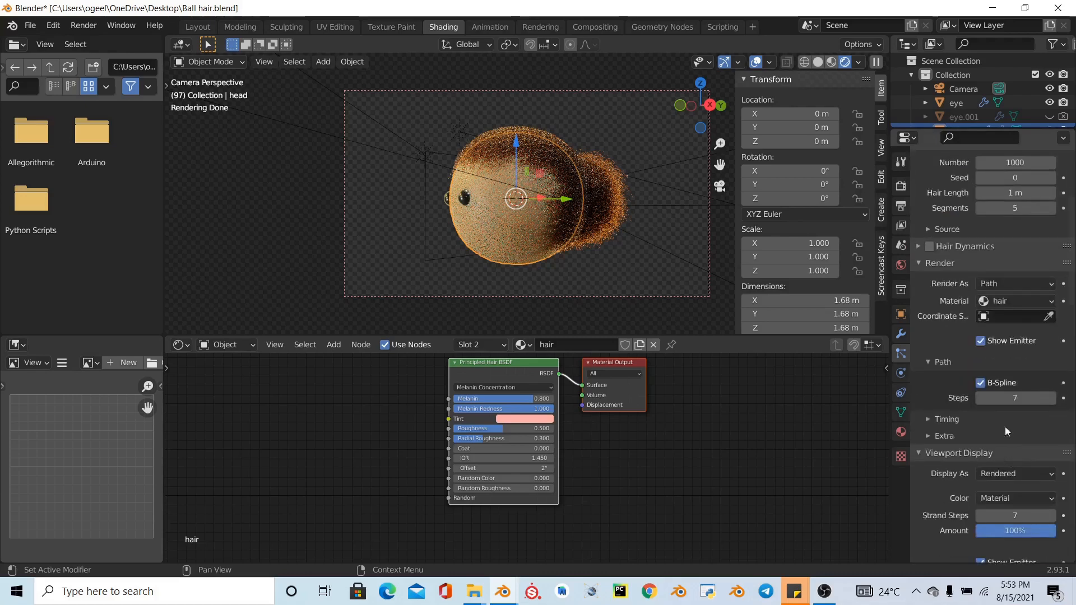
pyautogui.click(957, 261)
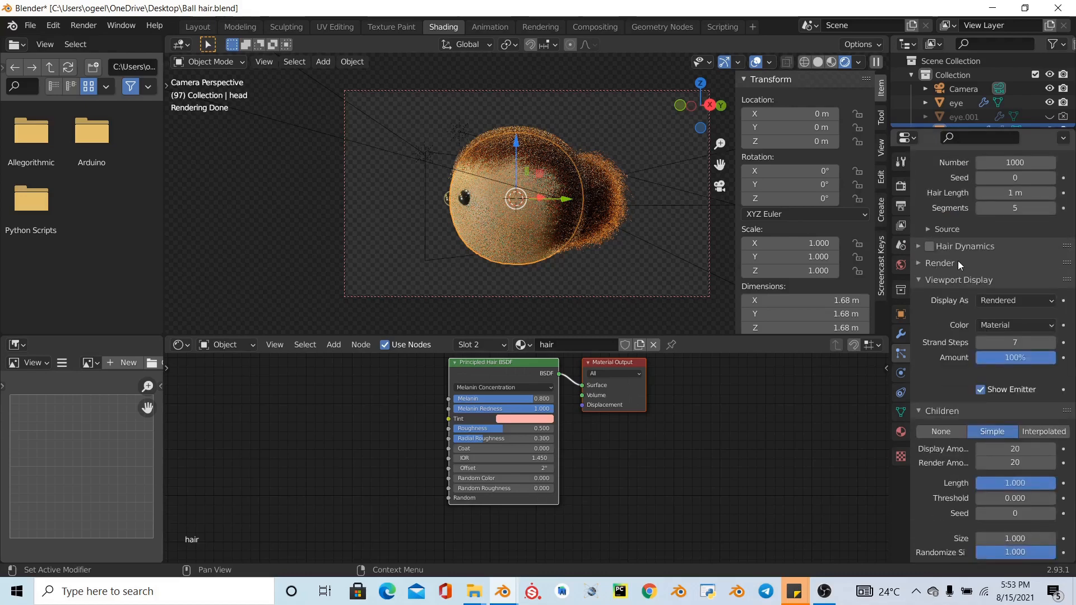
pyautogui.click(957, 262)
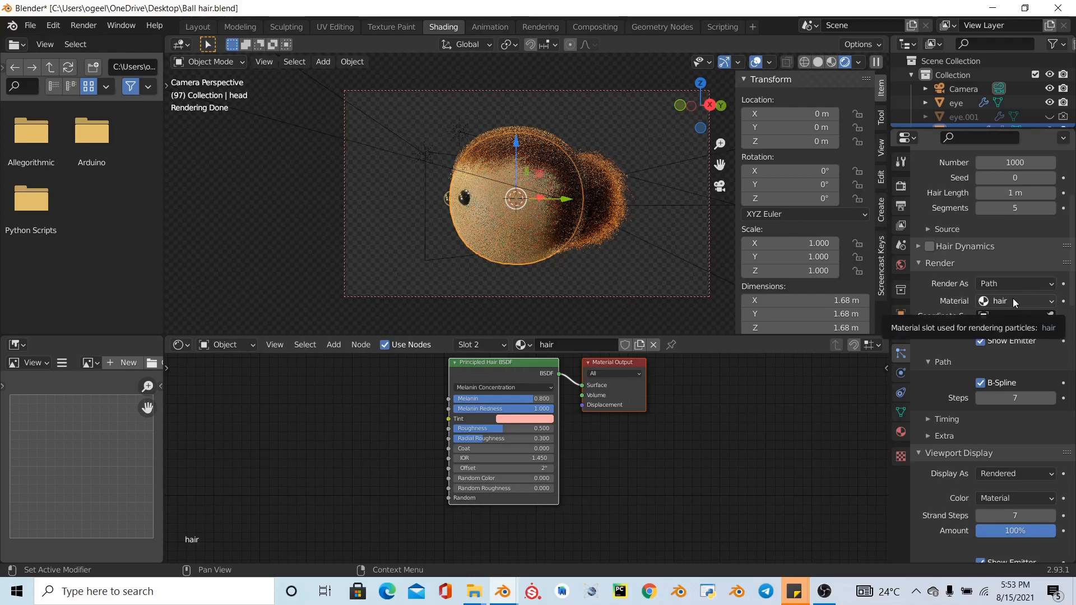
# - Try the Face material on the bun particle hair, and switch it back to hair
pyautogui.click(1014, 301)
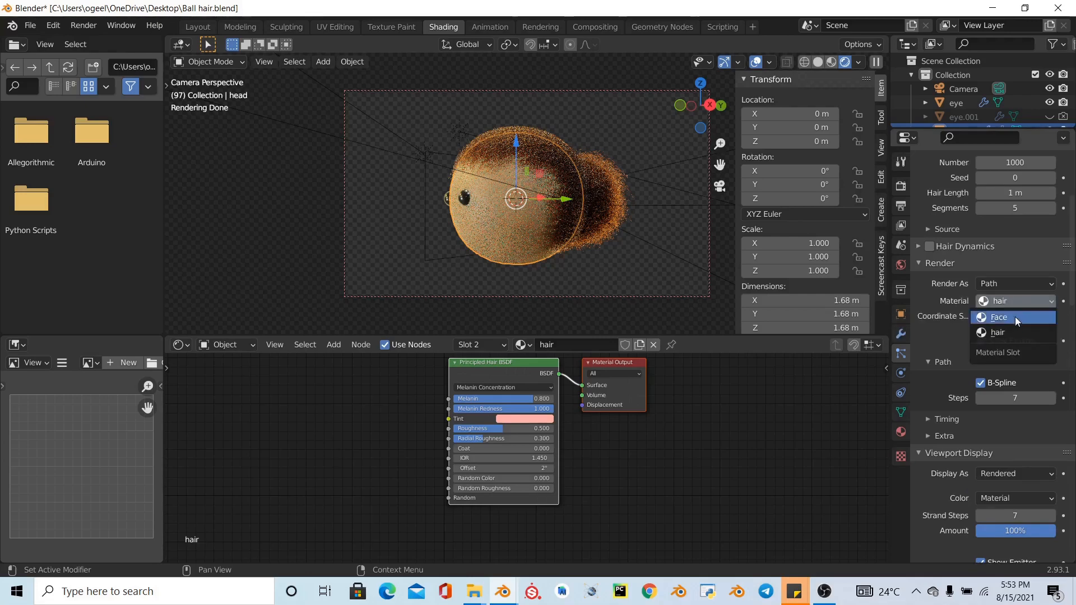
pyautogui.click(1014, 317)
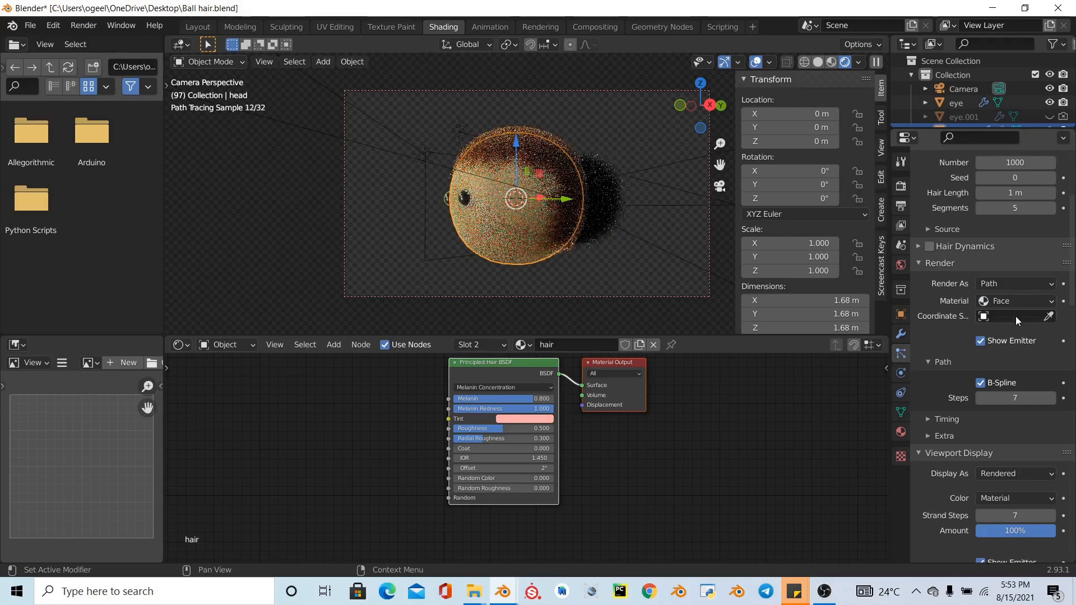
pyautogui.click(1007, 302)
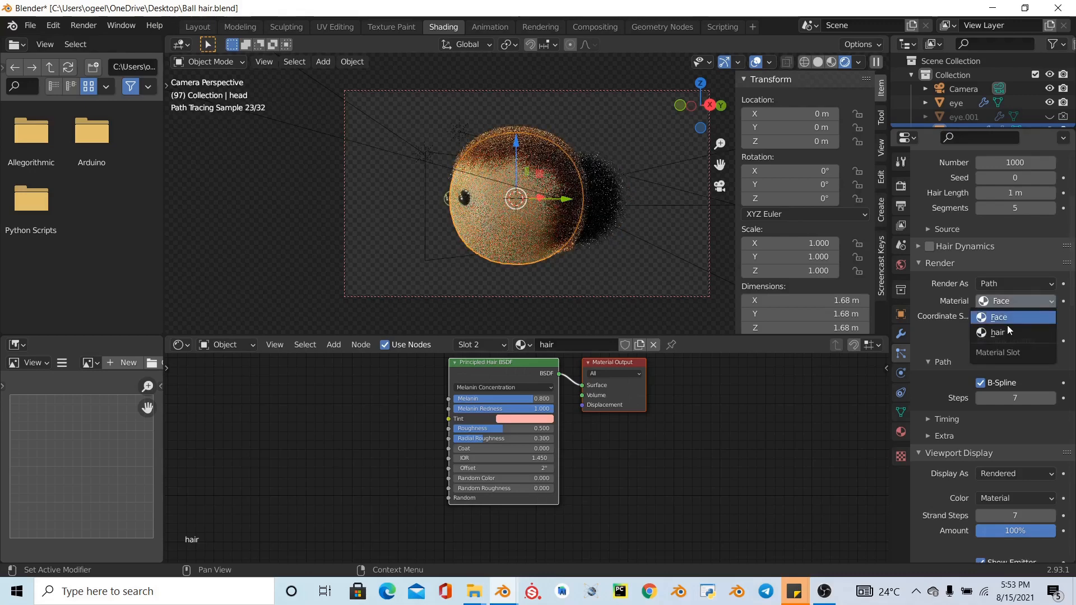
pyautogui.click(1007, 327)
# - Check which material slot the Base hair particle system uses for rendering
pyautogui.scroll(5, 1015, 251)
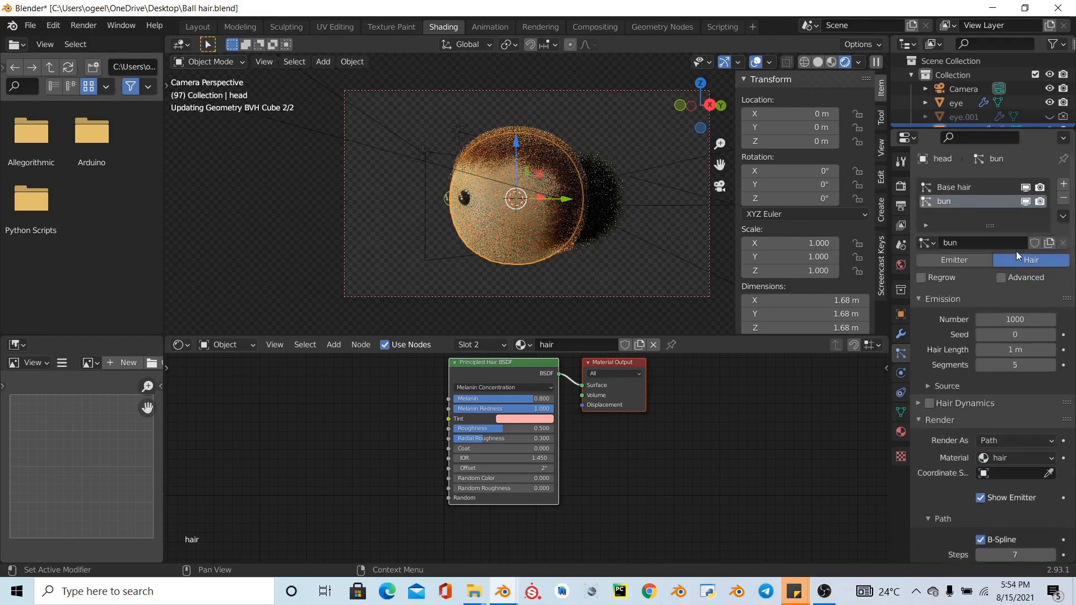
pyautogui.click(973, 187)
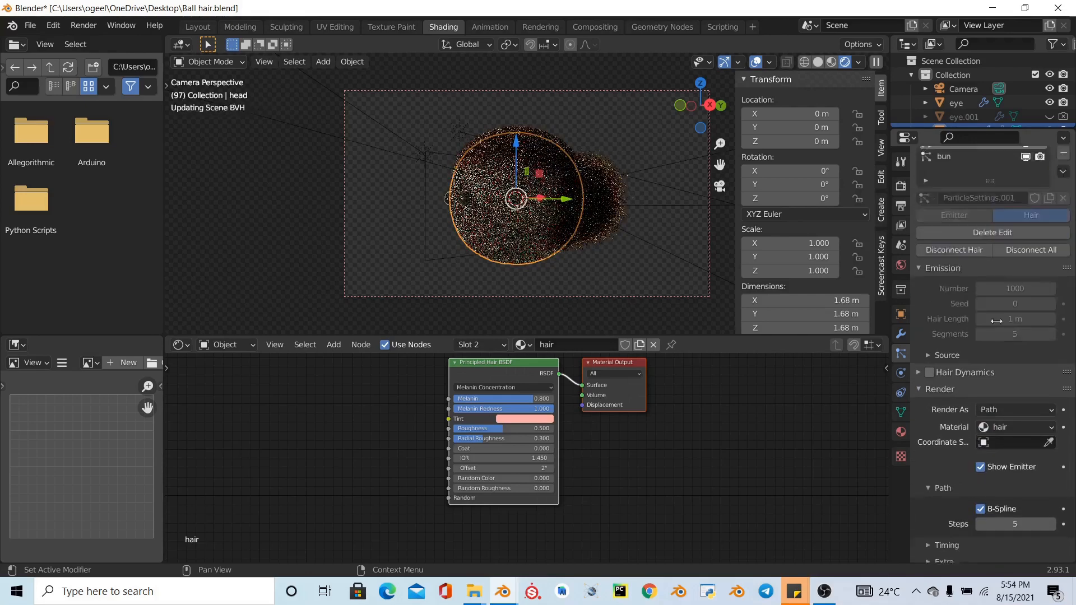
pyautogui.scroll(-4, 996, 322)
pyautogui.scroll(-5, 997, 322)
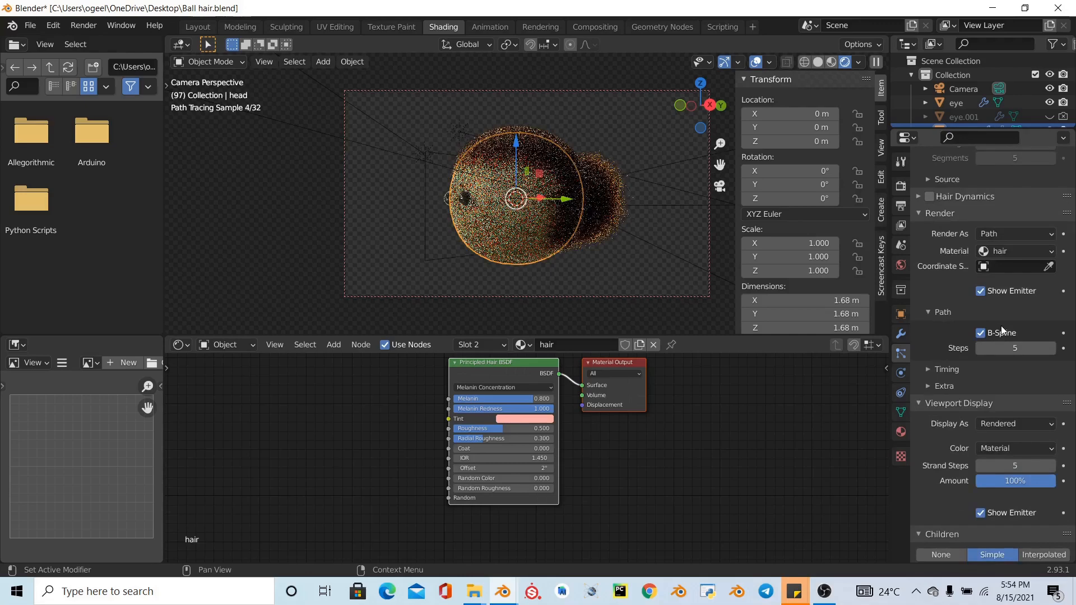
pyautogui.click(1003, 252)
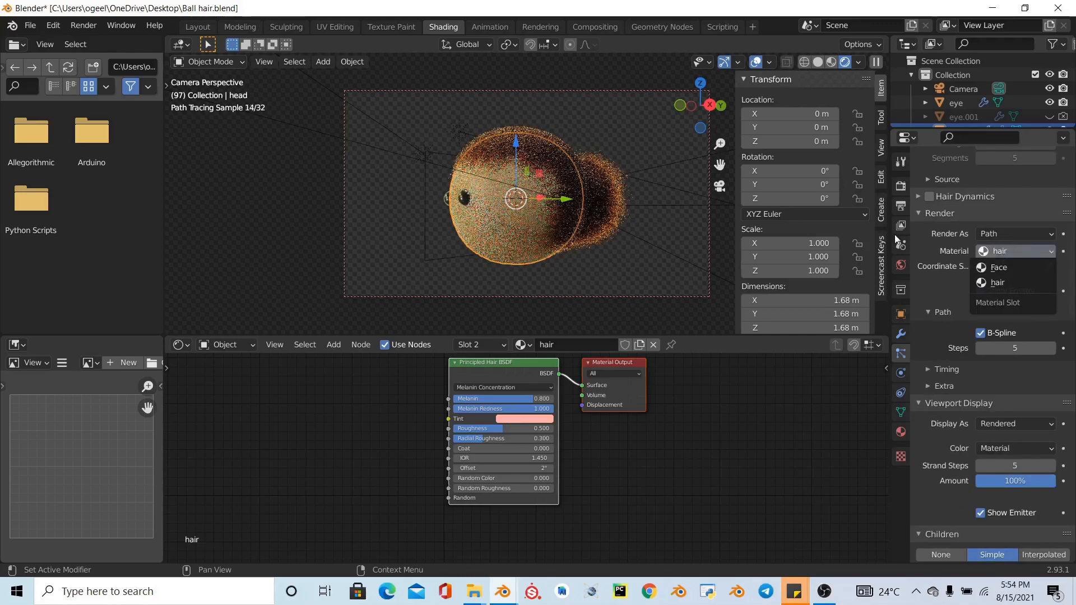
# - Keep hair as the render material of the Base hair particle system
pyautogui.click(997, 282)
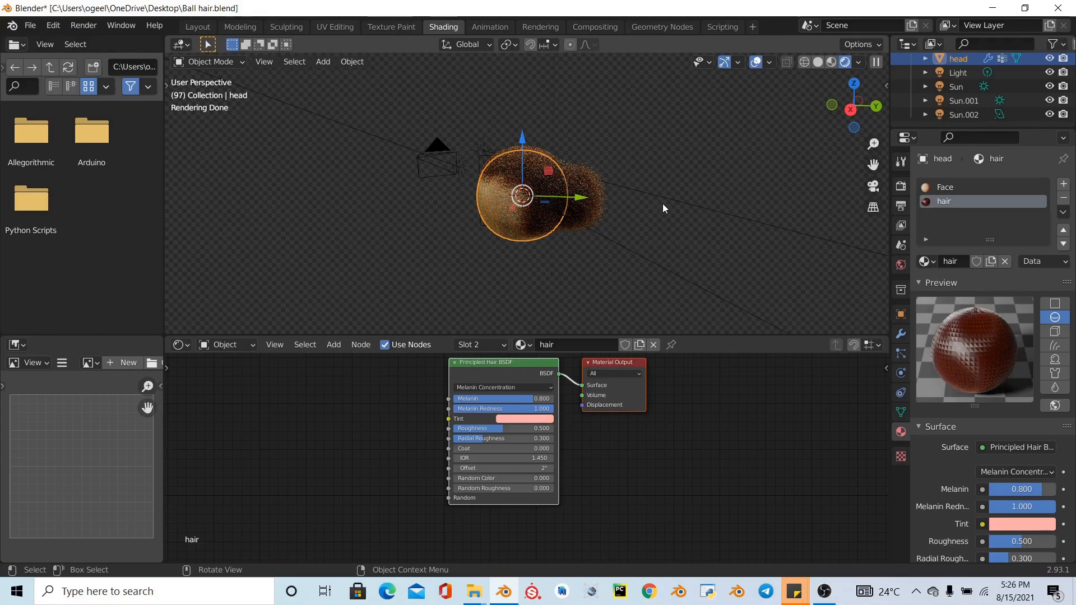
# - Hide the lights Sun, Sun.001 and Sun.002 in the viewport
pyautogui.click(662, 201)
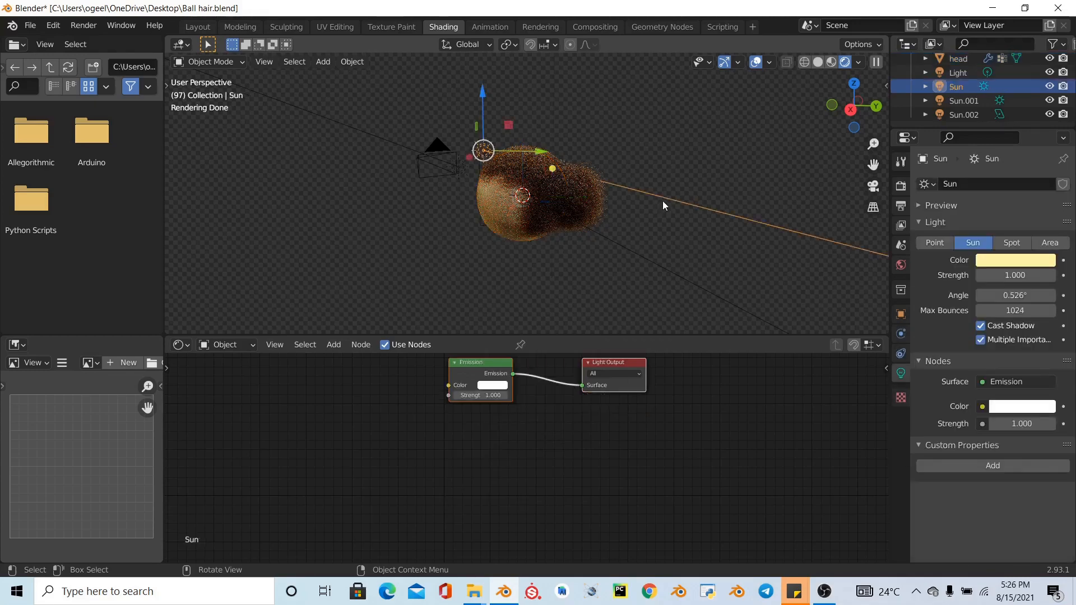
pyautogui.click(1049, 86)
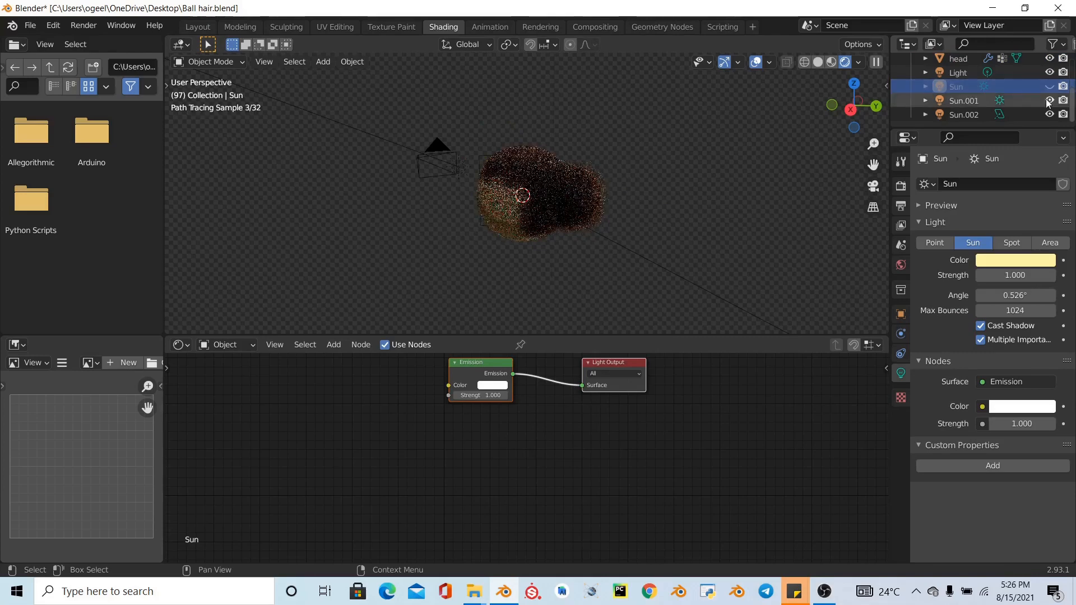
pyautogui.click(960, 102)
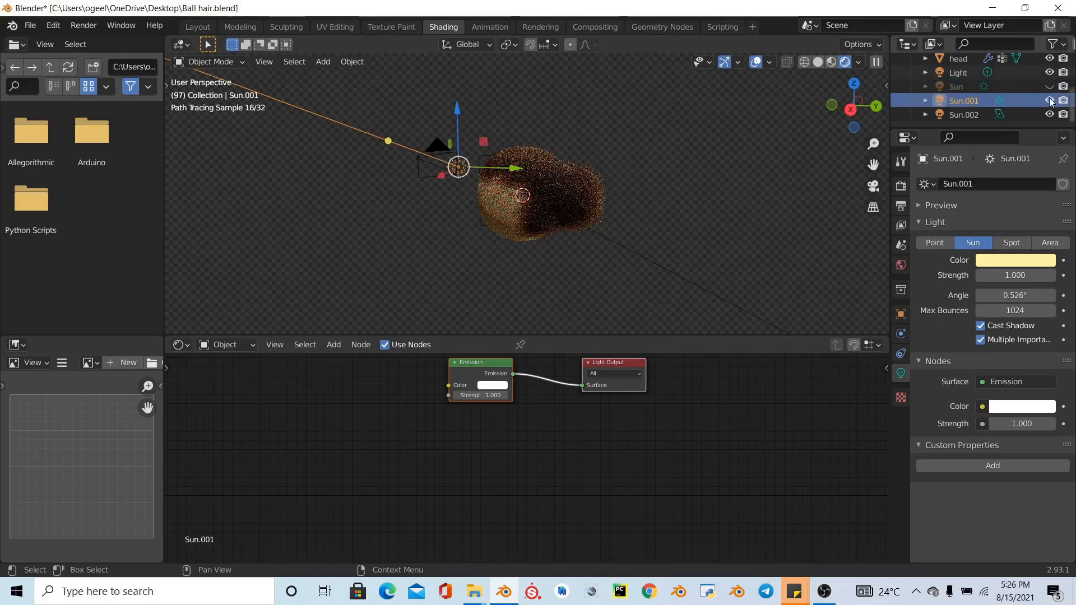
pyautogui.click(1049, 100)
pyautogui.click(966, 115)
pyautogui.click(1049, 114)
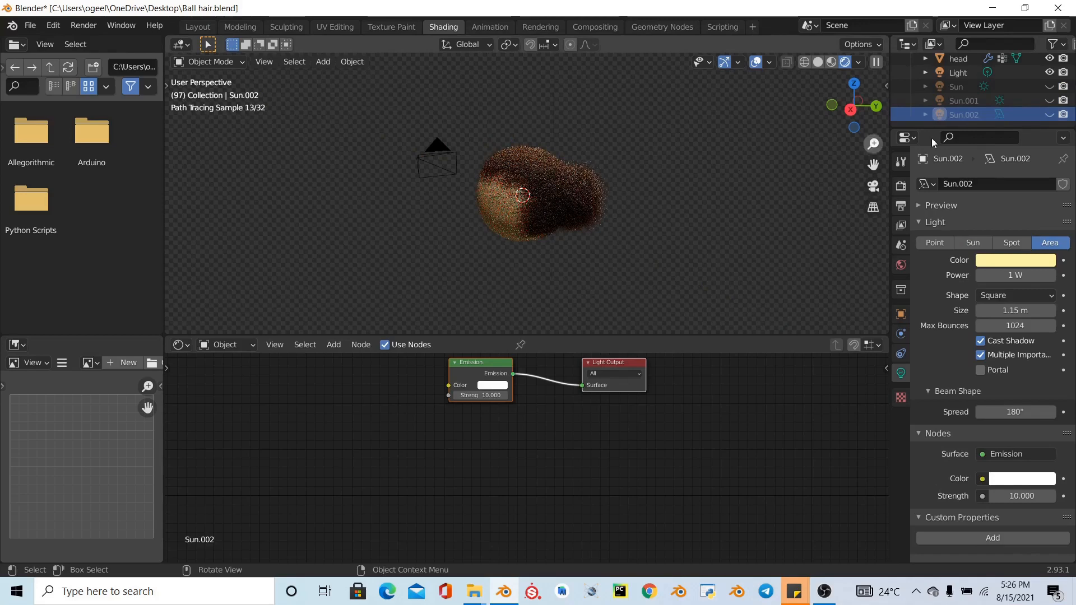
# - Add a new sun light at the world origin and rotate it about -102° in the right orthographic view
pyautogui.press('KP_7')
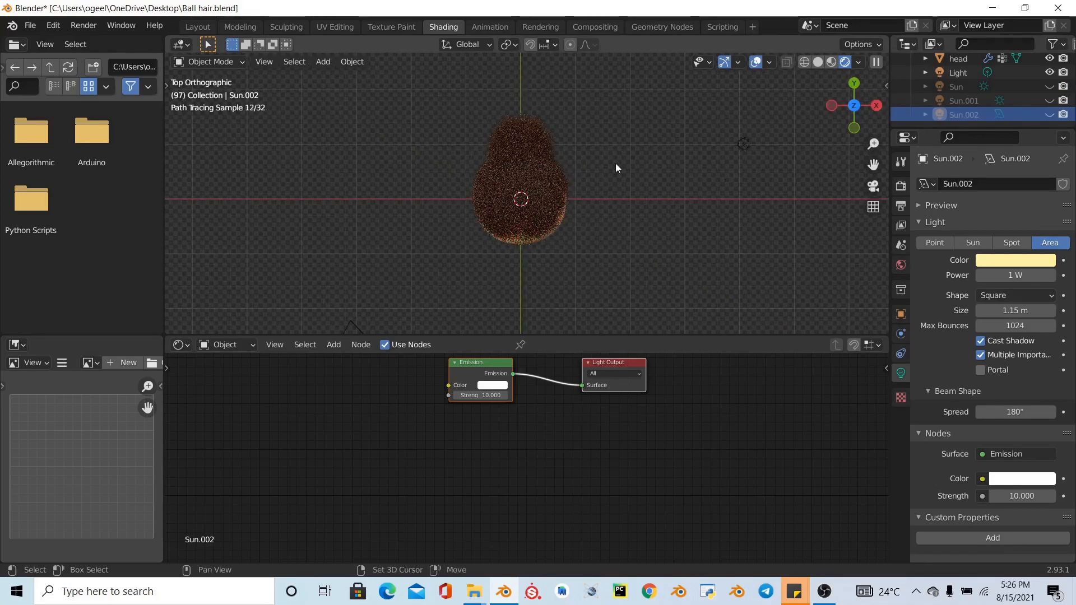
pyautogui.hotkey('shift', 'a')
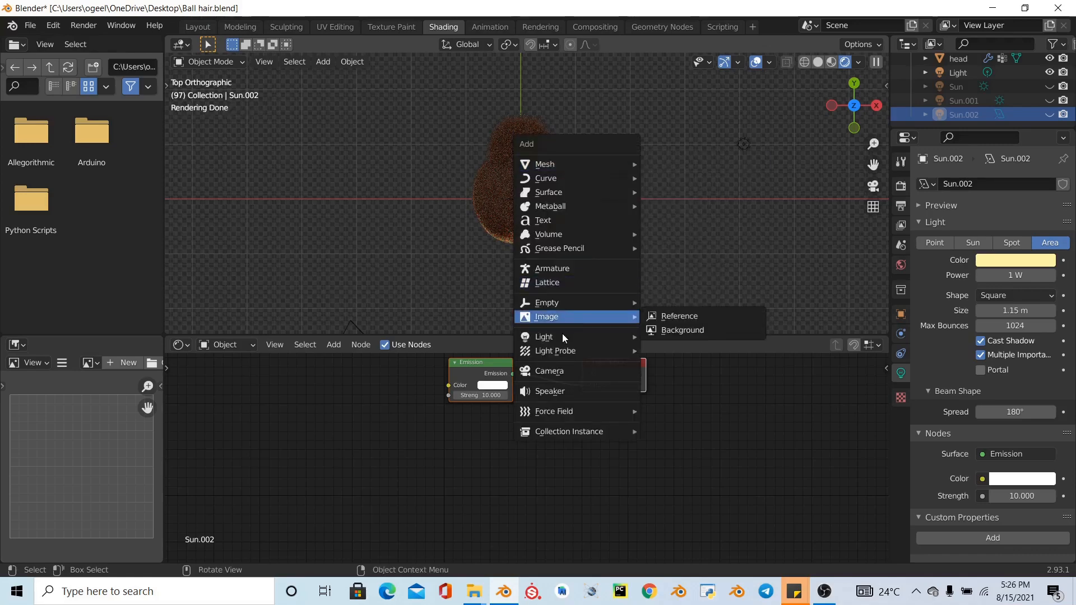
pyautogui.moveTo(586, 335)
pyautogui.click(672, 351)
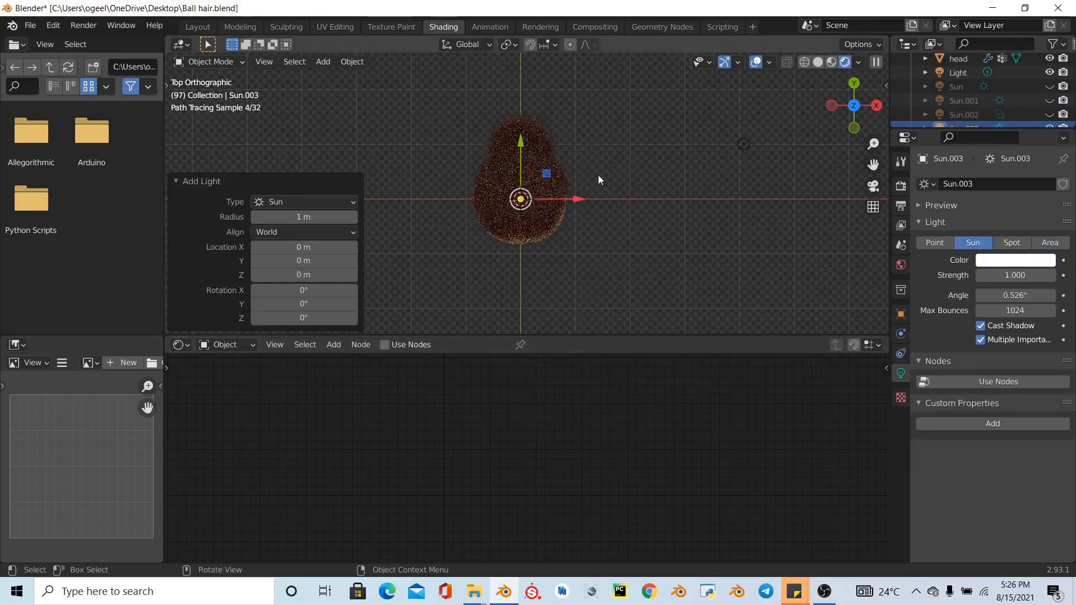
pyautogui.press('KP_3')
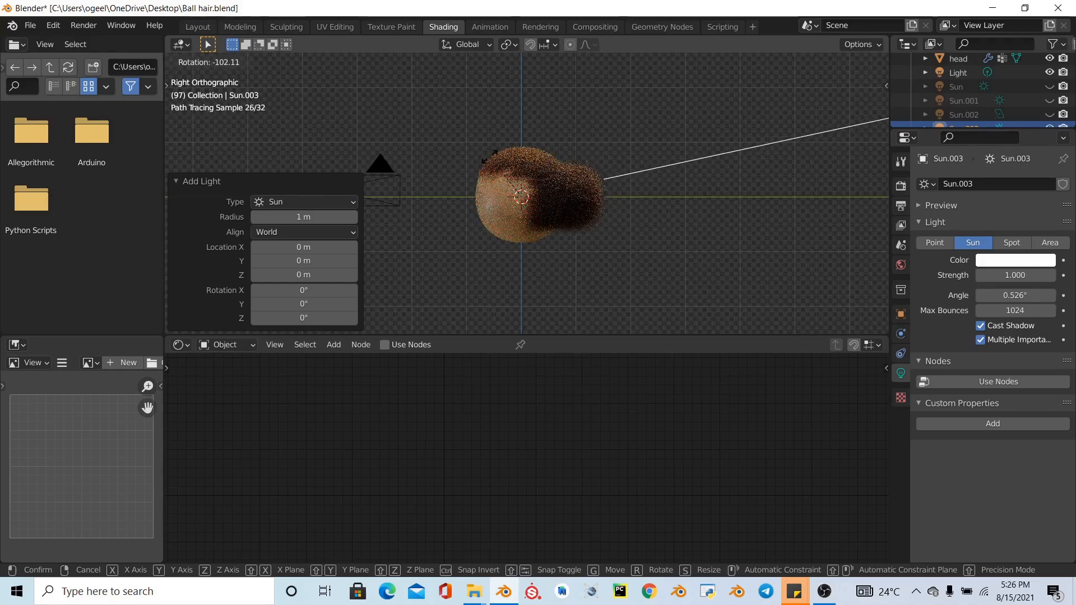
pyautogui.click(490, 156)
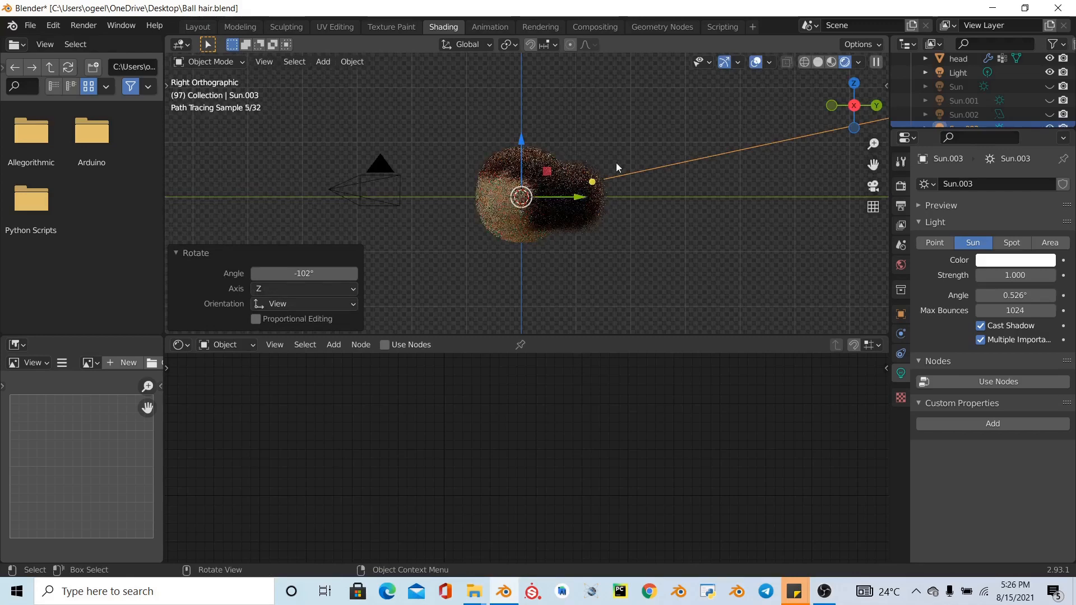
# - Duplicate the new sun light in place and move the copy about 1.03 m along X
pyautogui.press('n')
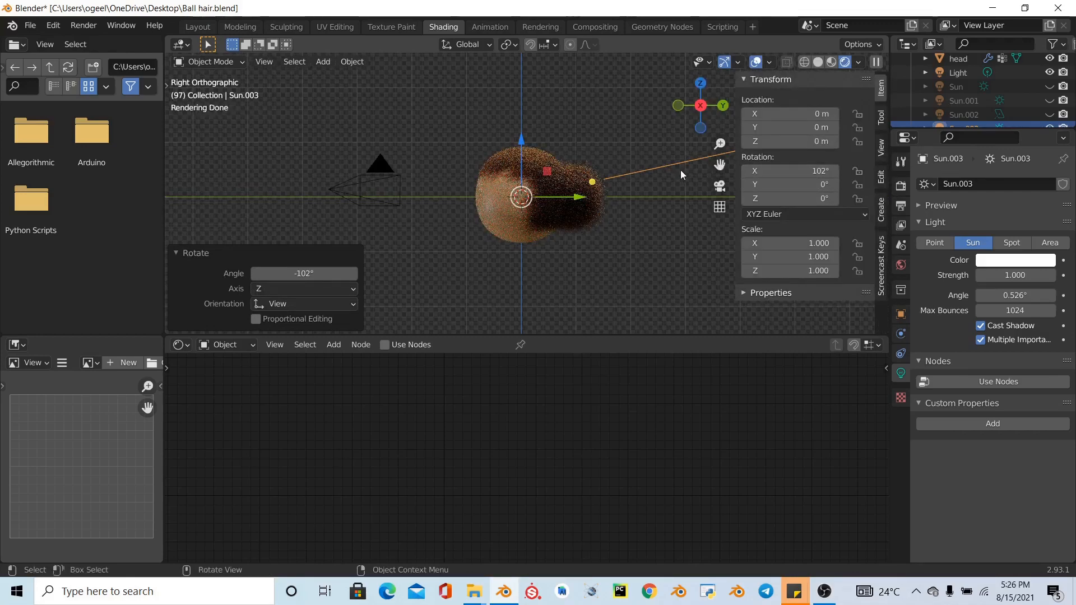
pyautogui.press('shift')
pyautogui.hotkey('shift', 'd')
pyautogui.rightClick(621, 173)
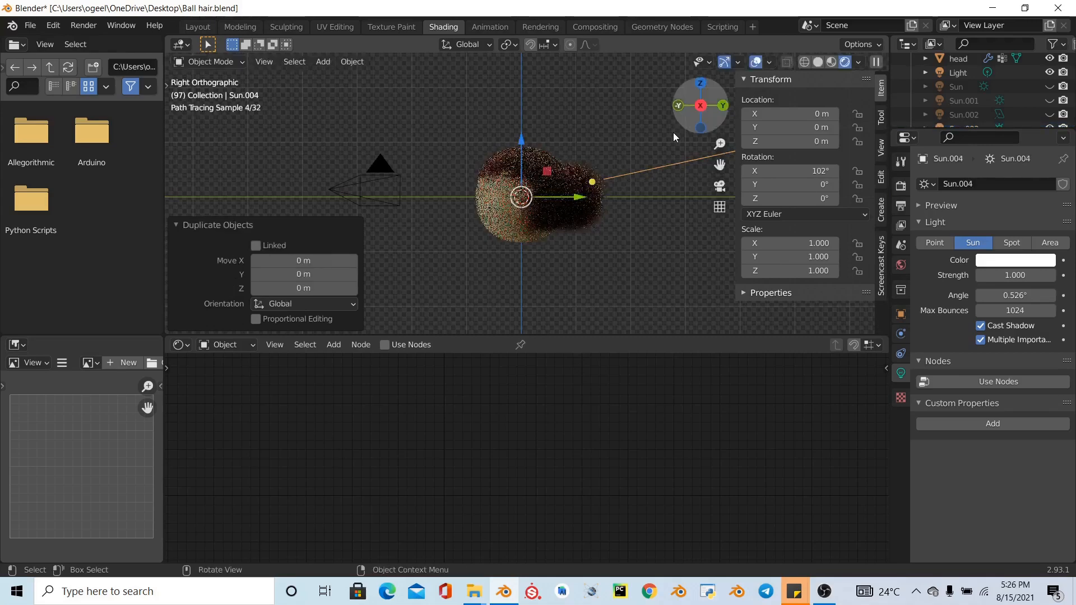
pyautogui.press('KP_7')
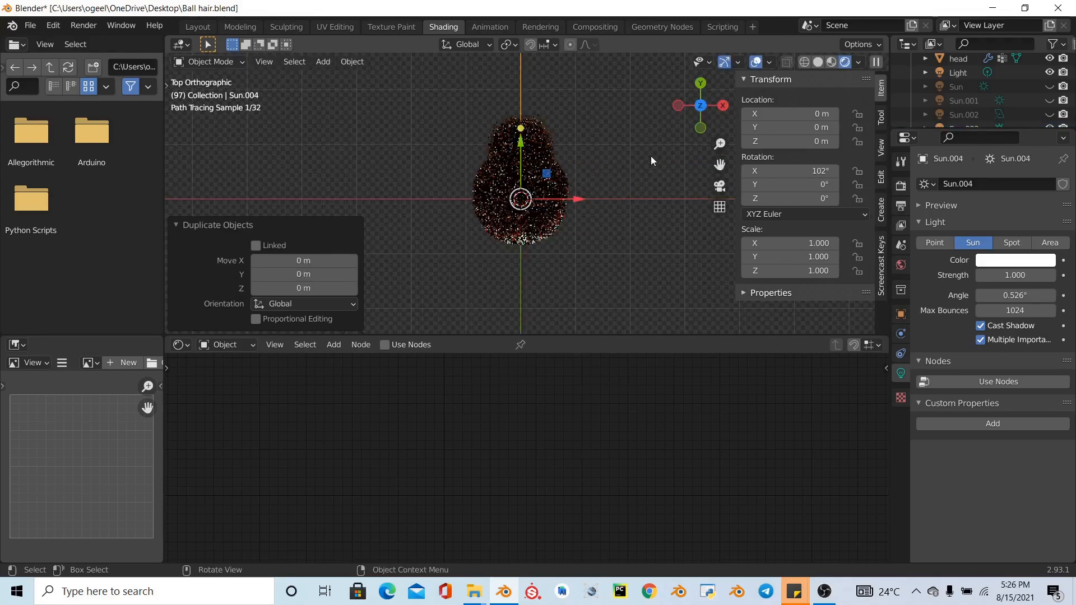
pyautogui.moveTo(573, 198); pyautogui.dragTo(643, 195)
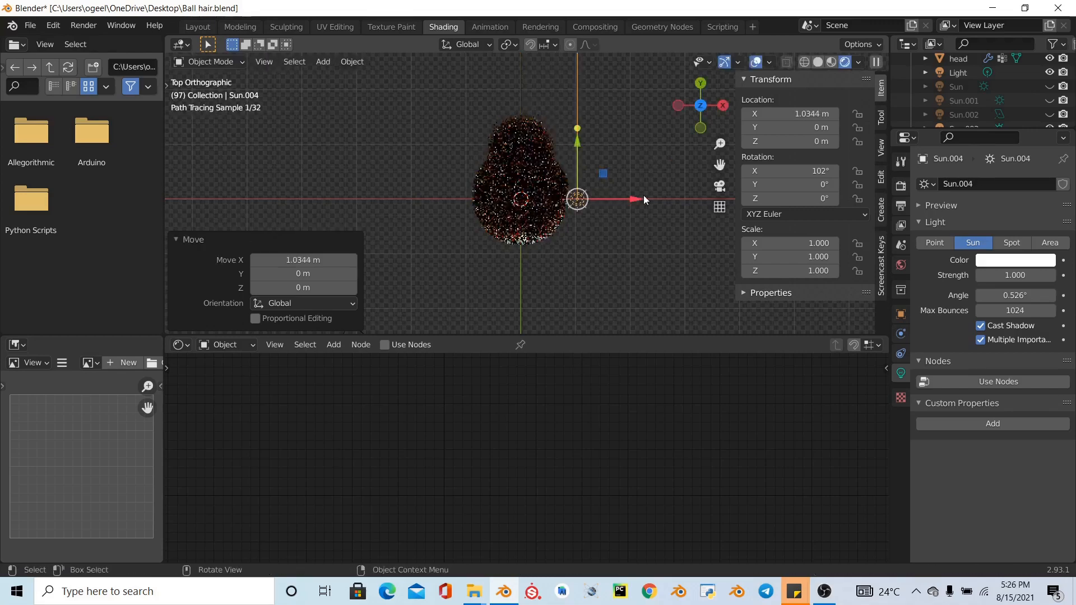
# - Rotate the duplicated sun light about 63° in an angled perspective view, so it shines from the head's side
pyautogui.press('KP_3')
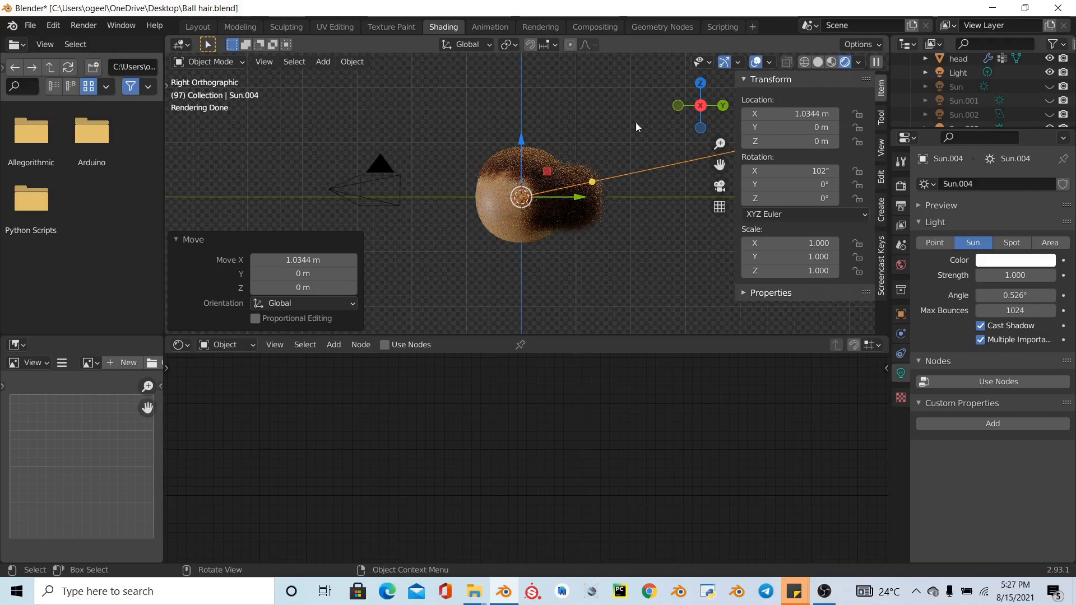
pyautogui.moveTo(694, 110); pyautogui.dragTo(673, 130)
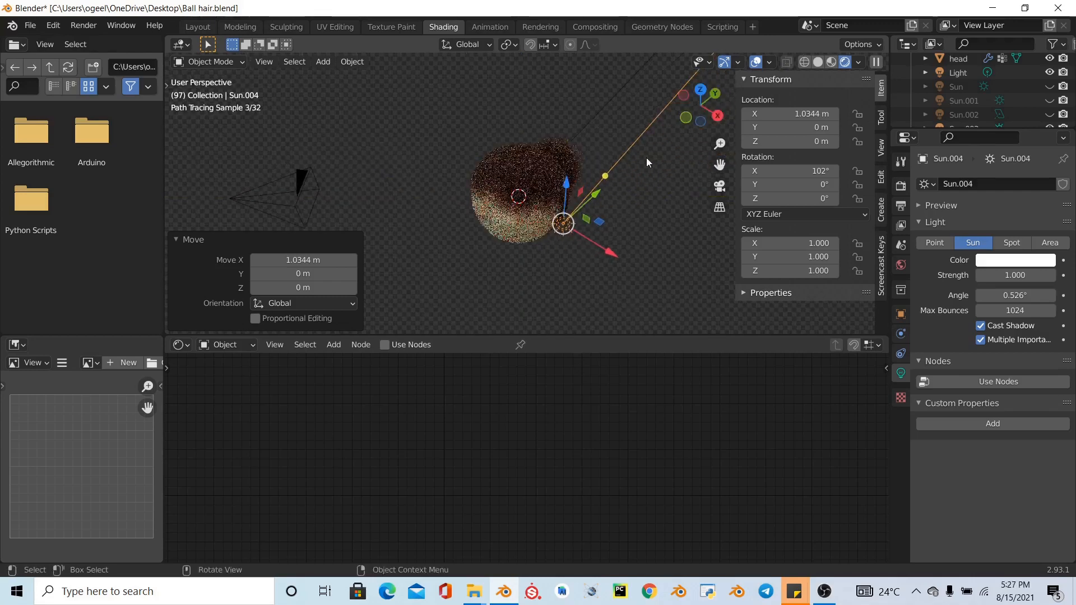
pyautogui.press('r')
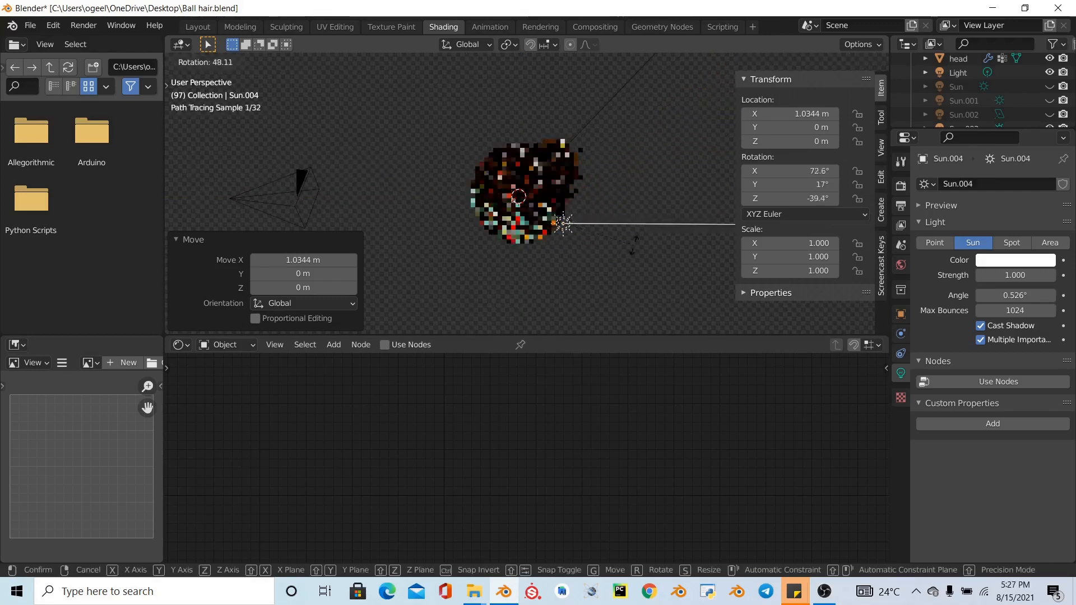
pyautogui.click(661, 147)
pyautogui.press('KP_3')
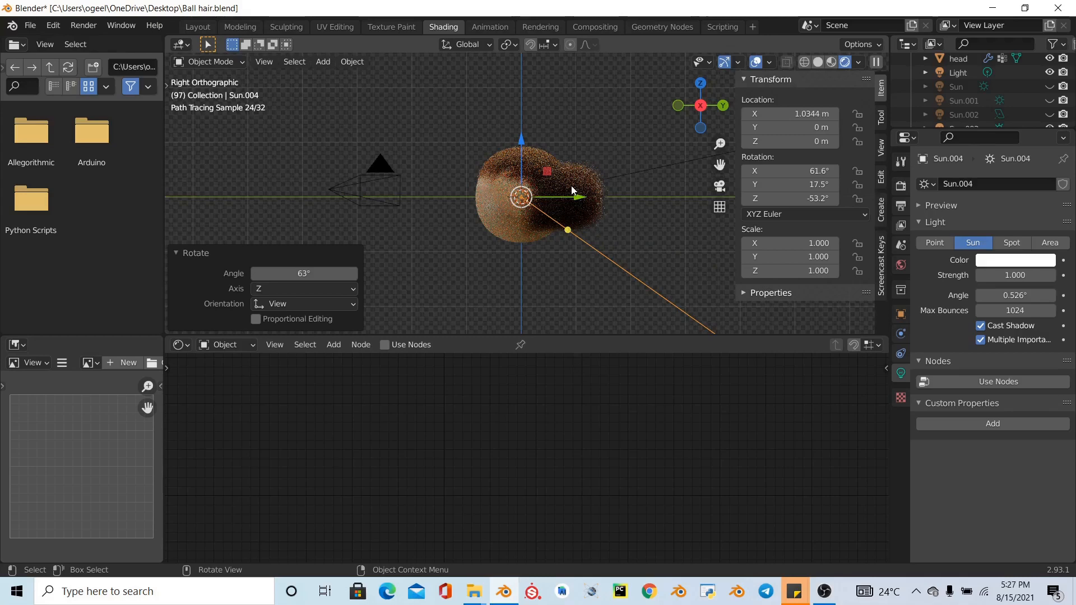
# - Enable nodes on the duplicated sun, set its emission color to light orange, and set its light color to pale yellow
pyautogui.click(1012, 383)
pyautogui.click(1016, 407)
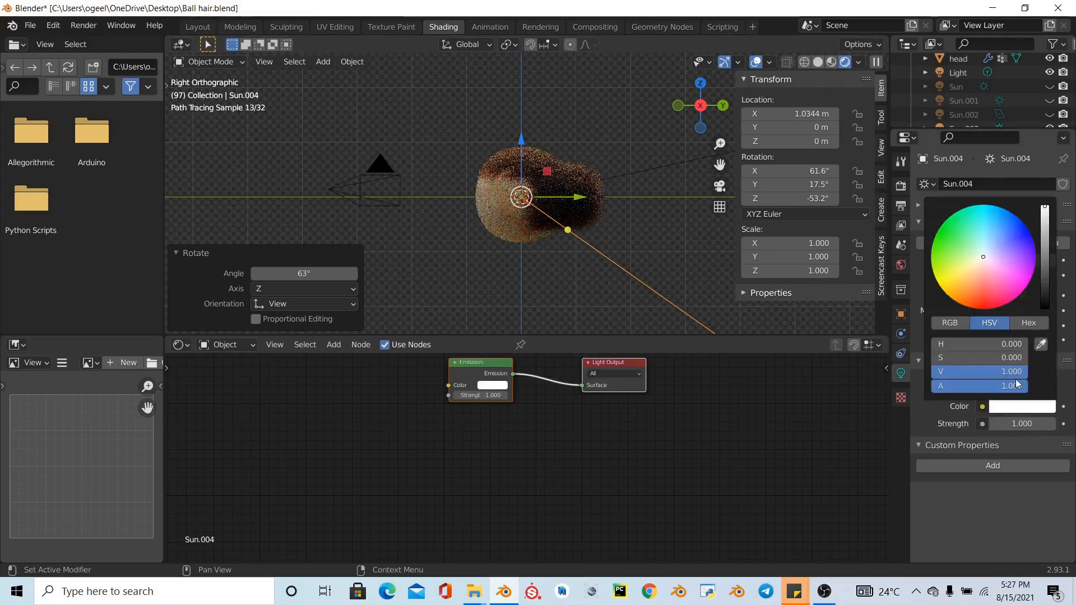
pyautogui.click(970, 275)
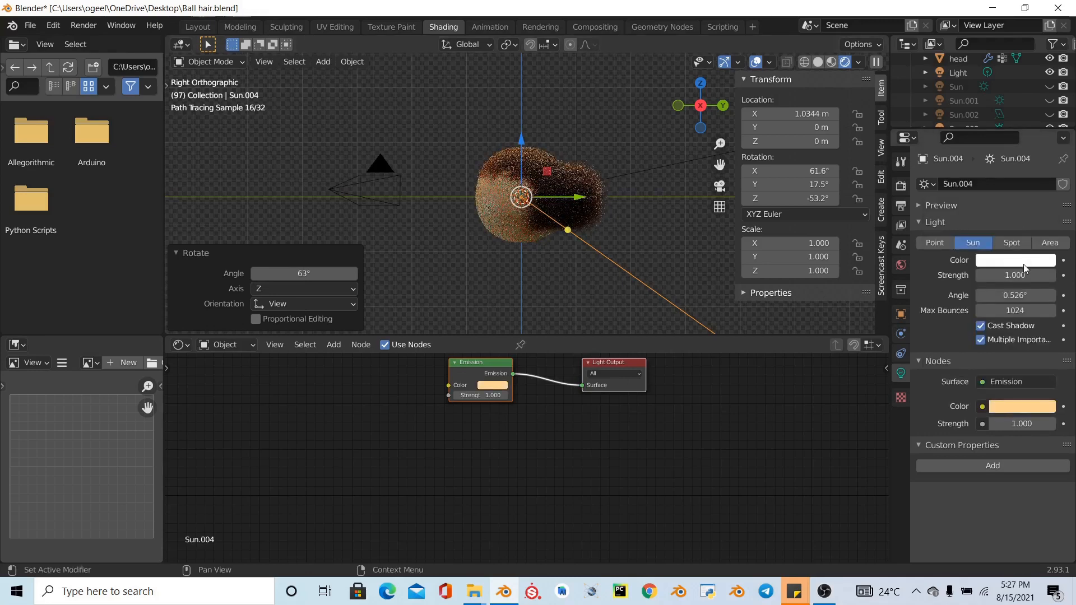
pyautogui.click(992, 261)
pyautogui.click(965, 144)
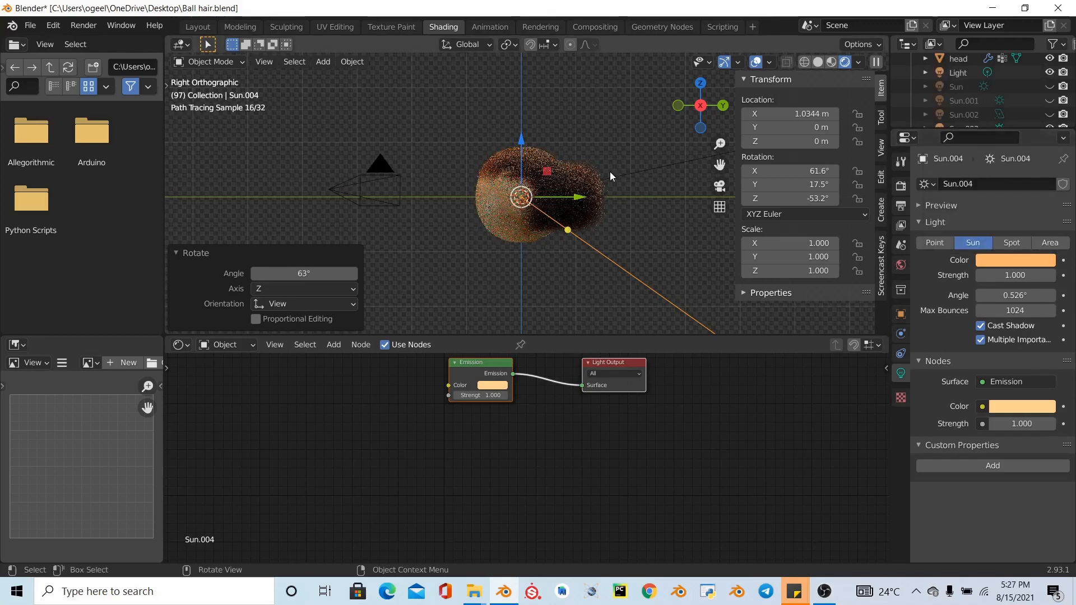
pyautogui.click(1016, 259)
pyautogui.click(977, 134)
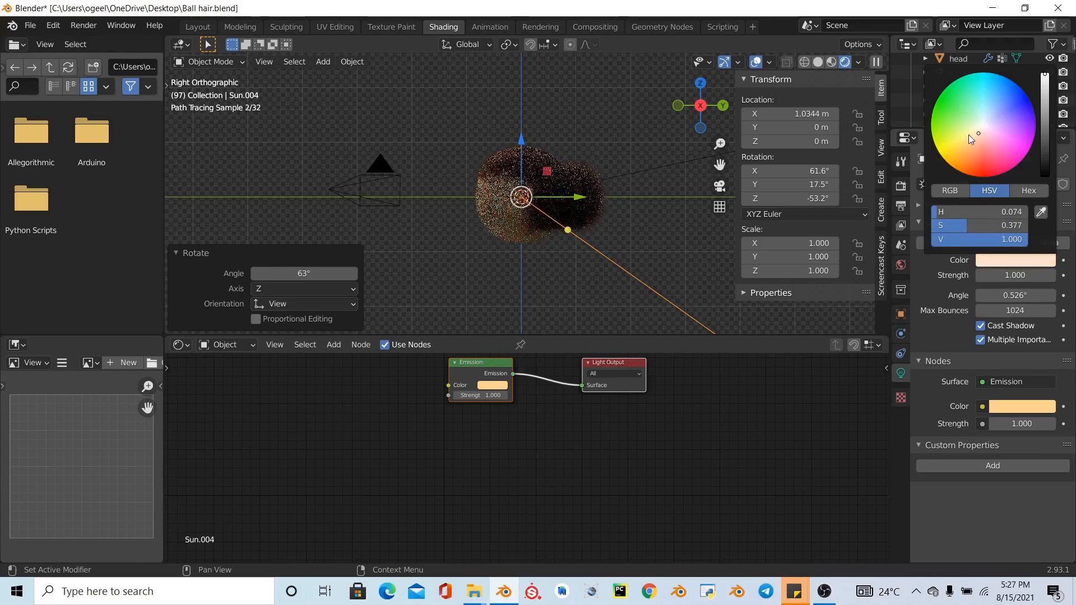
pyautogui.click(968, 135)
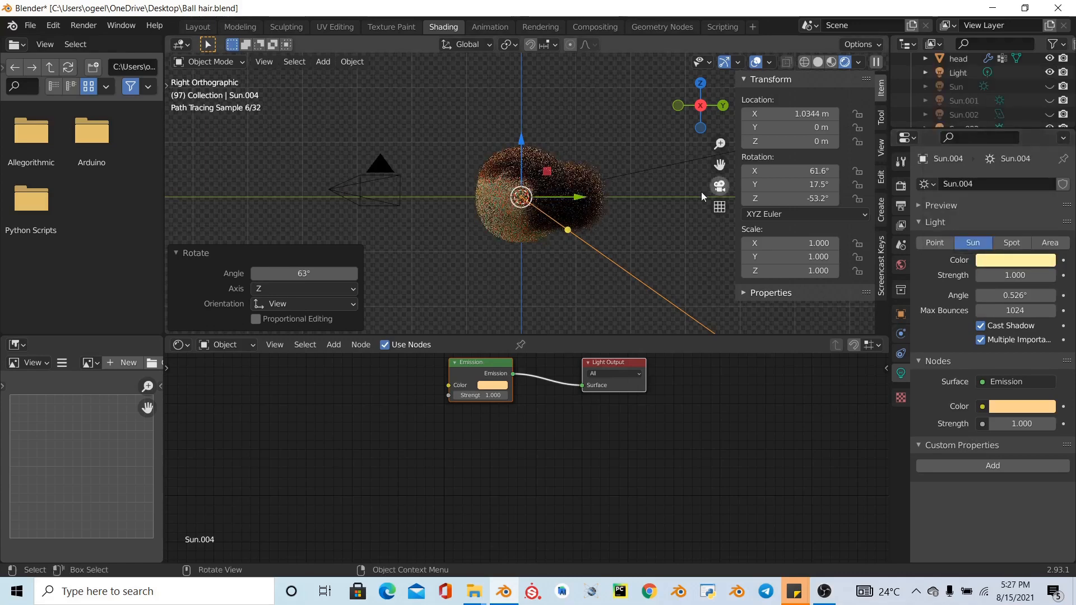
# - Set the duplicated sun's emission strength to 2 and rotate it about -2° in the right orthographic view
pyautogui.click(1030, 423)
pyautogui.write('2')
pyautogui.press('Return')
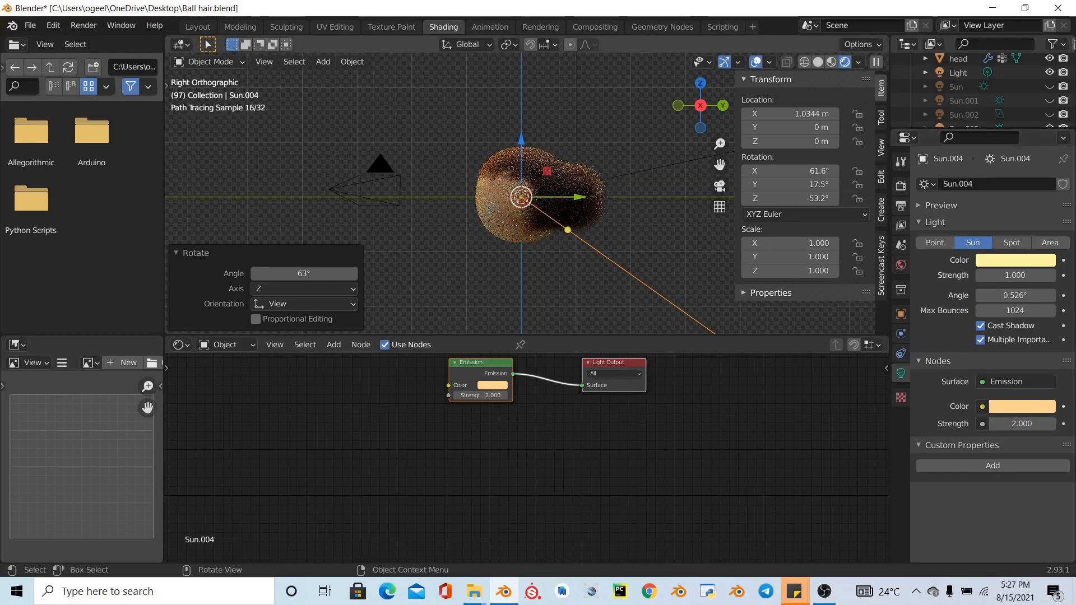
pyautogui.press('r')
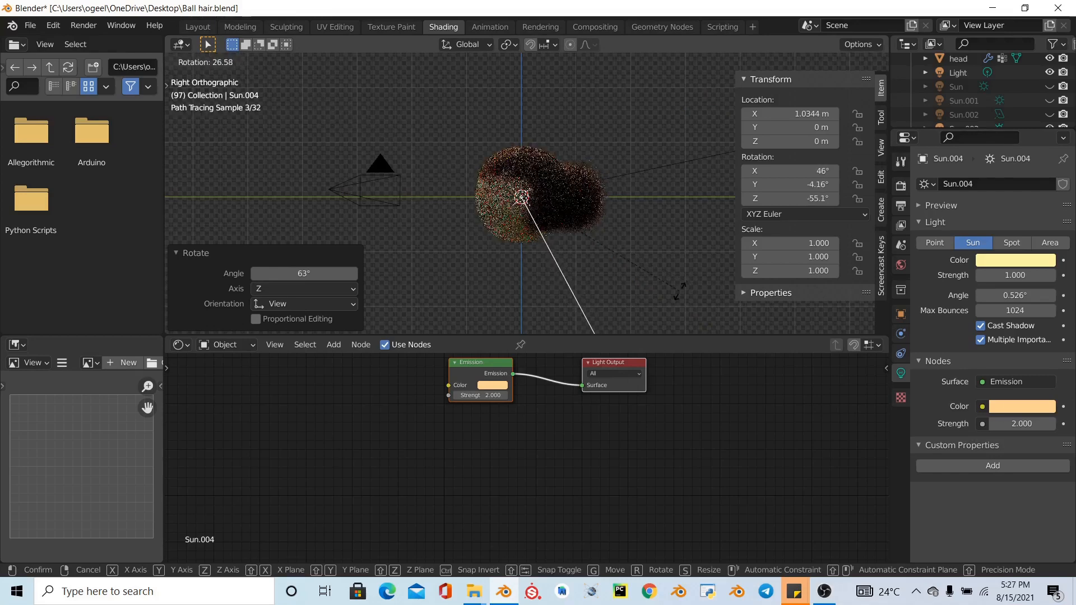
pyautogui.click(733, 205)
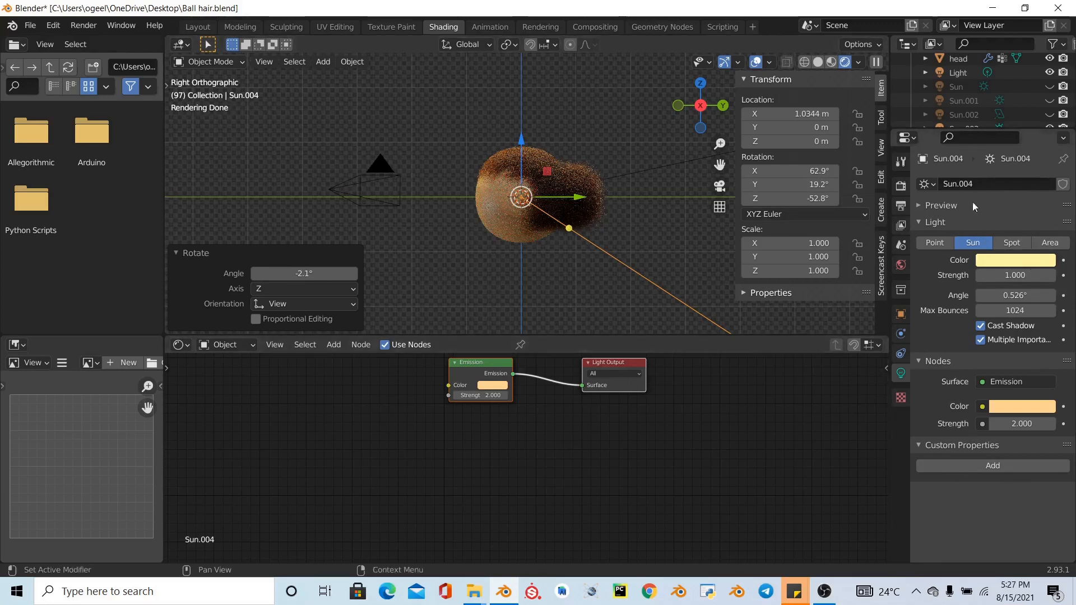
# - Select the white sun light Sun.003, enable its nodes, and set its emission strength to 2
pyautogui.click(617, 176)
pyautogui.click(990, 381)
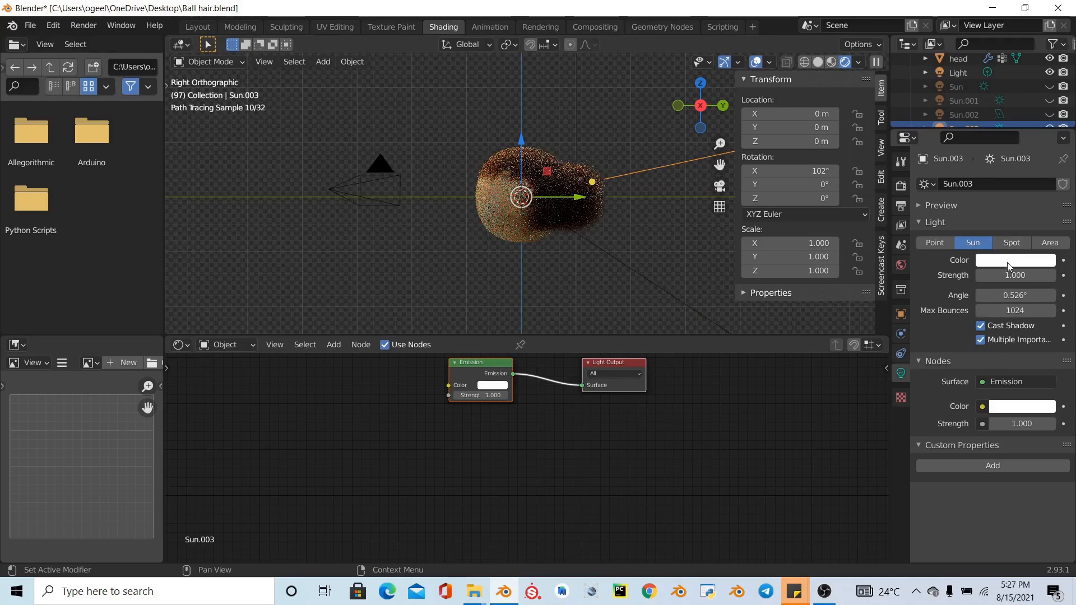
pyautogui.click(1029, 423)
pyautogui.write('2')
pyautogui.press('Return')
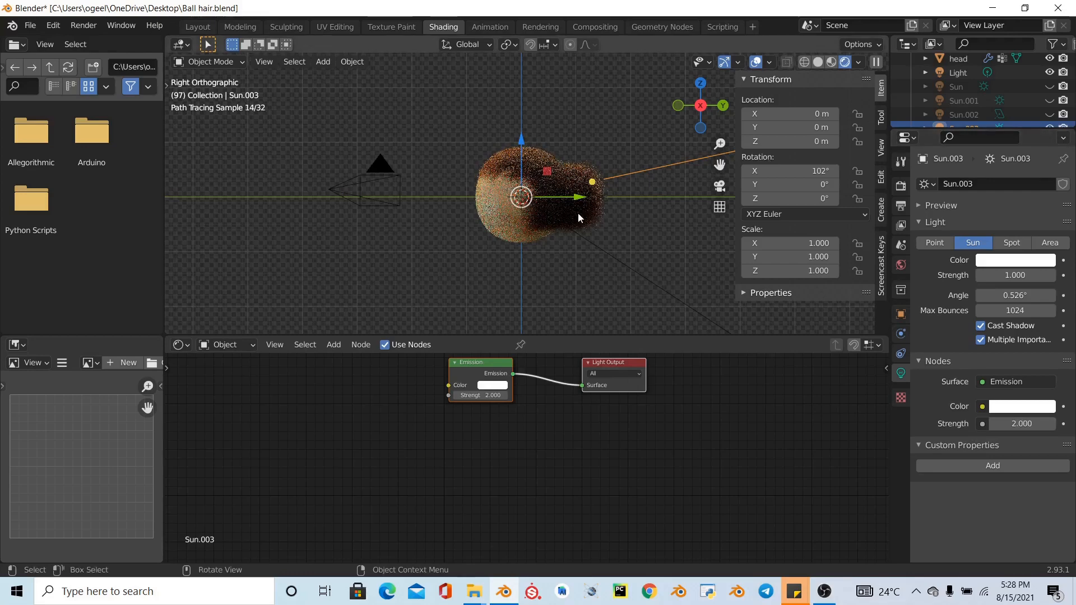
# - Duplicate the pale yellow sun light in place and rotate the copy about 153° in the right orthographic view
pyautogui.click(592, 244)
pyautogui.hotkey('shift', 'd')
pyautogui.rightClick(591, 244)
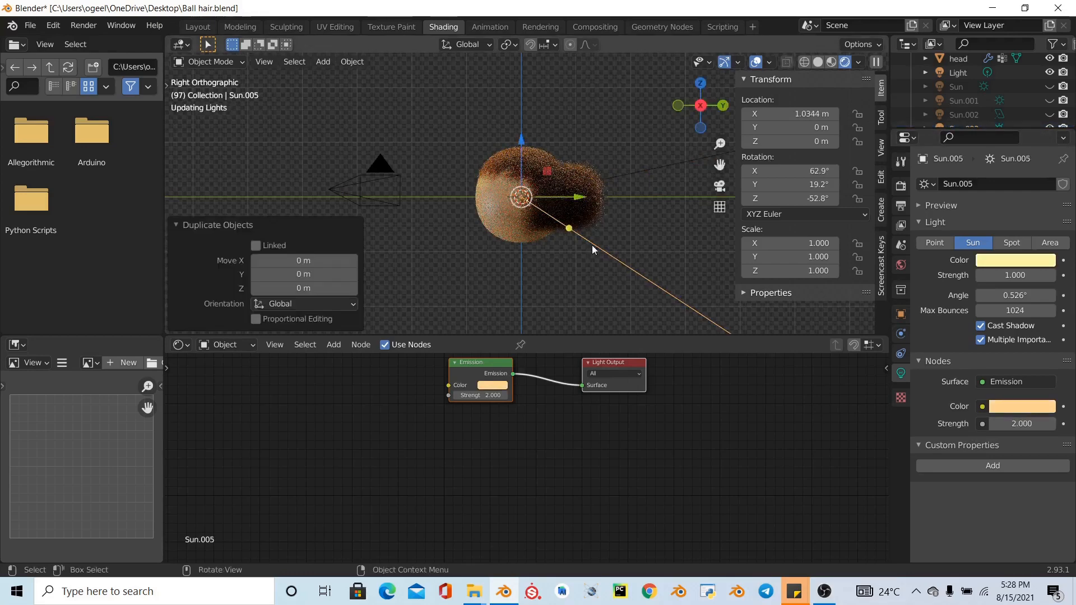
pyautogui.press('r')
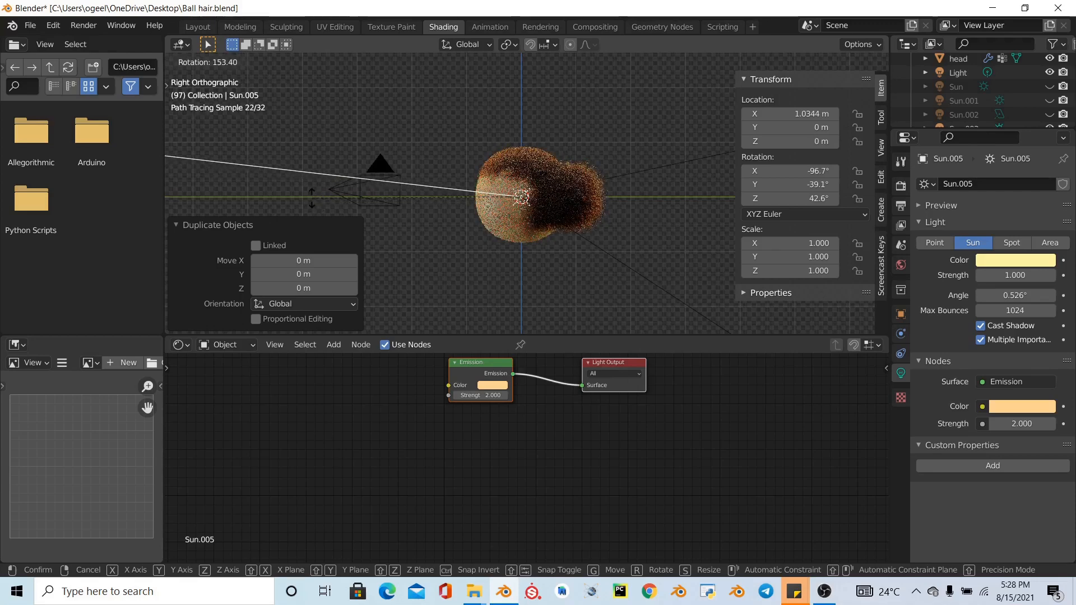
pyautogui.click(312, 198)
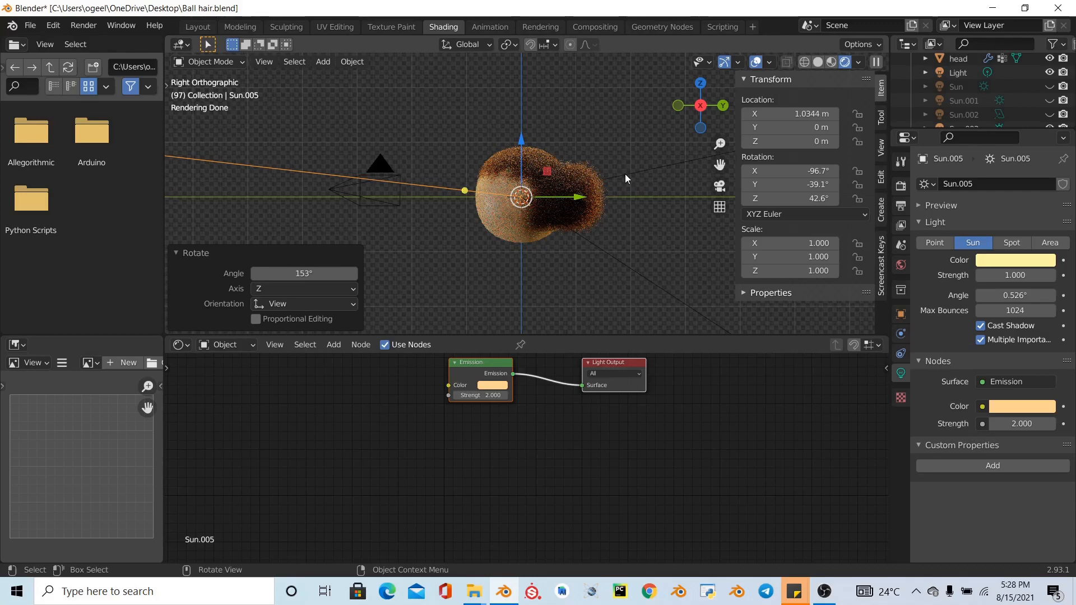
# - Switch the viewport to solid shading in front view and add a UV sphere with 16 segments and 8 rings
pyautogui.scroll(1, 624, 174)
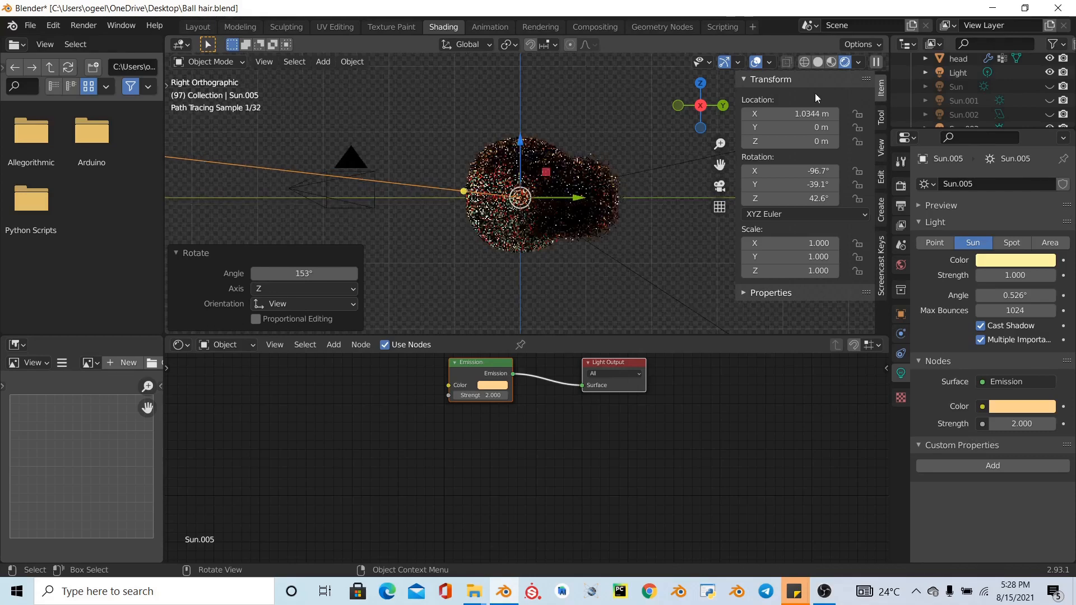
pyautogui.click(817, 62)
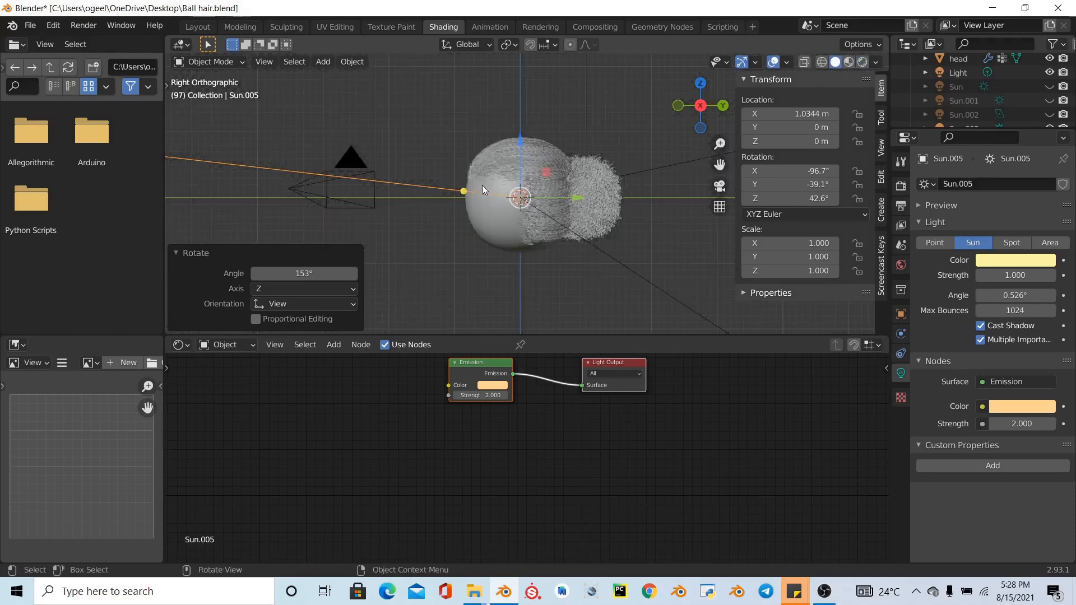
pyautogui.press('KP_1')
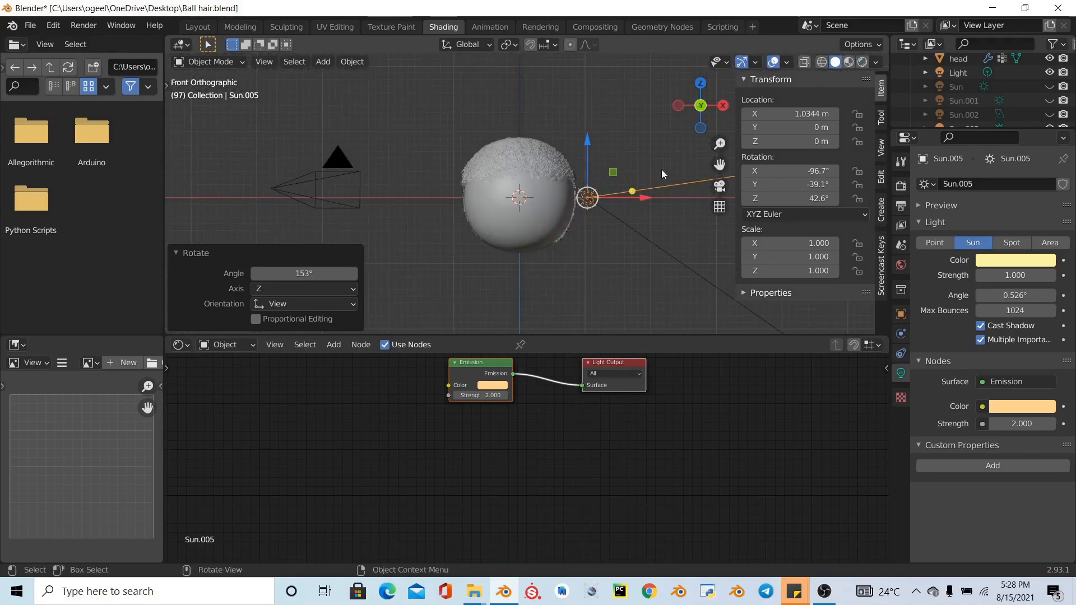
pyautogui.scroll(-3, 503, 184)
pyautogui.scroll(3, 503, 184)
pyautogui.hotkey('shift', 'a')
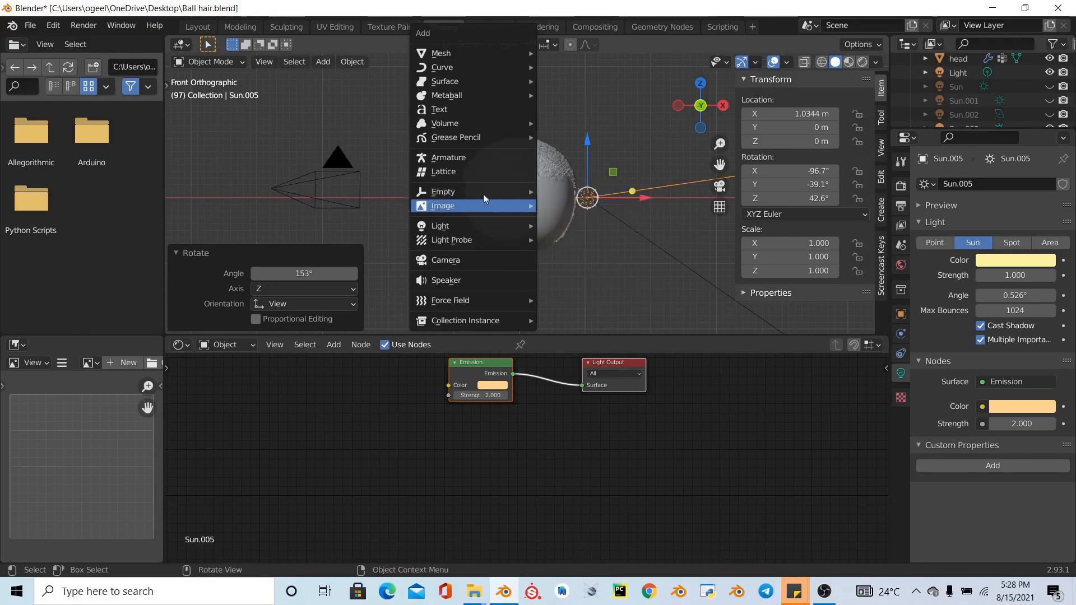
pyautogui.moveTo(455, 56)
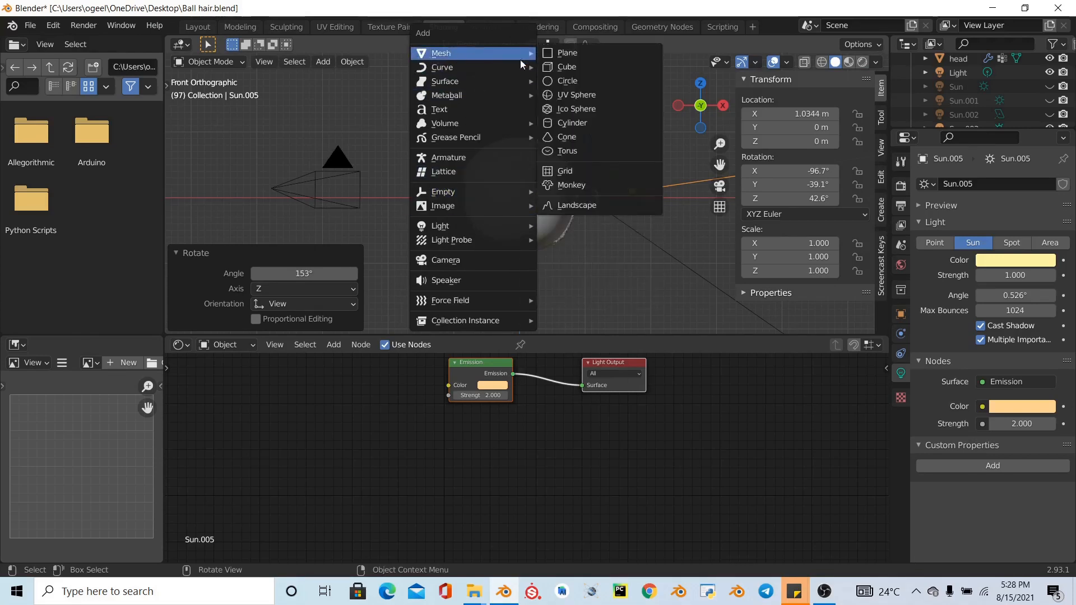
pyautogui.click(560, 99)
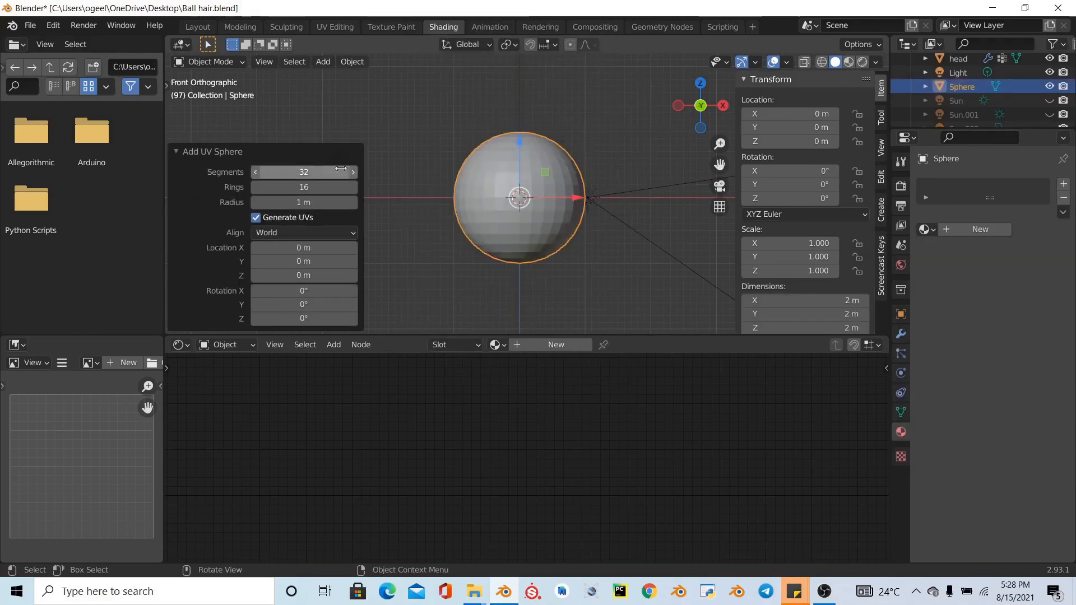
pyautogui.click(317, 177)
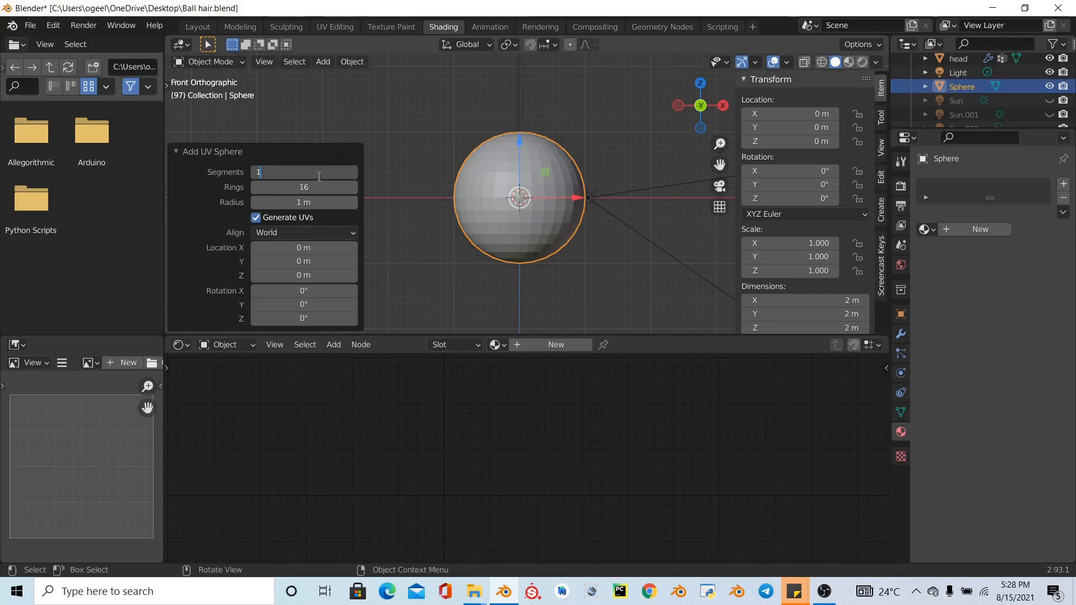
pyautogui.press('Return')
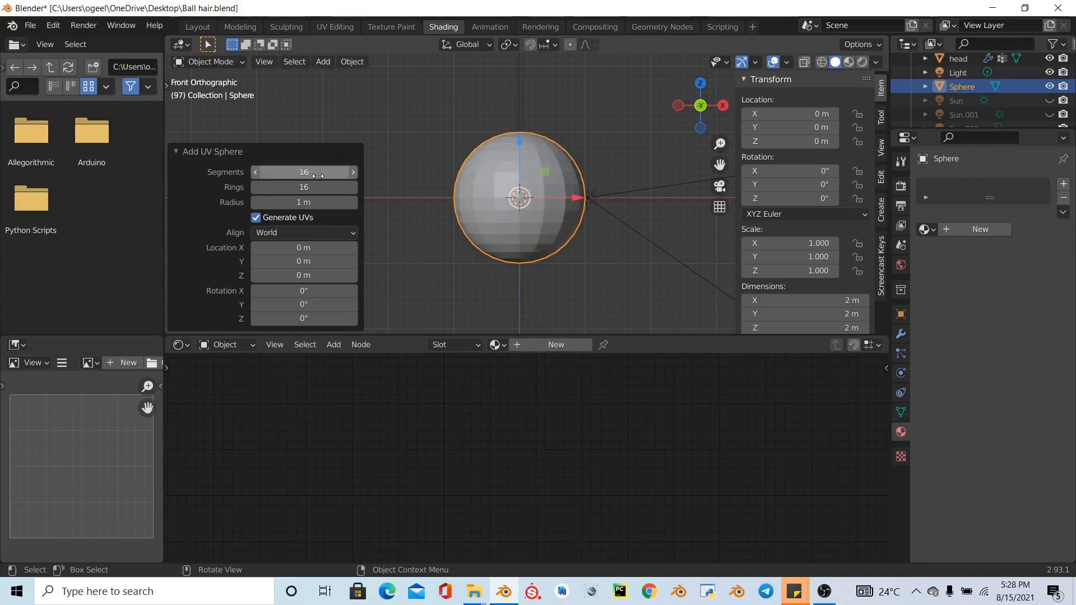
pyautogui.click(318, 190)
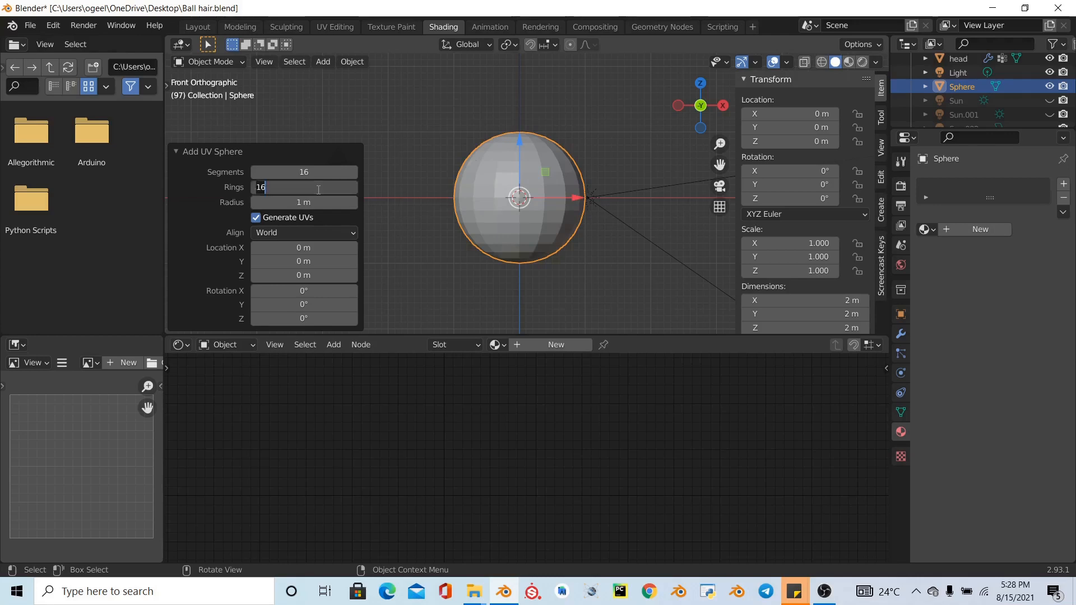
pyautogui.write('8')
pyautogui.press('Return')
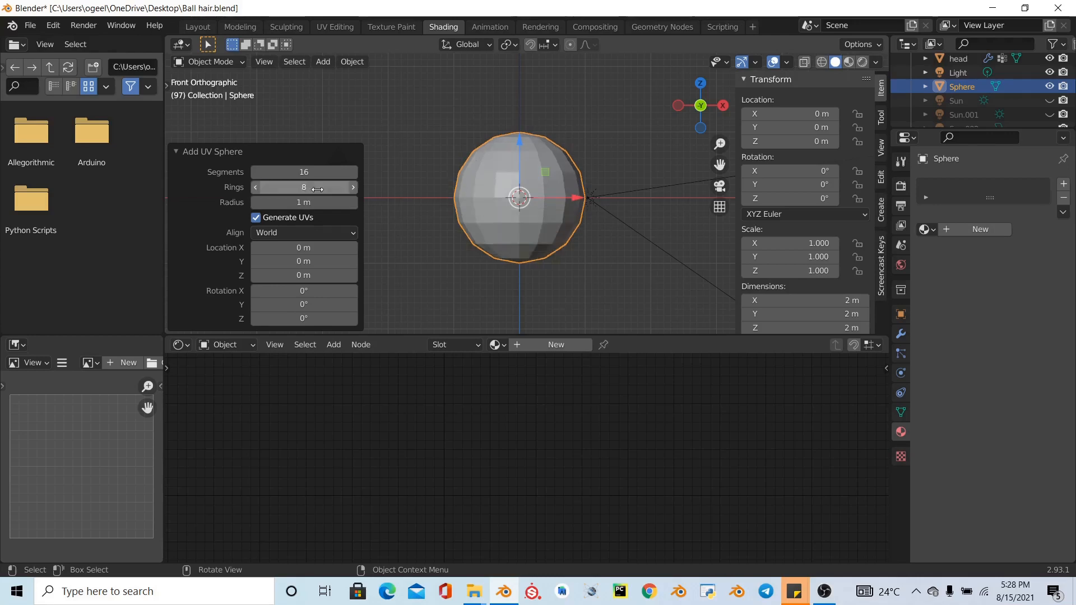
# - Scale the new sphere uniformly to 0.1
pyautogui.press('s')
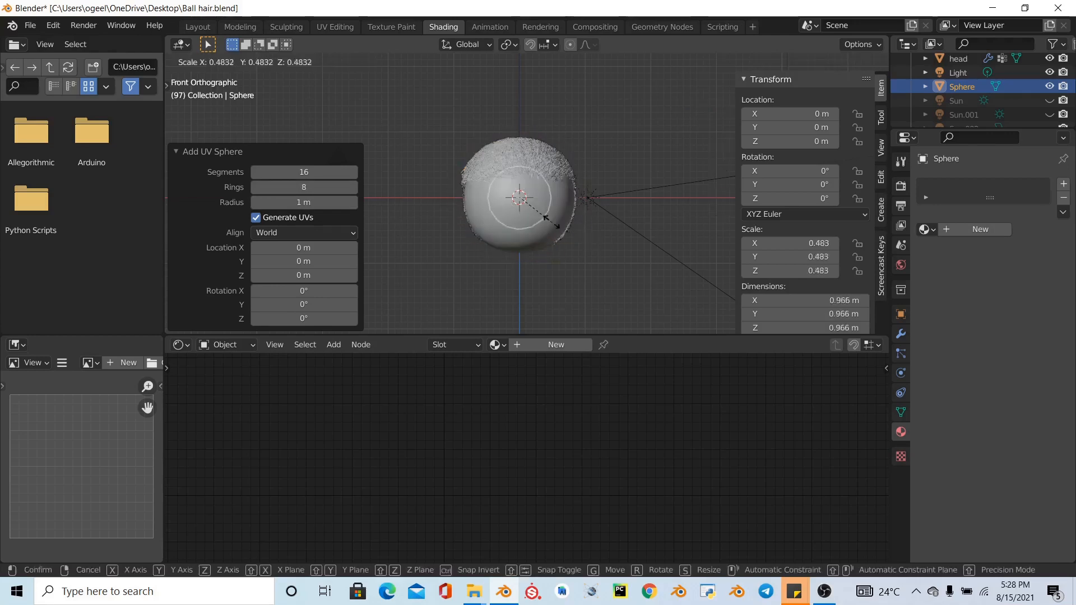
pyautogui.press('Escape')
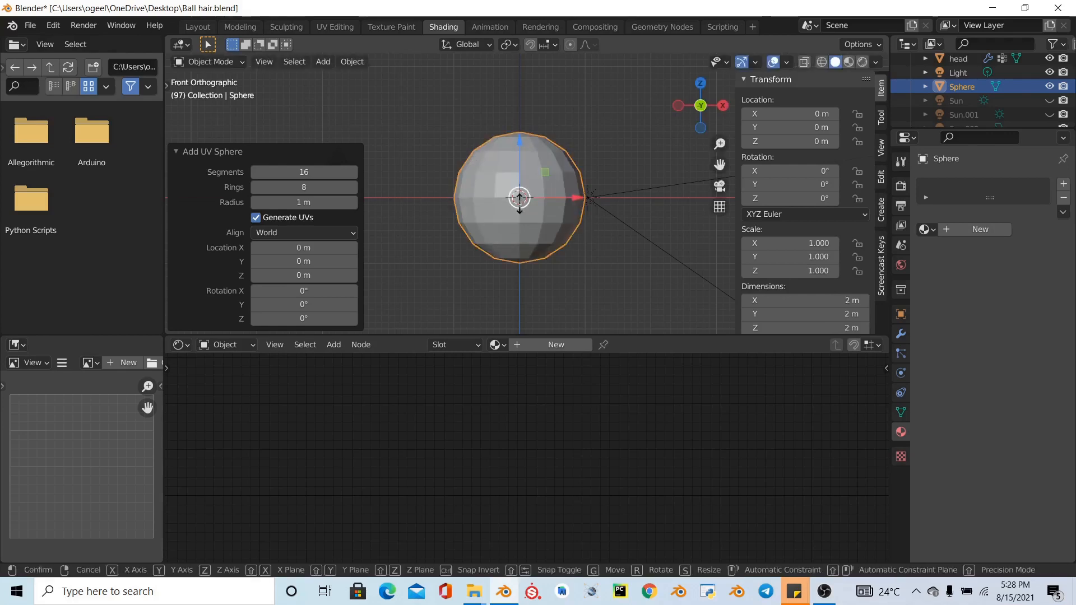
pyautogui.write('s.1')
pyautogui.press('Return')
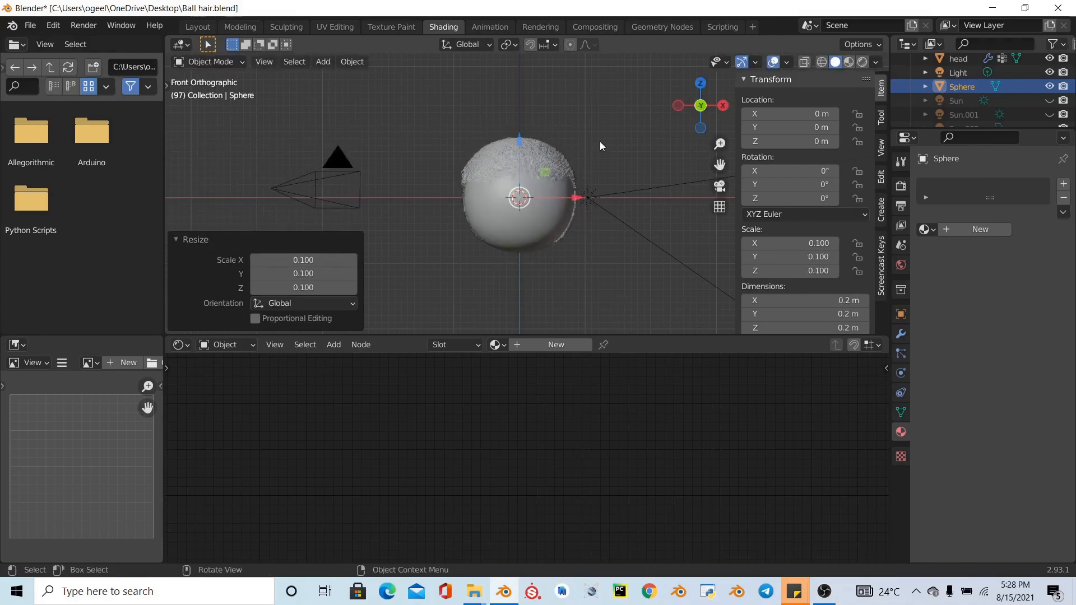
# - Move the small sphere to the front of the head as an eye, at about X 0.304 m and Y -0.819 m
pyautogui.press('KP_3')
pyautogui.moveTo(575, 202); pyautogui.dragTo(629, 223)
pyautogui.press('KP_1')
pyautogui.scroll(6, 519, 196)
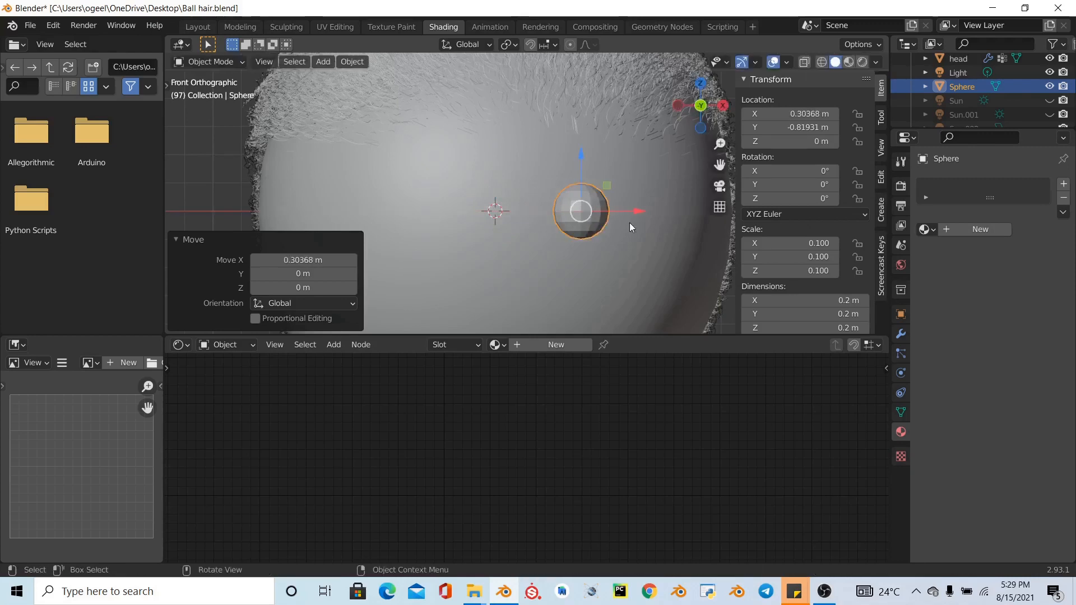
# - Smooth-shade the eye sphere and give it a Subdivision modifier with viewport and render levels of 1
pyautogui.hotkey('ctrl', '1')
pyautogui.rightClick(623, 207)
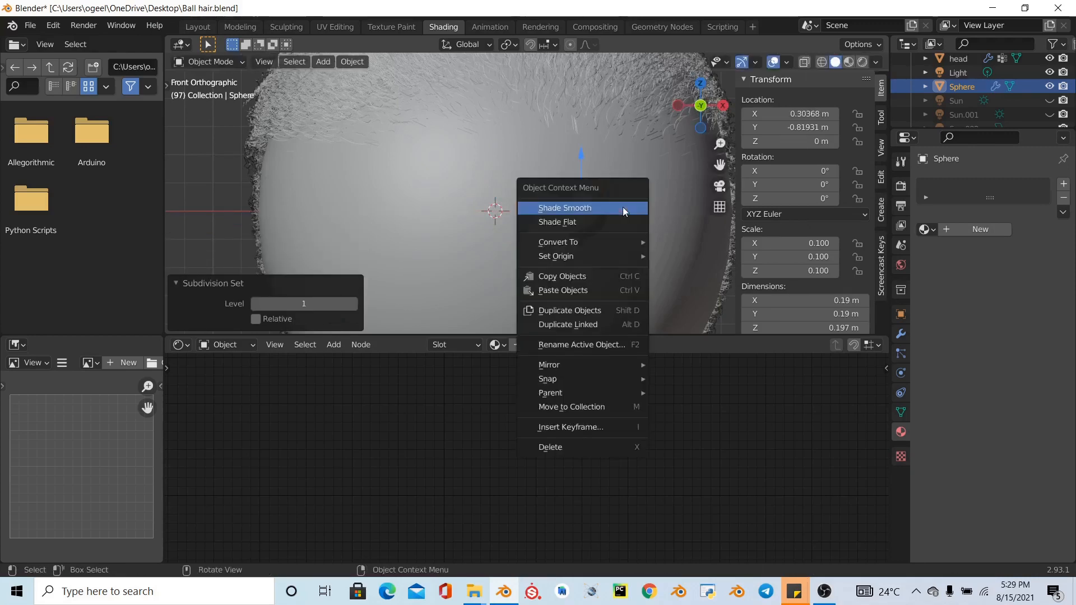
pyautogui.click(623, 207)
pyautogui.scroll(-3, 683, 247)
pyautogui.click(901, 334)
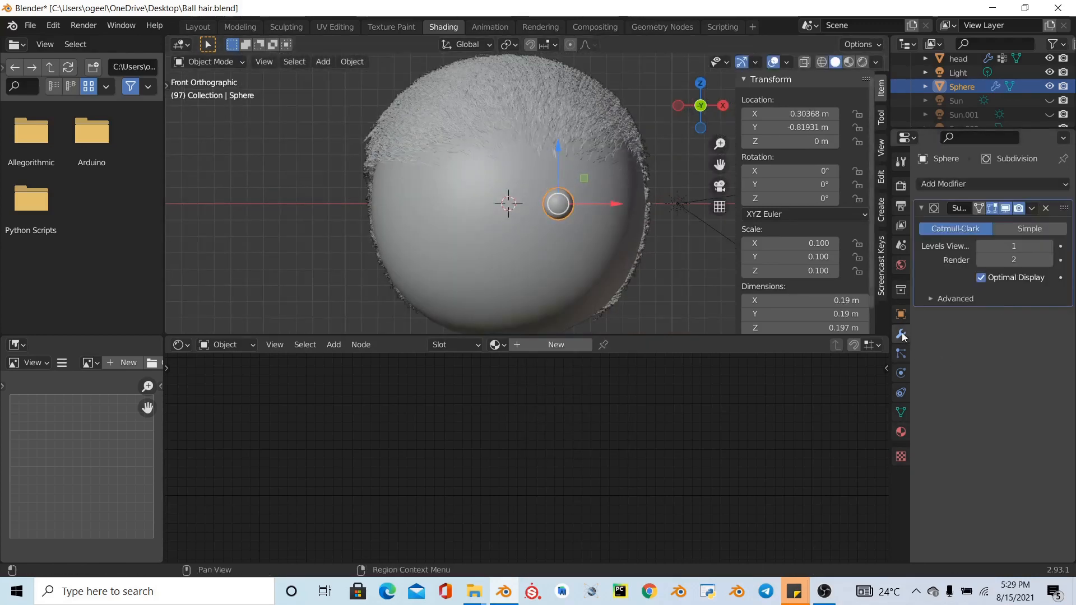
pyautogui.click(981, 260)
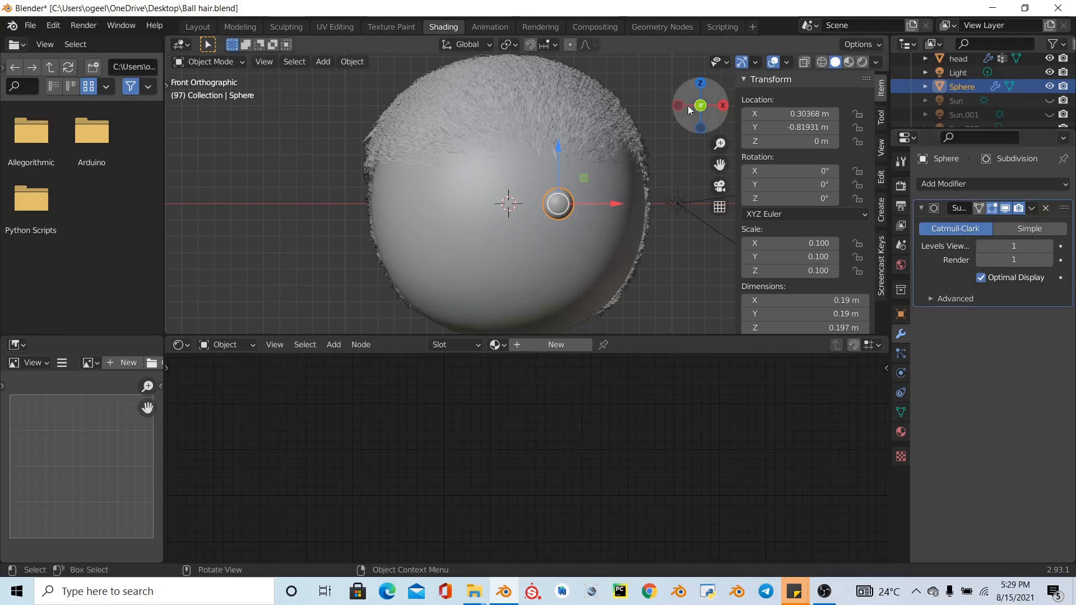
# - Move the eye sphere back into the head's surface, to about Y -0.762 m
pyautogui.moveTo(688, 105); pyautogui.dragTo(427, 219)
pyautogui.click(367, 229)
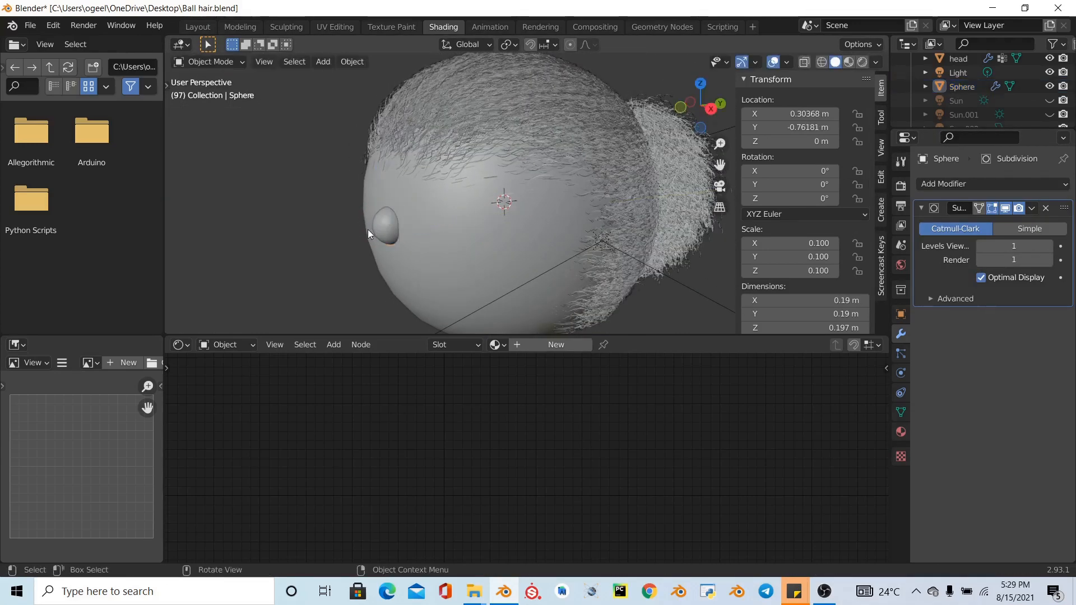
pyautogui.click(380, 228)
# - Add a Mirror modifier on the X axis to the eye sphere, using the head as the mirror object
pyautogui.click(1018, 182)
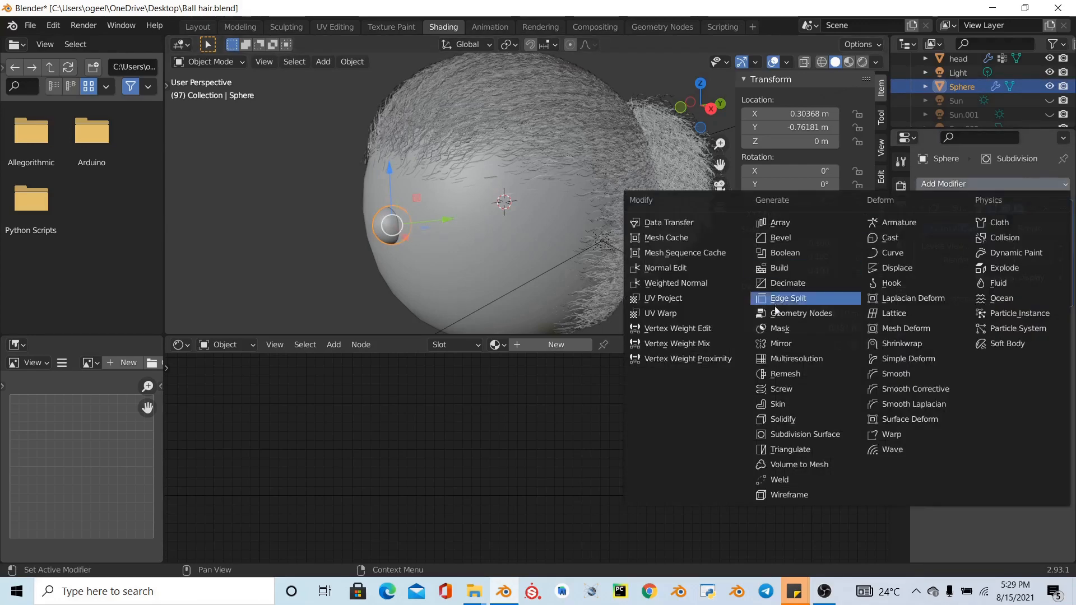
pyautogui.click(779, 343)
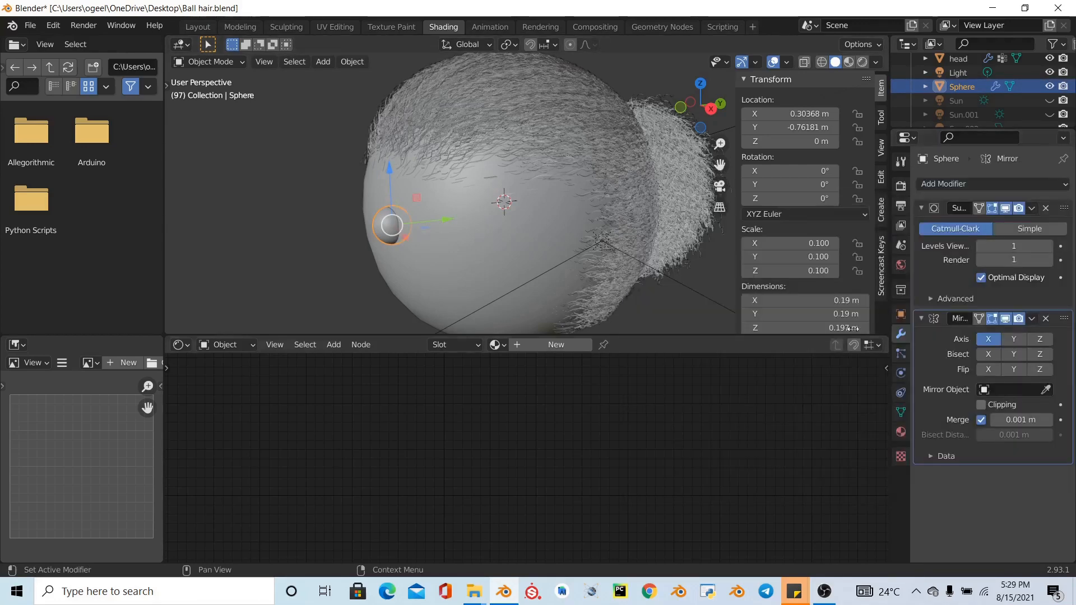
pyautogui.click(1046, 390)
pyautogui.click(500, 242)
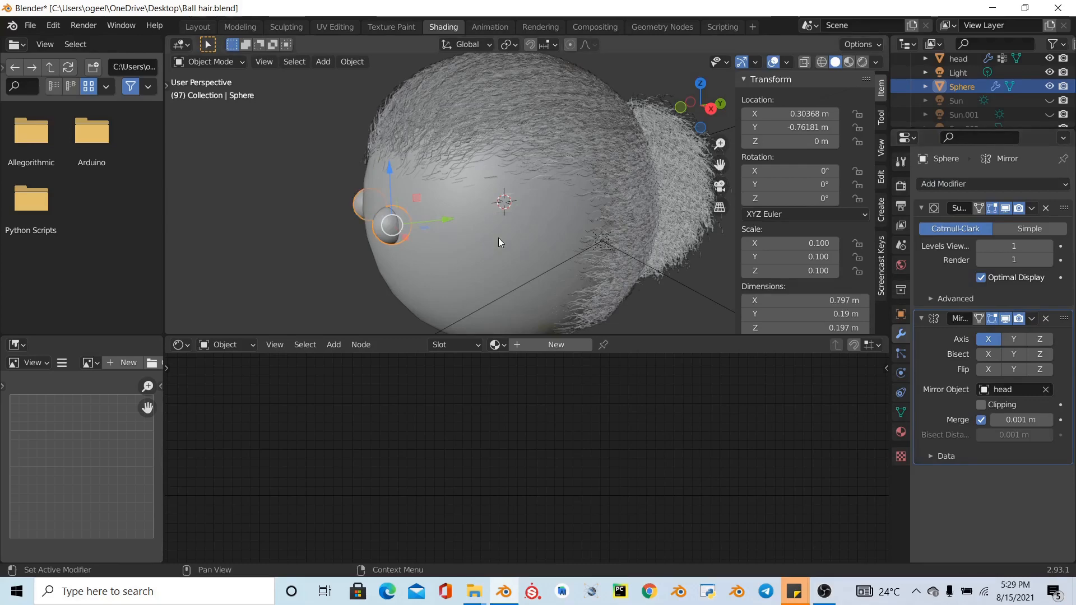
pyautogui.press('KP_1')
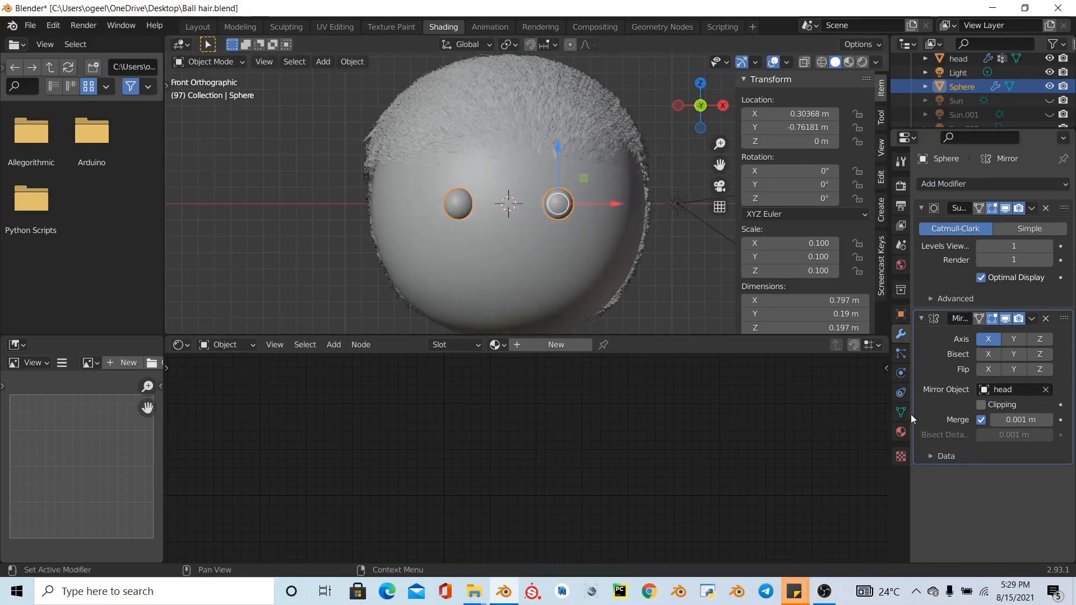
# - Create a new material named eye for the mirrored eye spheres
pyautogui.click(900, 432)
pyautogui.click(958, 229)
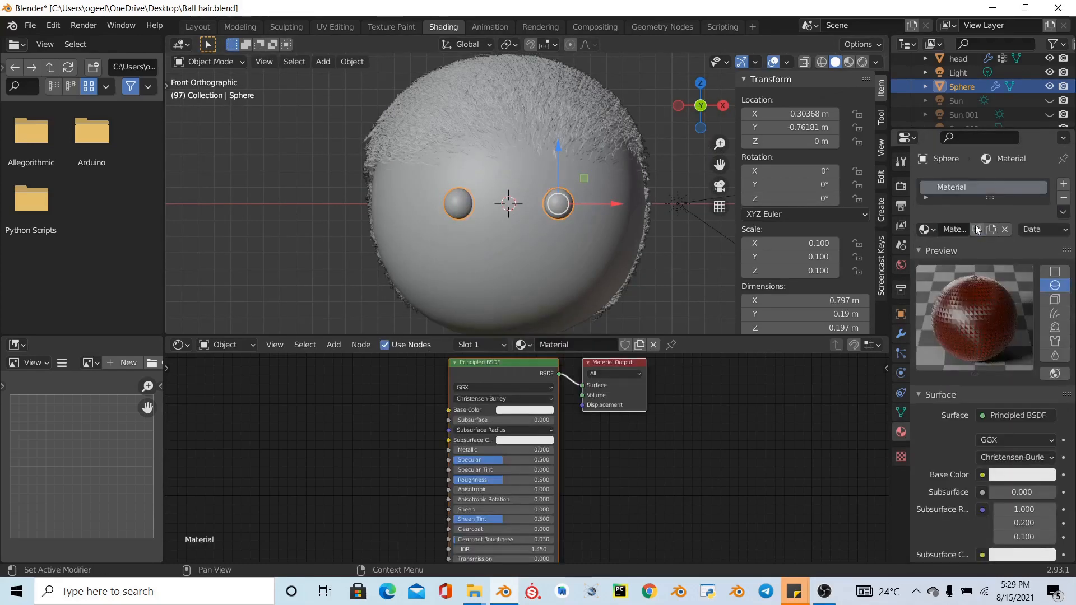
pyautogui.write('eye')
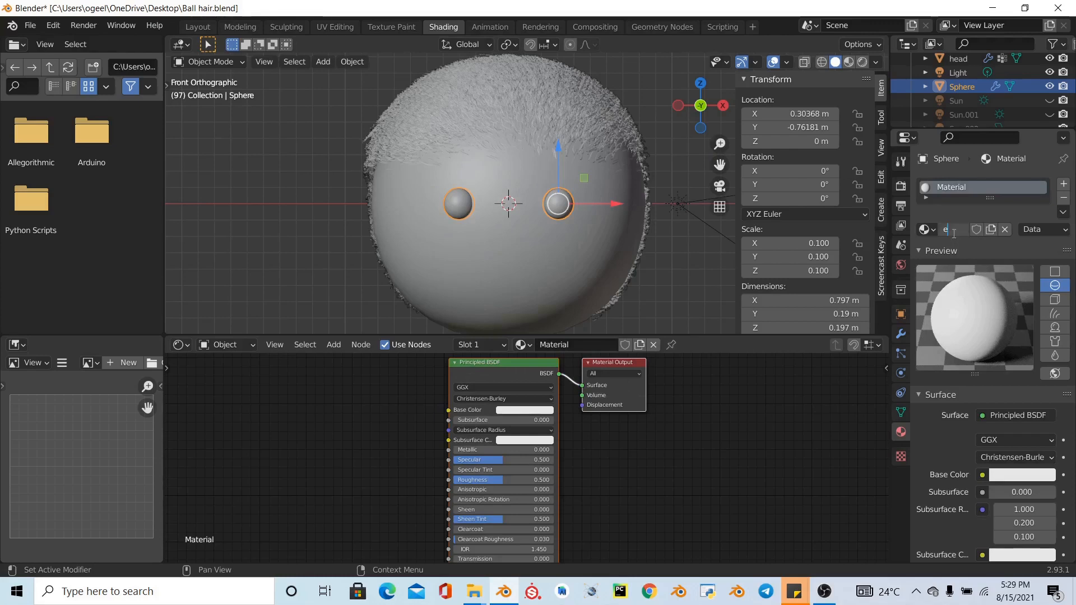
pyautogui.press('Return')
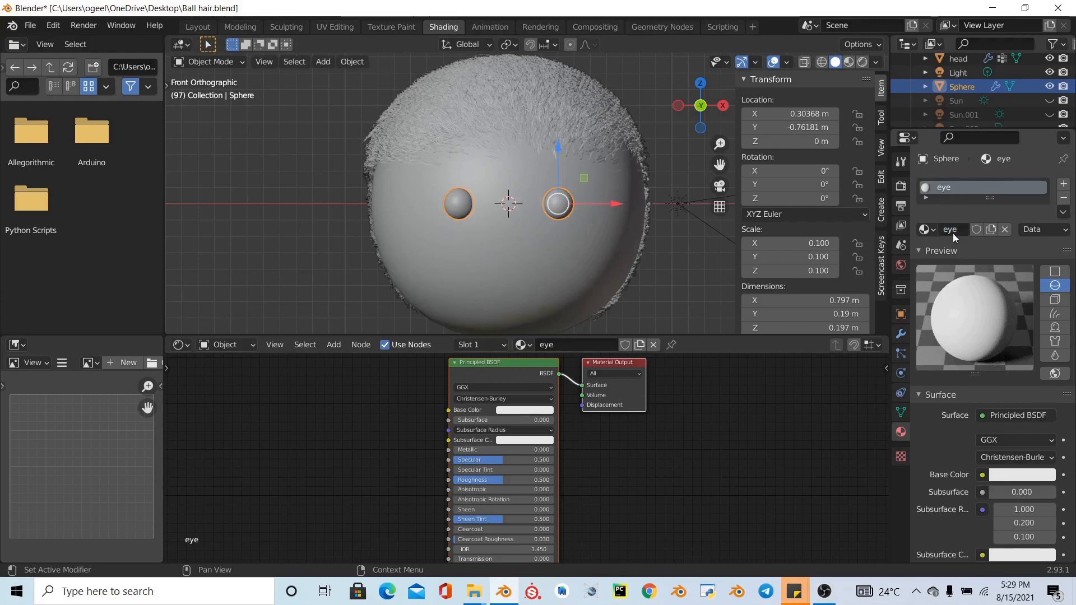
# - Give the eye material a near-black base color, specular and specular tint of 1, and roughness of 0.217, and save the file
pyautogui.click(1019, 475)
pyautogui.moveTo(1044, 282); pyautogui.dragTo(1045, 362)
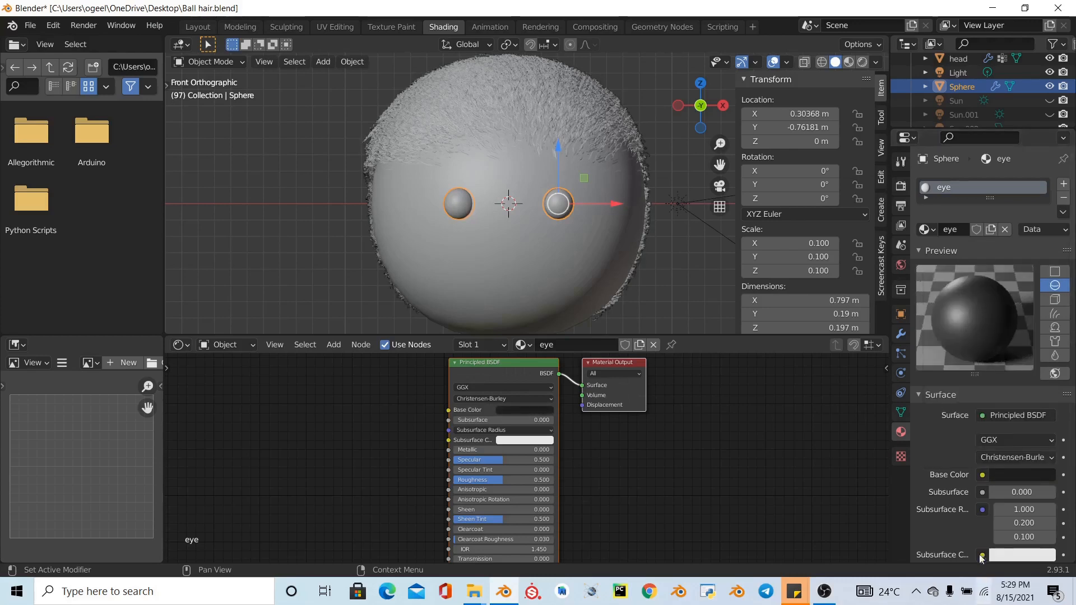
pyautogui.scroll(-5, 1003, 505)
pyautogui.scroll(-1, 999, 521)
pyautogui.moveTo(1003, 490); pyautogui.dragTo(1042, 473)
pyautogui.hotkey('ctrl', 's')
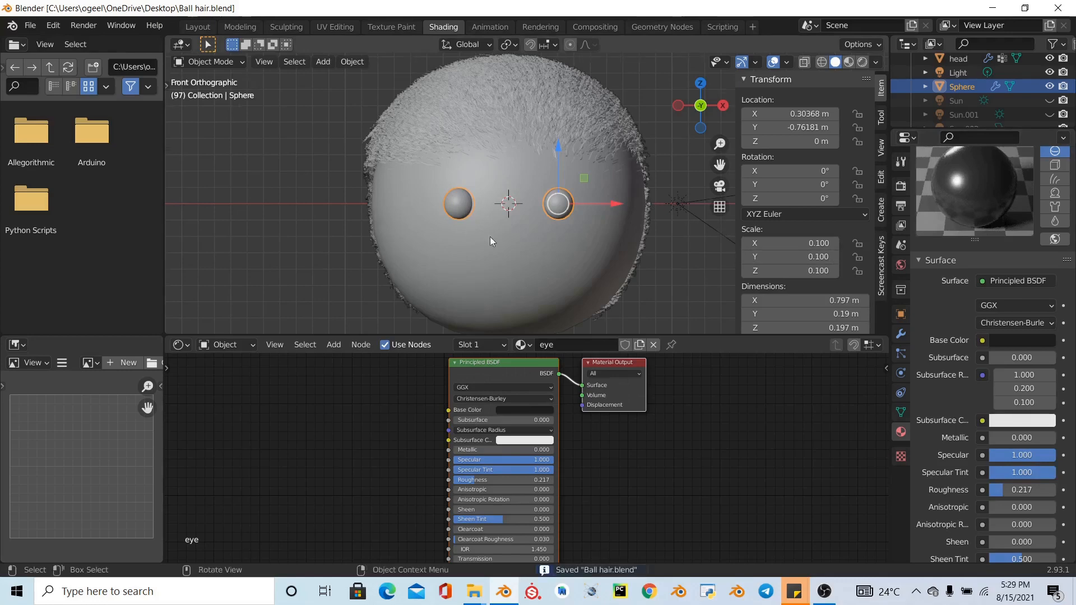
# - Rename the eye sphere object as eye
pyautogui.scroll(-5, 721, 233)
pyautogui.click(900, 315)
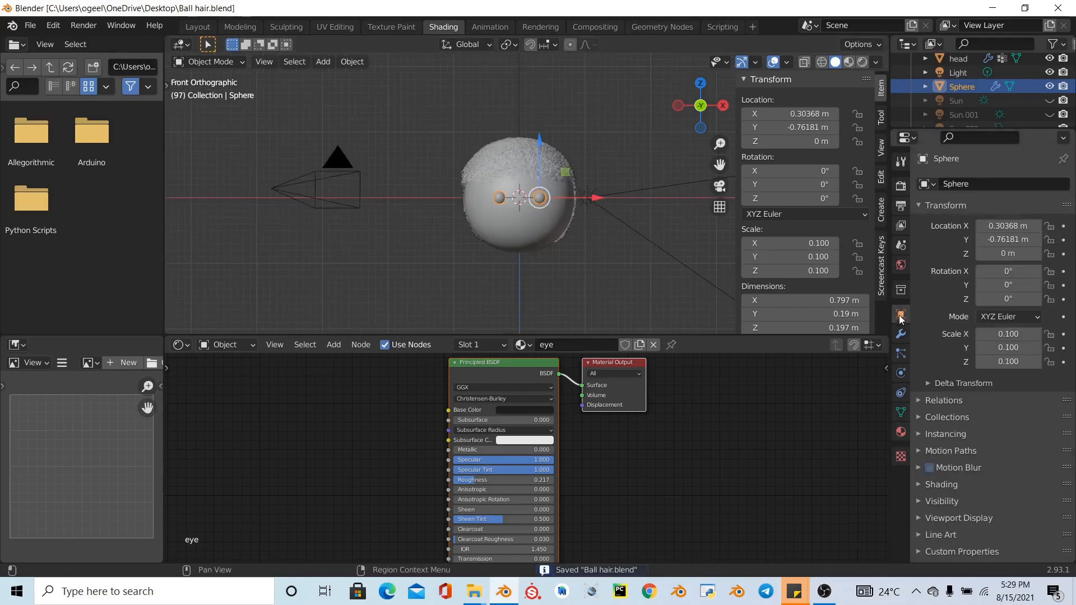
pyautogui.click(963, 184)
pyautogui.write('eye')
pyautogui.press('Return')
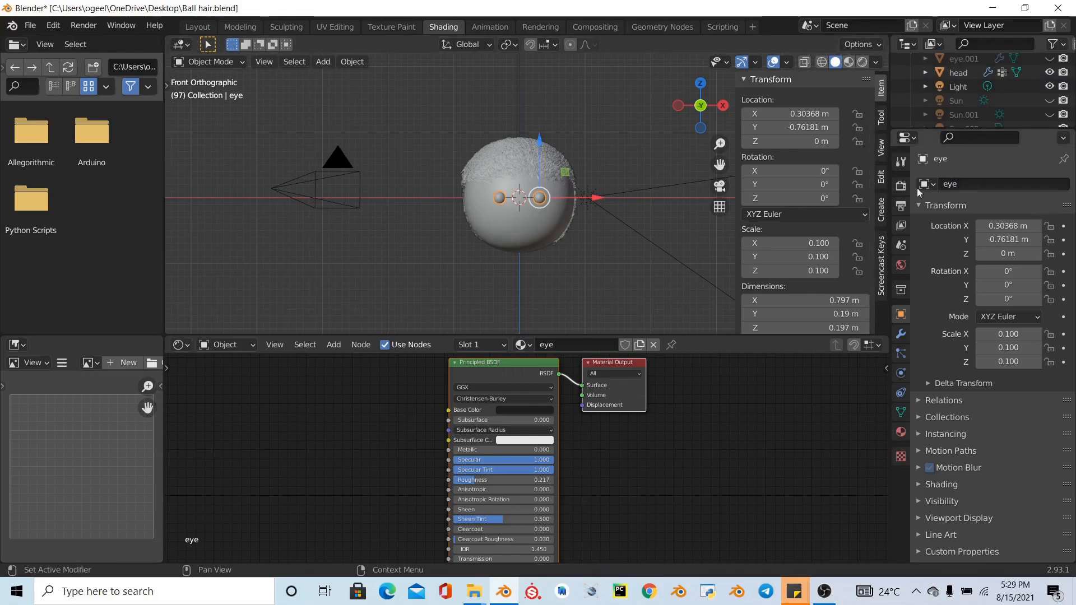
# - Select the head, view it through the camera in rendered shading, and save the file
pyautogui.click(958, 73)
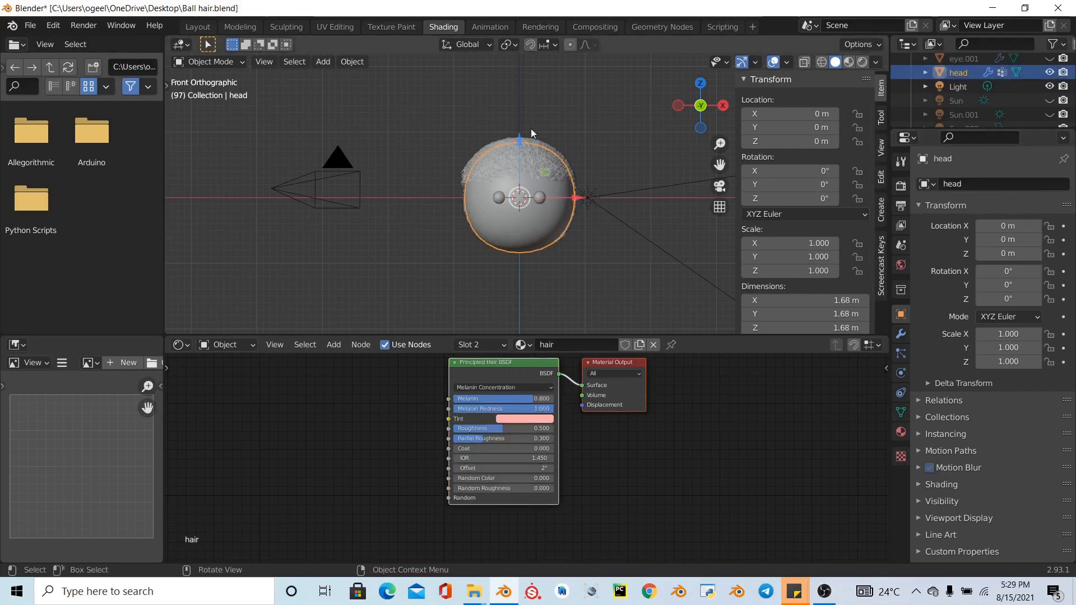
pyautogui.press('KP_3')
pyautogui.press('KP_0')
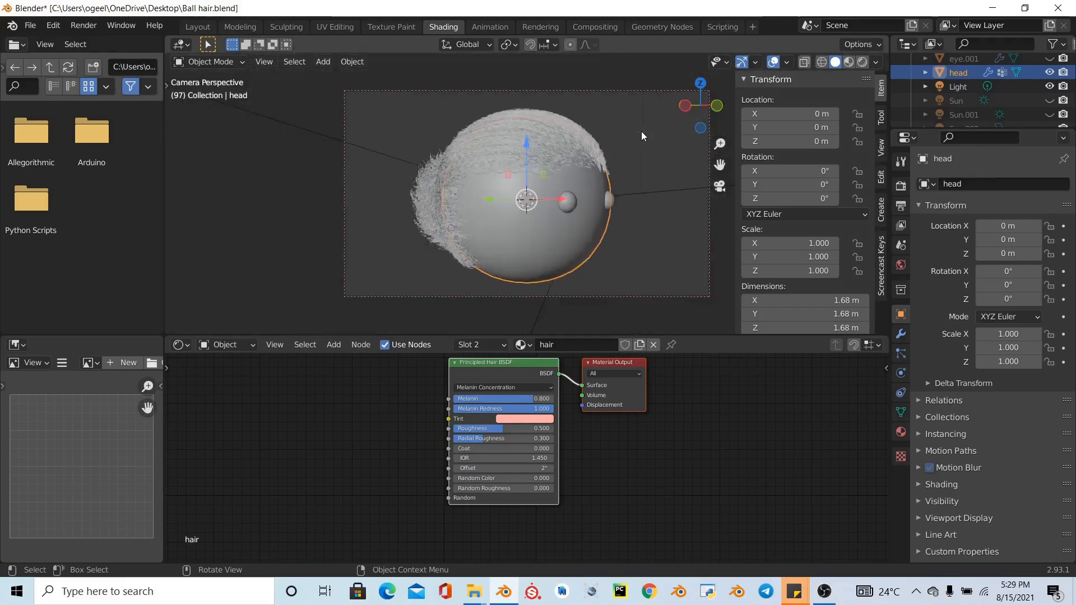
pyautogui.click(862, 61)
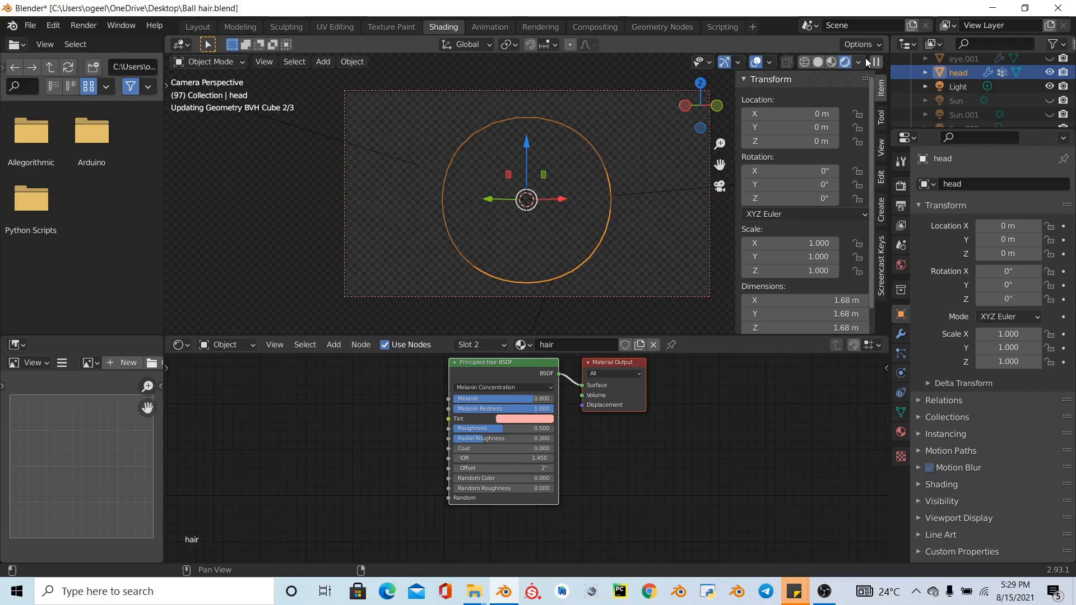
pyautogui.hotkey('ctrl', 's')
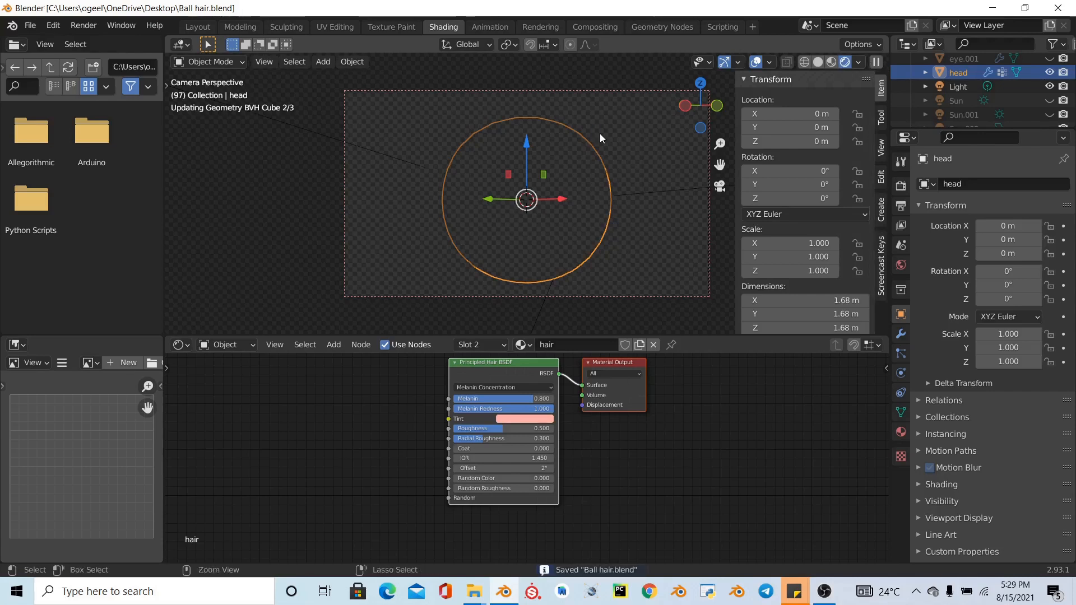
# - Orbit the camera around to the head's other side, framing one eye in front and the curly bun behind
pyautogui.scroll(-2, 943, 105)
pyautogui.scroll(3, 944, 106)
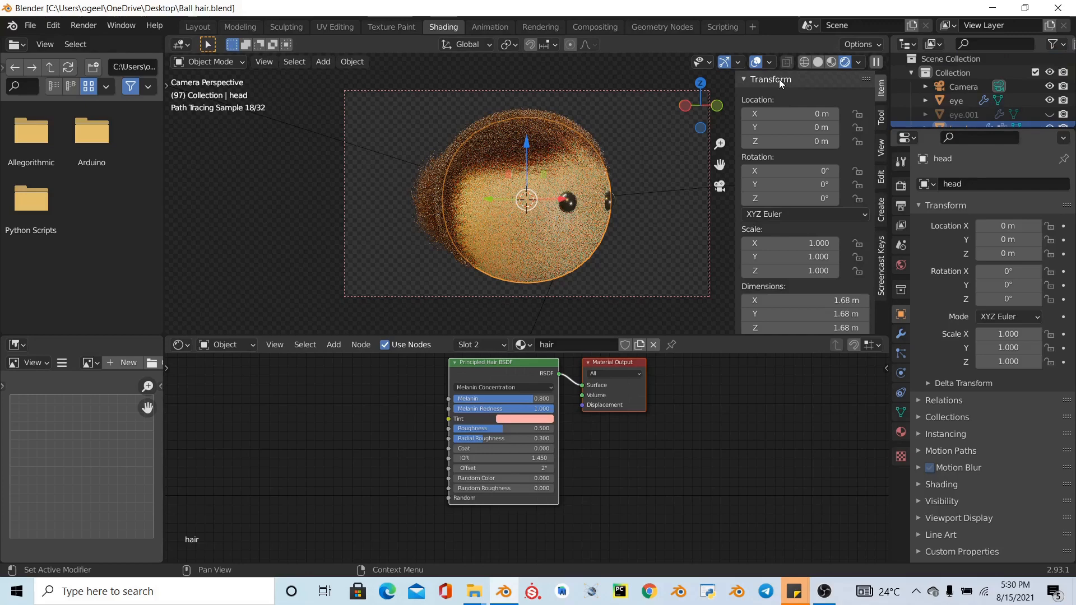
pyautogui.moveTo(690, 92)
pyautogui.mouseDown()
pyautogui.moveTo(516, 93)
pyautogui.moveTo(756, 93)
pyautogui.moveTo(521, 93)
pyautogui.mouseUp()
pyautogui.moveTo(703, 116)
pyautogui.mouseDown()
pyautogui.moveTo(692, 104)
pyautogui.moveTo(713, 118)
pyautogui.mouseUp()
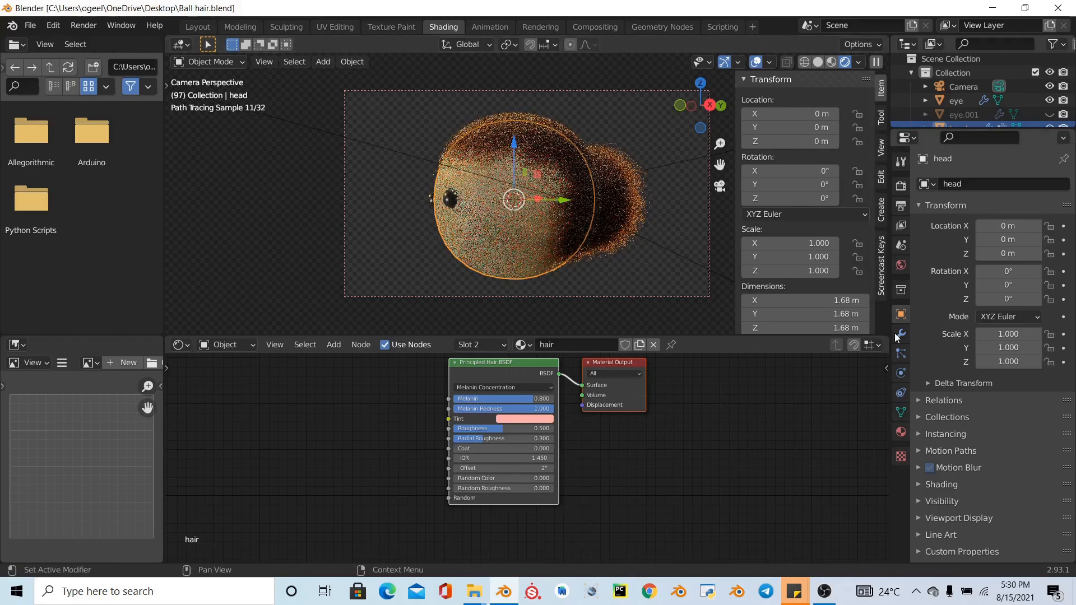
# - Select the warm sun light Sun.004 near the bun and rename the object as light1
pyautogui.click(711, 264)
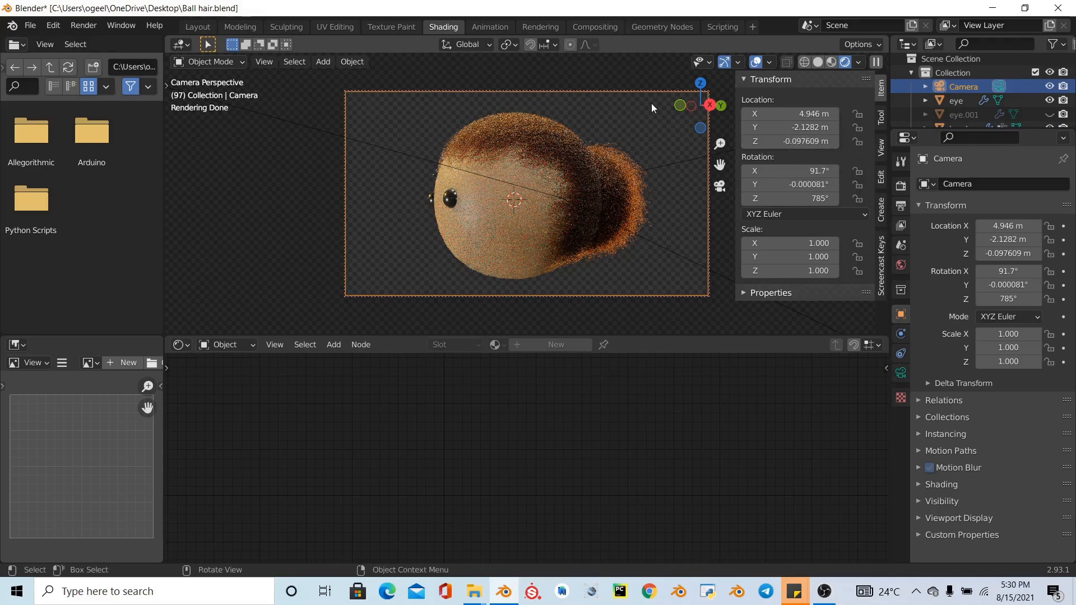
pyautogui.click(640, 238)
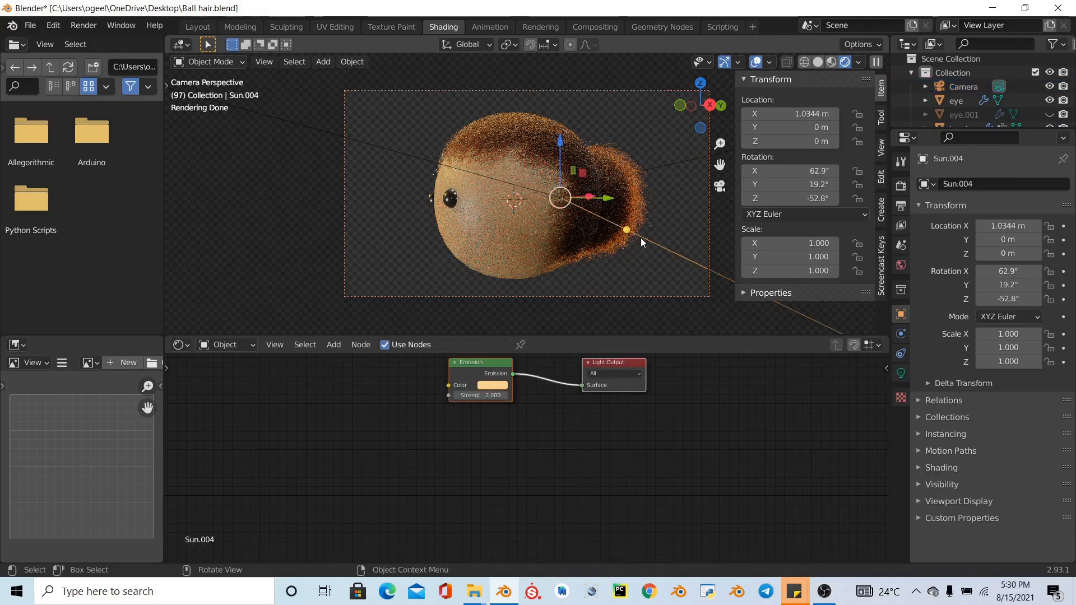
pyautogui.click(964, 186)
pyautogui.press('BackSpace')
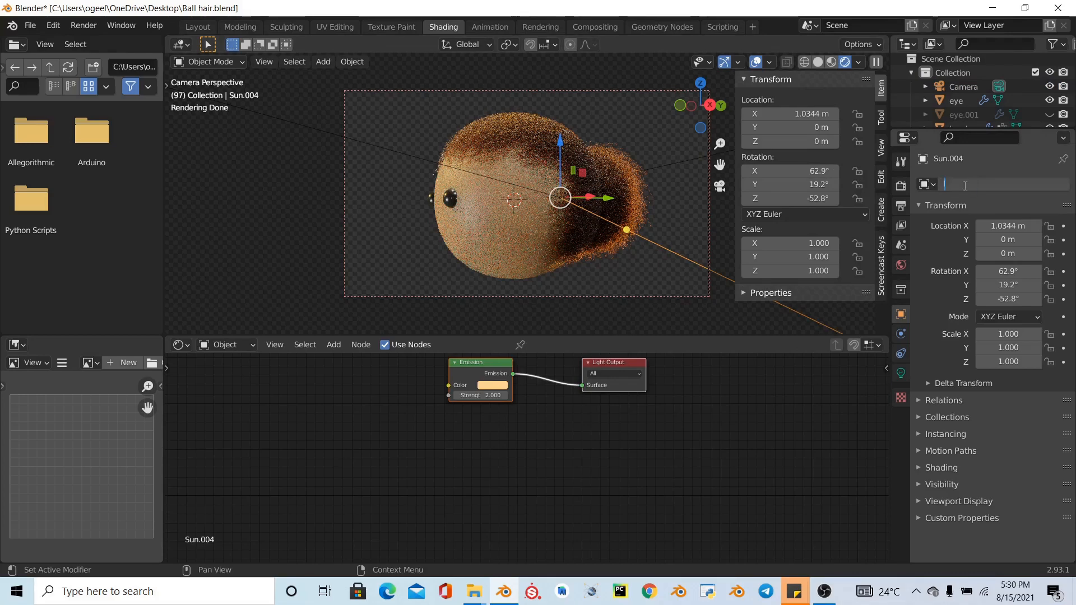
pyautogui.write('light1')
pyautogui.press('Return')
# - Select the warm sun light Sun.005 on the face side and rename the object as lisght 2
pyautogui.click(477, 170)
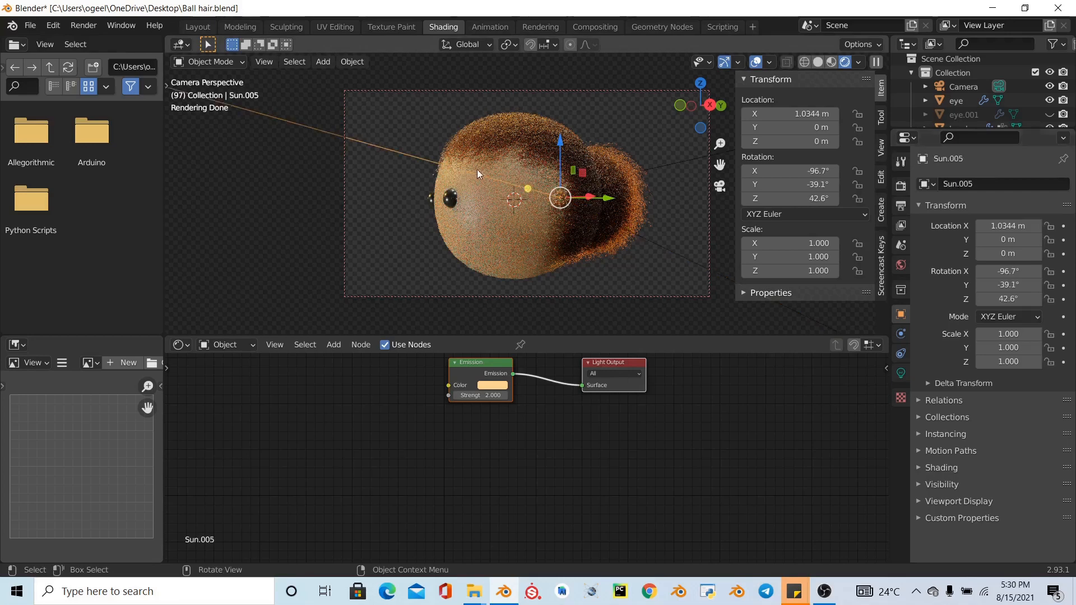
pyautogui.click(987, 183)
pyautogui.write('lis')
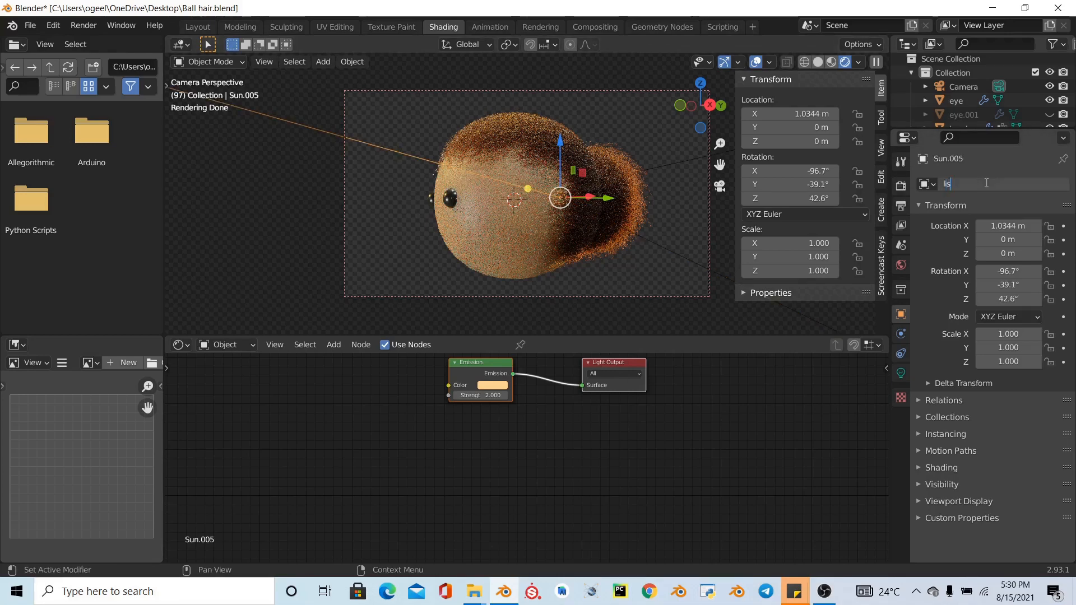
pyautogui.write('ght 2')
pyautogui.press('Return')
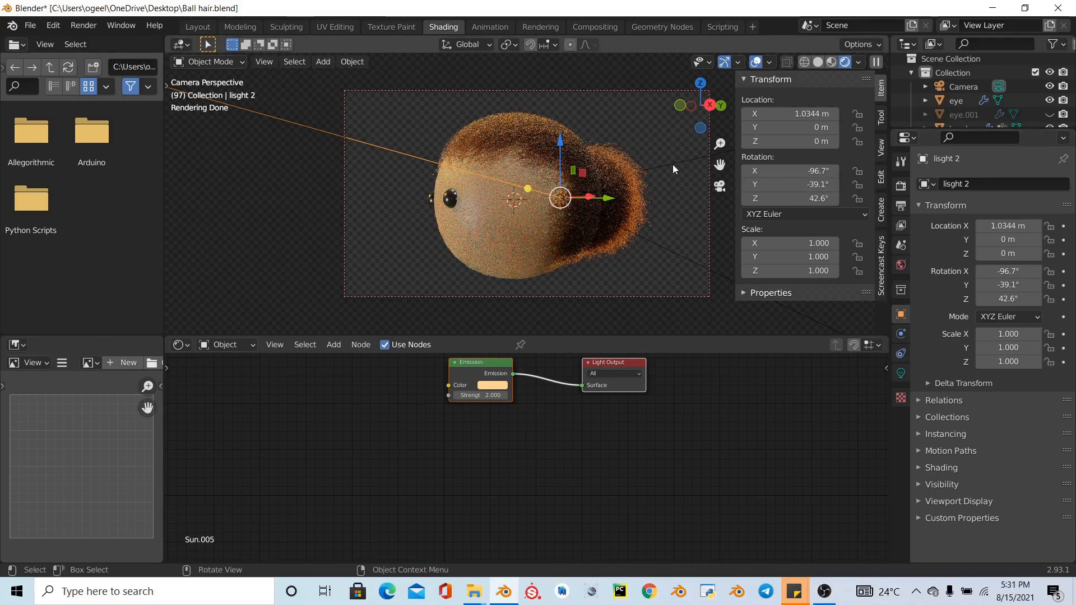
# - Rename the white sun light Sun.003 as light 3 and save the file
pyautogui.click(673, 163)
pyautogui.click(988, 186)
pyautogui.press('BackSpace')
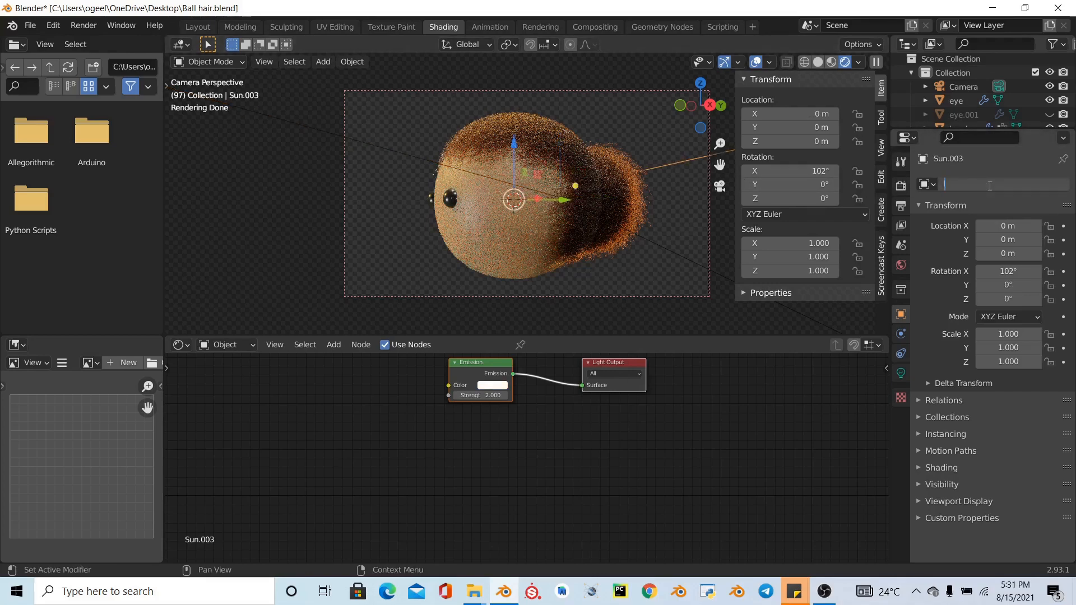
pyautogui.write('light 3')
pyautogui.press('Return')
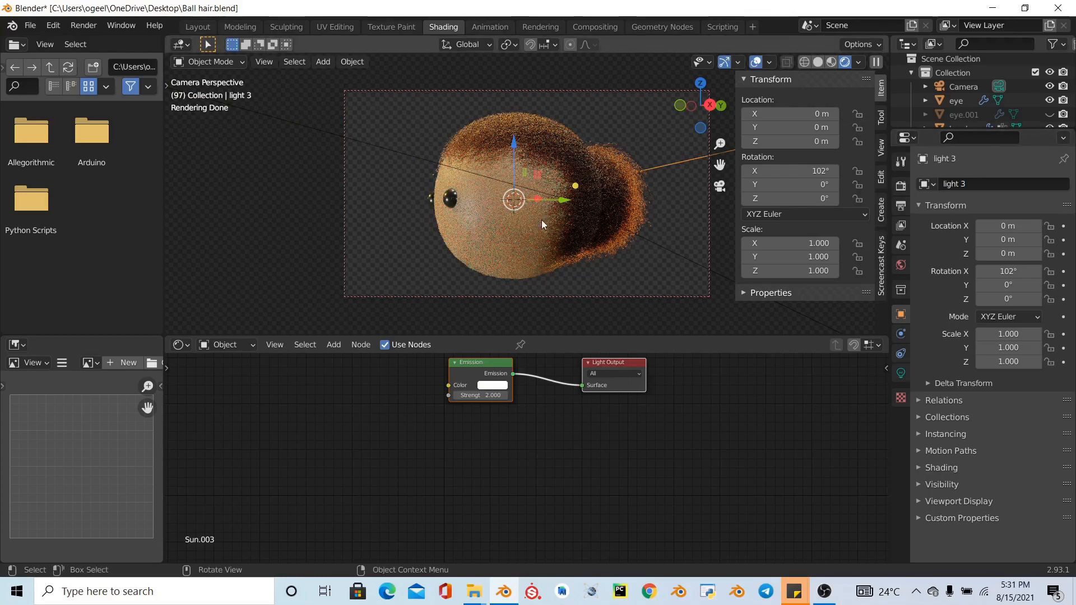
pyautogui.hotkey('ctrl', 's')
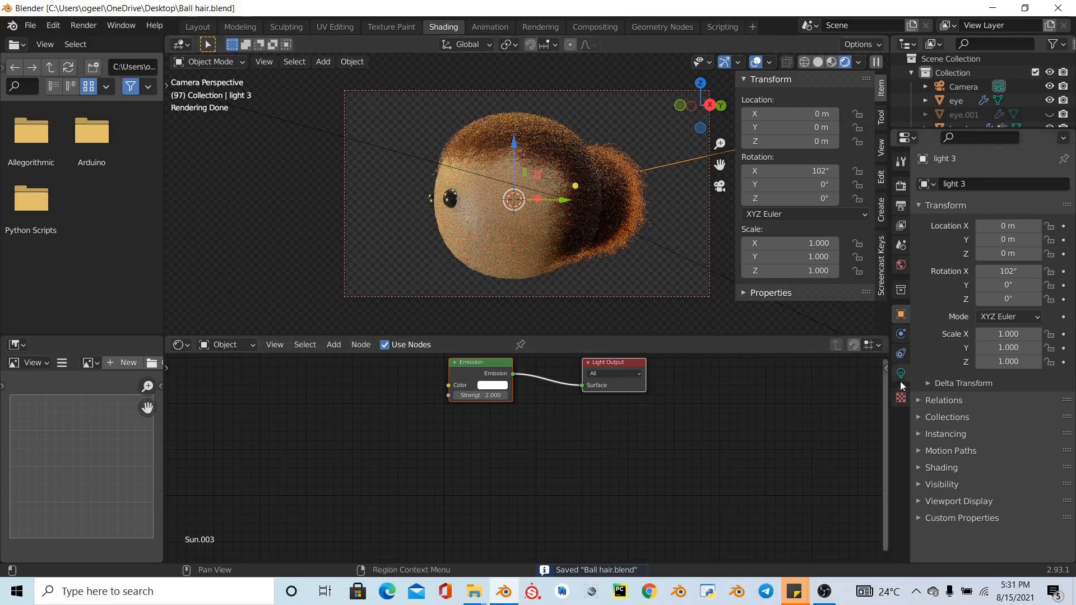
# - Check the Cycles sampling, film and performance settings, save the file and render the camera view as a still image
pyautogui.click(901, 186)
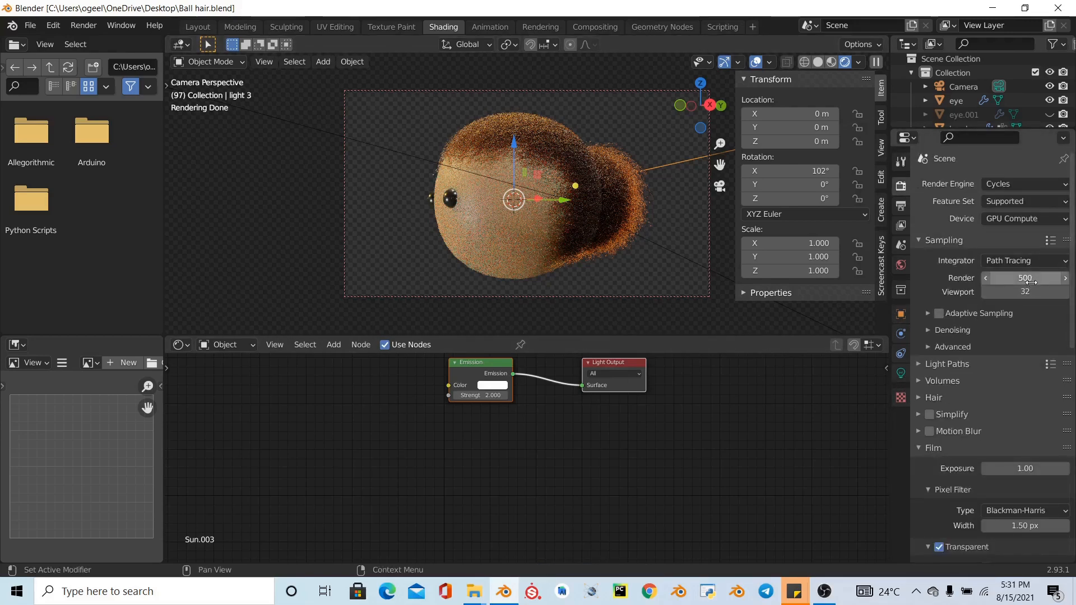
pyautogui.scroll(-10, 1044, 436)
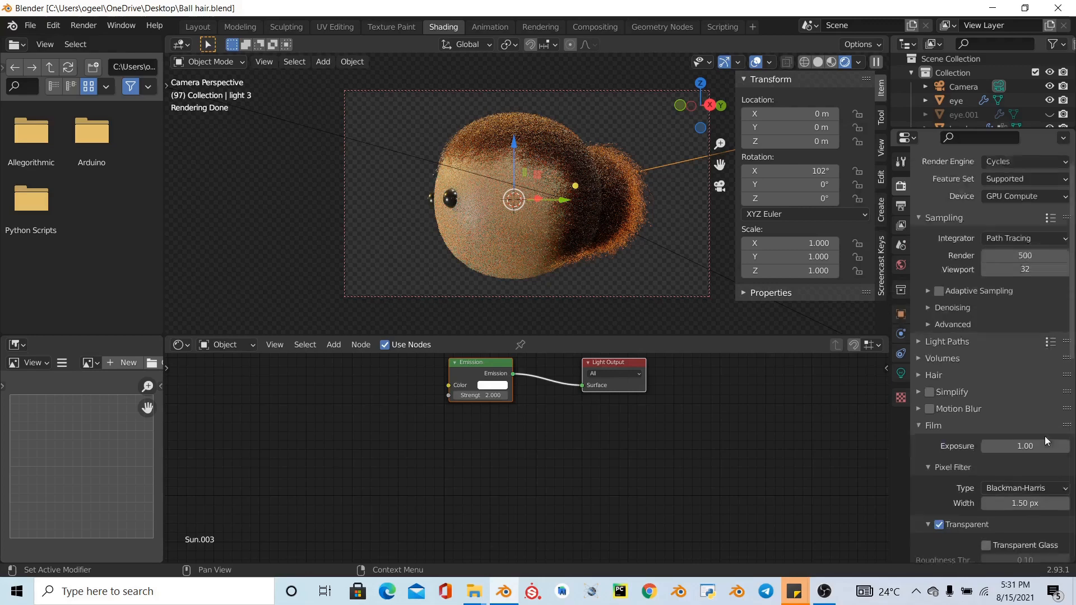
pyautogui.scroll(2, 1007, 374)
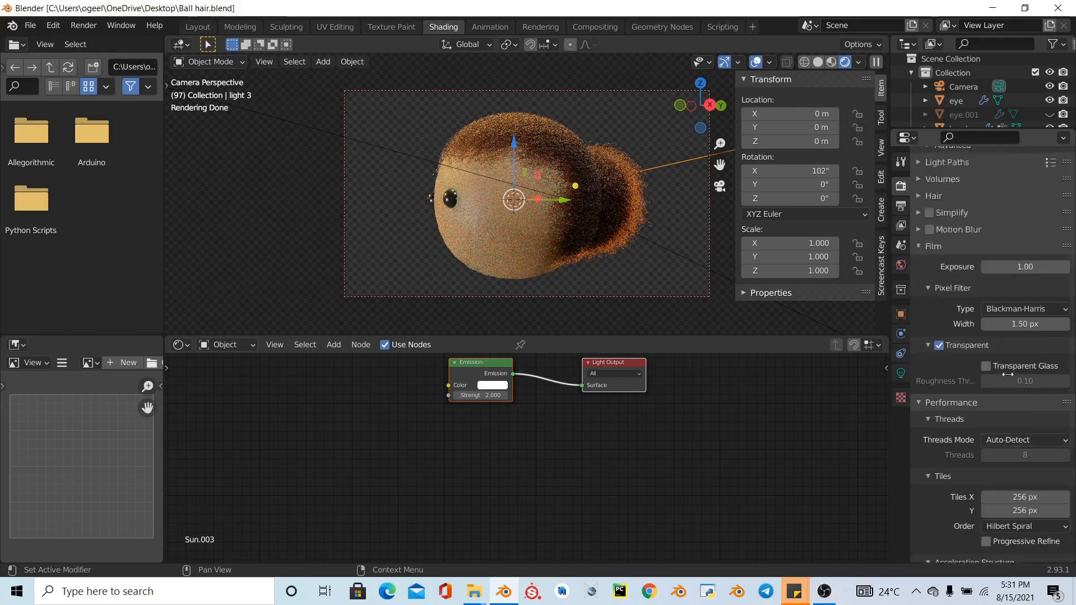
pyautogui.scroll(-3, 1007, 374)
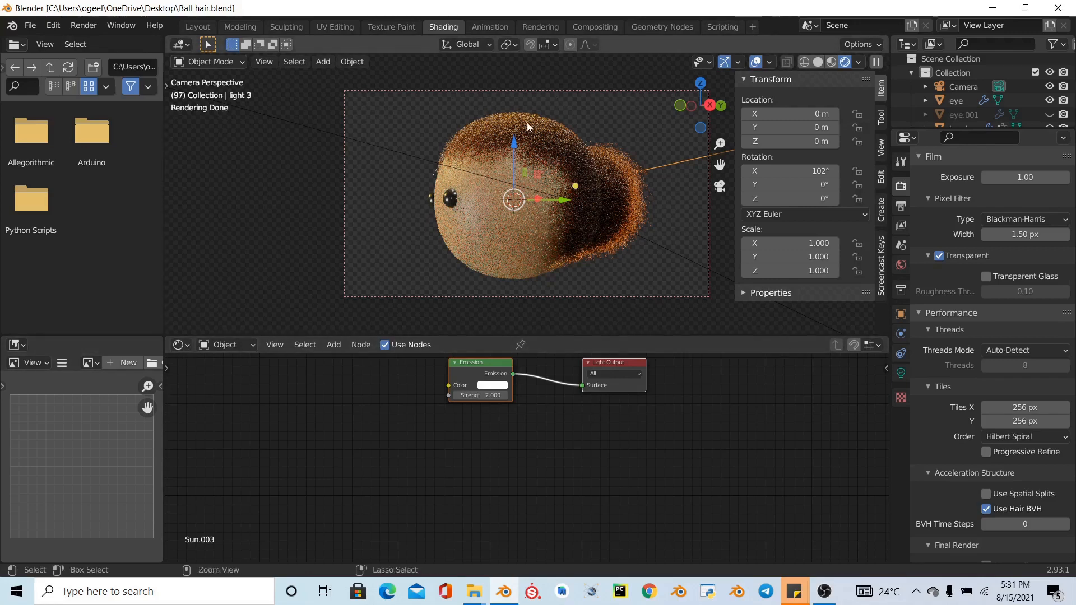
pyautogui.hotkey('ctrl', 's')
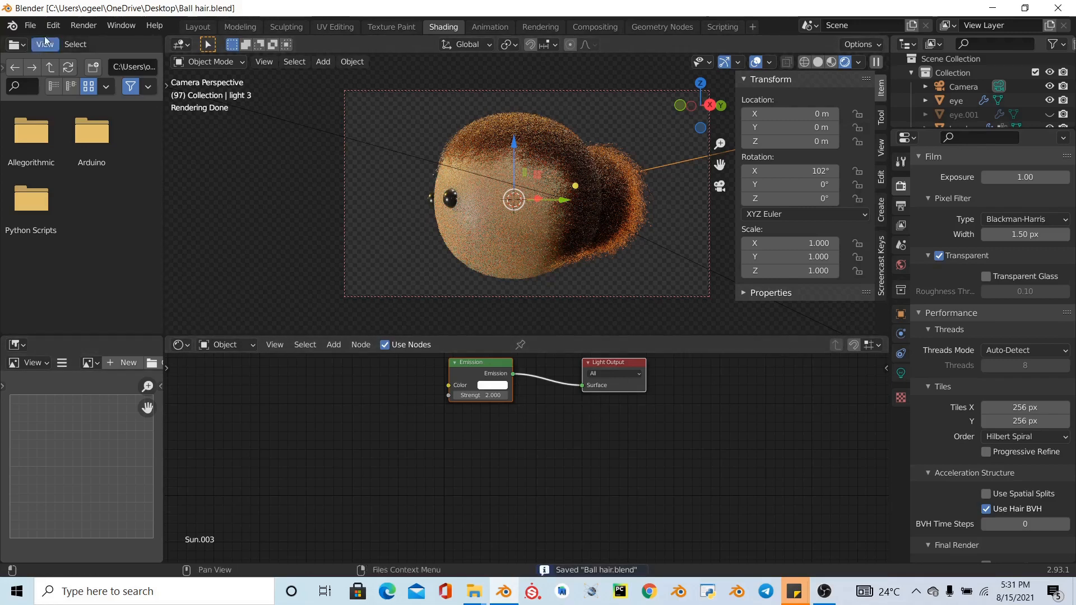
pyautogui.click(83, 28)
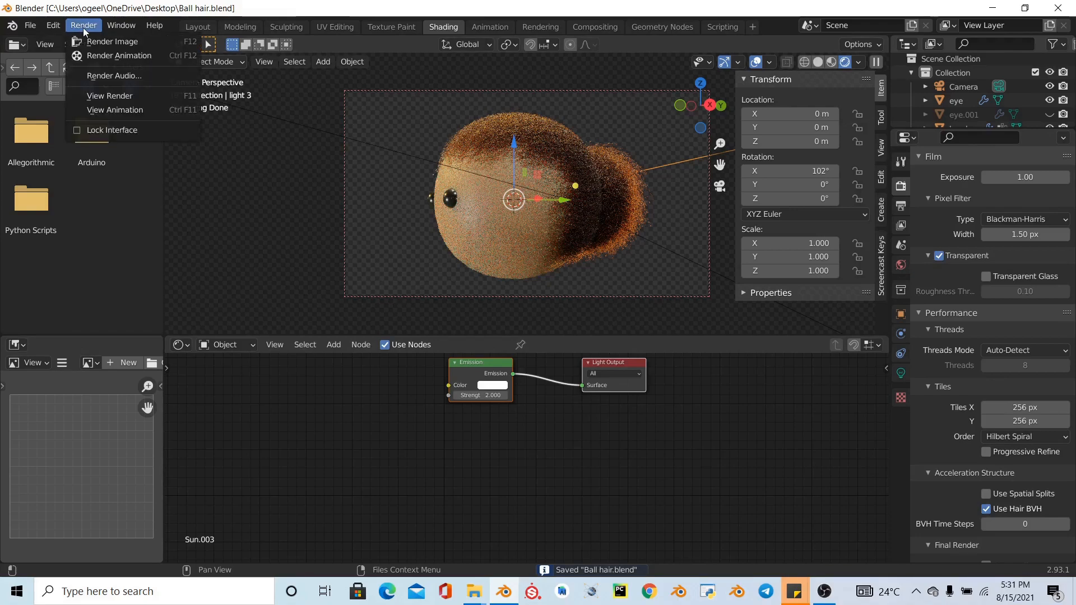
pyautogui.click(88, 43)
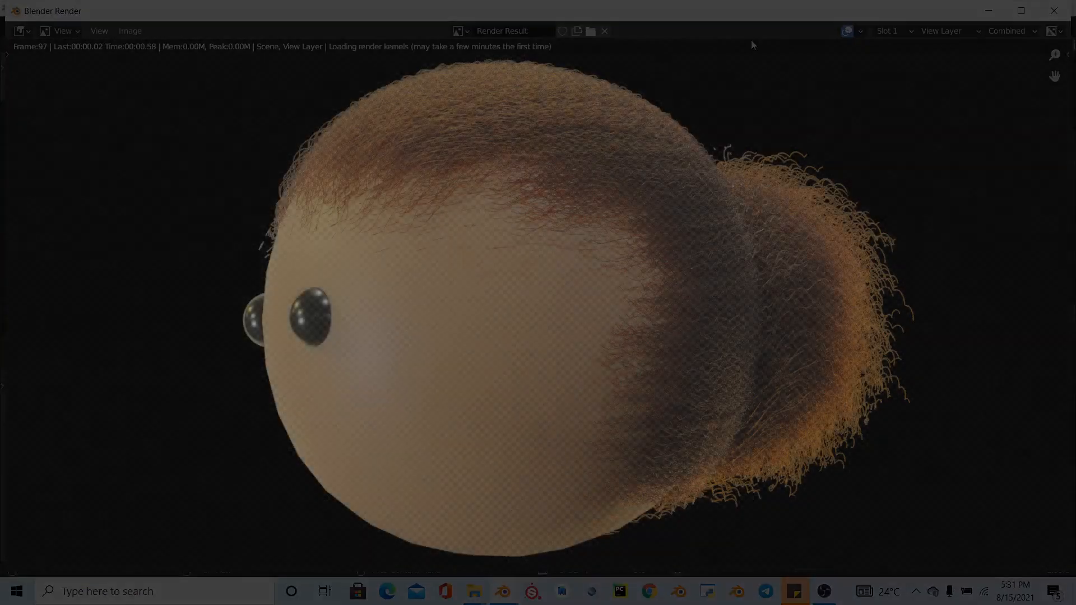